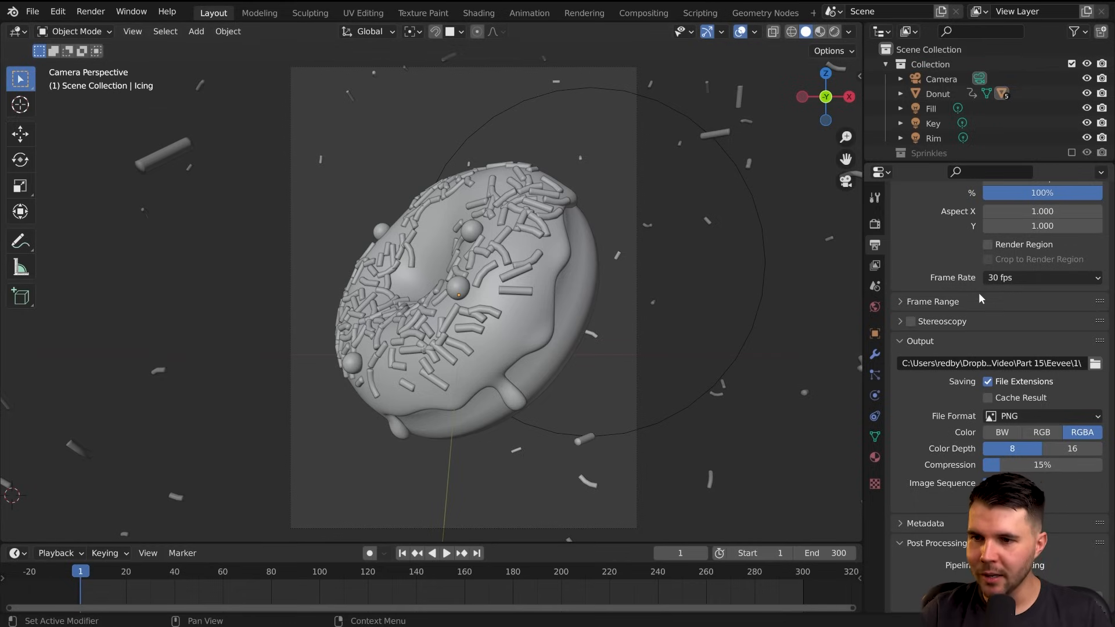
# - Examine the Cycles render settings and the output settings for file format and frame rate
pyautogui.click(875, 224)
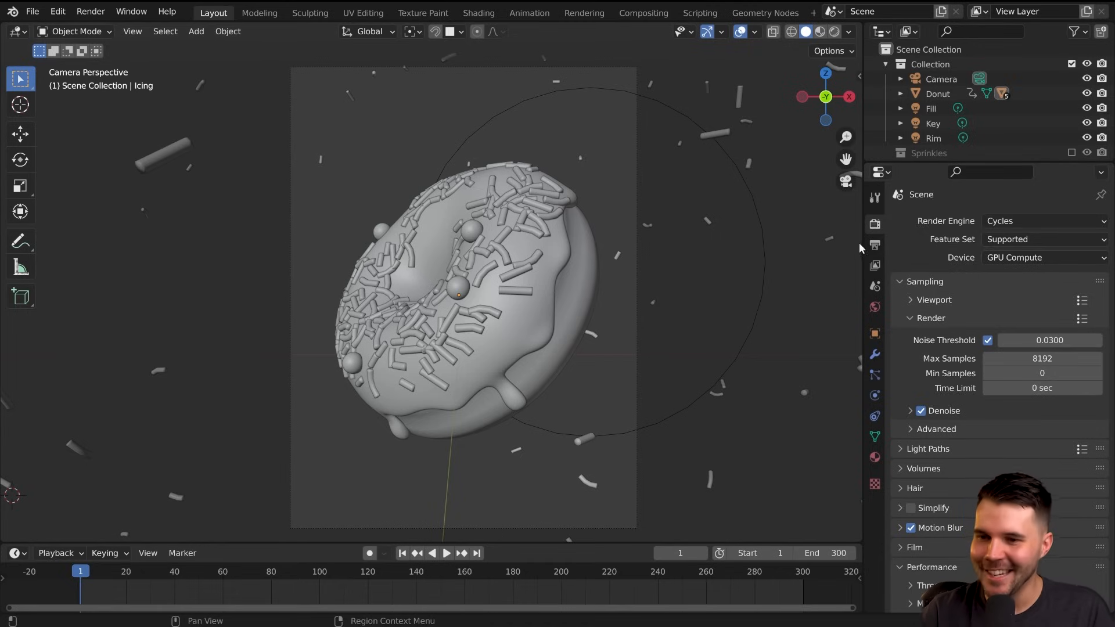
pyautogui.click(877, 244)
pyautogui.scroll(-3, 929, 250)
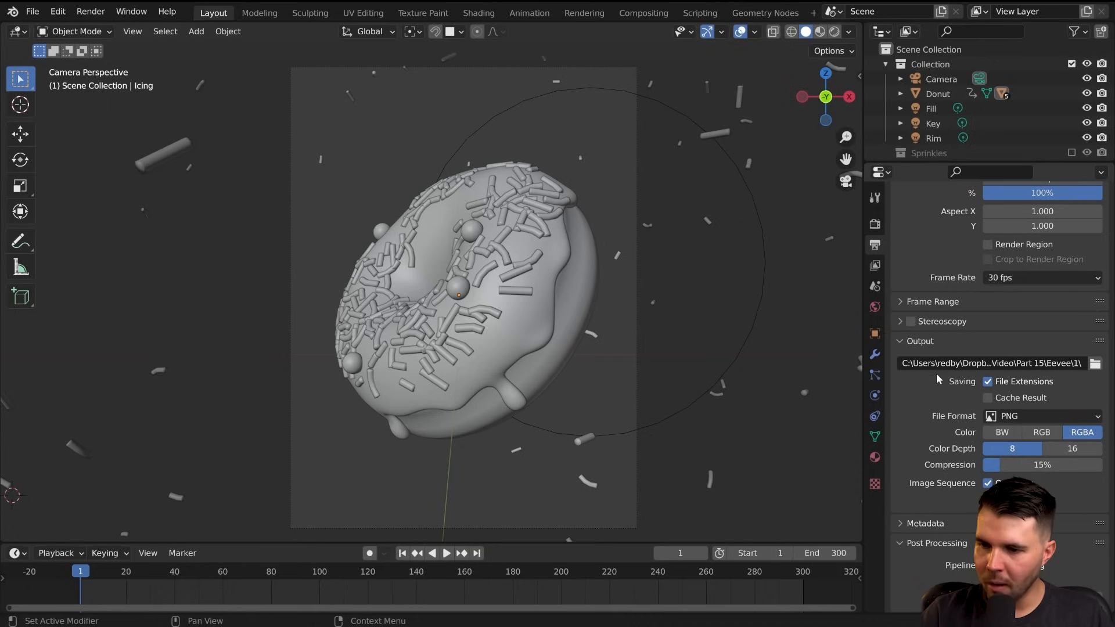
pyautogui.click(1001, 415)
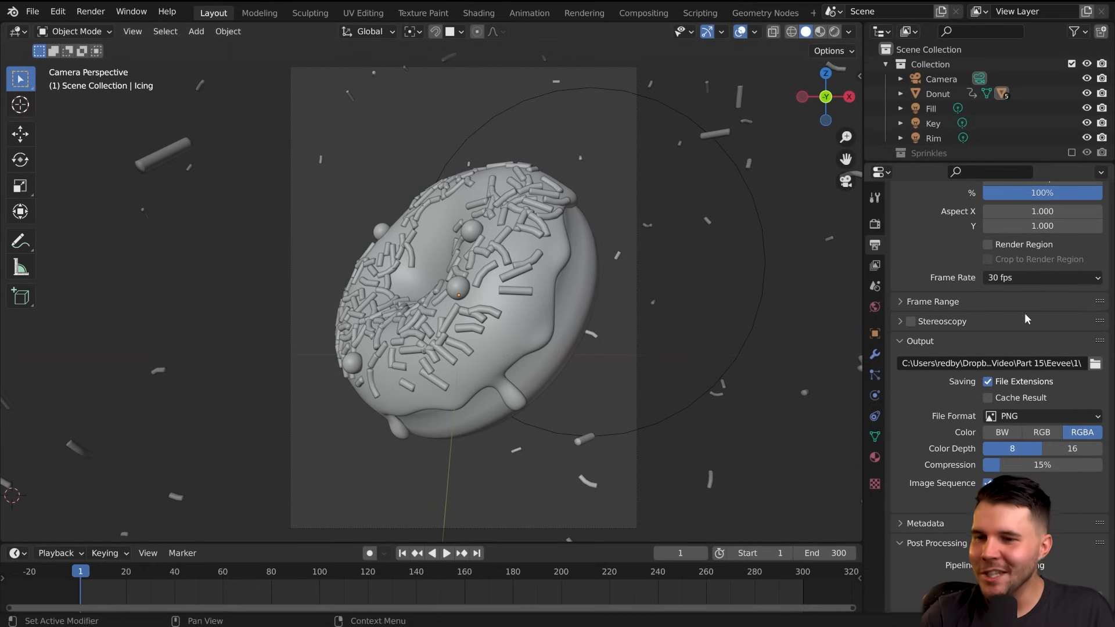
pyautogui.click(1044, 277)
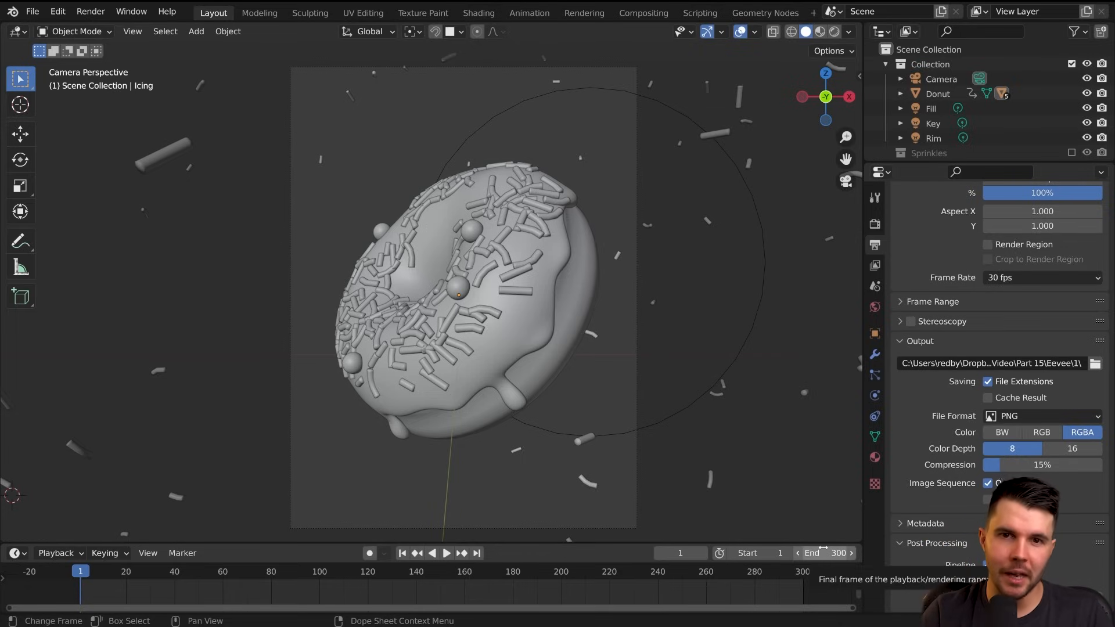
pyautogui.click(595, 305)
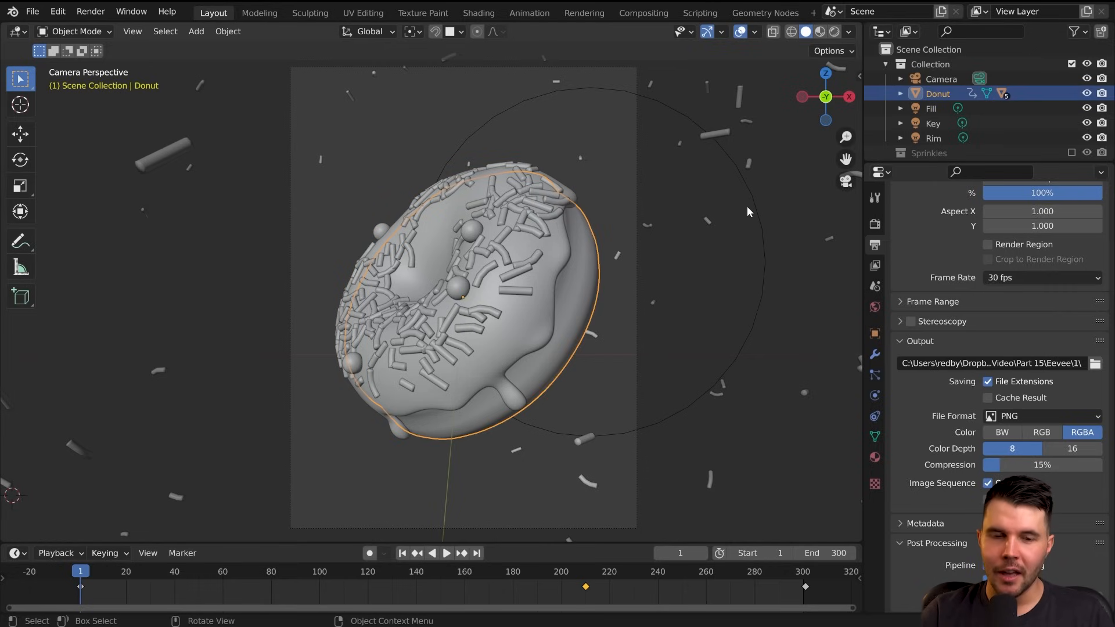
pyautogui.hotkey('alt', 'a')
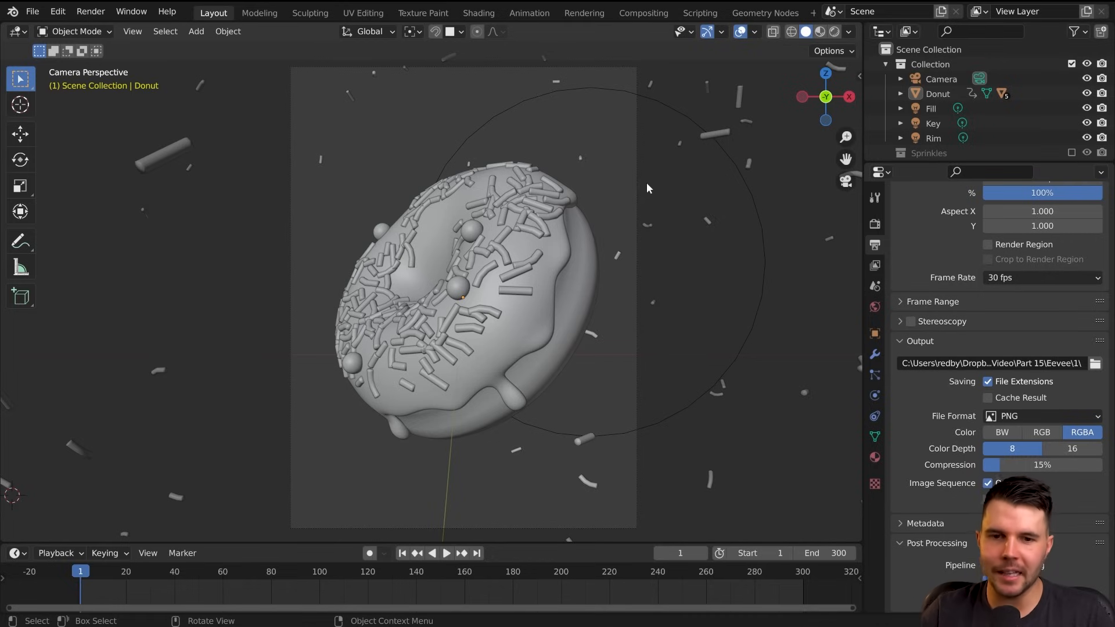
pyautogui.click(556, 235)
pyautogui.hotkey('alt', 'a')
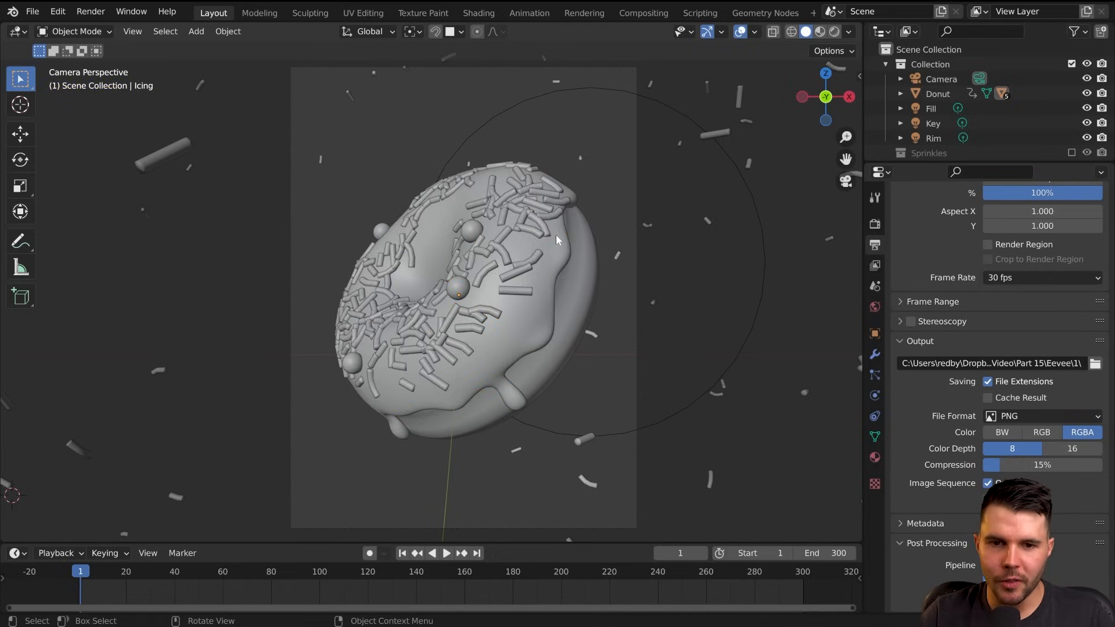
# - Enable the excluded Sprinkles collection so the row of source sprinkles shows beside the donut
pyautogui.scroll(3, 538, 260)
pyautogui.moveTo(542, 276); pyautogui.dragTo(511, 325, button='middle')
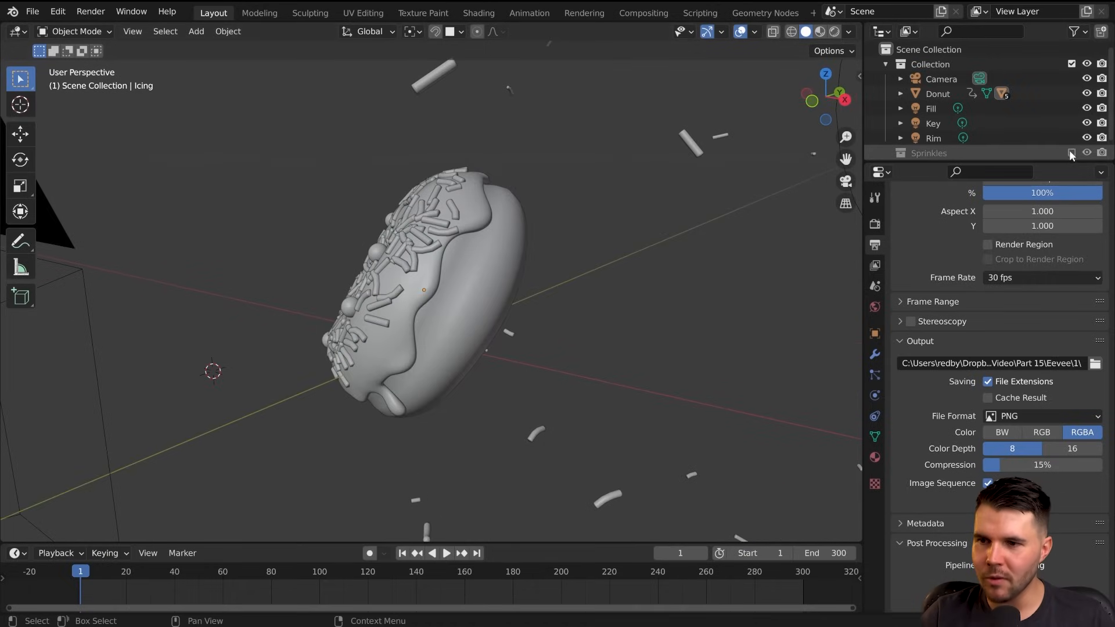
pyautogui.click(1072, 154)
# - Scale all five source sprinkles down to roughly half size and apply their scale
pyautogui.click(722, 287)
pyautogui.keyDown('shift'); pyautogui.moveTo(726, 288); pyautogui.dragTo(581, 285, button='middle'); pyautogui.keyUp('shift')
pyautogui.scroll(1, 575, 284)
pyautogui.click(575, 284)
pyautogui.keyDown('shift'); pyautogui.click(605, 286); pyautogui.keyUp('shift')
pyautogui.keyDown('shift'); pyautogui.click(633, 290); pyautogui.keyUp('shift')
pyautogui.keyDown('shift'); pyautogui.click(660, 292); pyautogui.keyUp('shift')
pyautogui.keyDown('shift'); pyautogui.click(693, 296); pyautogui.keyUp('shift')
pyautogui.moveTo(692, 296); pyautogui.dragTo(679, 322, button='middle')
pyautogui.press('s')
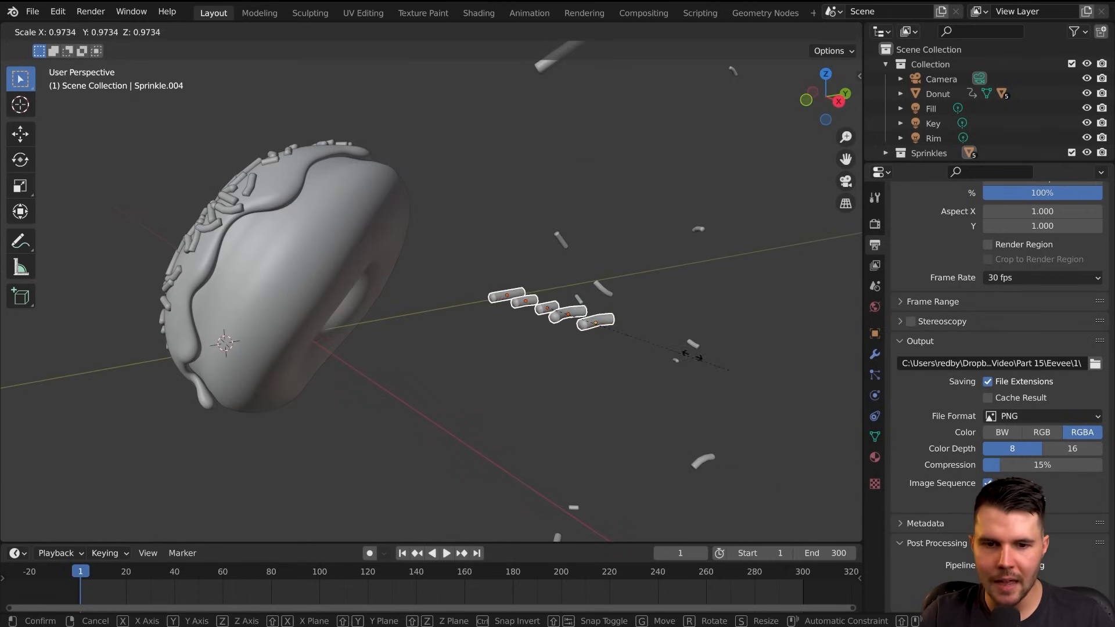
pyautogui.click(678, 227)
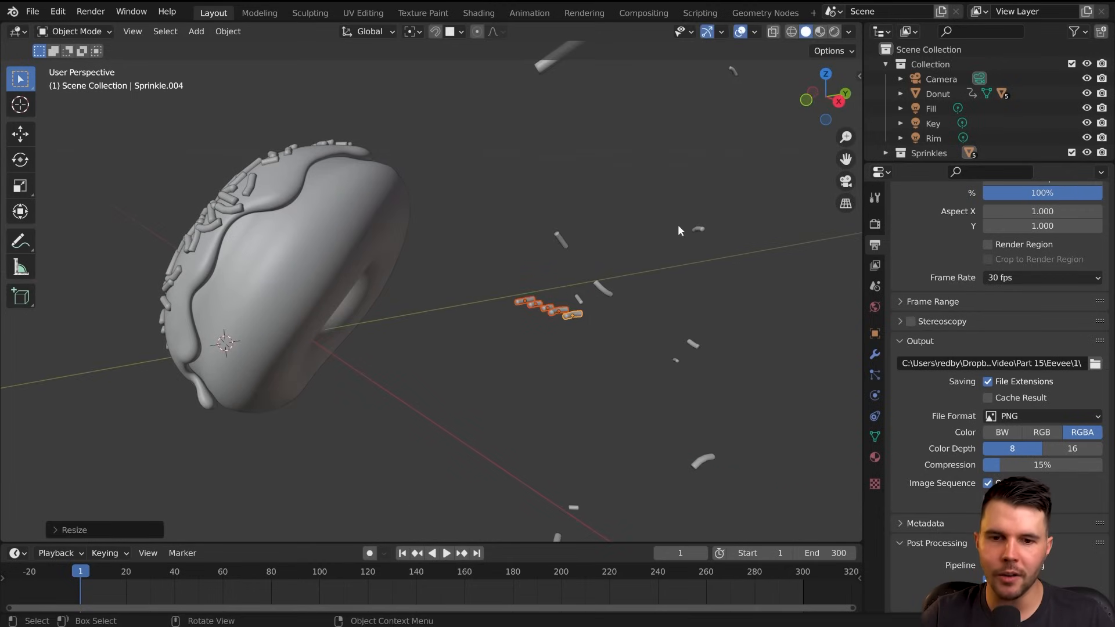
pyautogui.moveTo(627, 238); pyautogui.dragTo(720, 232, button='middle')
pyautogui.hotkey('ctrl', 'a')
pyautogui.click(723, 173)
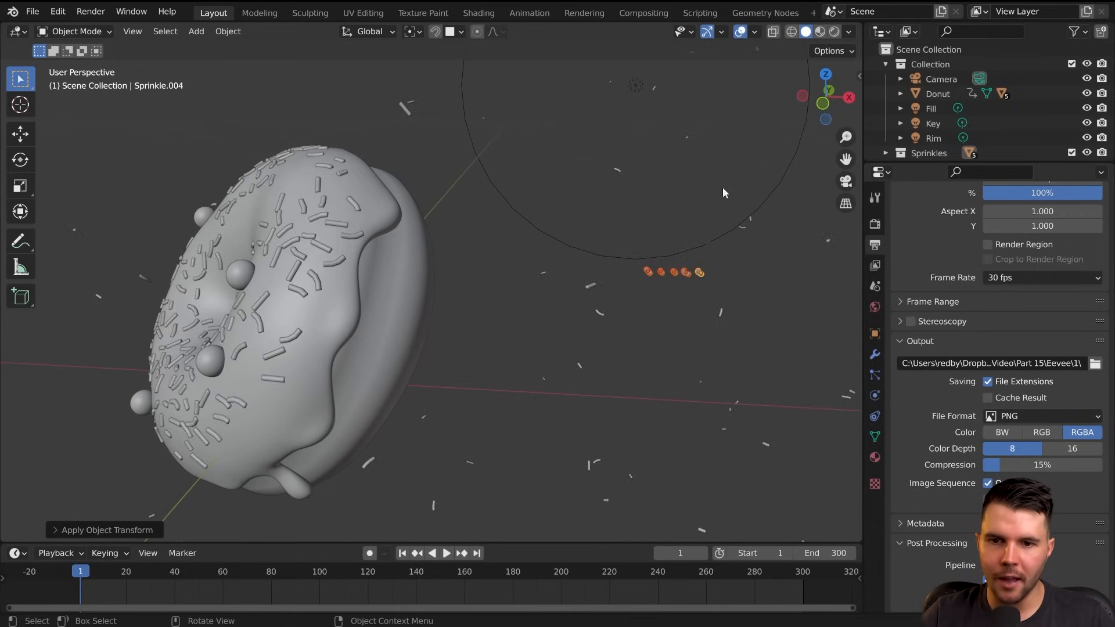
# - Preview the donut in rendered shading, enlarge the five source sprinkles about 1.45 times and apply their scale
pyautogui.moveTo(604, 273); pyautogui.dragTo(641, 245, button='middle')
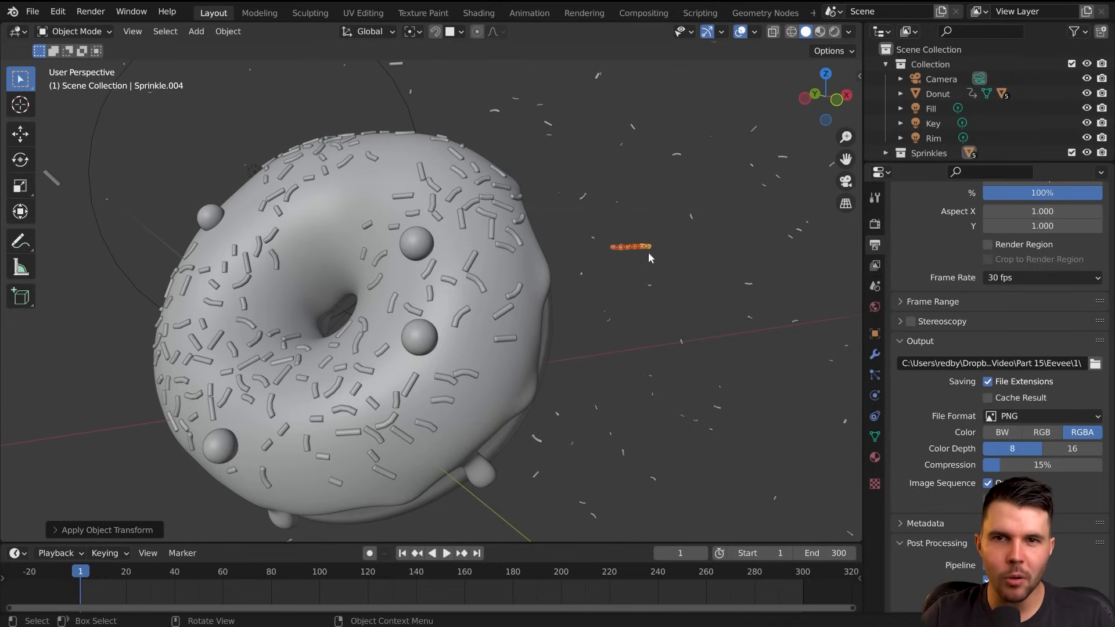
pyautogui.moveTo(280, 341)
pyautogui.mouseDown(button='middle')
pyautogui.moveTo(354, 305)
pyautogui.moveTo(307, 309)
pyautogui.moveTo(359, 309)
pyautogui.moveTo(348, 316)
pyautogui.mouseUp(button='middle')
pyautogui.press('z')
pyautogui.click(549, 221)
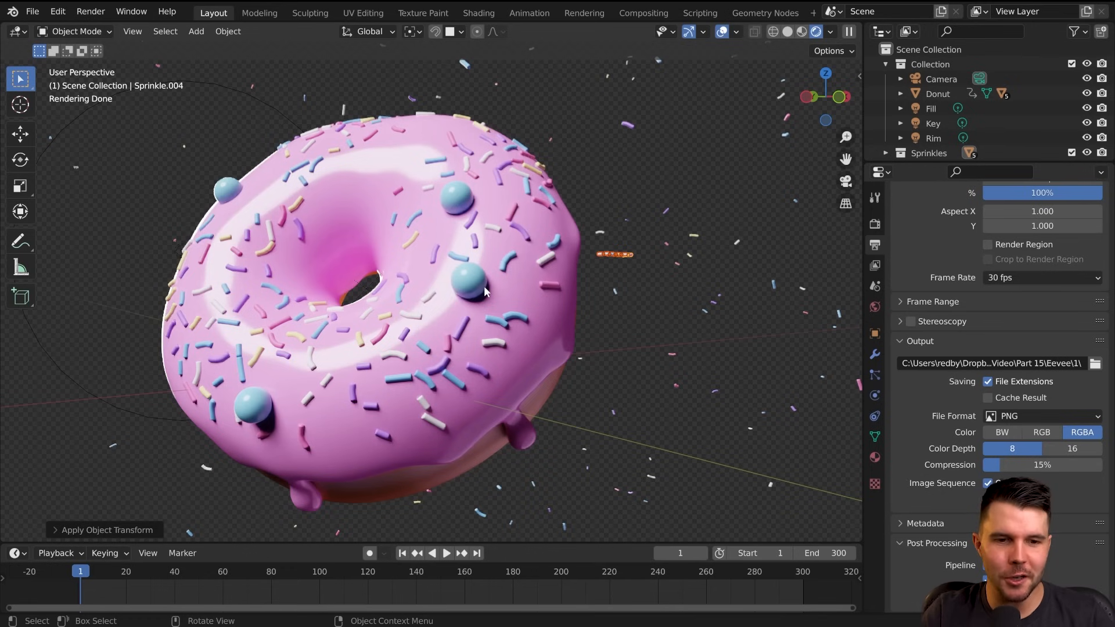
pyautogui.press('s')
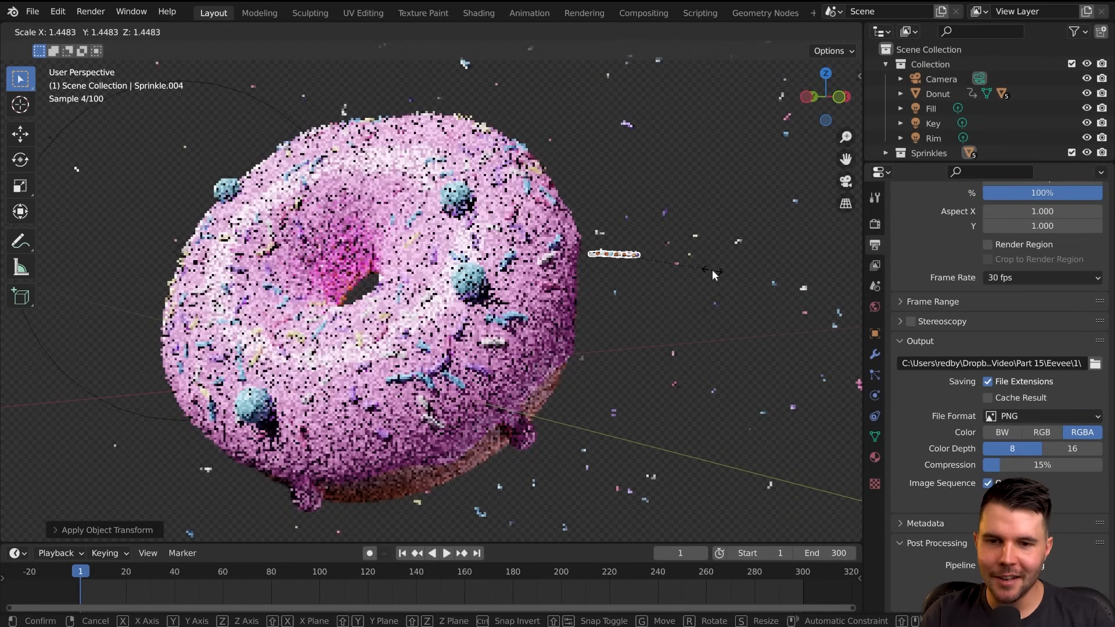
pyautogui.click(712, 270)
pyautogui.hotkey('ctrl', 'a')
pyautogui.click(707, 273)
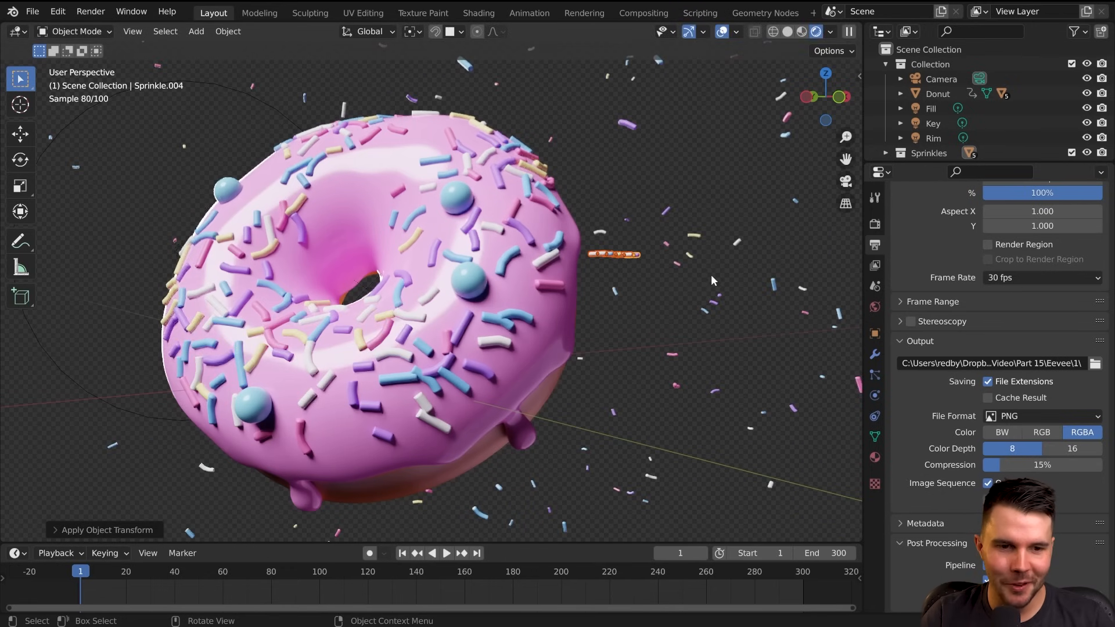
# - Enlarge the five source sprinkles slightly in two further rounds, applying the scale after each
pyautogui.press('s')
pyautogui.click(715, 274)
pyautogui.hotkey('ctrl', 'a')
pyautogui.click(714, 274)
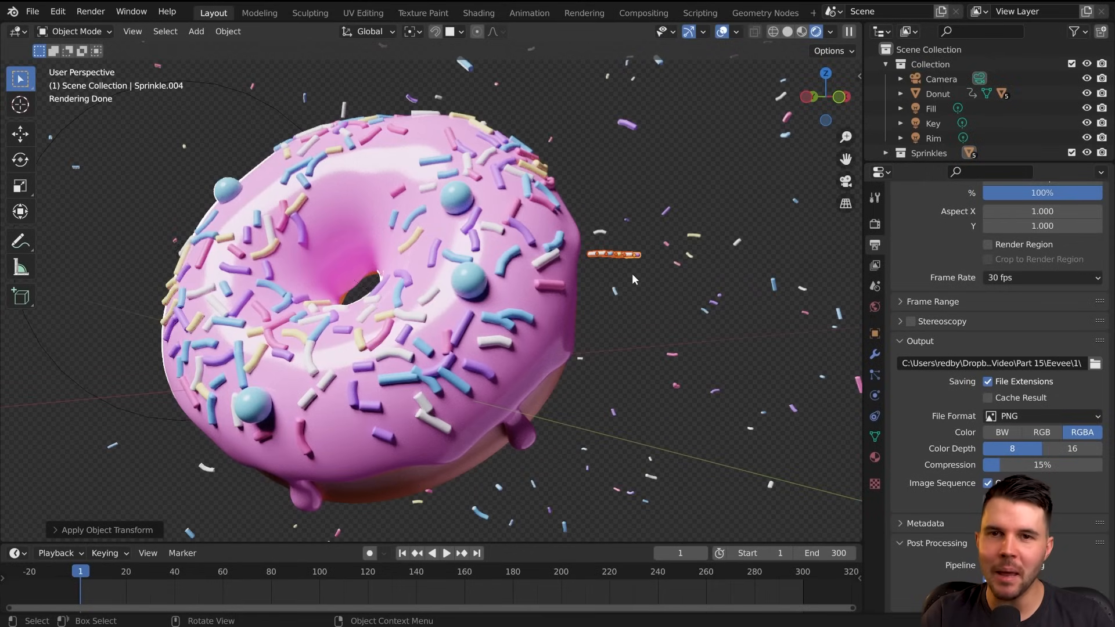
pyautogui.press('s')
pyautogui.click(663, 273)
pyautogui.hotkey('ctrl', 'a')
pyautogui.click(663, 275)
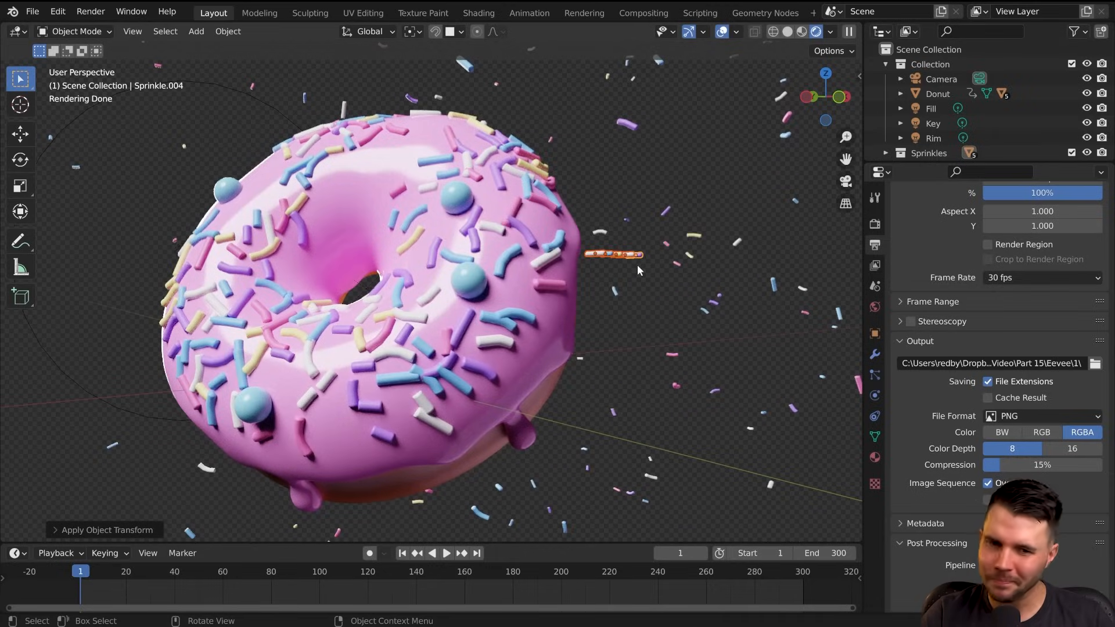
pyautogui.scroll(-3, 640, 277)
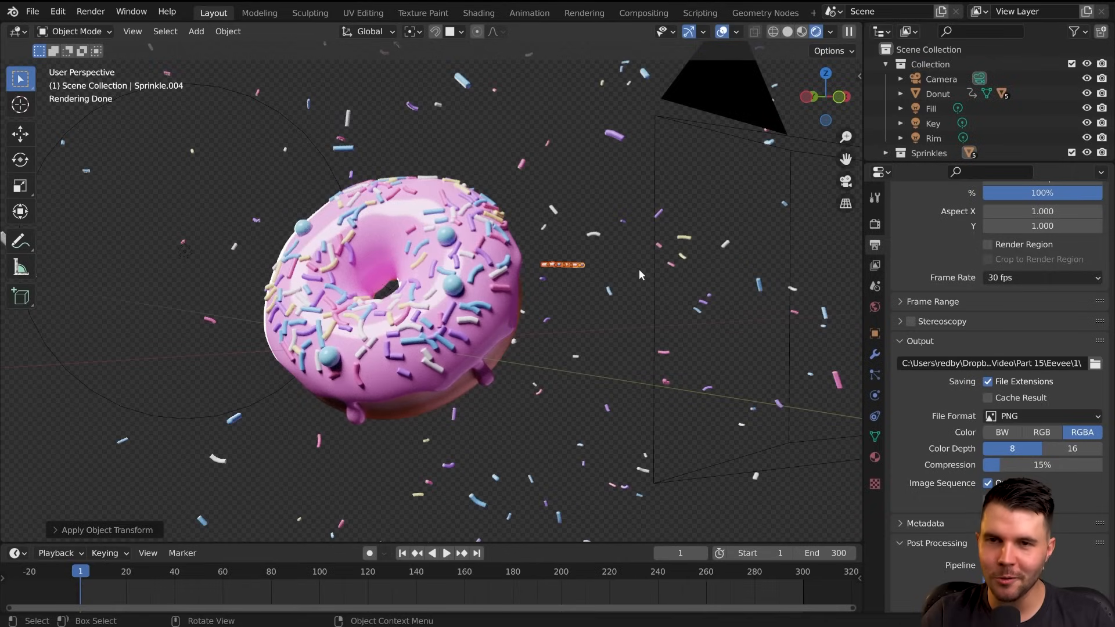
pyautogui.scroll(2, 639, 271)
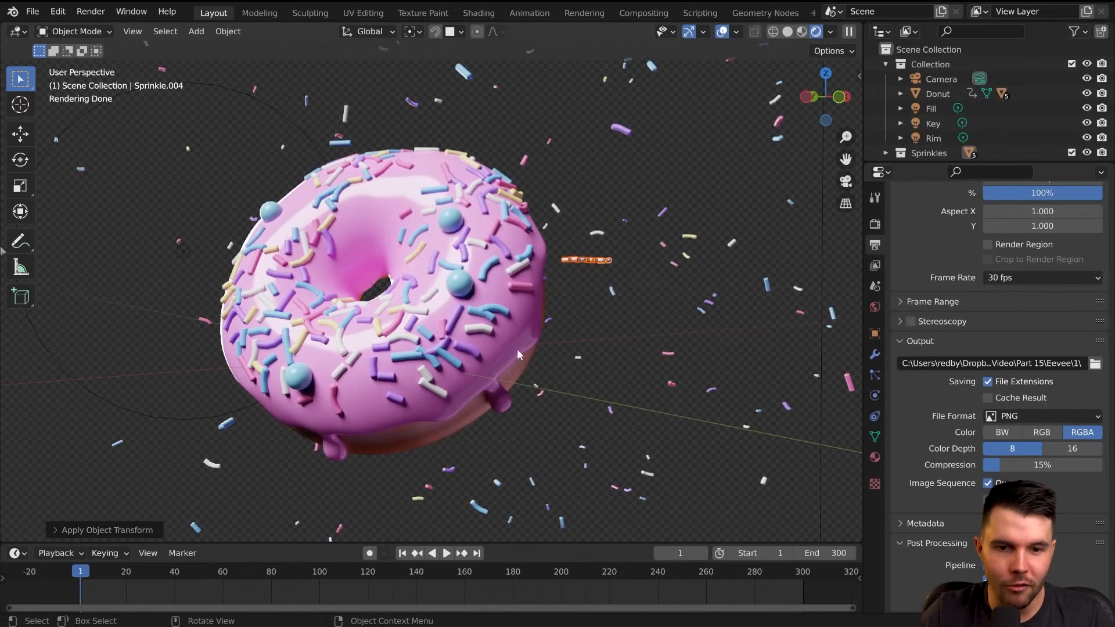
pyautogui.click(518, 375)
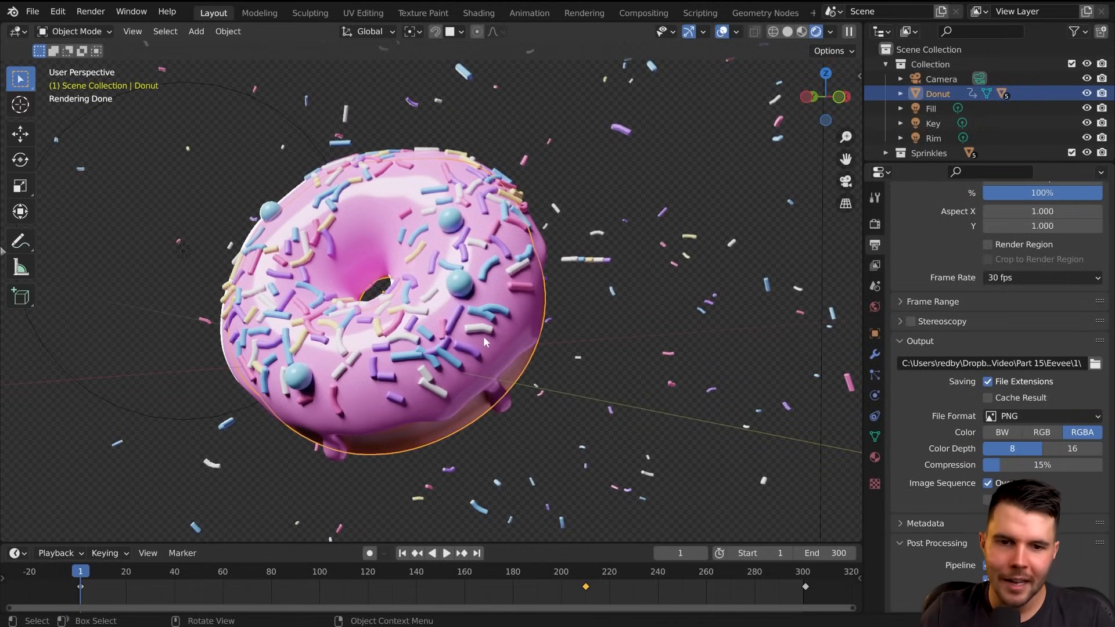
pyautogui.hotkey('alt', 'a')
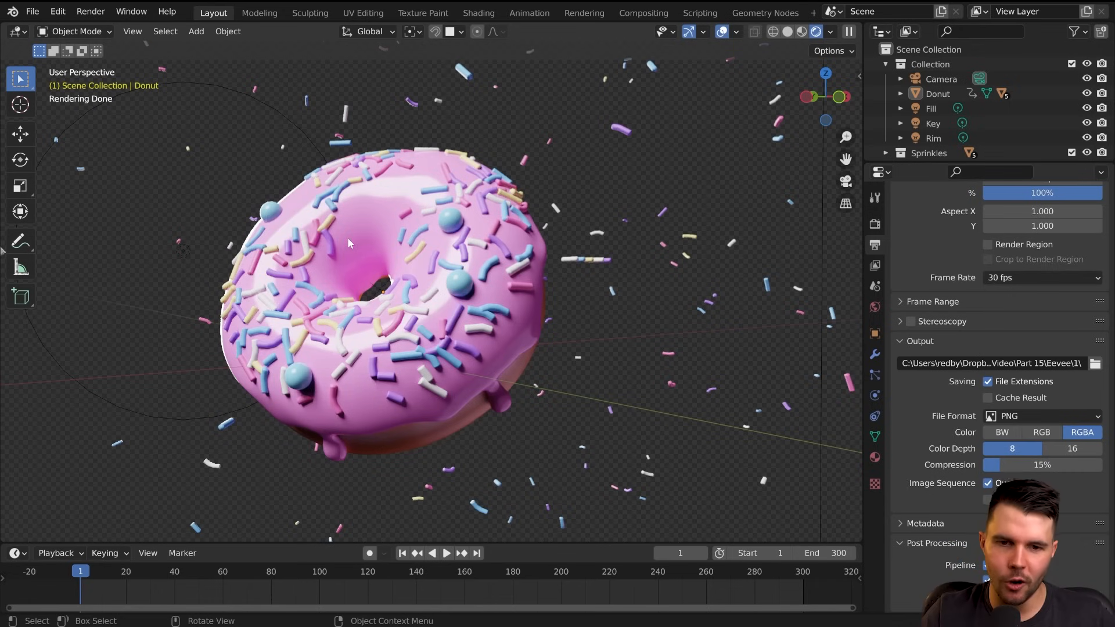
# - Switch the viewport back to solid shading for working on the source sprinkles
pyautogui.moveTo(651, 273)
pyautogui.mouseDown(button='middle')
pyautogui.moveTo(545, 293)
pyautogui.moveTo(581, 330)
pyautogui.moveTo(474, 326)
pyautogui.mouseUp(button='middle')
pyautogui.scroll(4, 545, 293)
pyautogui.press('z')
pyautogui.click(644, 326)
# - Try thinning the short second sprinkle's whole mesh with Shrink/Fatten, with proportional editing off, and compare it on the donut
pyautogui.click(603, 333)
pyautogui.press('Tab')
pyautogui.press('a')
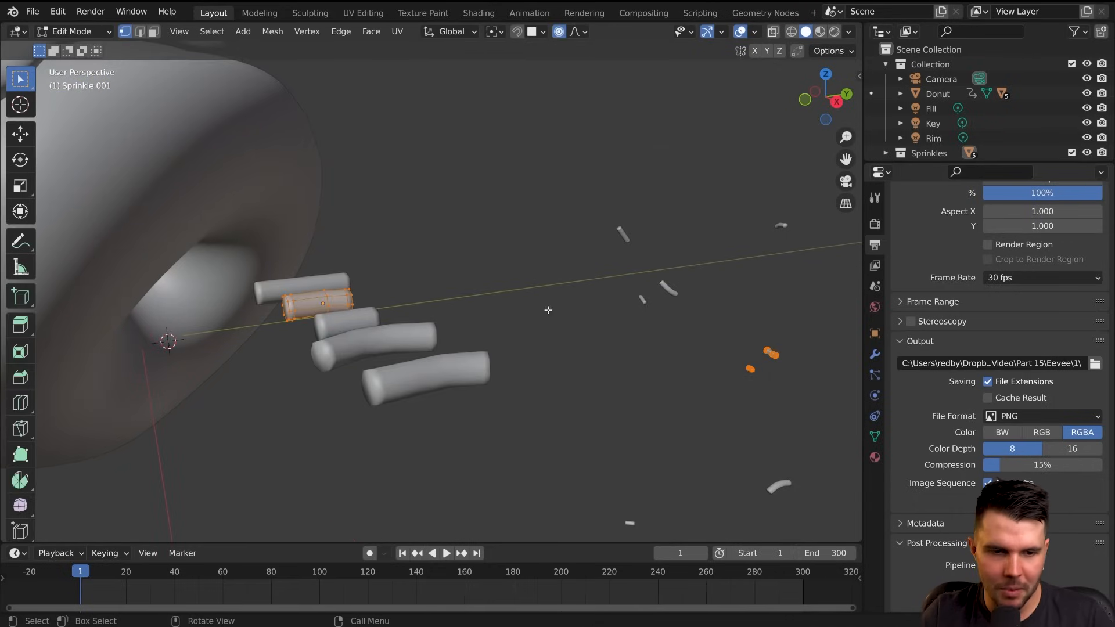
pyautogui.hotkey('alt', 's')
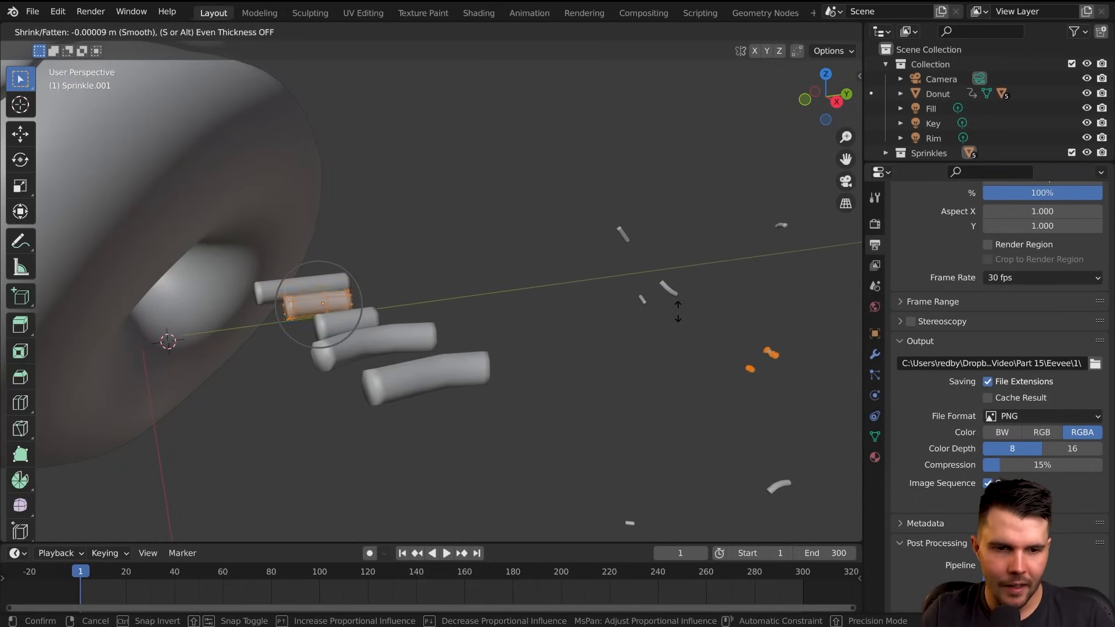
pyautogui.click(608, 263)
pyautogui.hotkey('alt', 's')
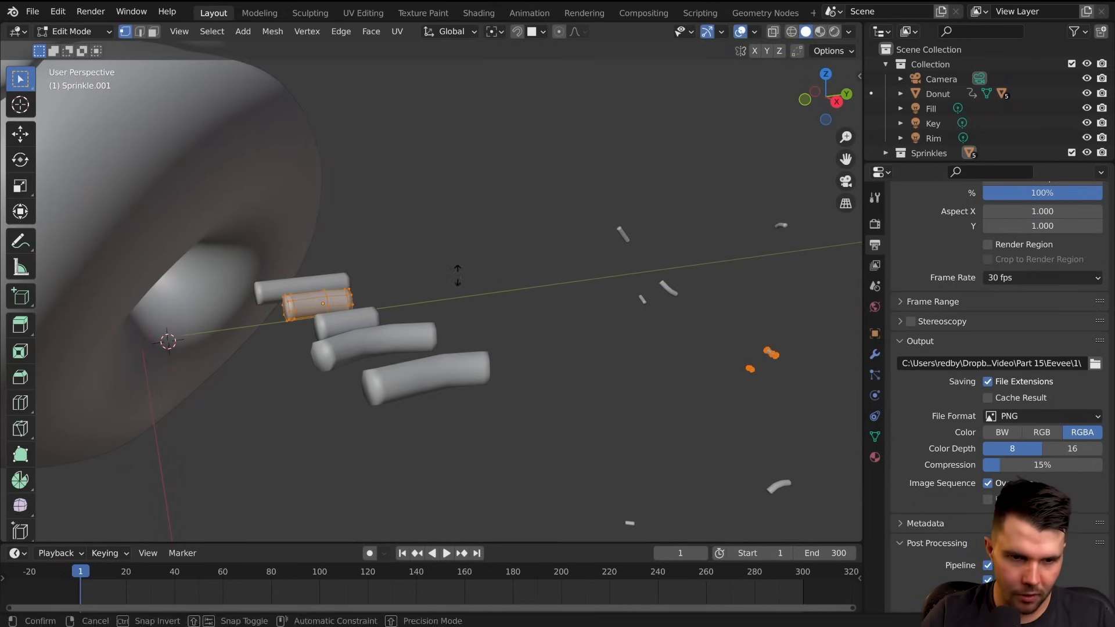
pyautogui.click(466, 281)
pyautogui.moveTo(348, 264); pyautogui.dragTo(462, 259, button='middle')
pyautogui.press('Tab')
pyautogui.scroll(-6, 406, 268)
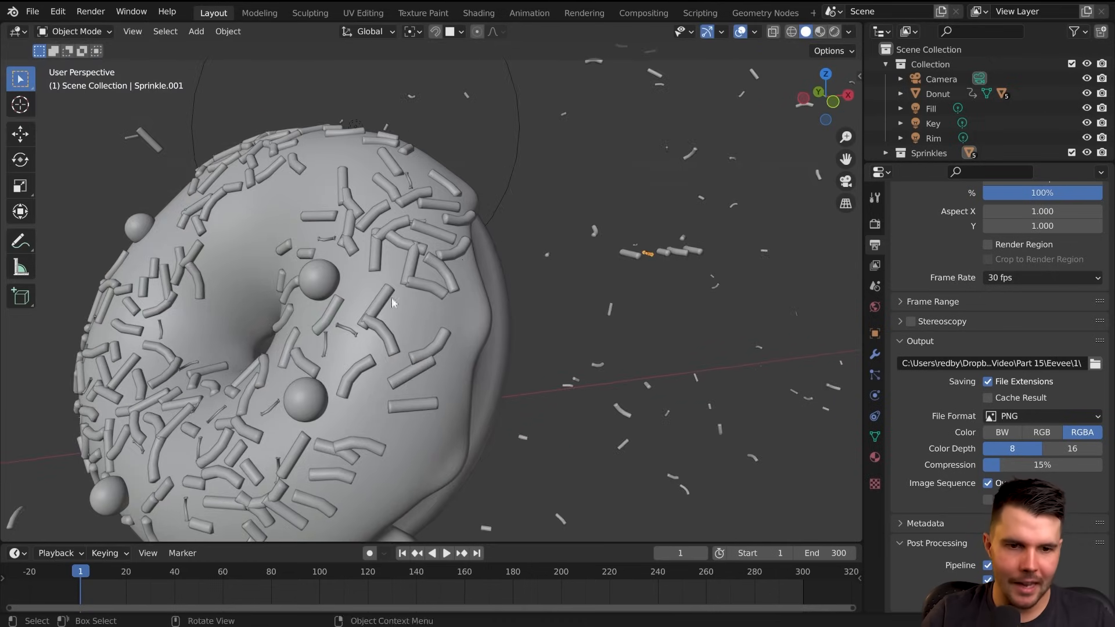
pyautogui.scroll(8, 326, 256)
pyautogui.scroll(-5, 342, 337)
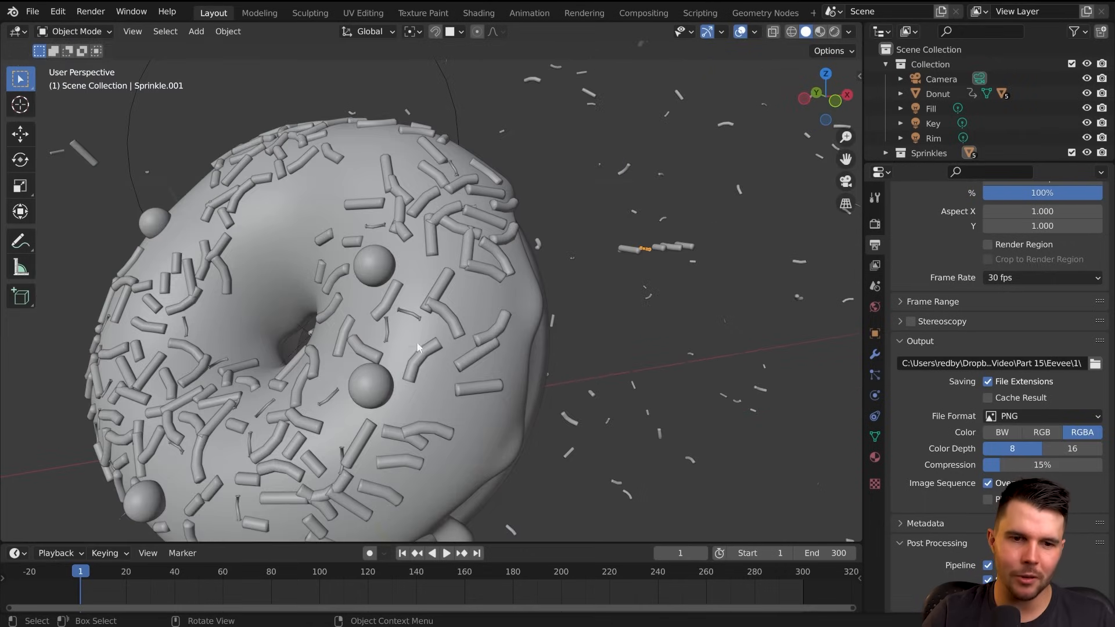
# - Undo the Shrink/Fatten thinning of the second sprinkle and return to Object Mode
pyautogui.hotkey('ctrl', 'z')
pyautogui.hotkey('ctrl', 'z')
pyautogui.press('Tab')
pyautogui.moveTo(689, 260); pyautogui.dragTo(594, 290, button='middle')
pyautogui.scroll(-2, 532, 282)
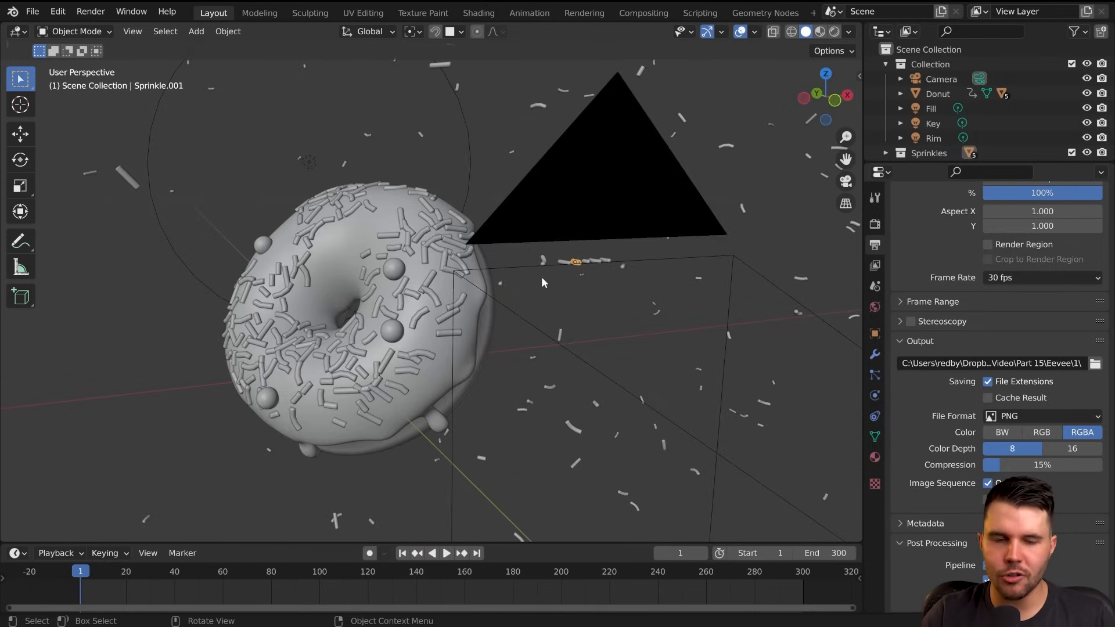
pyautogui.scroll(3, 549, 276)
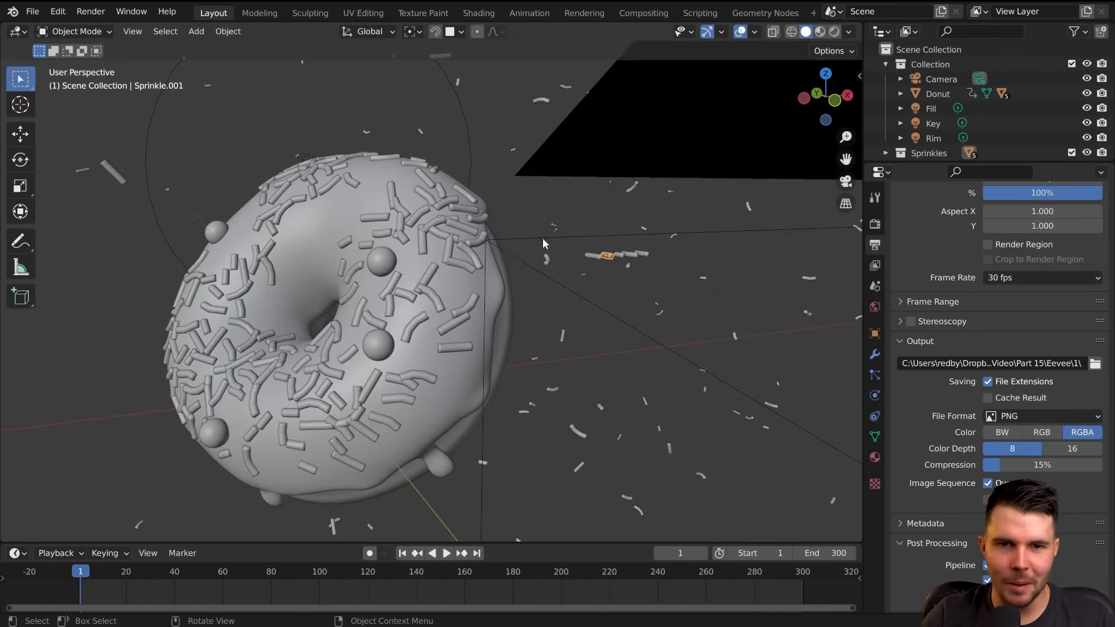
# - Open the sprinkle material's nodes in the Shading workspace and show the donut in Material Preview shading
pyautogui.click(480, 13)
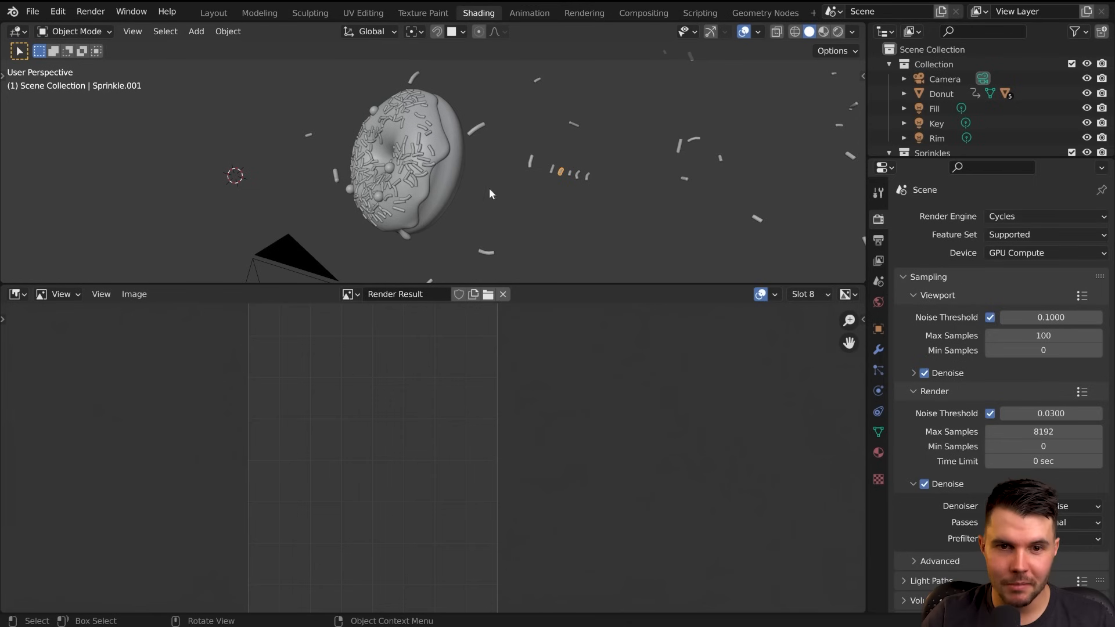
pyautogui.press('Escape')
pyautogui.scroll(-2, 540, 386)
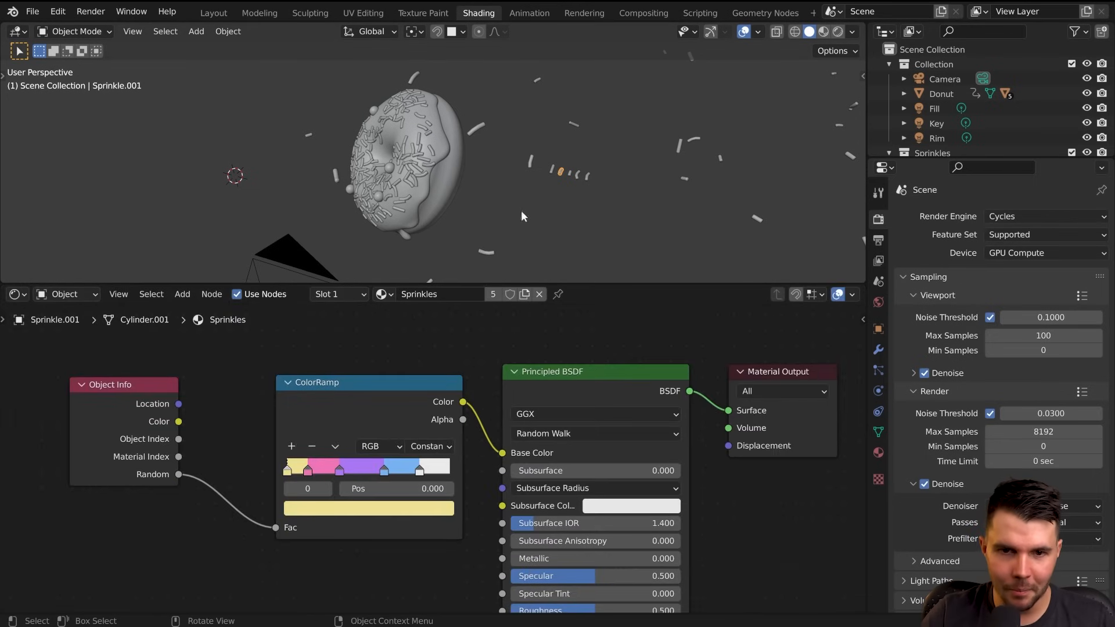
pyautogui.moveTo(414, 165); pyautogui.dragTo(492, 150, button='middle')
pyautogui.scroll(3, 493, 149)
pyautogui.press('z')
pyautogui.click(493, 209)
pyautogui.moveTo(493, 209); pyautogui.dragTo(453, 177, button='middle')
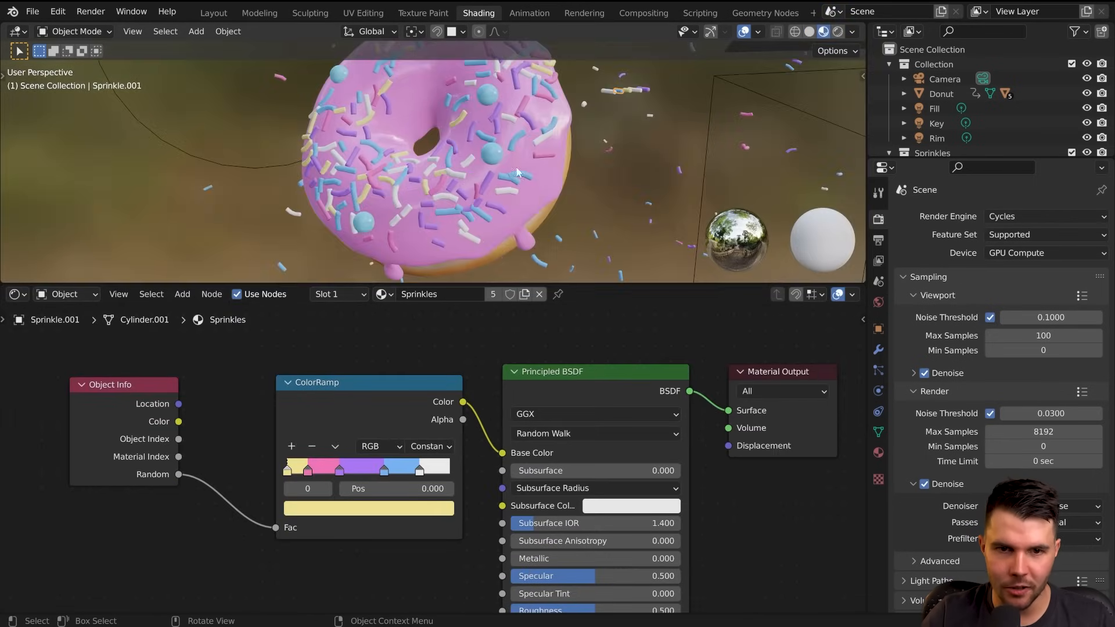
# - Space the sprinkle ColorRamp's colour stops almost evenly, with the white stop at position 0.800
pyautogui.scroll(2, 433, 459)
pyautogui.moveTo(421, 472); pyautogui.dragTo(429, 472)
pyautogui.moveTo(484, 235)
pyautogui.mouseDown(button='middle')
pyautogui.moveTo(494, 202)
pyautogui.moveTo(496, 238)
pyautogui.mouseUp(button='middle')
pyautogui.moveTo(362, 476)
pyautogui.mouseDown()
pyautogui.moveTo(379, 478)
pyautogui.moveTo(363, 477)
pyautogui.mouseUp()
pyautogui.moveTo(296, 474); pyautogui.dragTo(308, 475)
pyautogui.moveTo(246, 476); pyautogui.dragTo(311, 477)
pyautogui.click(363, 478)
pyautogui.moveTo(428, 477); pyautogui.dragTo(412, 478)
pyautogui.moveTo(459, 244); pyautogui.dragTo(403, 130, button='middle')
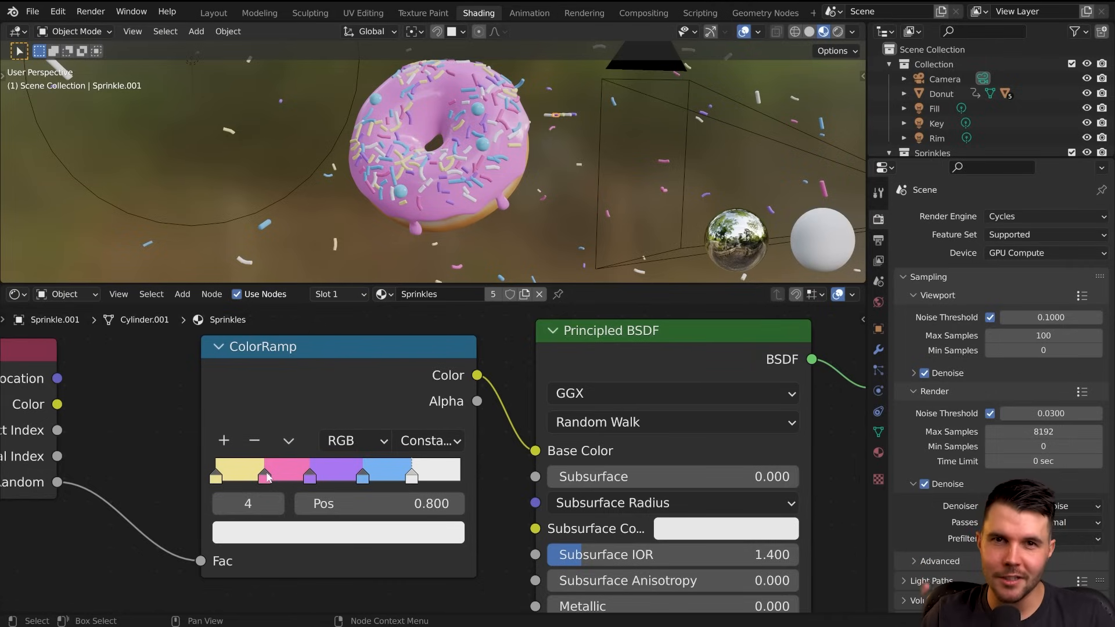
# - Widen the ColorRamp's purple band, with the pink stop at 0.129, purple just after it, blue at 0.694 and white near the end
pyautogui.moveTo(264, 475); pyautogui.dragTo(243, 476)
pyautogui.moveTo(310, 479); pyautogui.dragTo(247, 479)
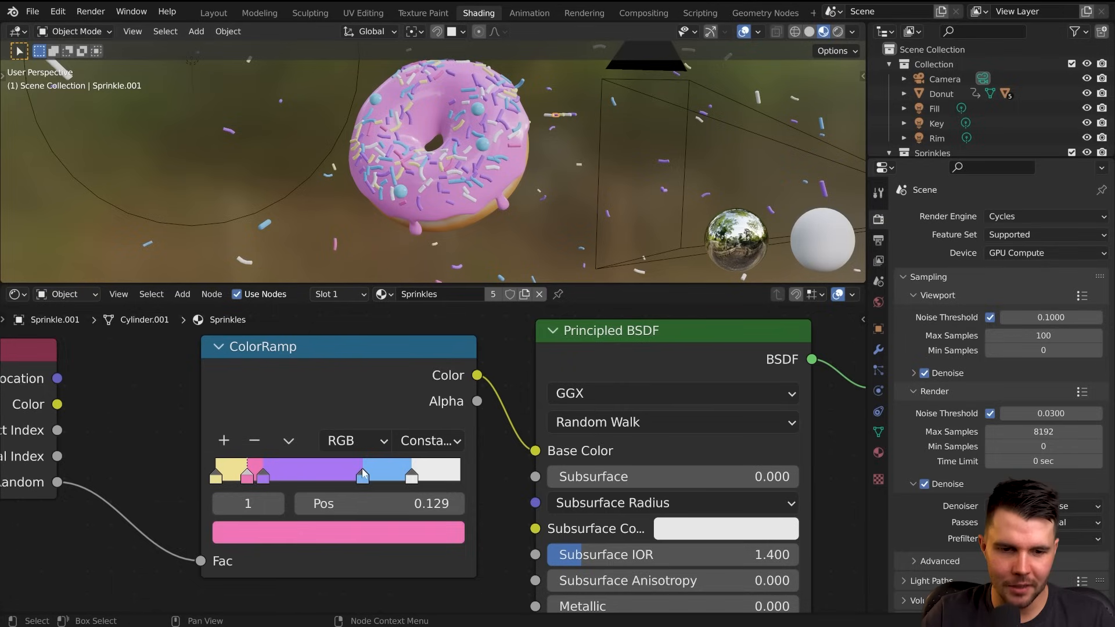
pyautogui.moveTo(362, 477); pyautogui.dragTo(373, 476)
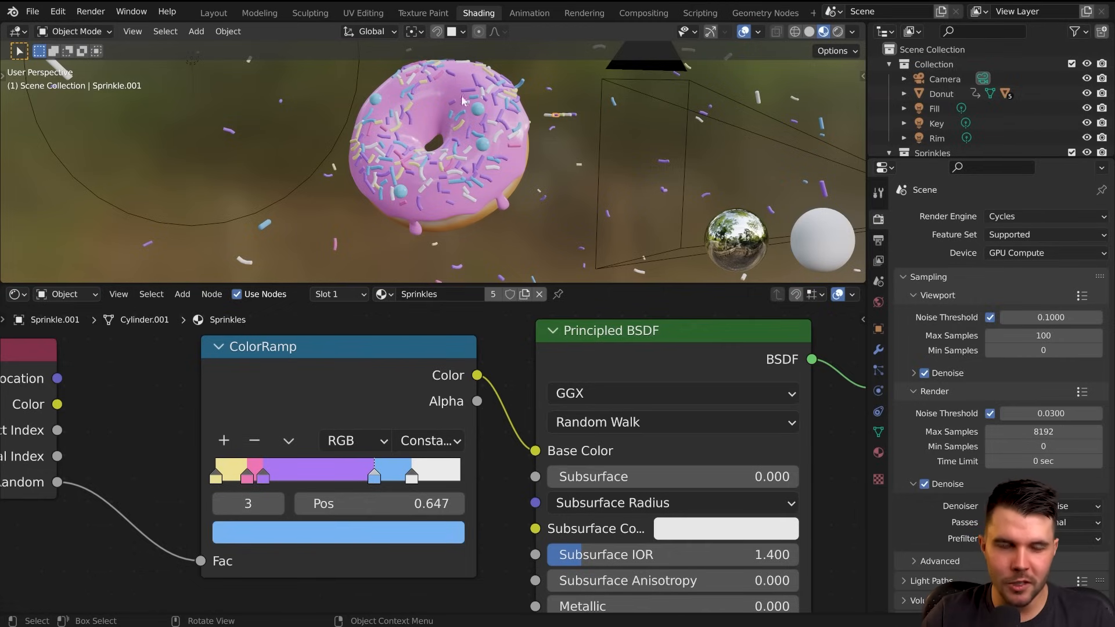
pyautogui.moveTo(411, 477)
pyautogui.mouseDown()
pyautogui.moveTo(439, 475)
pyautogui.moveTo(390, 473)
pyautogui.mouseUp()
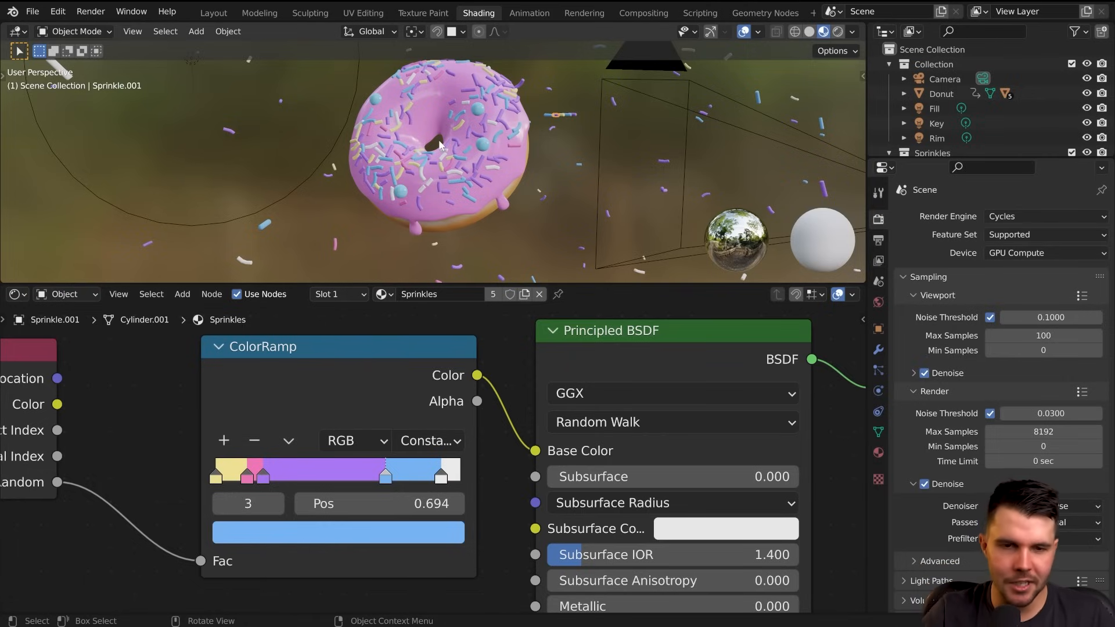
# - Open the icing's node tree in the Geometry Nodes workspace at the Poisson Disk point distribution node
pyautogui.moveTo(493, 138); pyautogui.dragTo(495, 192, button='middle')
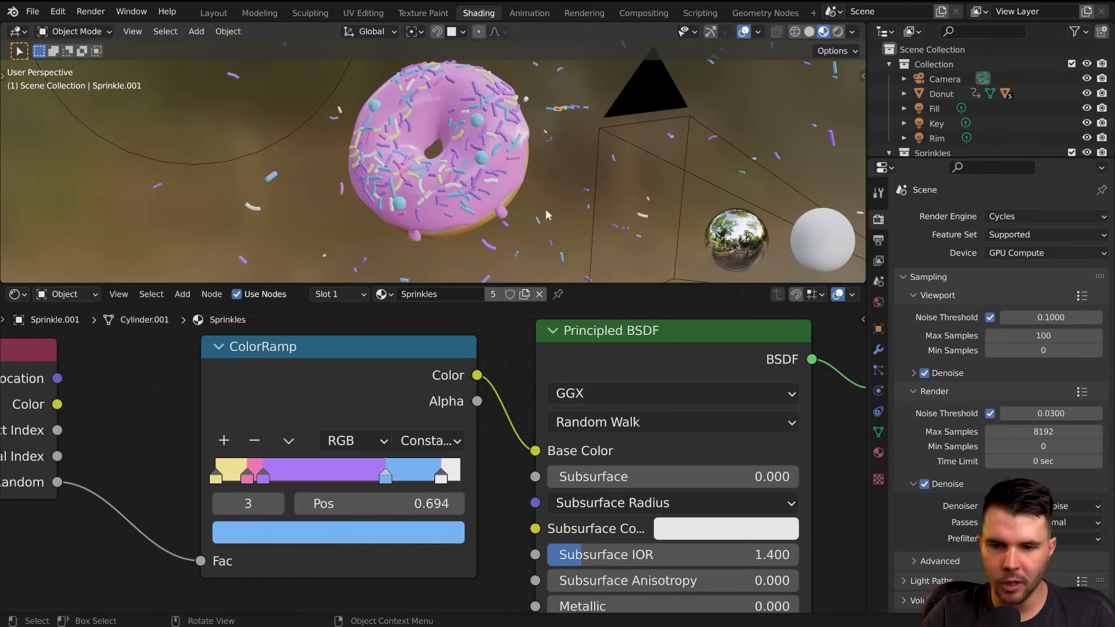
pyautogui.click(763, 12)
pyautogui.scroll(3, 455, 222)
pyautogui.moveTo(456, 221); pyautogui.dragTo(476, 163, button='middle')
pyautogui.scroll(-5, 476, 163)
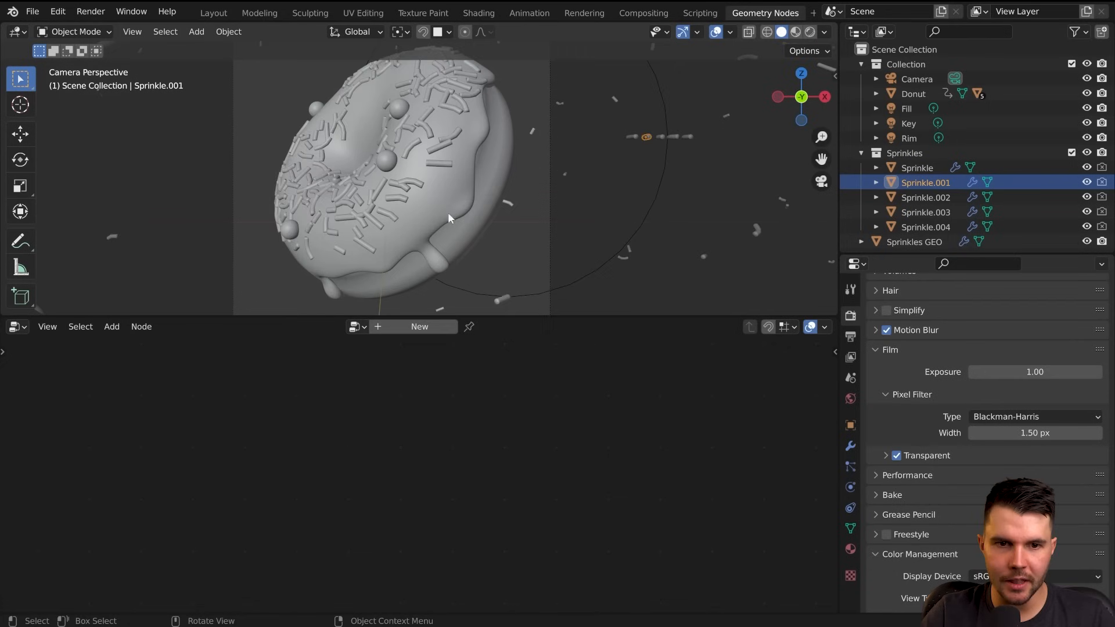
pyautogui.click(589, 93)
pyautogui.press('KP_Decimal')
pyautogui.moveTo(594, 140); pyautogui.dragTo(625, 129, button='middle')
pyautogui.scroll(7, 399, 509)
pyautogui.moveTo(212, 422); pyautogui.dragTo(403, 445, button='middle')
pyautogui.scroll(3, 403, 445)
pyautogui.scroll(2, 403, 445)
pyautogui.scroll(3, 431, 187)
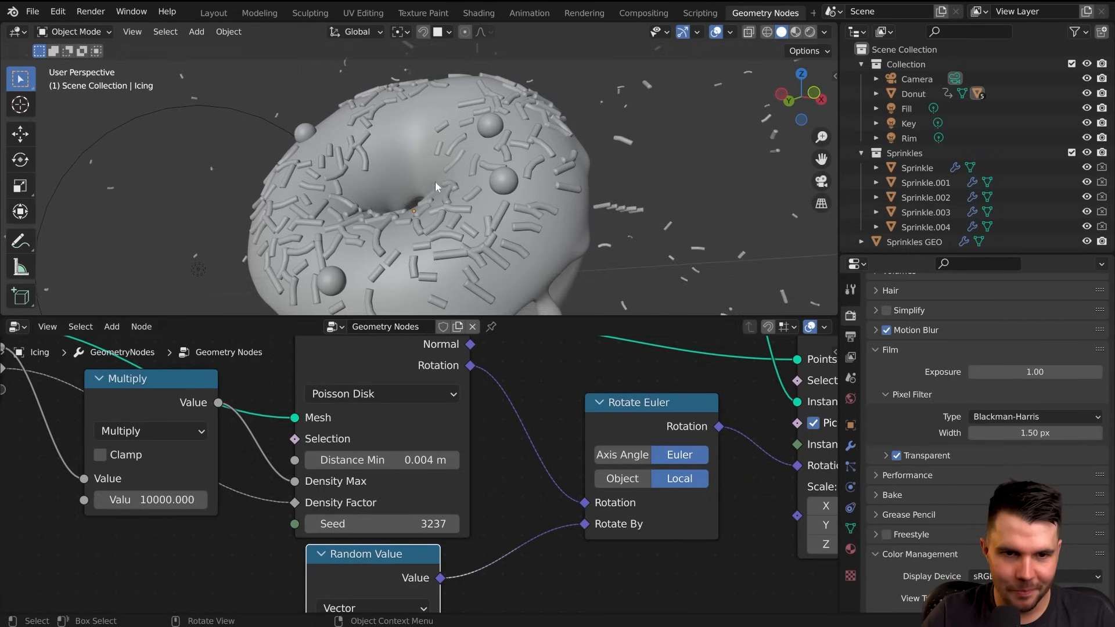
pyautogui.scroll(1, 428, 459)
# - Try wider sprinkle spacing by setting the Poisson Disk node's Distance Min to 0.014 m and to 0.010 m
pyautogui.click(429, 459)
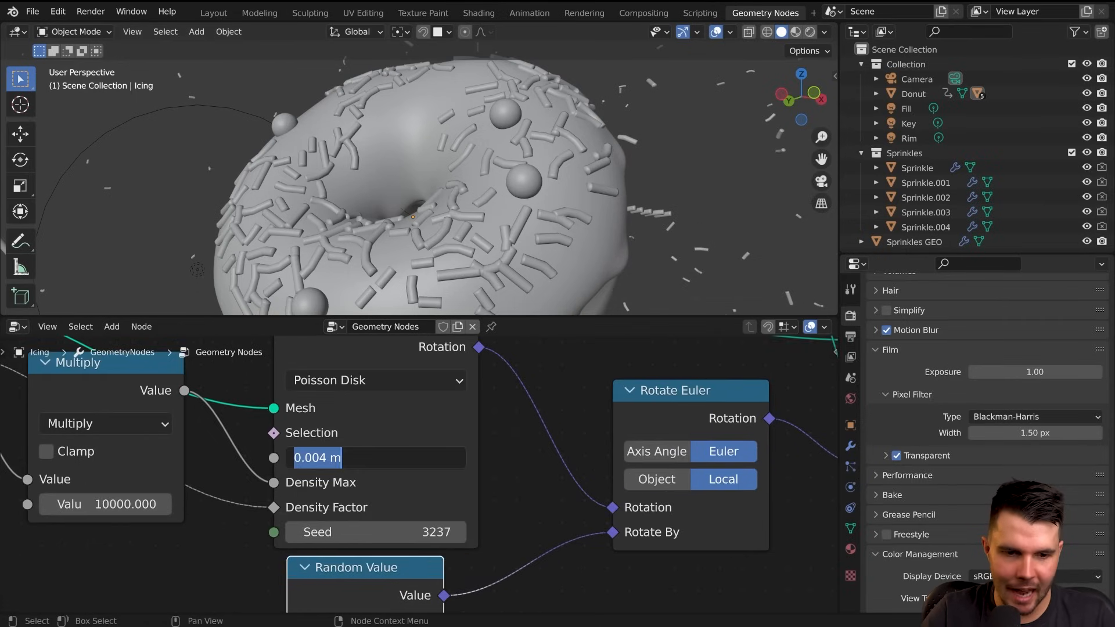
pyautogui.press('Escape')
pyautogui.scroll(-4, 509, 225)
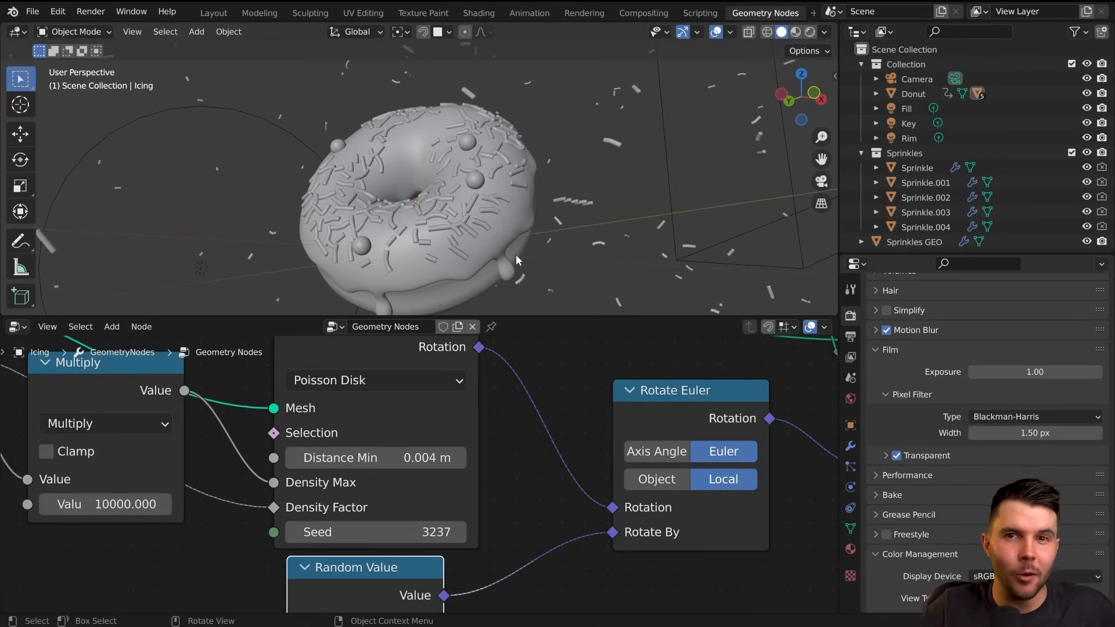
pyautogui.click(429, 458)
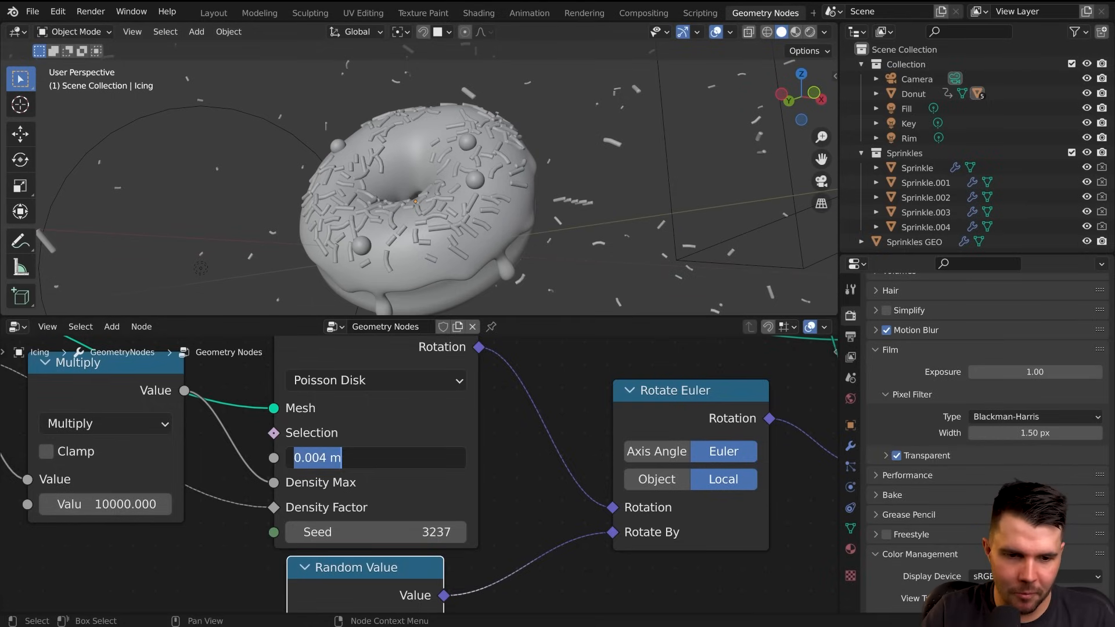
pyautogui.click(319, 457)
pyautogui.write('1')
pyautogui.press('Return')
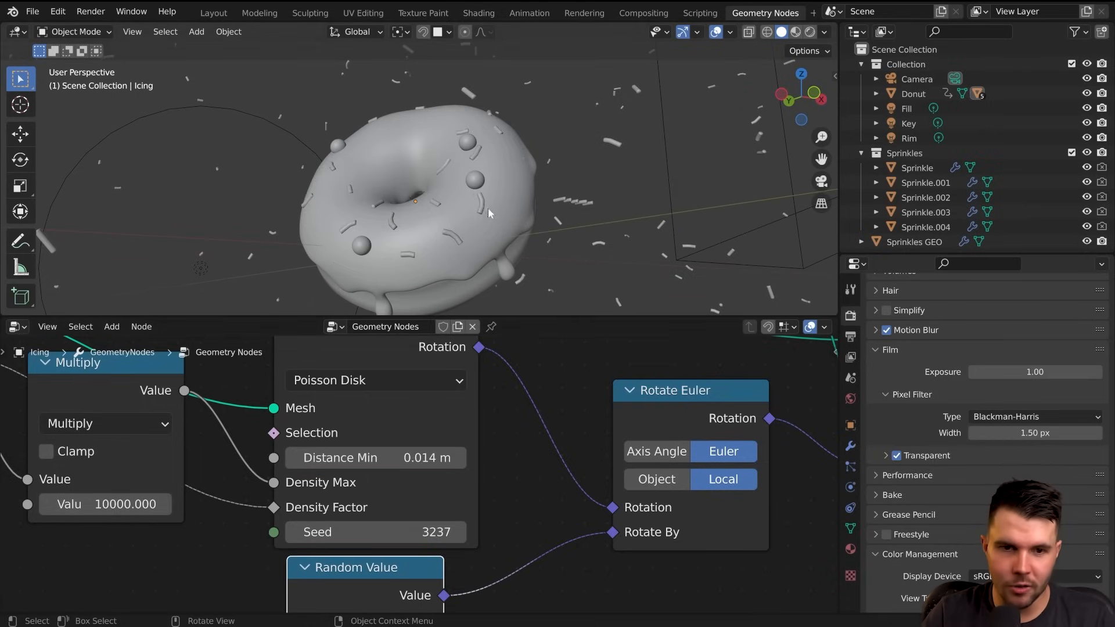
pyautogui.click(407, 458)
pyautogui.moveTo(319, 458); pyautogui.dragTo(327, 458)
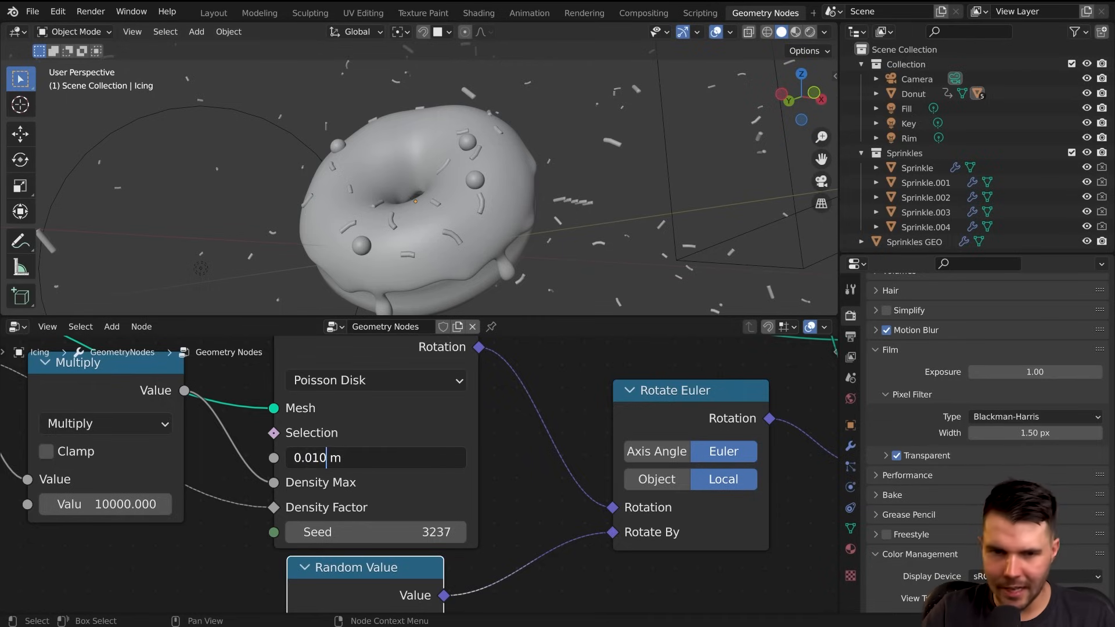
pyautogui.write('0')
pyautogui.press('Return')
# - Set the Poisson Disk node's Distance Min to 0.0045 m
pyautogui.moveTo(385, 230); pyautogui.dragTo(434, 238, button='middle')
pyautogui.click(398, 460)
pyautogui.moveTo(311, 458); pyautogui.dragTo(319, 458)
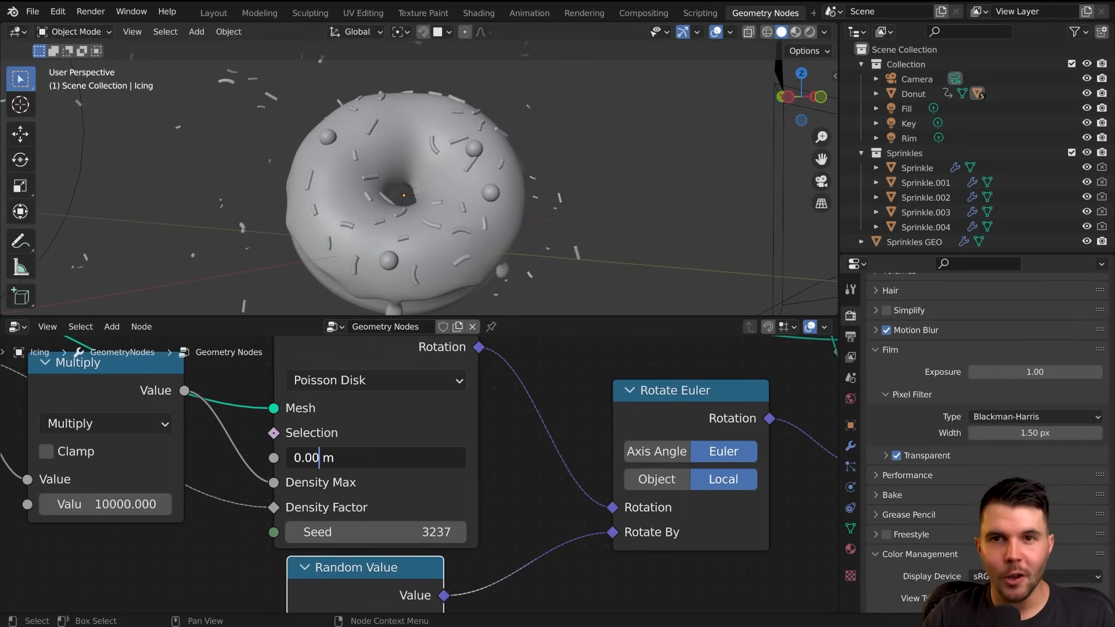
pyautogui.write('045')
pyautogui.press('Return')
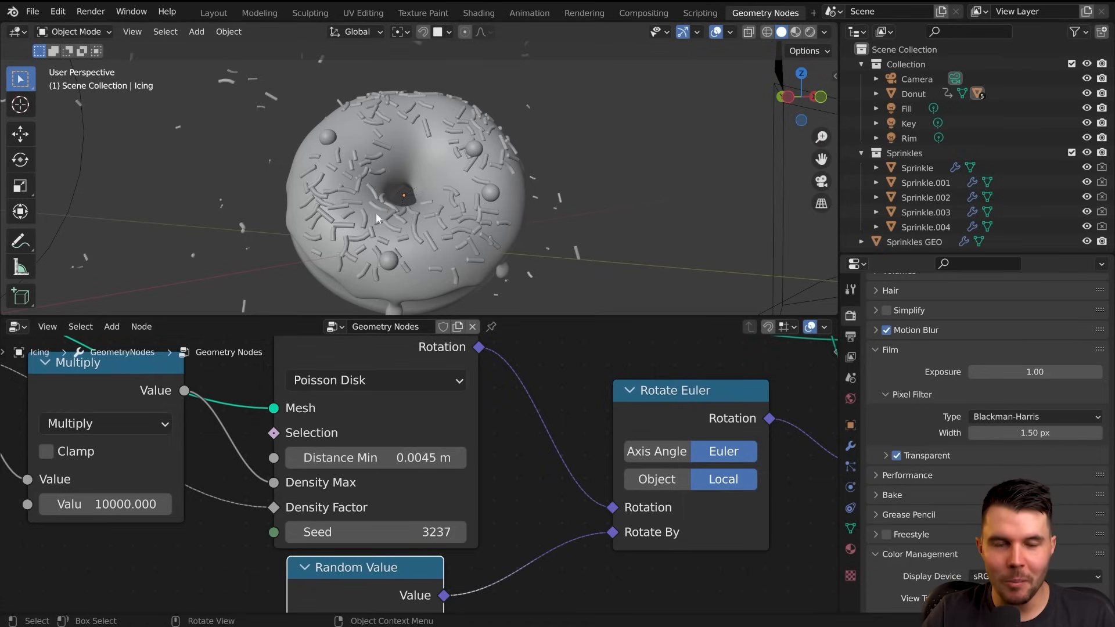
pyautogui.click(375, 458)
pyautogui.moveTo(319, 458); pyautogui.dragTo(327, 458)
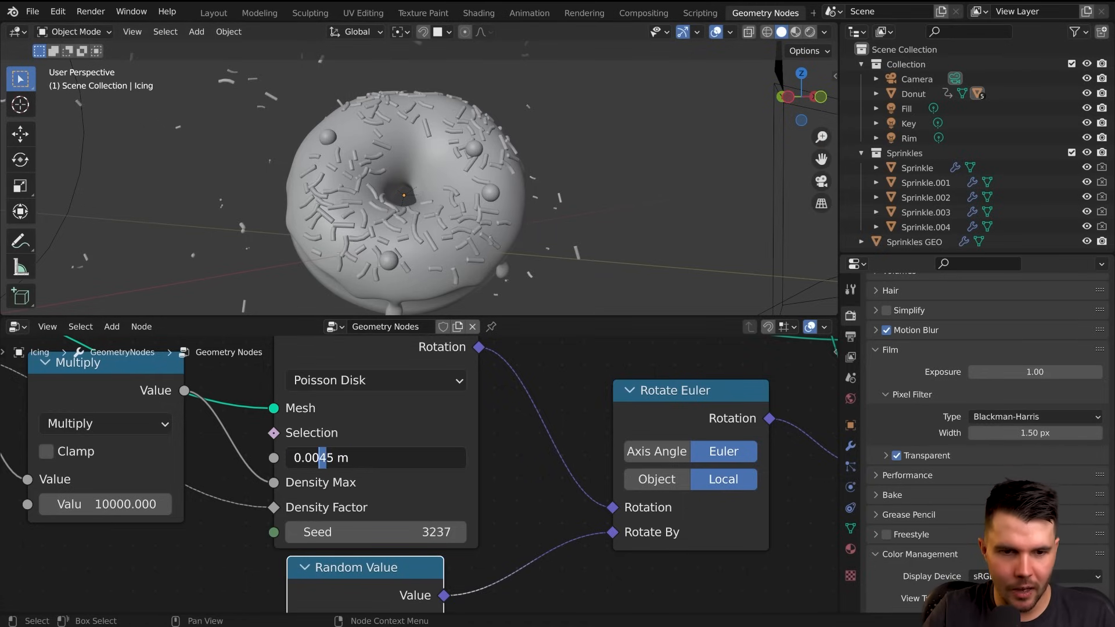
pyautogui.press('Escape')
pyautogui.moveTo(448, 236); pyautogui.dragTo(439, 381, button='middle')
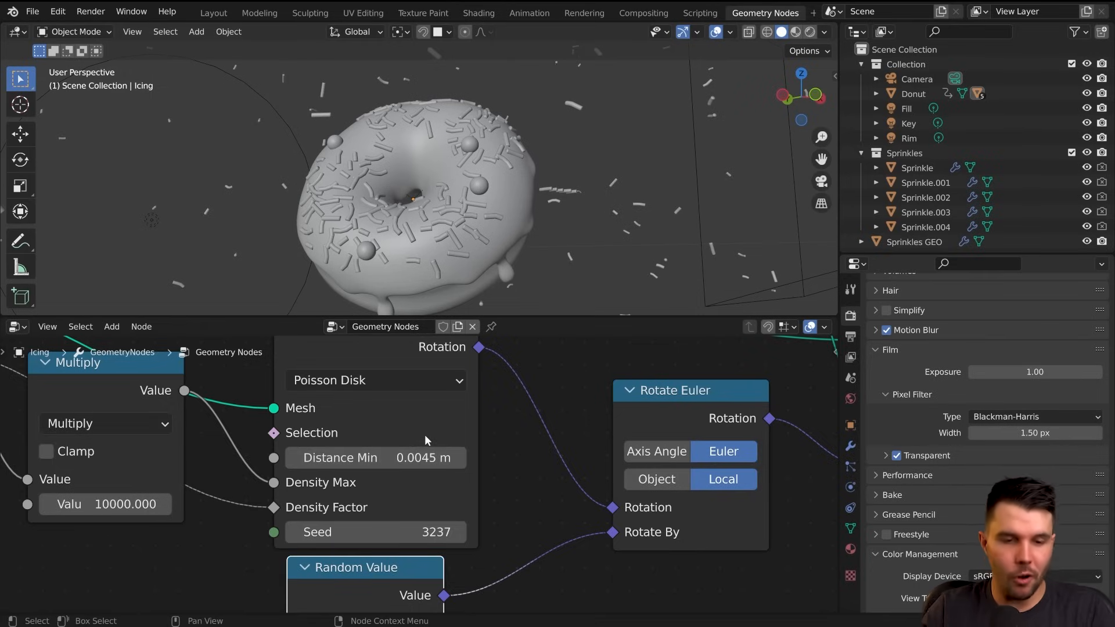
# - Try a Z maximum of 8.283 on the Random Value node that rotates the sprinkles, and undo the change
pyautogui.keyDown('shift'); pyautogui.scroll(-10, 474, 456); pyautogui.keyUp('shift')
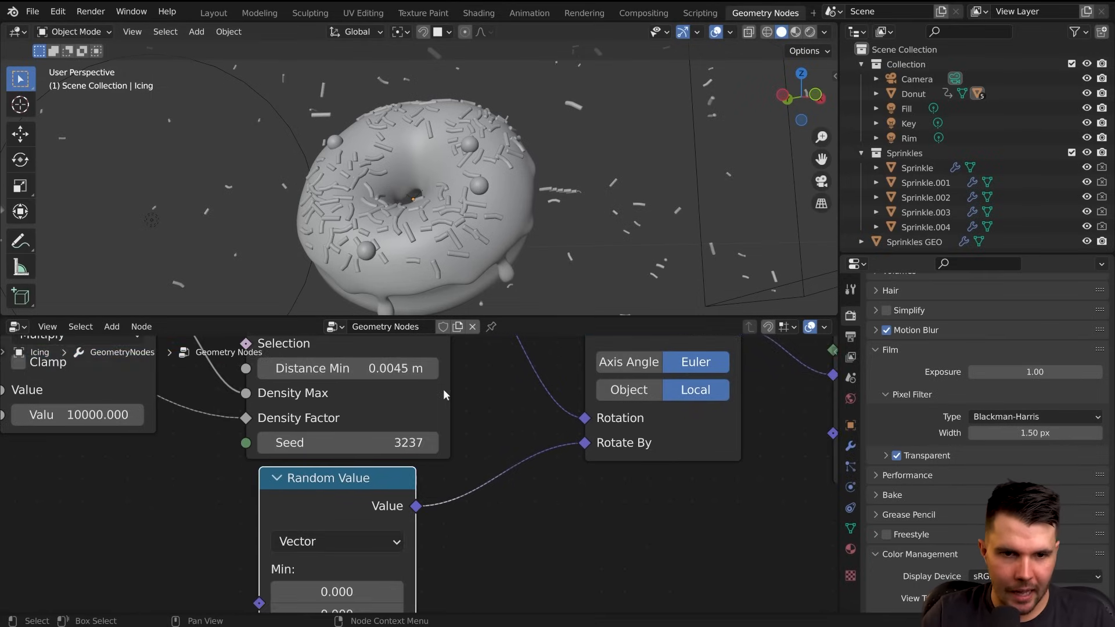
pyautogui.scroll(1, 474, 457)
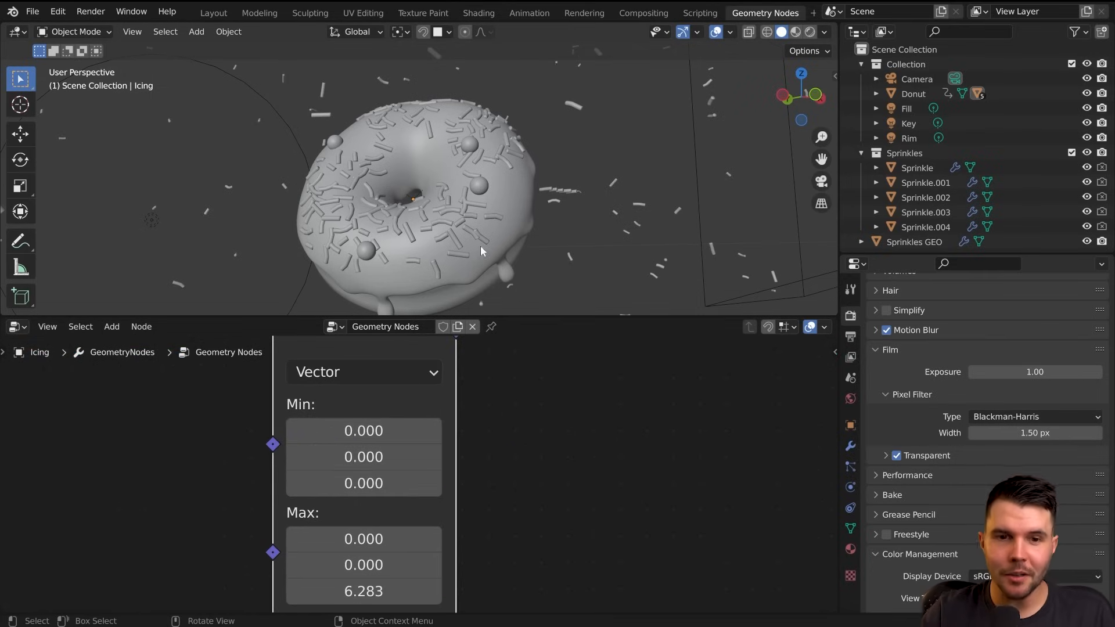
pyautogui.scroll(5, 484, 244)
pyautogui.moveTo(500, 221); pyautogui.dragTo(451, 244, button='middle')
pyautogui.scroll(3, 402, 209)
pyautogui.scroll(-4, 447, 233)
pyautogui.moveTo(420, 559); pyautogui.dragTo(445, 594, button='middle')
pyautogui.scroll(-5, 423, 473)
pyautogui.moveTo(409, 391); pyautogui.dragTo(410, 396)
pyautogui.scroll(4, 428, 455)
pyautogui.moveTo(438, 558); pyautogui.dragTo(374, 530, button='middle')
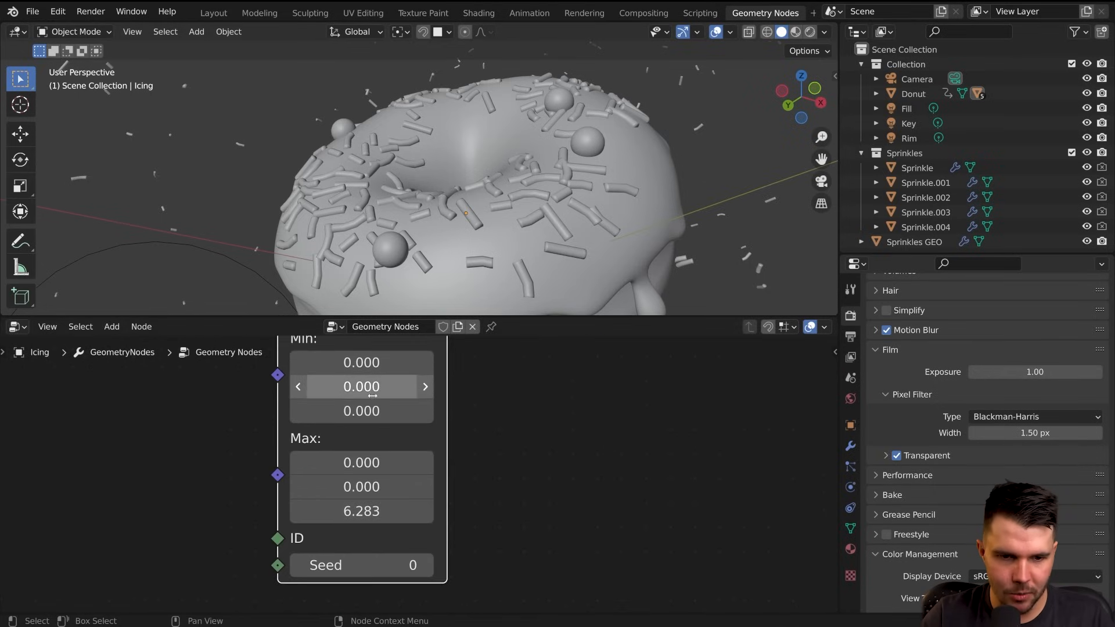
pyautogui.moveTo(375, 511); pyautogui.dragTo(415, 511)
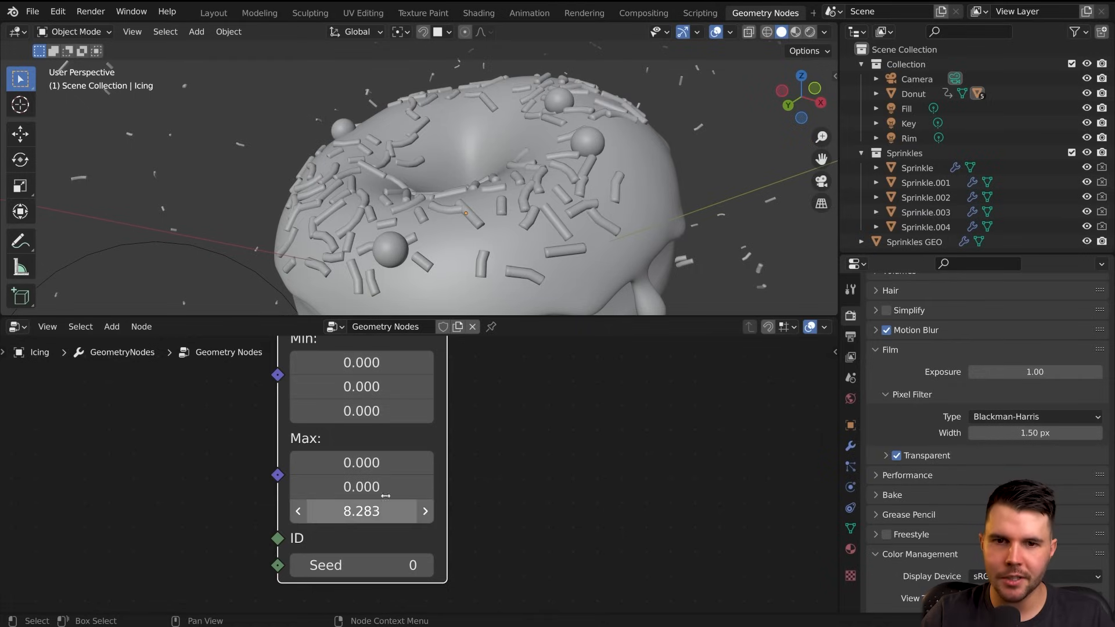
pyautogui.hotkey('ctrl', 'z')
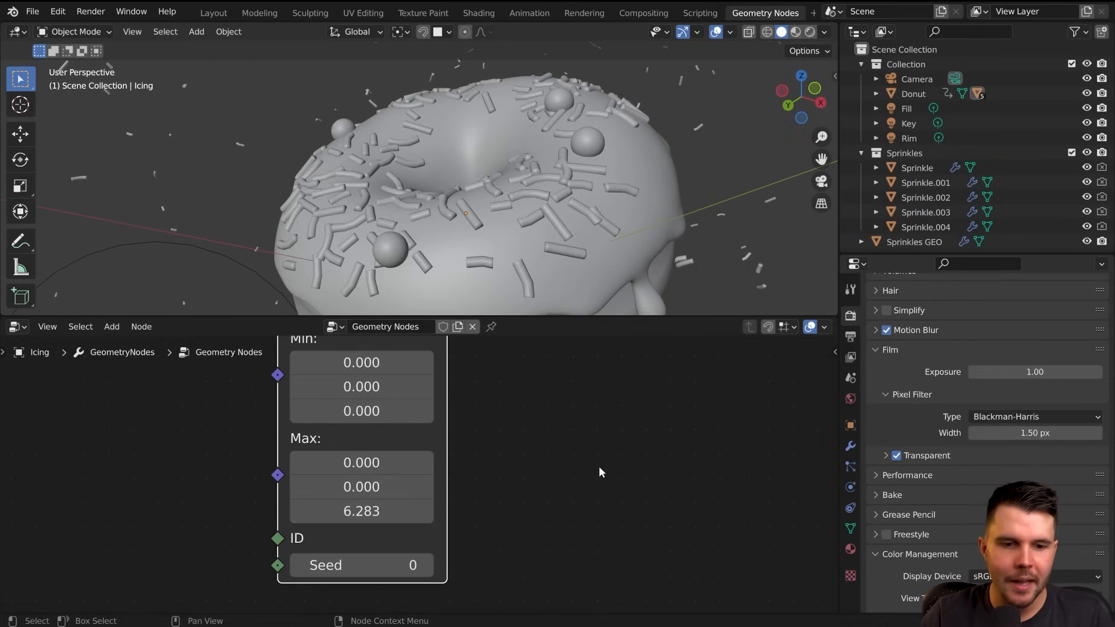
# - Tilt the sprinkles slightly by setting the Random Value node's X maximum to 0.280 and X minimum to -0.150
pyautogui.moveTo(473, 179); pyautogui.dragTo(344, 223, button='middle')
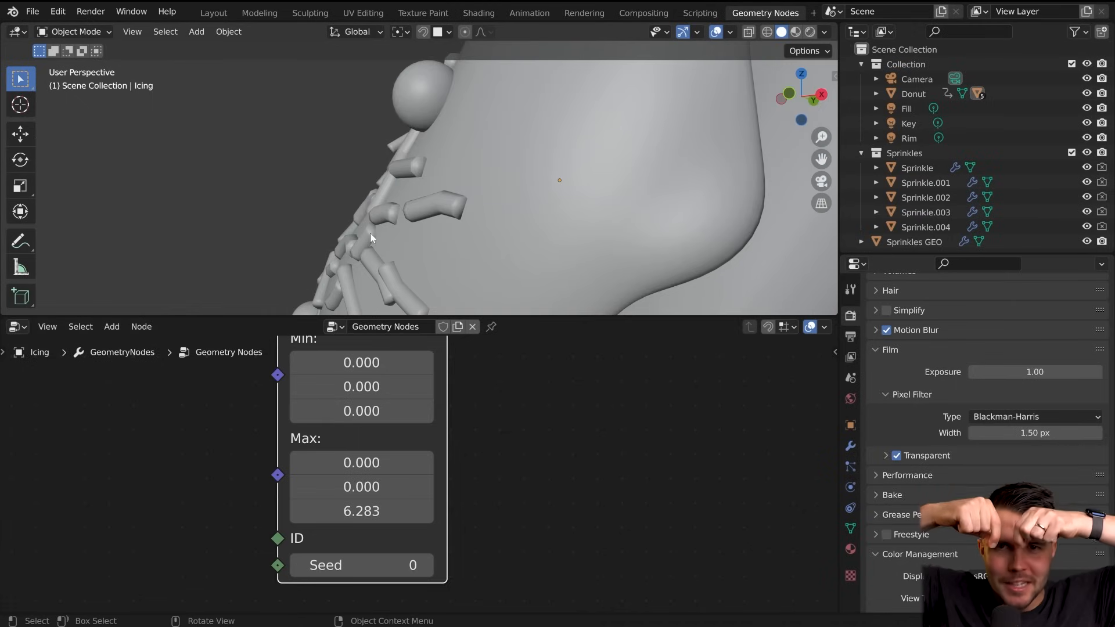
pyautogui.moveTo(370, 232); pyautogui.dragTo(440, 169, button='middle')
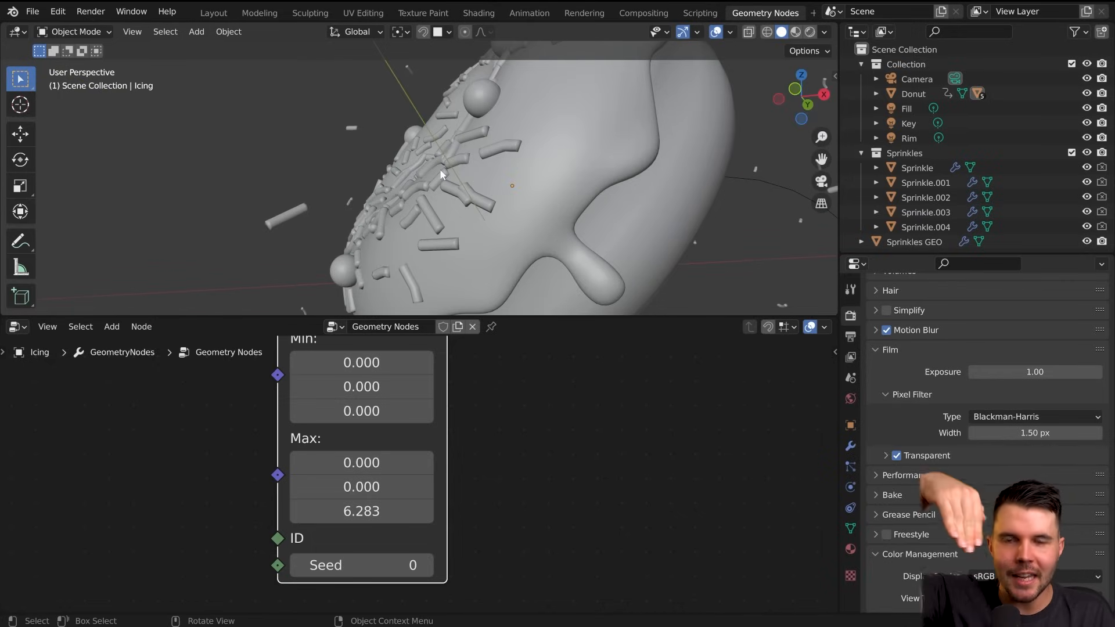
pyautogui.moveTo(455, 169); pyautogui.dragTo(549, 172, button='middle')
pyautogui.scroll(1, 433, 462)
pyautogui.scroll(1, 432, 462)
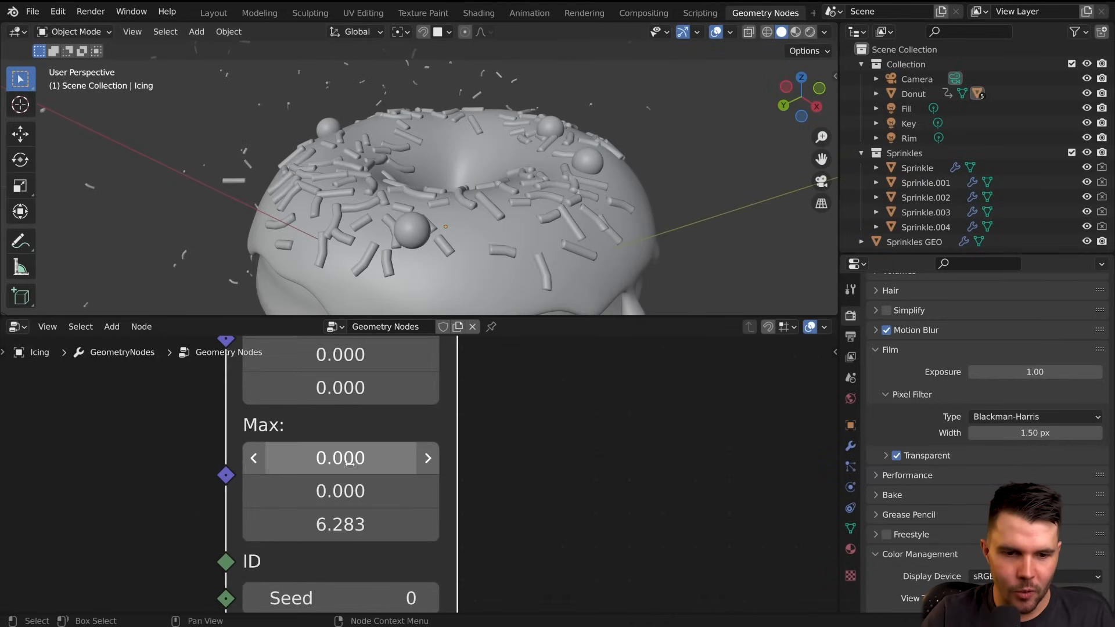
pyautogui.keyDown('shift'); pyautogui.moveTo(354, 456); pyautogui.dragTo(356, 456); pyautogui.keyUp('shift')
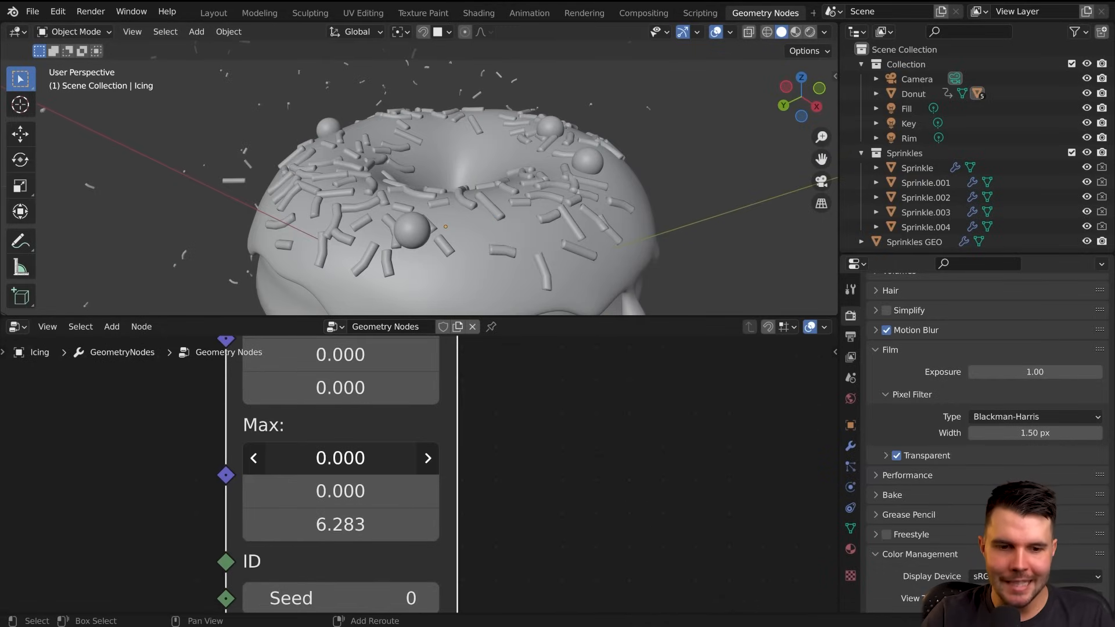
pyautogui.keyDown('shift'); pyautogui.moveTo(355, 456); pyautogui.dragTo(372, 457); pyautogui.keyUp('shift')
pyautogui.moveTo(355, 456); pyautogui.dragTo(377, 525, button='middle')
pyautogui.keyDown('shift'); pyautogui.moveTo(372, 391); pyautogui.dragTo(363, 392); pyautogui.keyUp('shift')
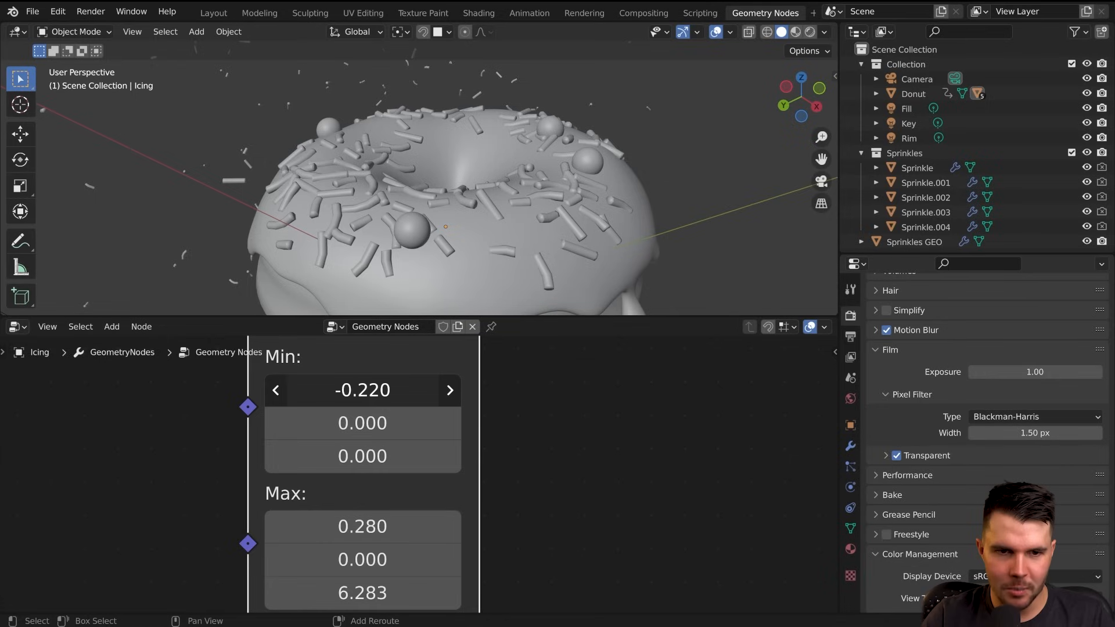
pyautogui.keyDown('shift'); pyautogui.moveTo(363, 392); pyautogui.dragTo(363, 392); pyautogui.keyUp('shift')
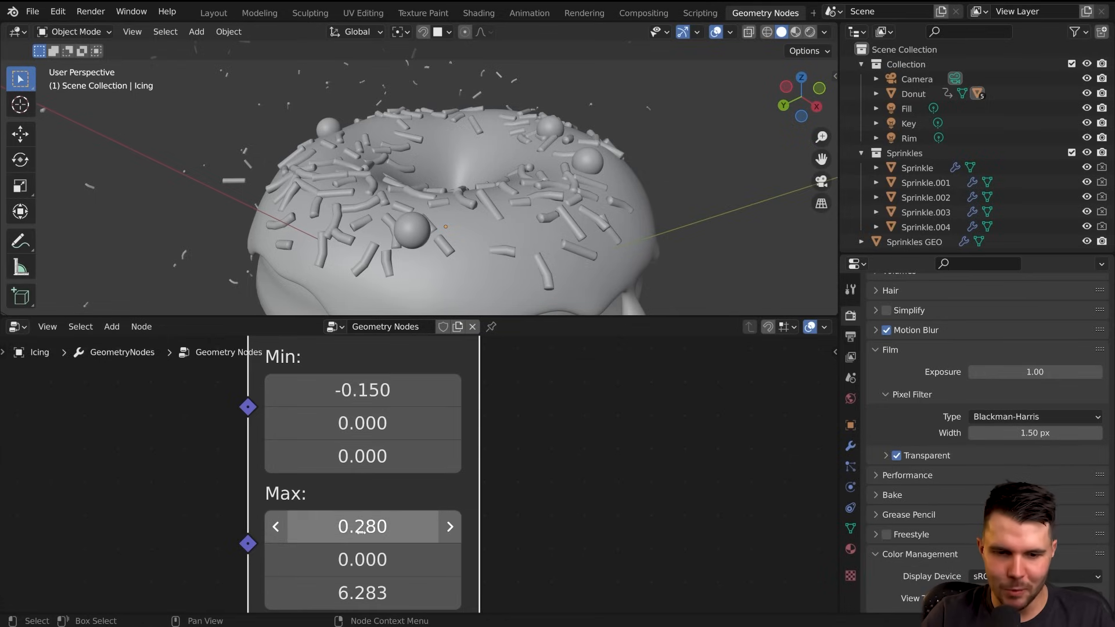
# - Preview the tilted sprinkles in Rendered shading, return to Solid shading and examine up close how they overlap
pyautogui.moveTo(401, 244)
pyautogui.mouseDown(button='middle')
pyautogui.moveTo(419, 190)
pyautogui.moveTo(369, 199)
pyautogui.moveTo(312, 246)
pyautogui.moveTo(469, 246)
pyautogui.moveTo(593, 193)
pyautogui.moveTo(496, 221)
pyautogui.moveTo(431, 258)
pyautogui.mouseUp(button='middle')
pyautogui.press('z')
pyautogui.click(427, 206)
pyautogui.moveTo(386, 130); pyautogui.dragTo(429, 227, button='middle')
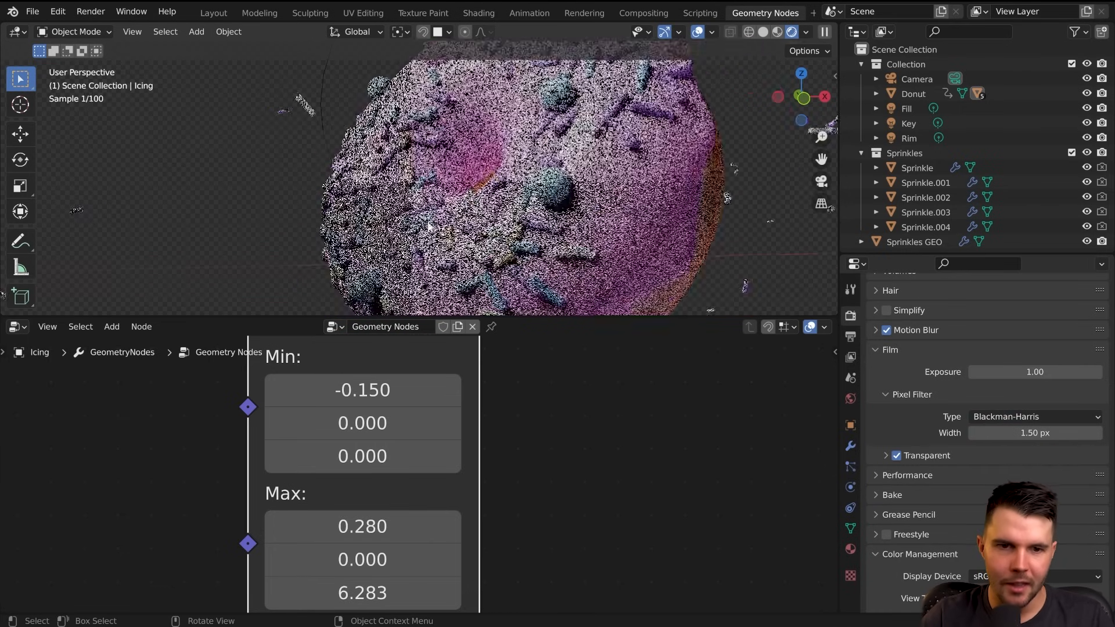
pyautogui.press('z')
pyautogui.click(518, 228)
pyautogui.moveTo(519, 229)
pyautogui.mouseDown(button='middle')
pyautogui.moveTo(538, 221)
pyautogui.moveTo(463, 223)
pyautogui.moveTo(501, 187)
pyautogui.moveTo(519, 218)
pyautogui.moveTo(400, 245)
pyautogui.moveTo(486, 243)
pyautogui.moveTo(443, 217)
pyautogui.mouseUp(button='middle')
pyautogui.moveTo(500, 183); pyautogui.dragTo(488, 207, button='middle')
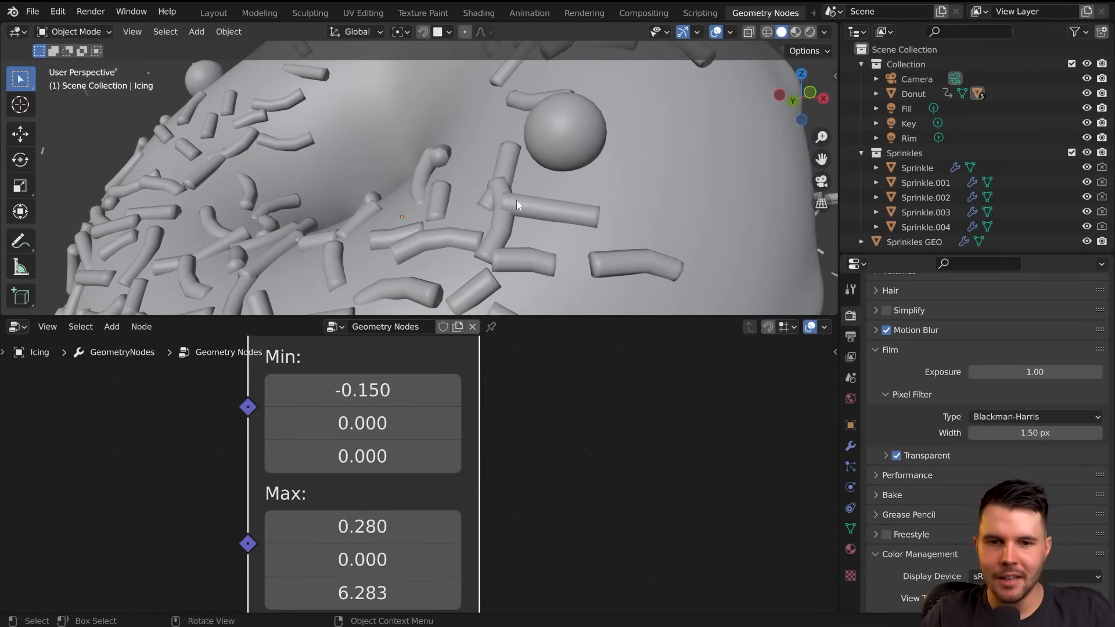
pyautogui.scroll(6, 525, 208)
pyautogui.keyDown('shift'); pyautogui.moveTo(481, 143); pyautogui.dragTo(426, 183, button='middle'); pyautogui.keyUp('shift')
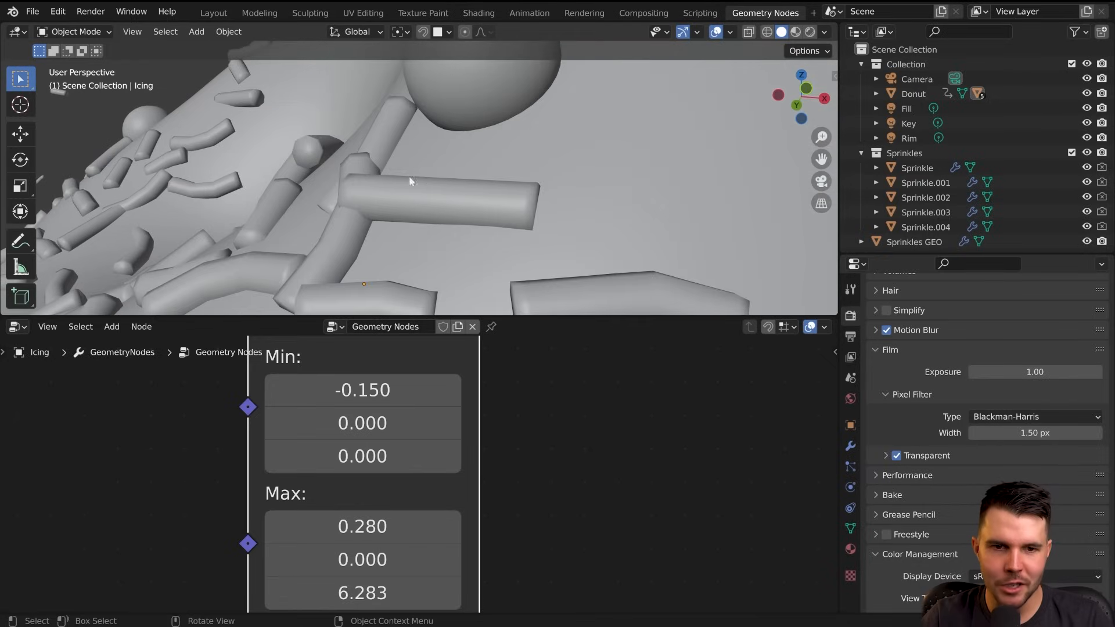
pyautogui.scroll(-8, 352, 190)
pyautogui.moveTo(385, 207); pyautogui.dragTo(446, 244, button='middle')
pyautogui.scroll(-5, 580, 480)
# - Change the sprinkle arrangement by raising the Poisson Disk node's Seed to 3243
pyautogui.moveTo(668, 461); pyautogui.dragTo(287, 528, button='middle')
pyautogui.scroll(-5, 412, 462)
pyautogui.scroll(2, 375, 472)
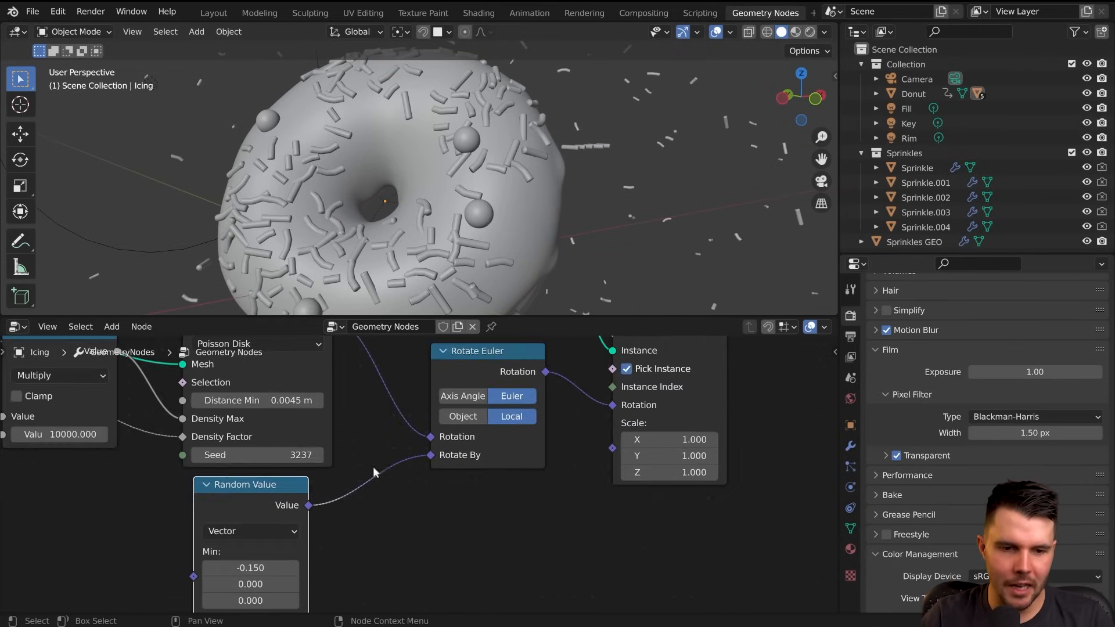
pyautogui.click(316, 455)
pyautogui.click(316, 455)
pyautogui.click(317, 455)
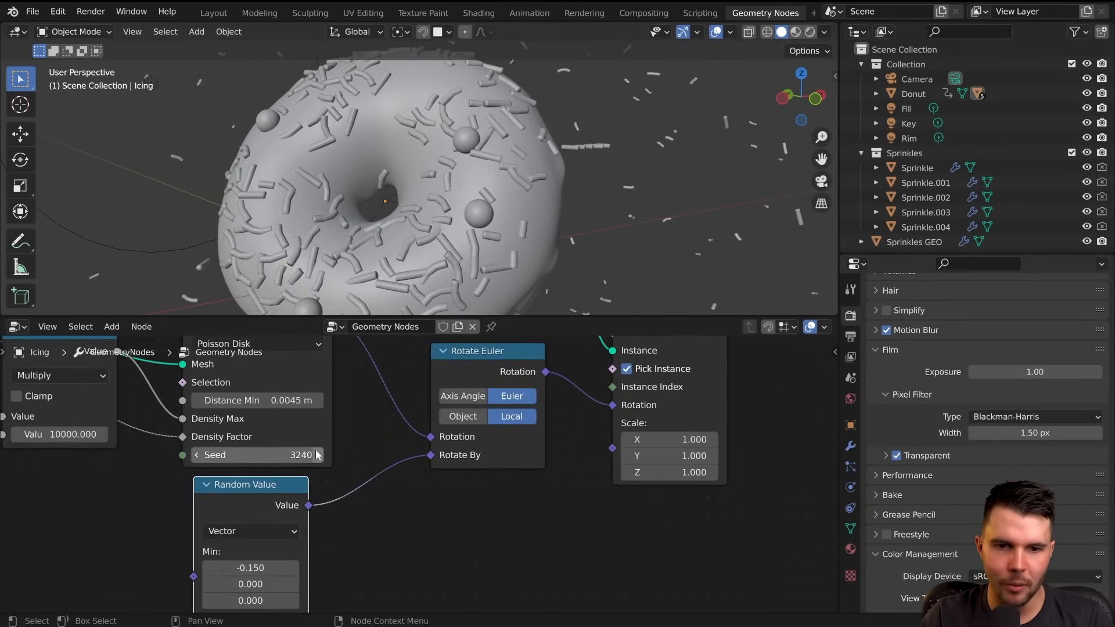
pyautogui.click(317, 455)
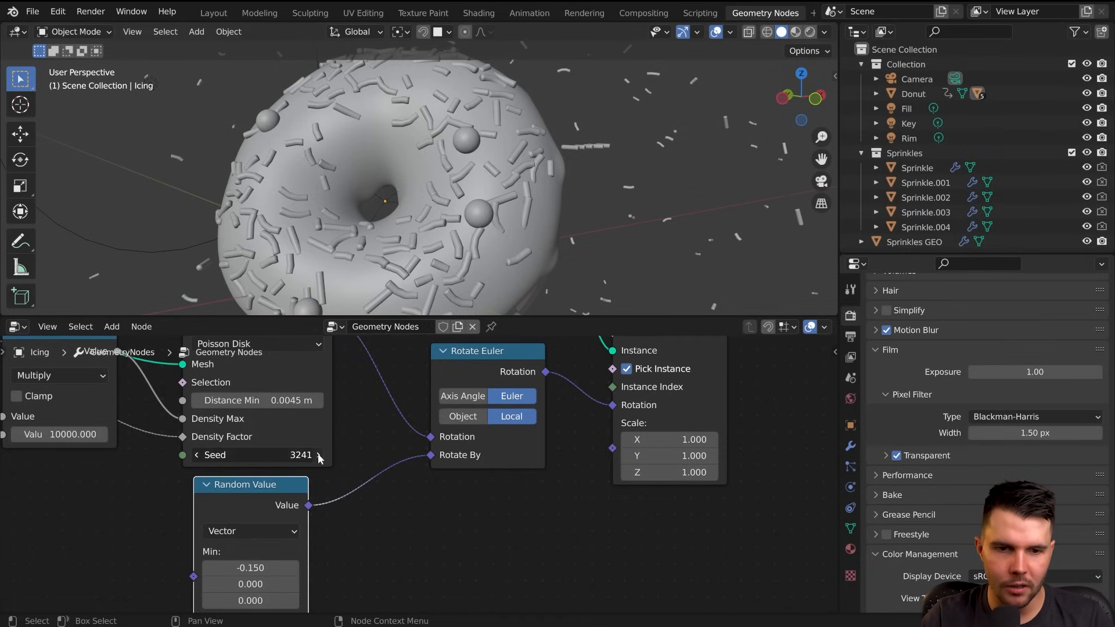
pyautogui.click(317, 455)
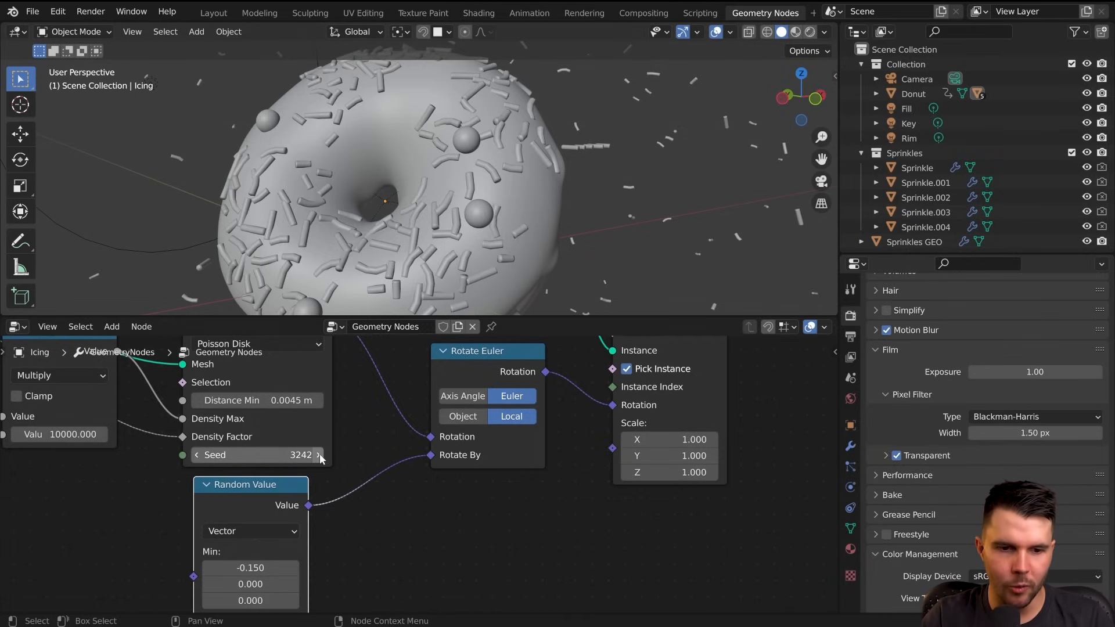
pyautogui.click(319, 454)
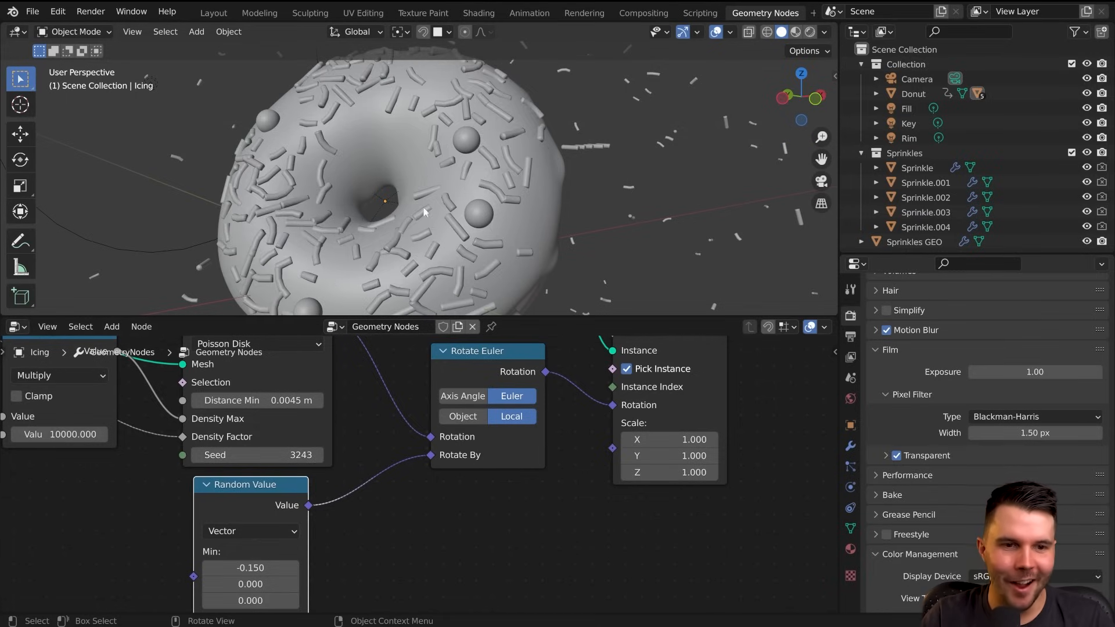
# - Check the new sprinkle arrangement through the camera in Rendered shading and return to Solid shading
pyautogui.press('KP_0')
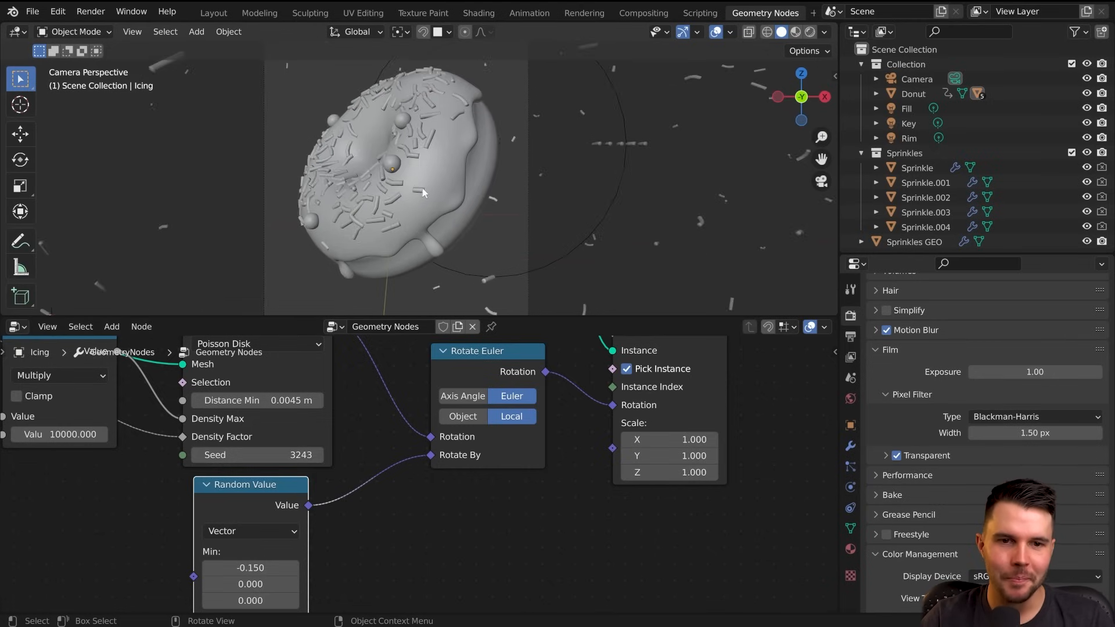
pyautogui.press('z')
pyautogui.click(489, 77)
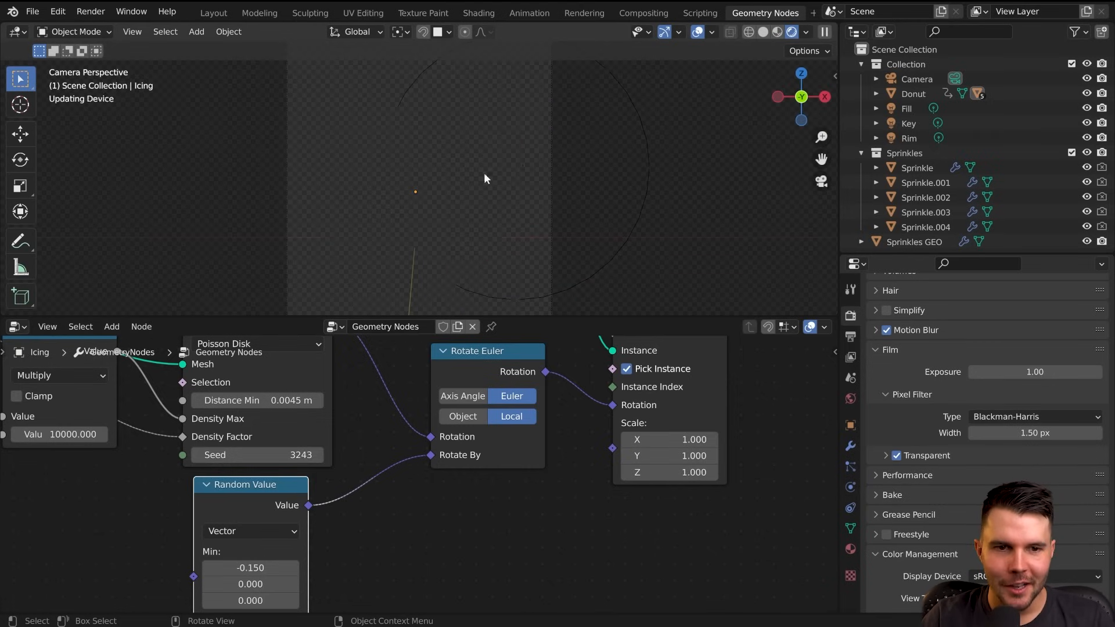
pyautogui.press('z')
pyautogui.click(656, 150)
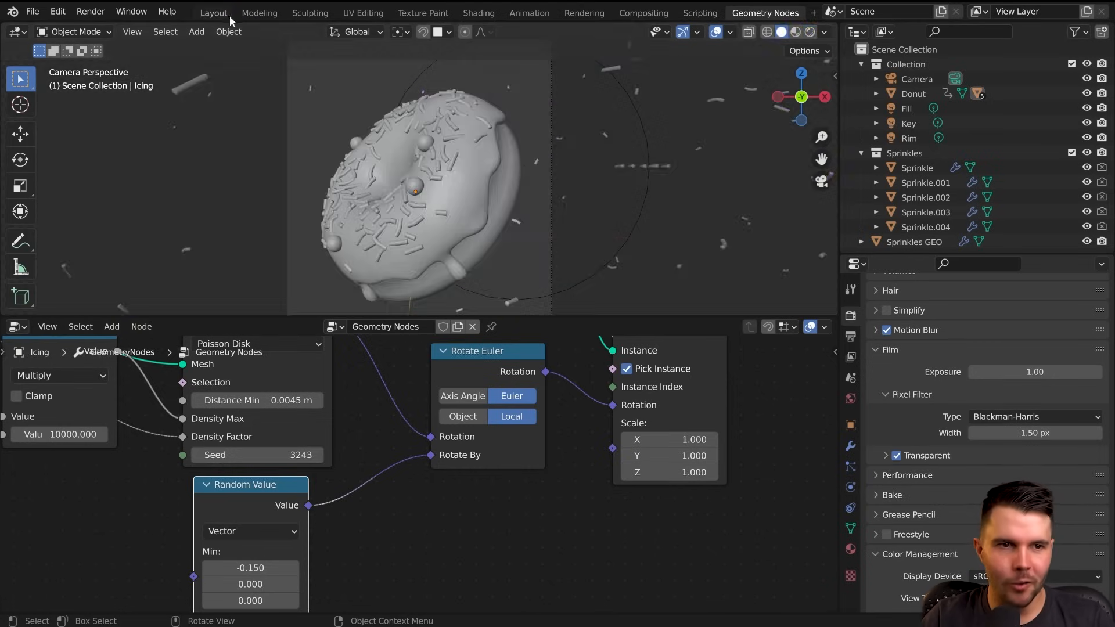
# - Switch to the Layout workspace and show the render output settings
pyautogui.click(215, 13)
pyautogui.scroll(-4, 616, 278)
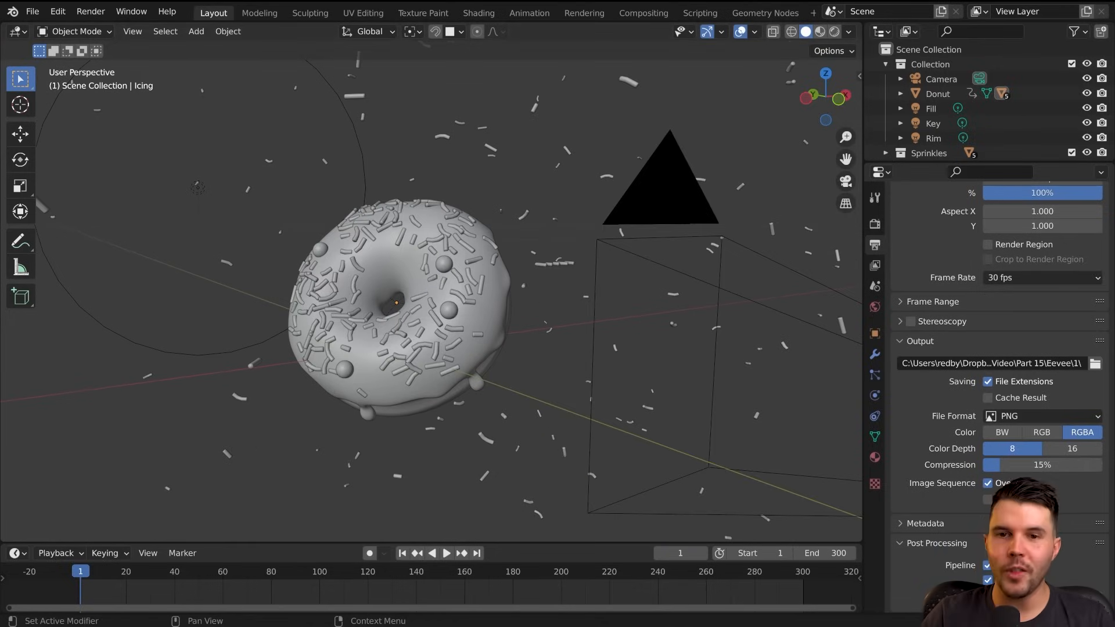
# - Select the donut and display its Z Euler Rotation curve in the Animation workspace's Graph Editor
pyautogui.click(497, 364)
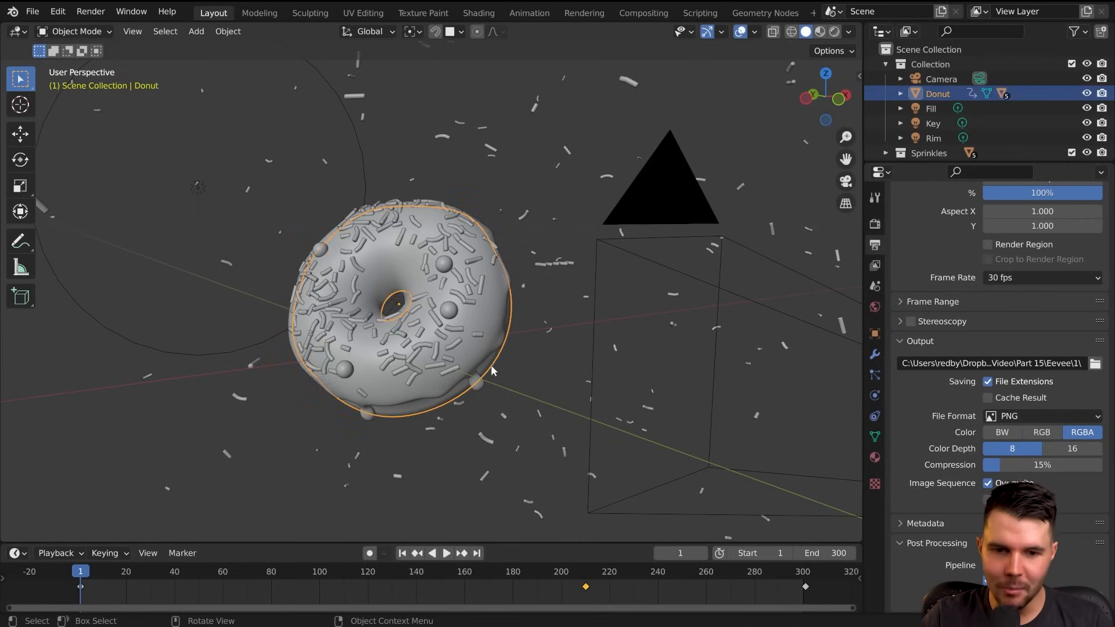
pyautogui.moveTo(495, 365); pyautogui.dragTo(430, 368, button='middle')
pyautogui.click(540, 11)
pyautogui.scroll(-4, 378, 226)
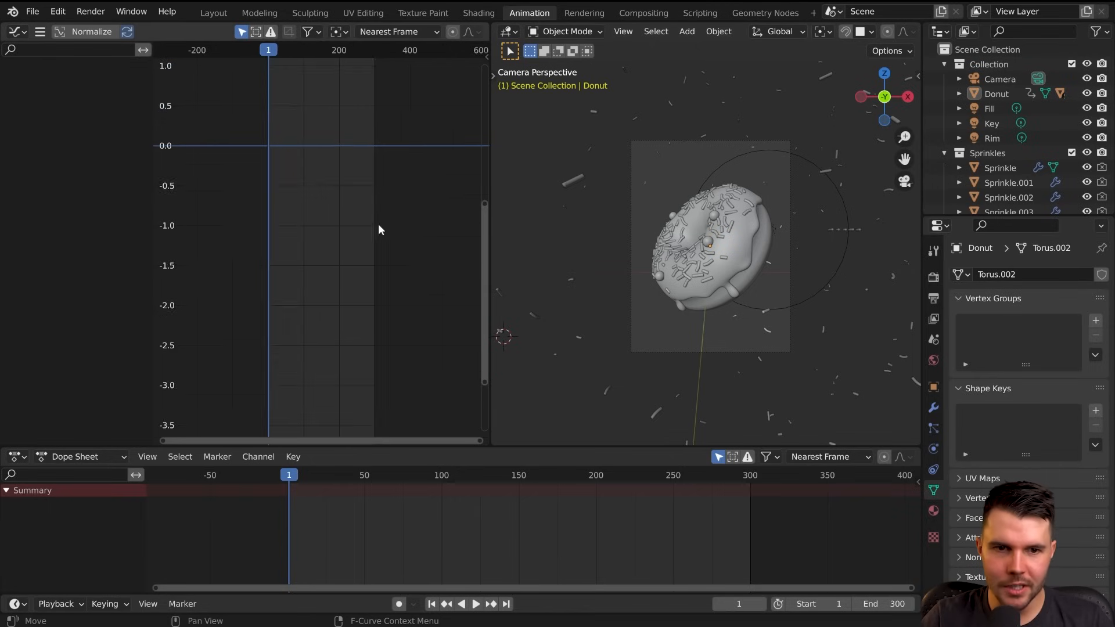
pyautogui.click(719, 302)
pyautogui.keyDown('ctrl'); pyautogui.moveTo(326, 216); pyautogui.dragTo(399, 14, button='middle'); pyautogui.keyUp('ctrl')
pyautogui.scroll(-1, 399, 14)
pyautogui.scroll(-11, 395, 128)
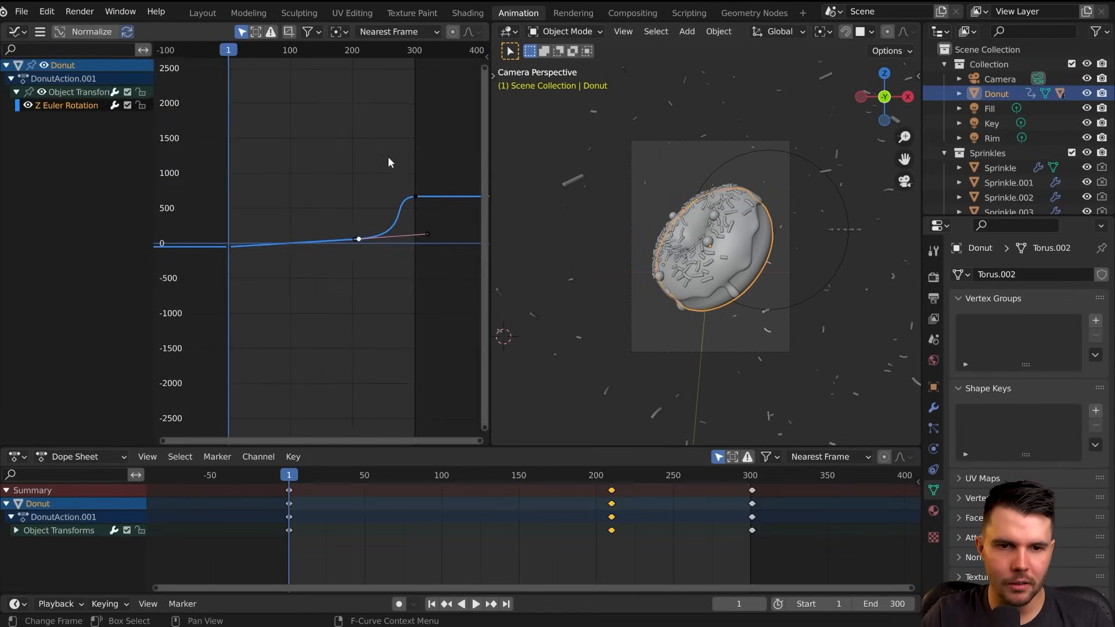
# - Play back the donut's fast spin at the end of the rotation curve, starting from around frame 205
pyautogui.moveTo(388, 156); pyautogui.dragTo(316, 178, button='middle')
pyautogui.scroll(11, 316, 178)
pyautogui.moveTo(259, 52); pyautogui.dragTo(261, 52)
pyautogui.scroll(1, 280, 210)
pyautogui.press('space')
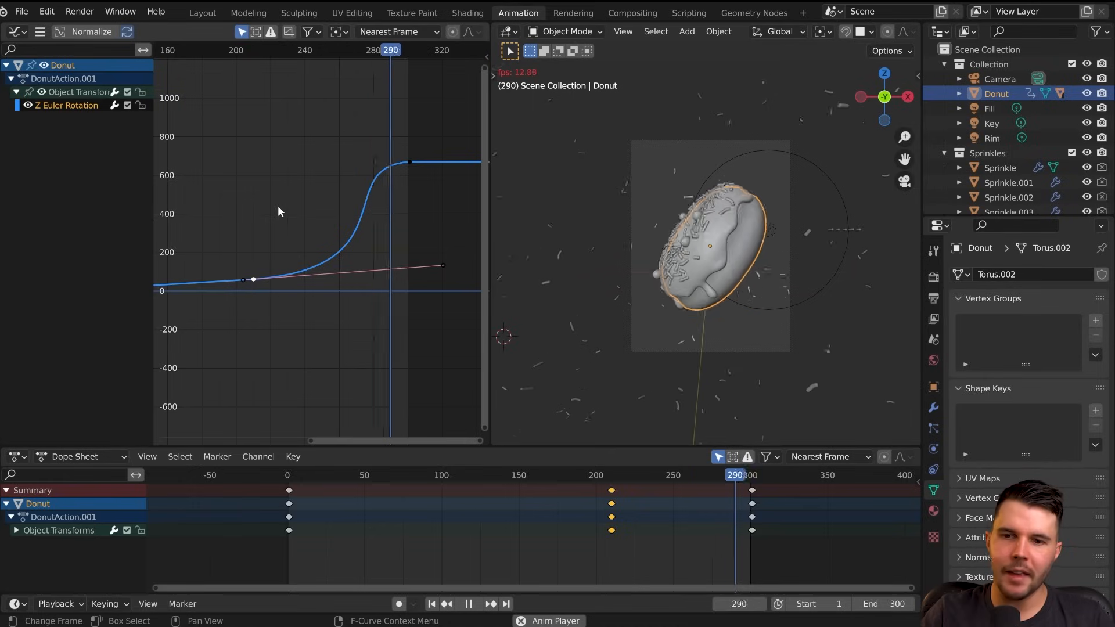
pyautogui.click(250, 48)
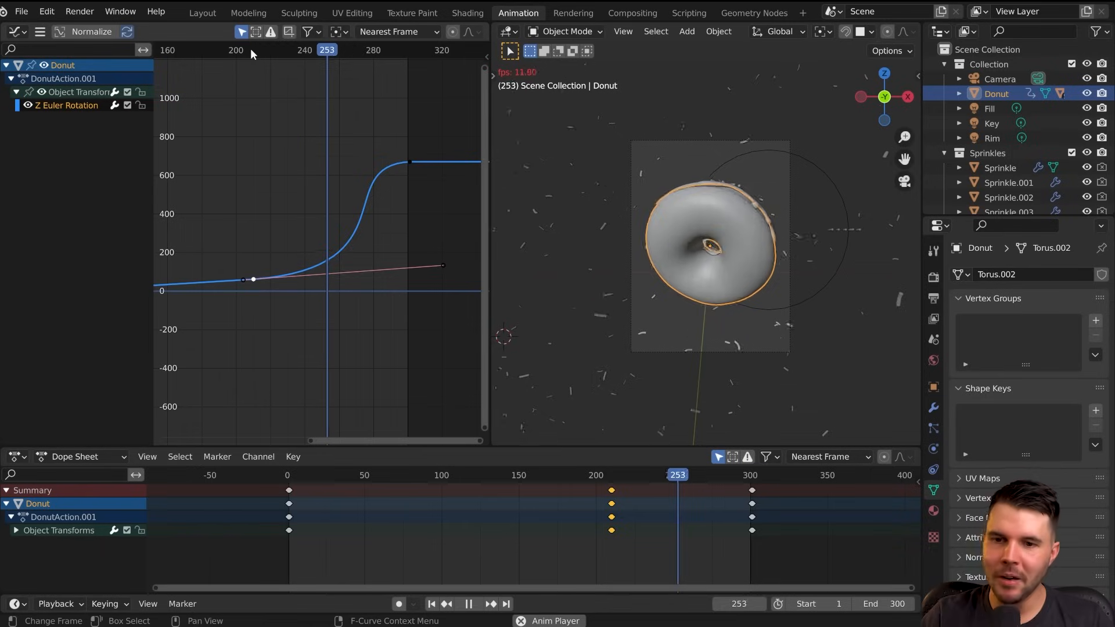
pyautogui.press('space')
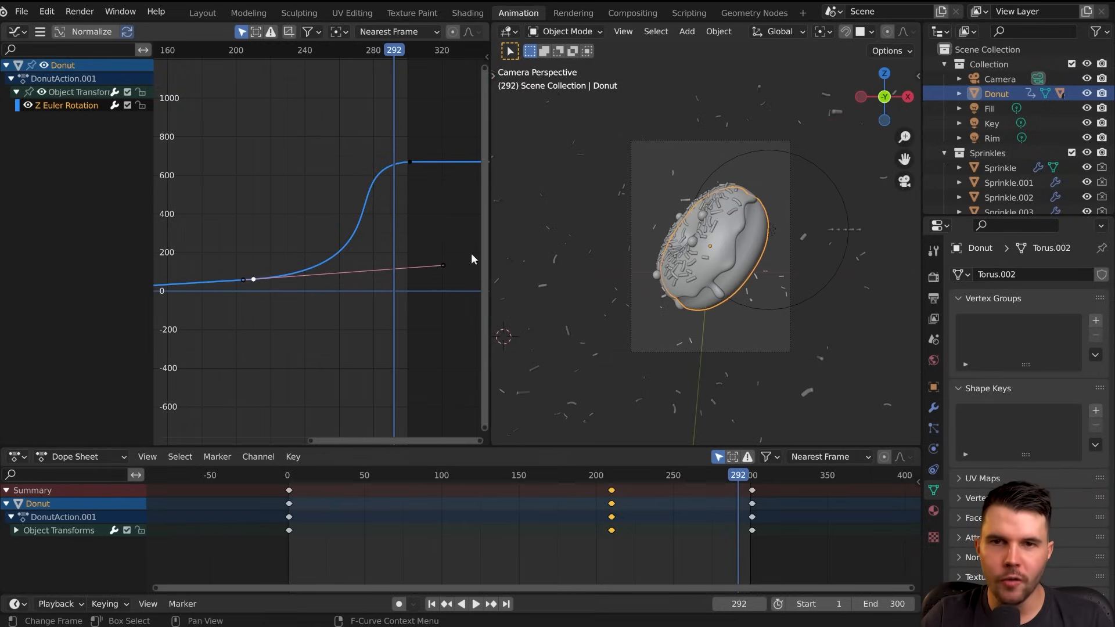
pyautogui.press('s')
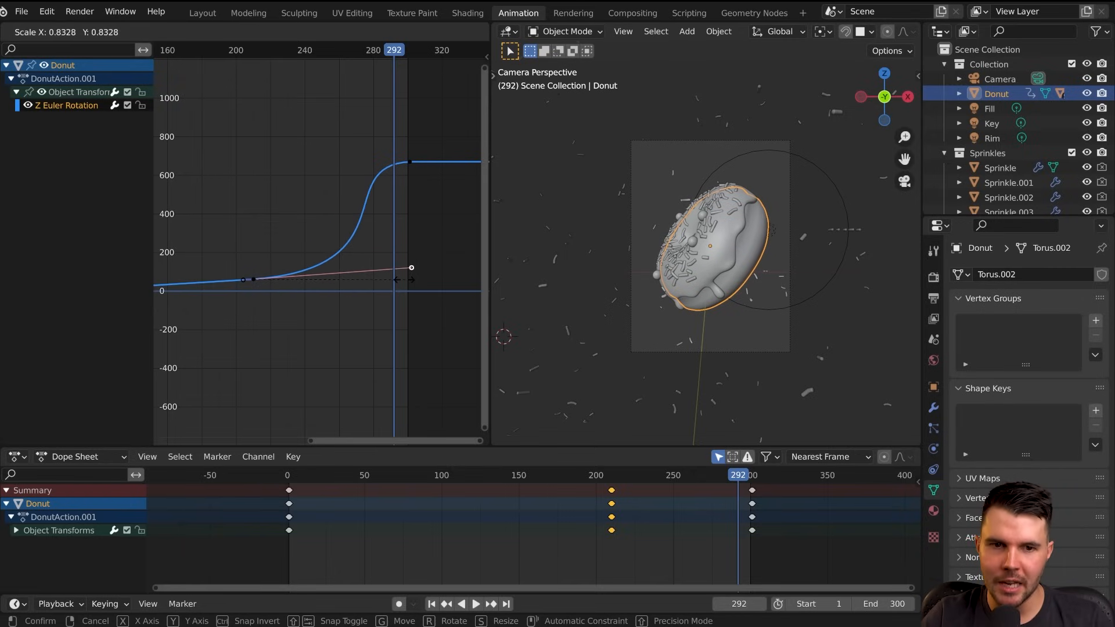
pyautogui.rightClick(404, 280)
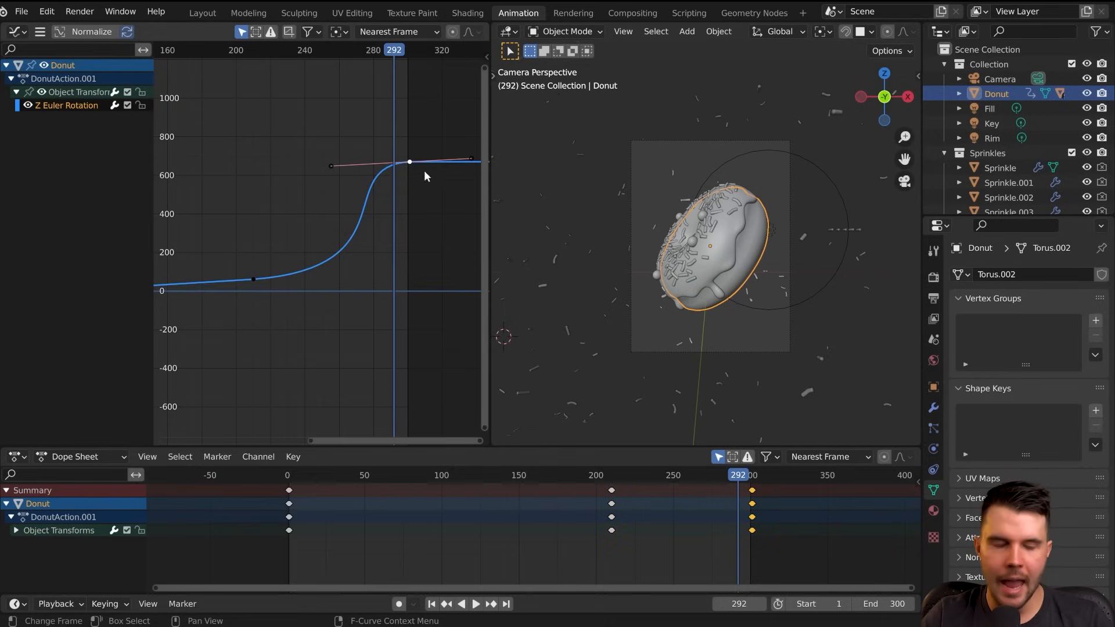
pyautogui.press('s')
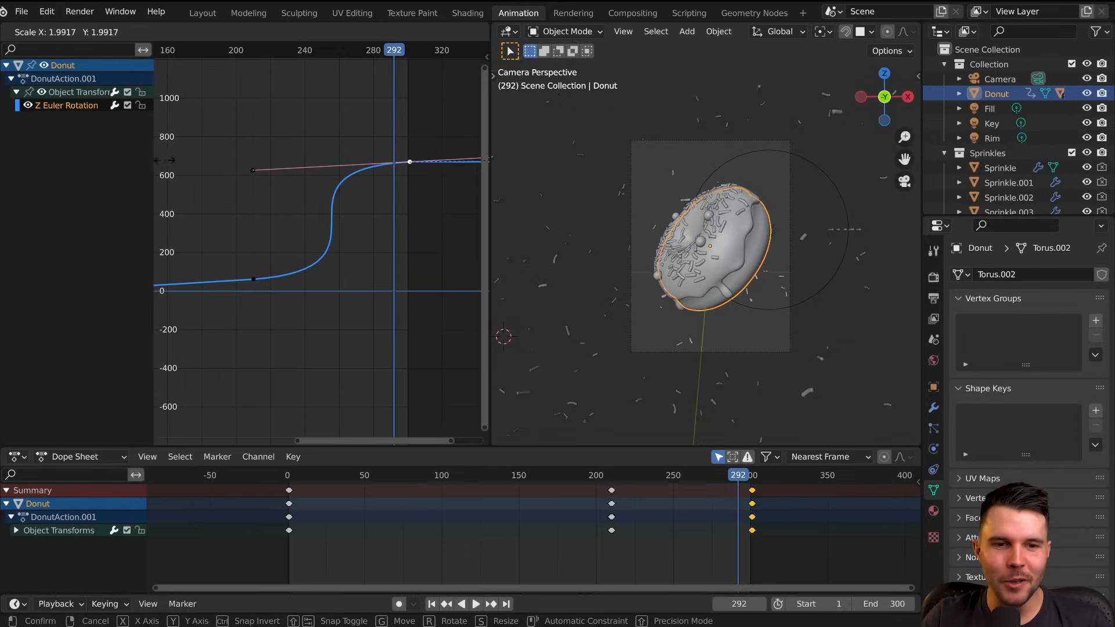
pyautogui.rightClick(168, 160)
# - Lengthen the last keyframe's handles on the donut's rotation curve and play back the end of the spin
pyautogui.moveTo(285, 55); pyautogui.dragTo(325, 51)
pyautogui.press('s')
pyautogui.click(399, 101)
pyautogui.press('space')
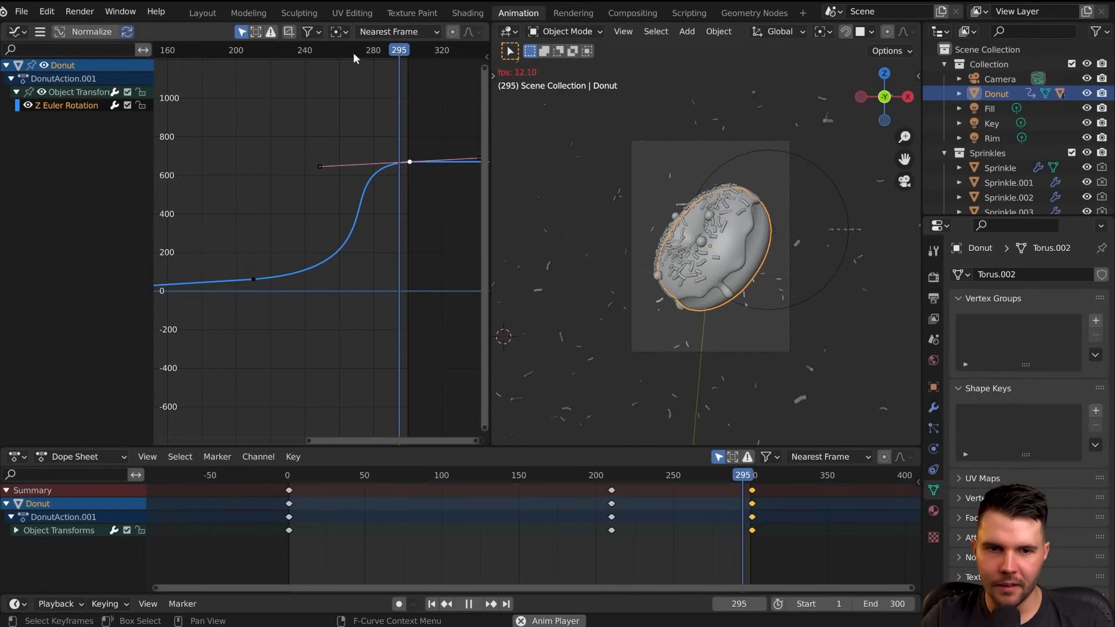
pyautogui.press('space')
# - Scale the last keyframe's handles slightly longer again and replay the spin from around frame 200
pyautogui.press('s')
pyautogui.click(448, 124)
pyautogui.moveTo(320, 50)
pyautogui.mouseDown()
pyautogui.moveTo(304, 50)
pyautogui.moveTo(322, 53)
pyautogui.mouseUp()
pyautogui.press('space')
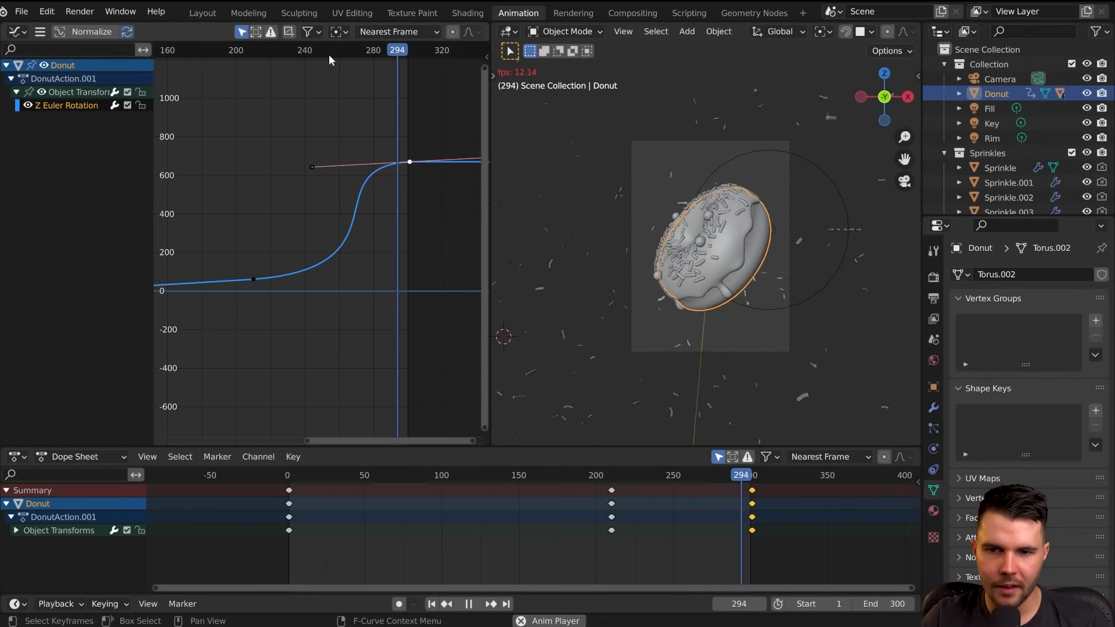
pyautogui.press('space')
pyautogui.click(233, 51)
pyautogui.press('space')
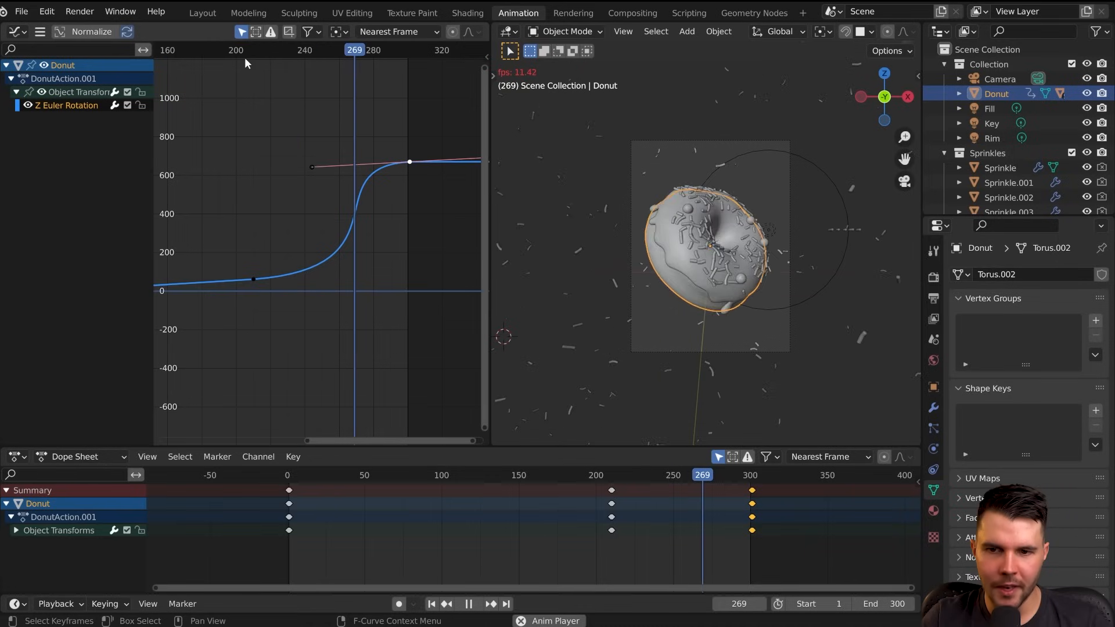
pyautogui.press('space')
# - Scale the last rotation keyframe's handles by about 0.62, slightly lengthen the frame 210 keyframe's handles, and play back the result
pyautogui.press('s')
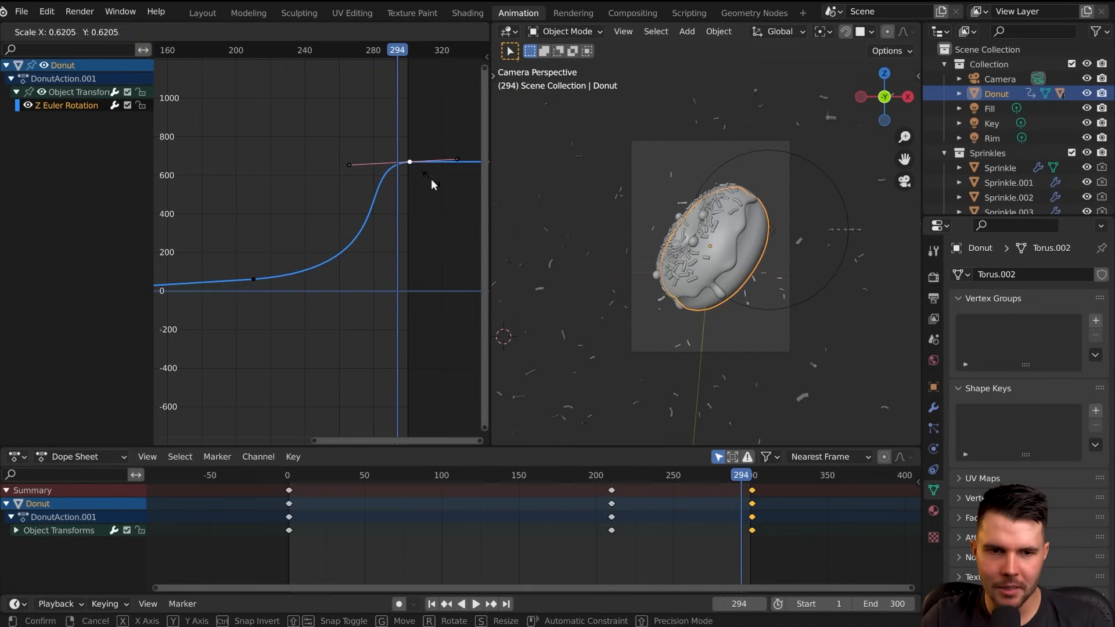
pyautogui.click(430, 185)
pyautogui.click(253, 281)
pyautogui.press('s')
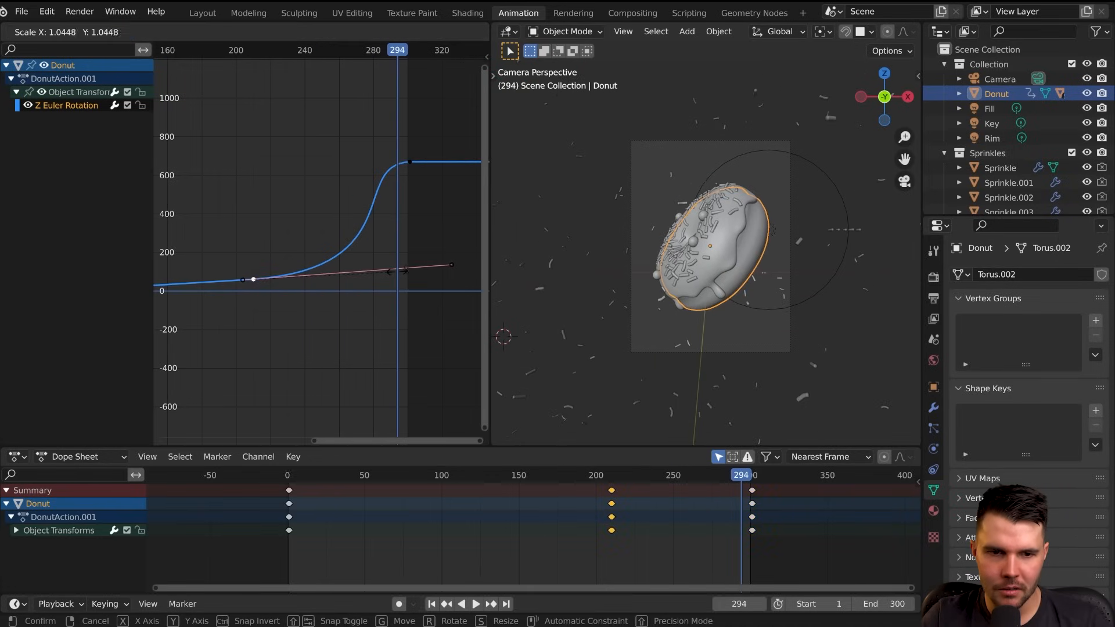
pyautogui.click(399, 273)
pyautogui.moveTo(352, 53); pyautogui.dragTo(338, 55)
pyautogui.press('space')
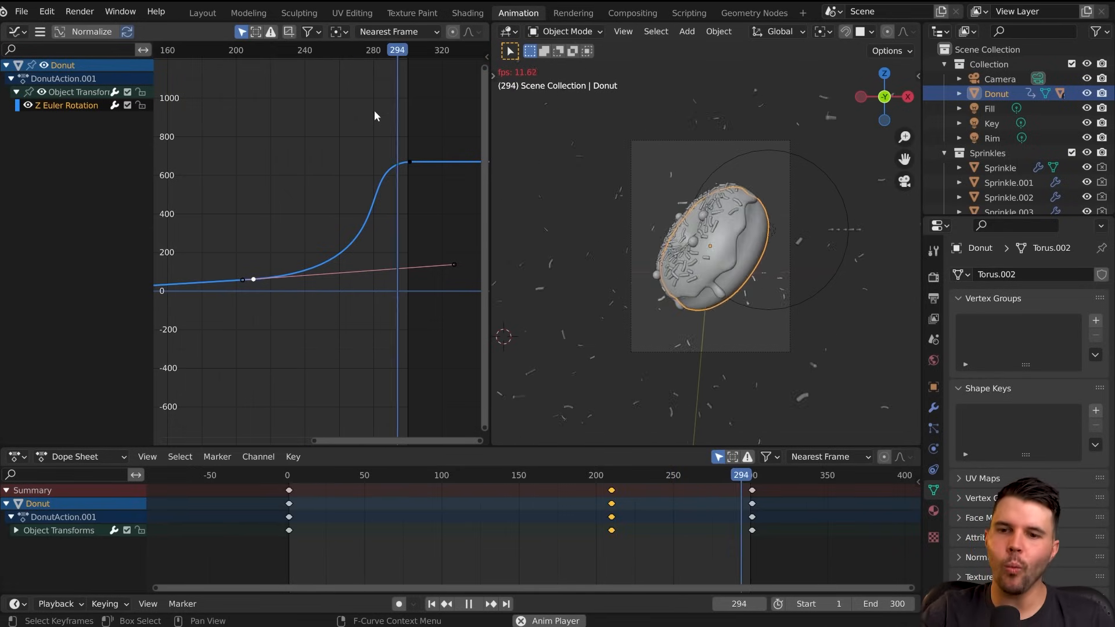
pyautogui.press('space')
# - Scrub to frame 256 and replay the accelerating spin to judge how it runs into the start of the loop
pyautogui.moveTo(378, 47); pyautogui.dragTo(332, 53)
pyautogui.click(332, 55)
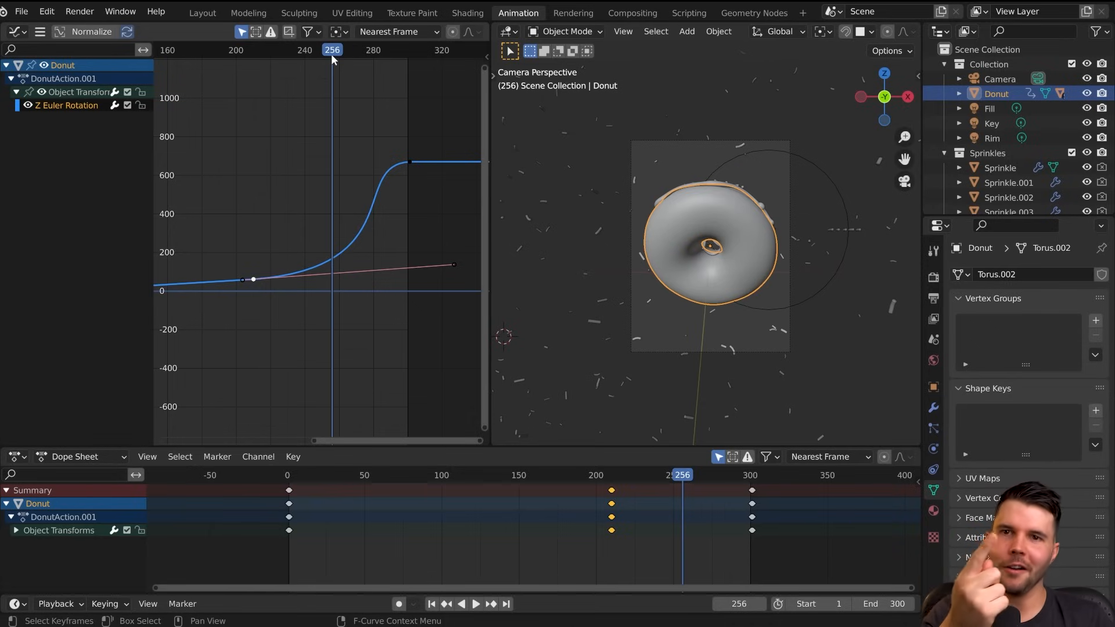
pyautogui.press('space')
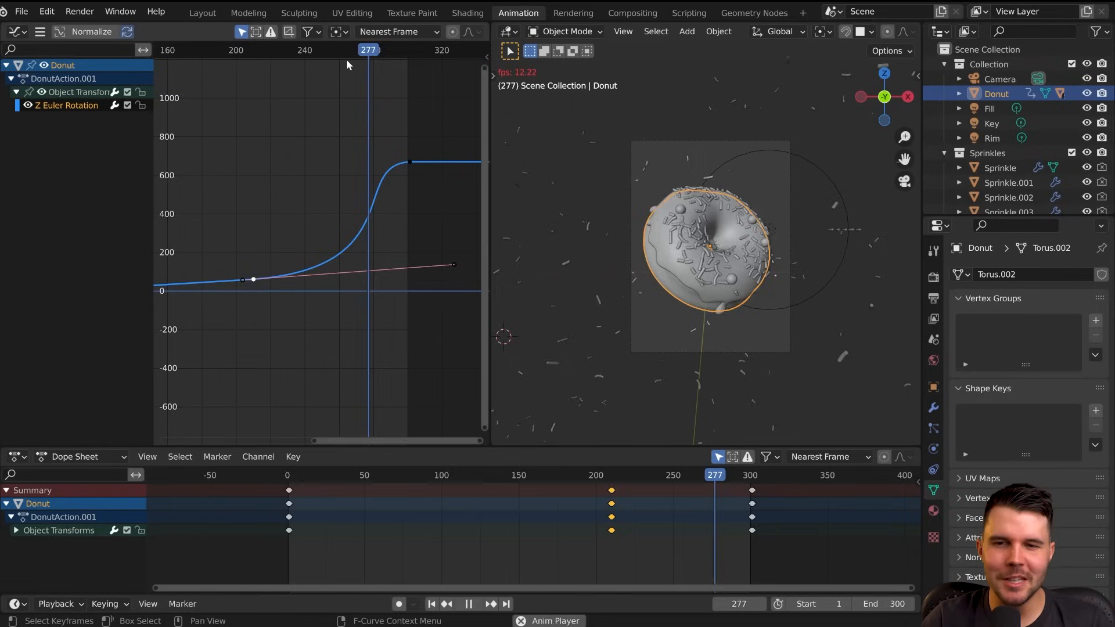
pyautogui.click(242, 51)
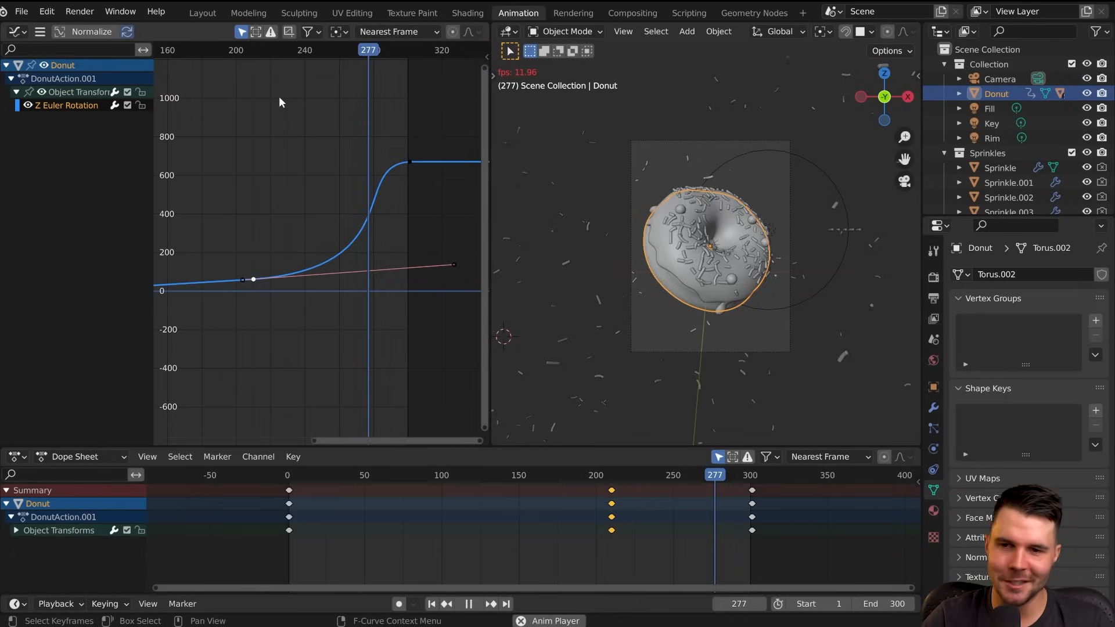
pyautogui.press('space')
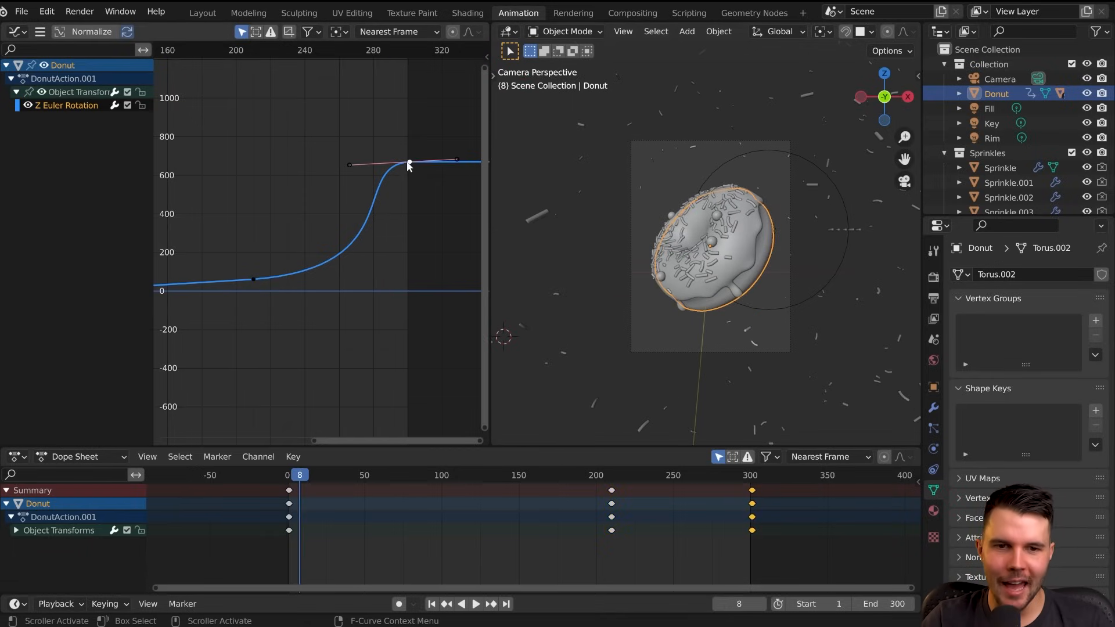
# - Shorten the last rotation keyframe's handles further and preview the spin from frame 257
pyautogui.press('s')
pyautogui.click(452, 197)
pyautogui.press('space')
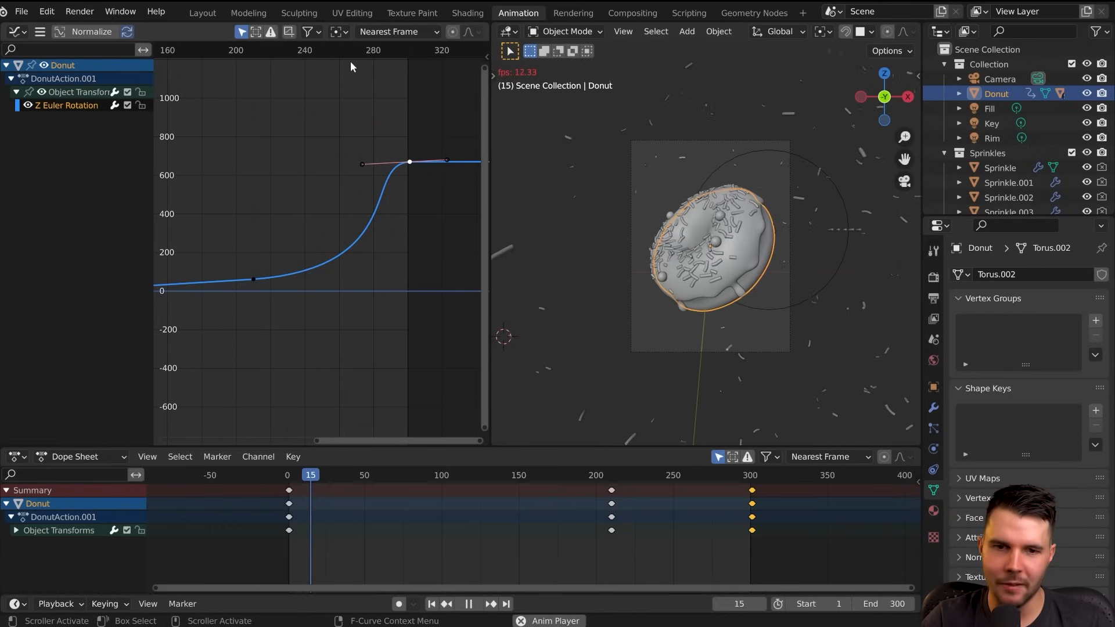
pyautogui.click(333, 50)
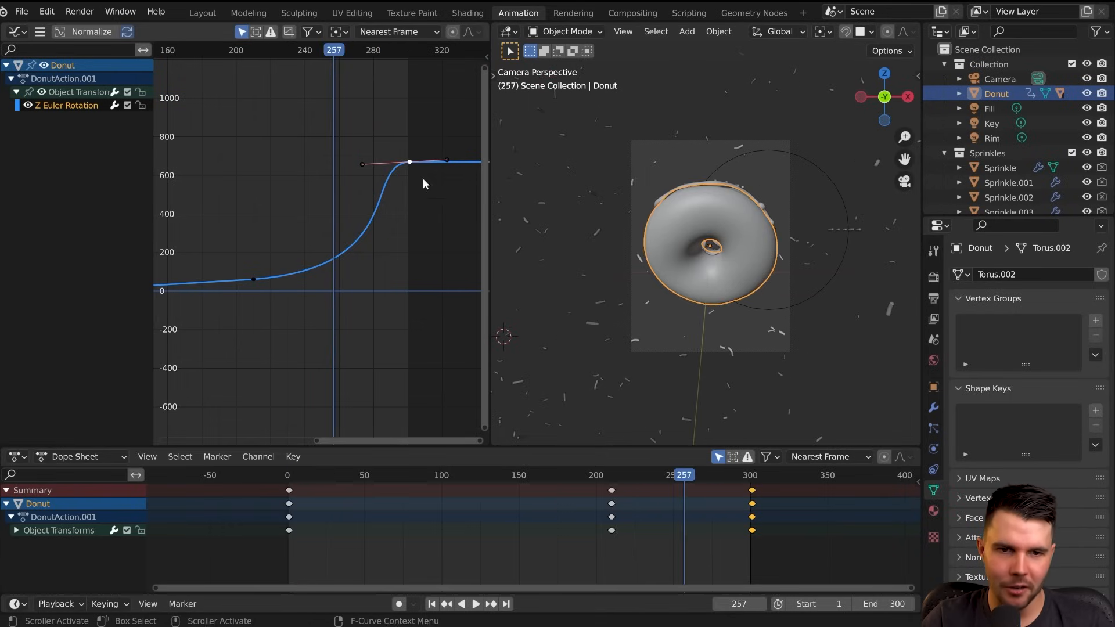
# - Lengthen the last rotation keyframe's handles so the spin eases out more gradually, and play back the loop
pyautogui.press('s')
pyautogui.click(439, 232)
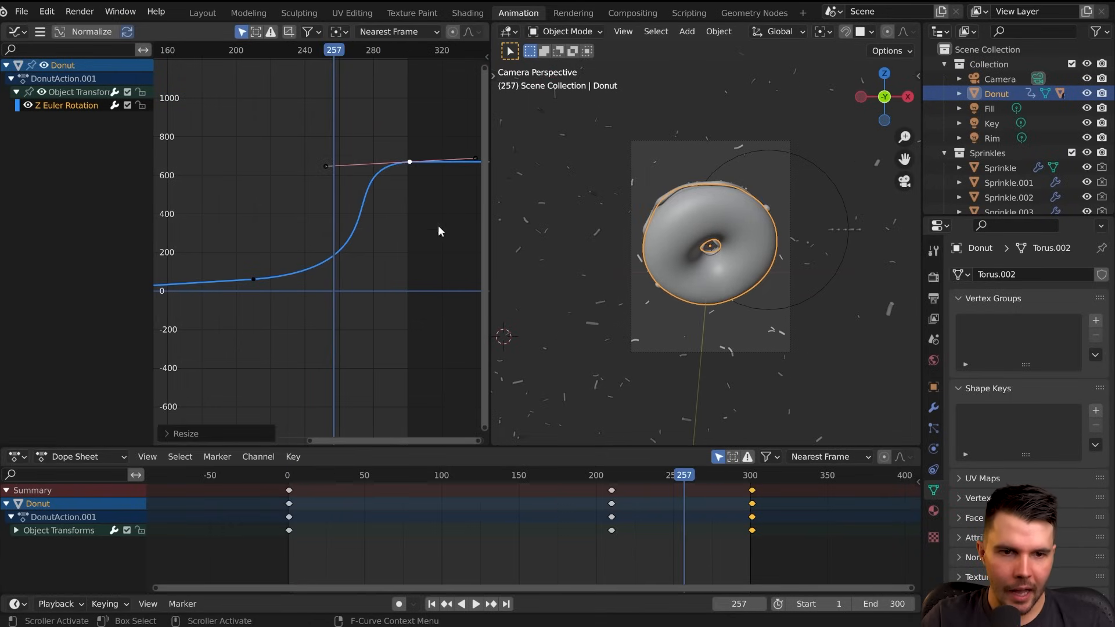
pyautogui.press('space')
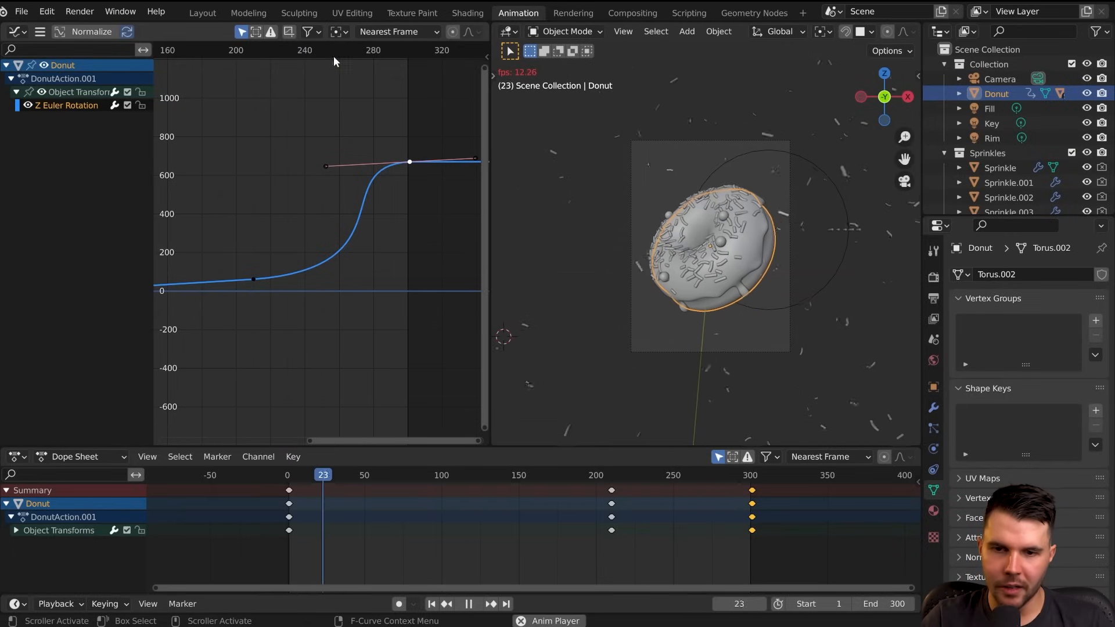
pyautogui.press('space')
# - Select the Sprinkles GEO object and show its Floating Particles node tree in the Geometry Nodes workspace, with the whole particle column in view
pyautogui.click(755, 149)
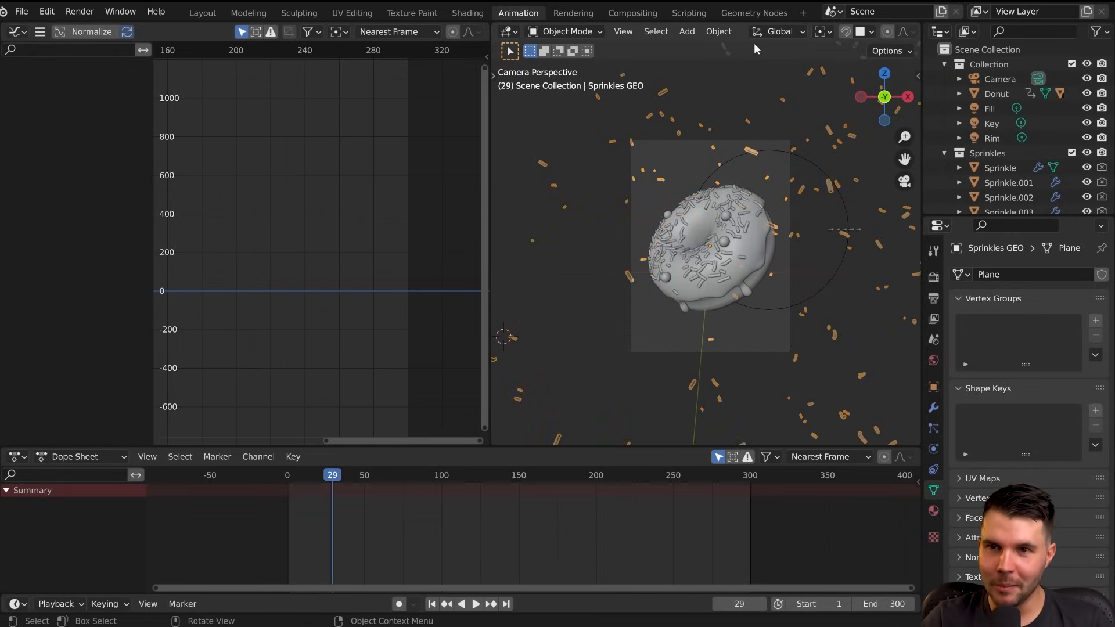
pyautogui.click(754, 13)
pyautogui.moveTo(598, 240); pyautogui.dragTo(436, 231, button='middle')
pyautogui.scroll(-17, 517, 249)
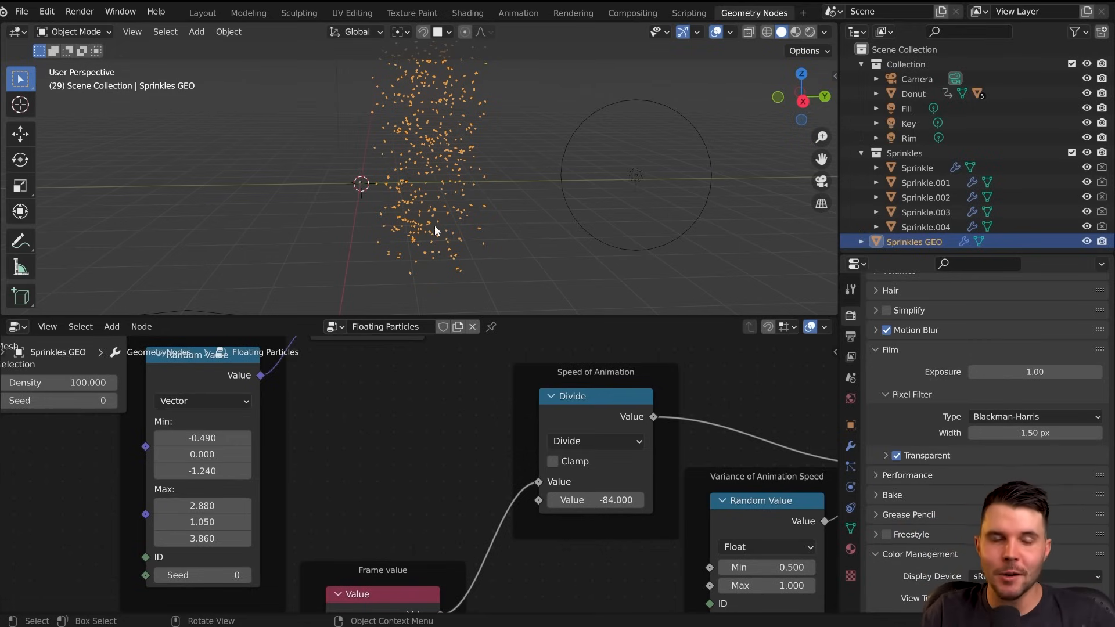
pyautogui.scroll(-1, 504, 243)
pyautogui.moveTo(382, 432); pyautogui.dragTo(504, 409, button='middle')
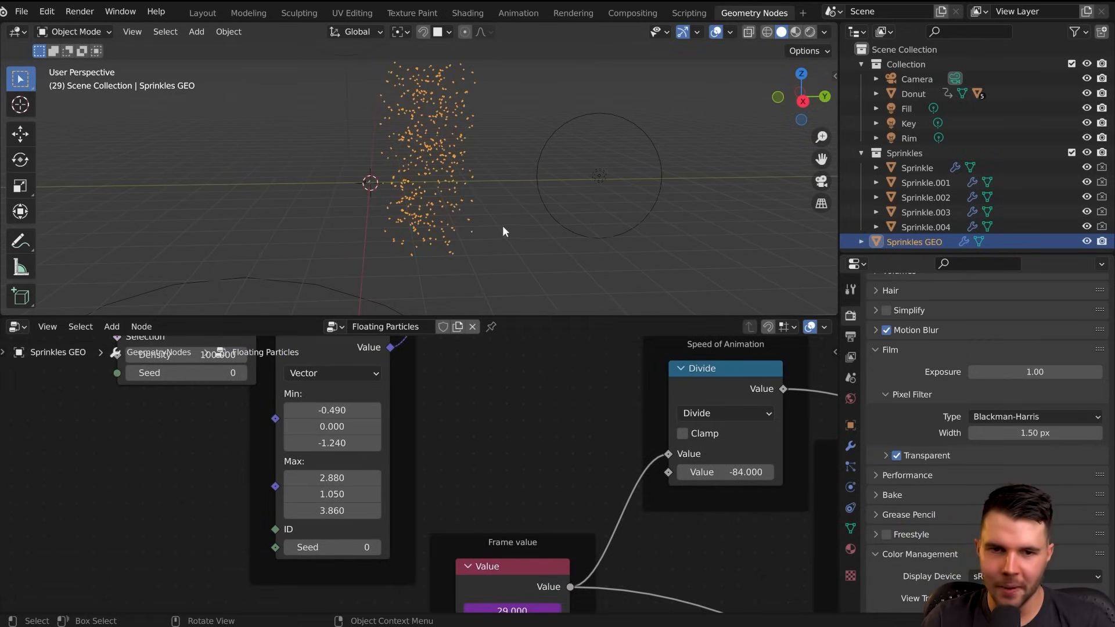
pyautogui.scroll(3, 486, 216)
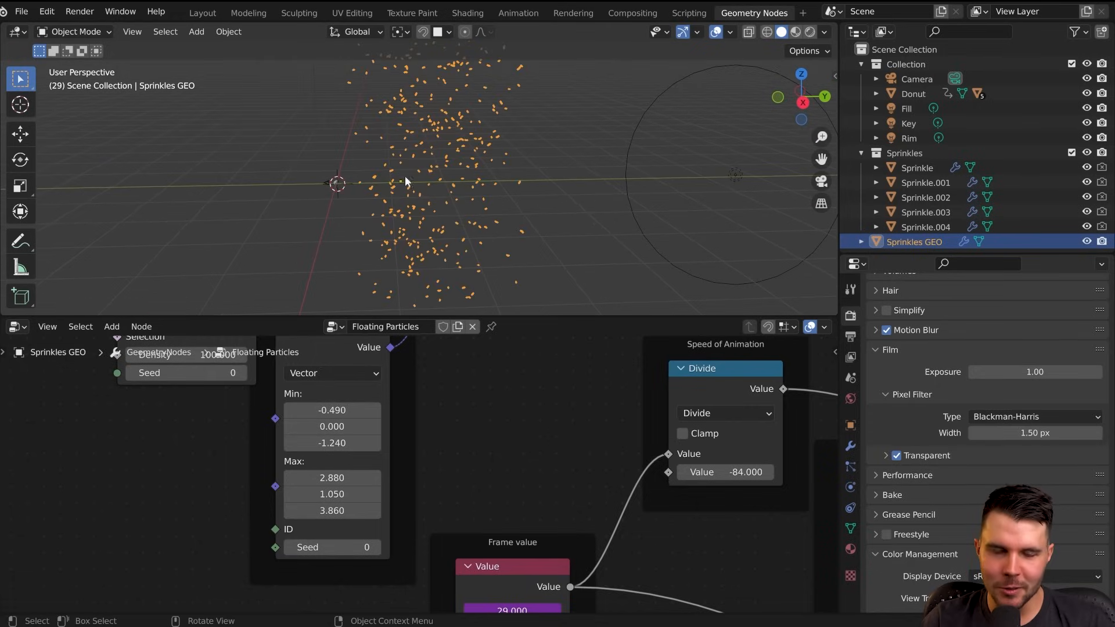
pyautogui.scroll(-1, 416, 201)
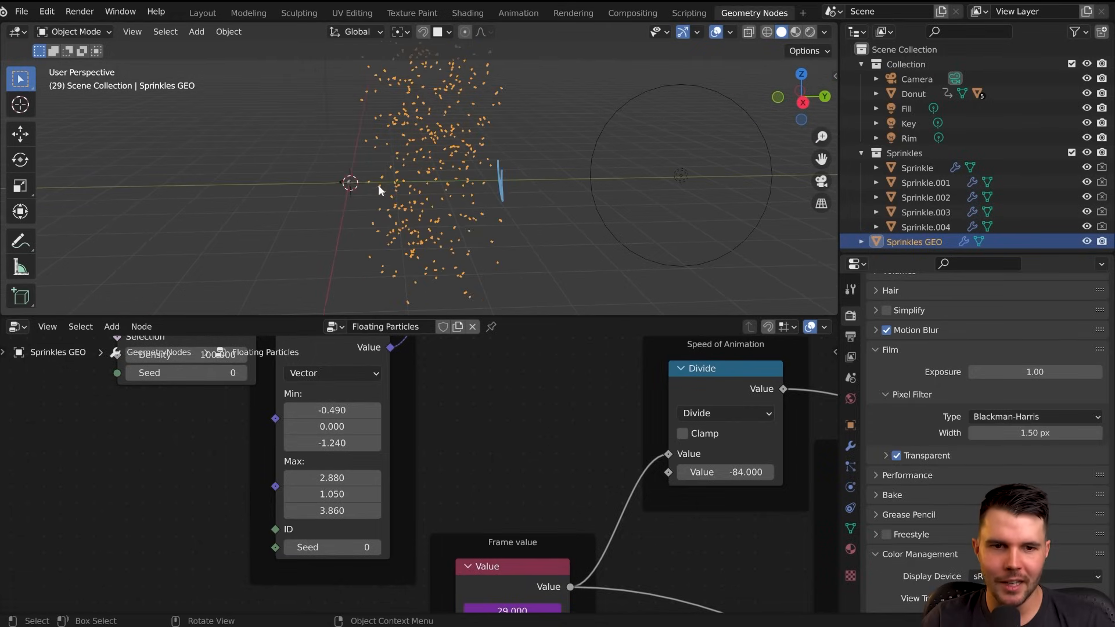
# - Select the camera, check the floating sprinkles through its view, and return to a side view of the particle column
pyautogui.click(350, 184)
pyautogui.press('KP_Decimal')
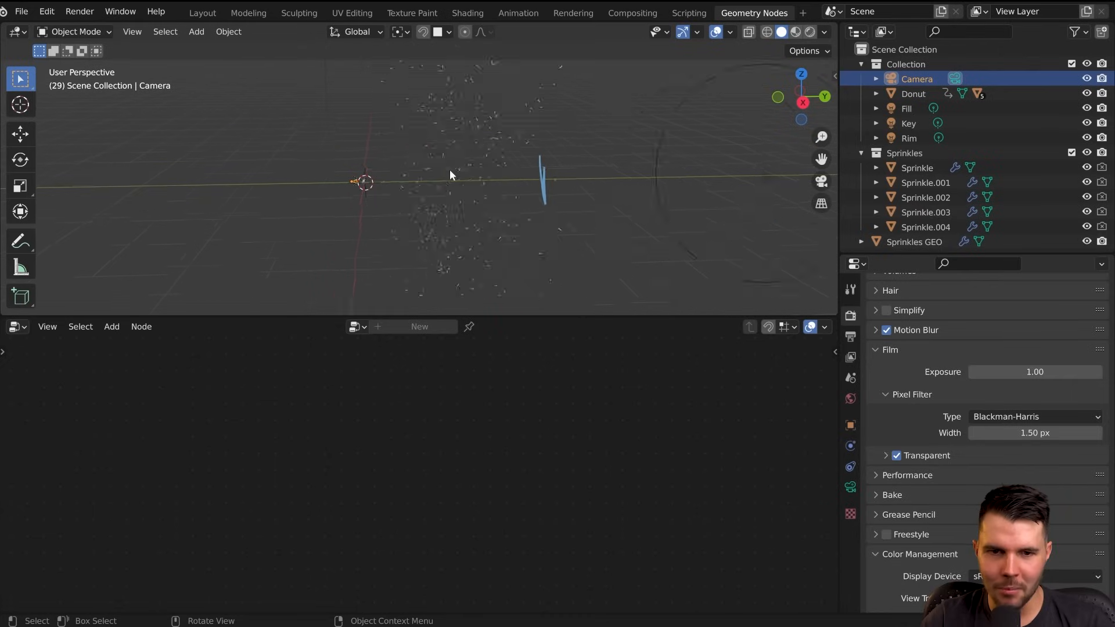
pyautogui.press('KP_0')
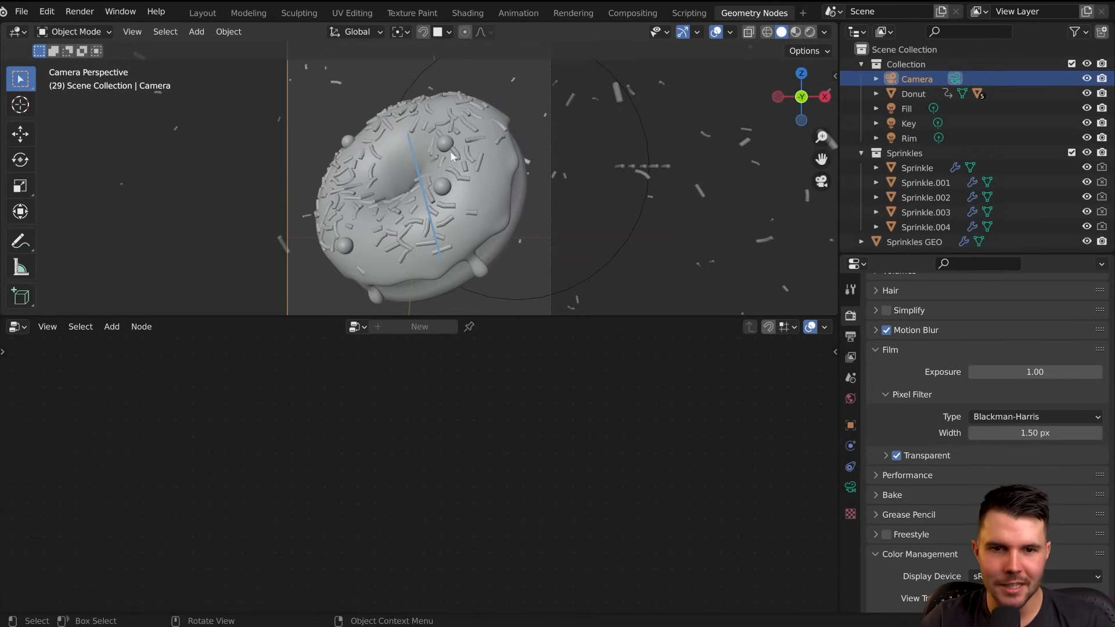
pyautogui.moveTo(488, 215); pyautogui.dragTo(472, 193, button='middle')
# - Reselect the Sprinkles GEO object and examine the Starting position frame's Random Value node with its Min and Max vectors
pyautogui.click(408, 194)
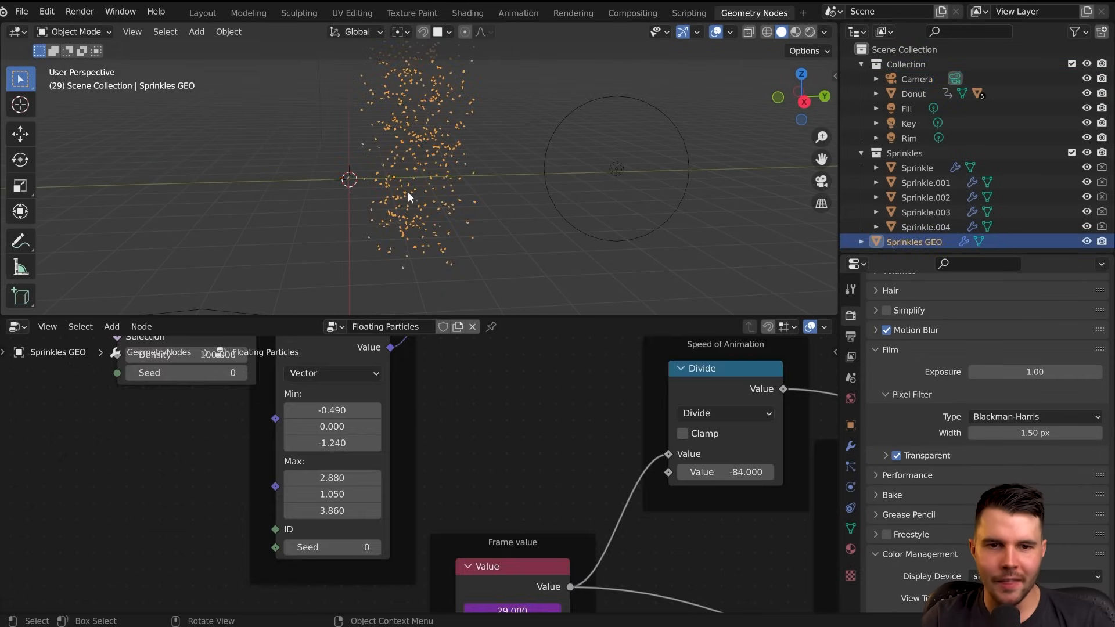
pyautogui.moveTo(441, 435); pyautogui.dragTo(419, 499, button='middle')
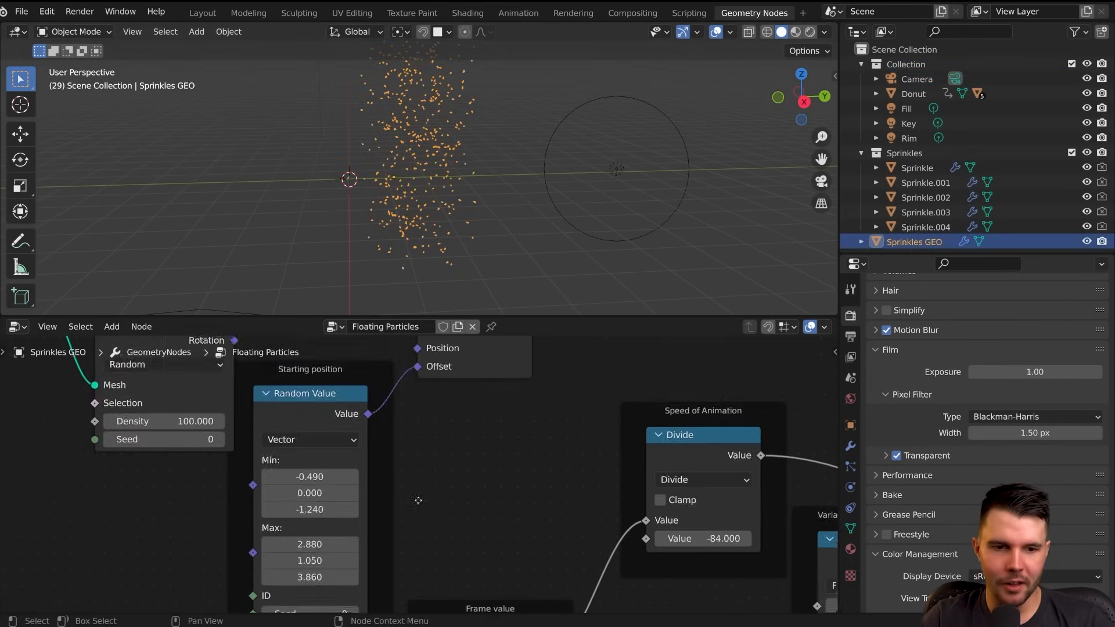
pyautogui.scroll(-3, 418, 498)
pyautogui.moveTo(333, 392)
pyautogui.mouseDown()
pyautogui.moveTo(351, 395)
pyautogui.moveTo(347, 404)
pyautogui.mouseUp()
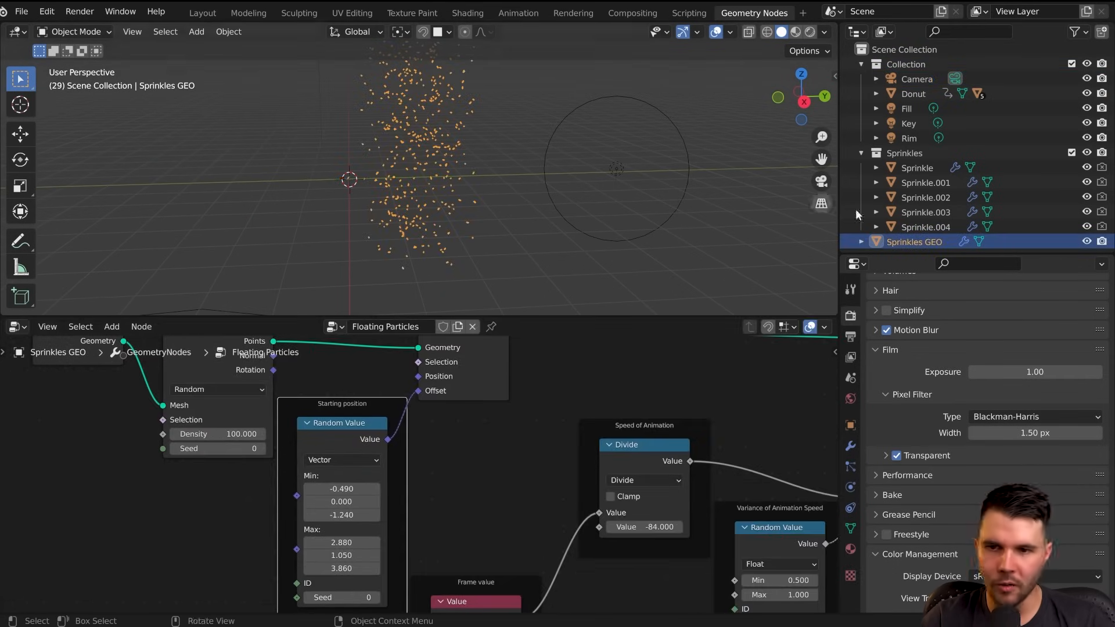
pyautogui.moveTo(414, 218); pyautogui.dragTo(468, 207, button='middle')
pyautogui.scroll(-1, 407, 493)
pyautogui.moveTo(407, 494); pyautogui.dragTo(450, 499, button='middle')
pyautogui.moveTo(402, 428); pyautogui.dragTo(402, 434)
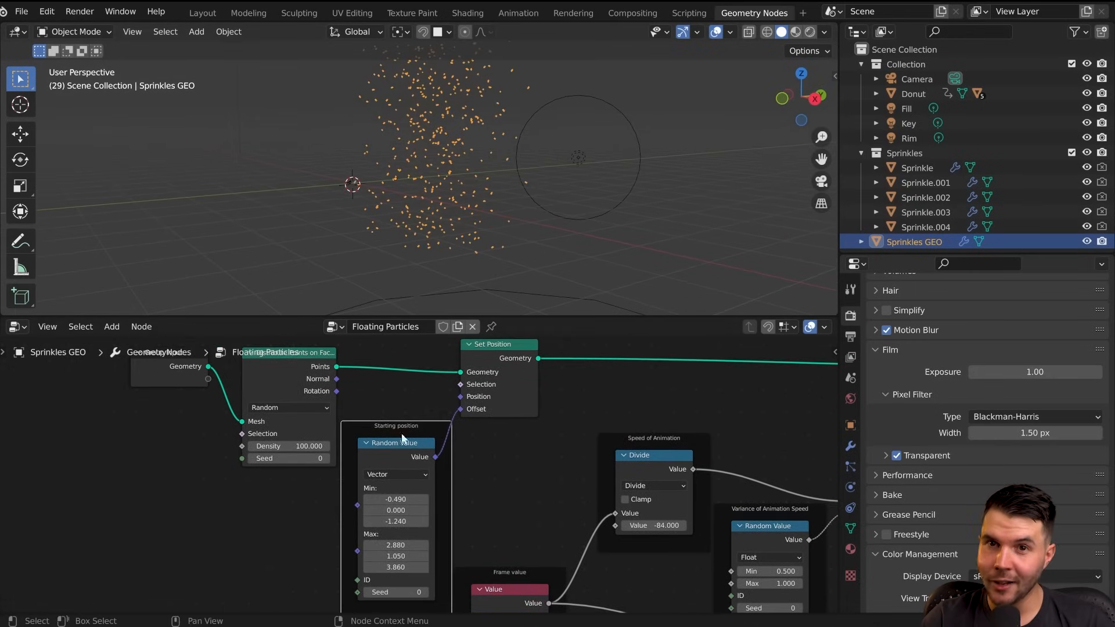
pyautogui.scroll(4, 412, 470)
pyautogui.scroll(-3, 420, 474)
pyautogui.scroll(2, 419, 474)
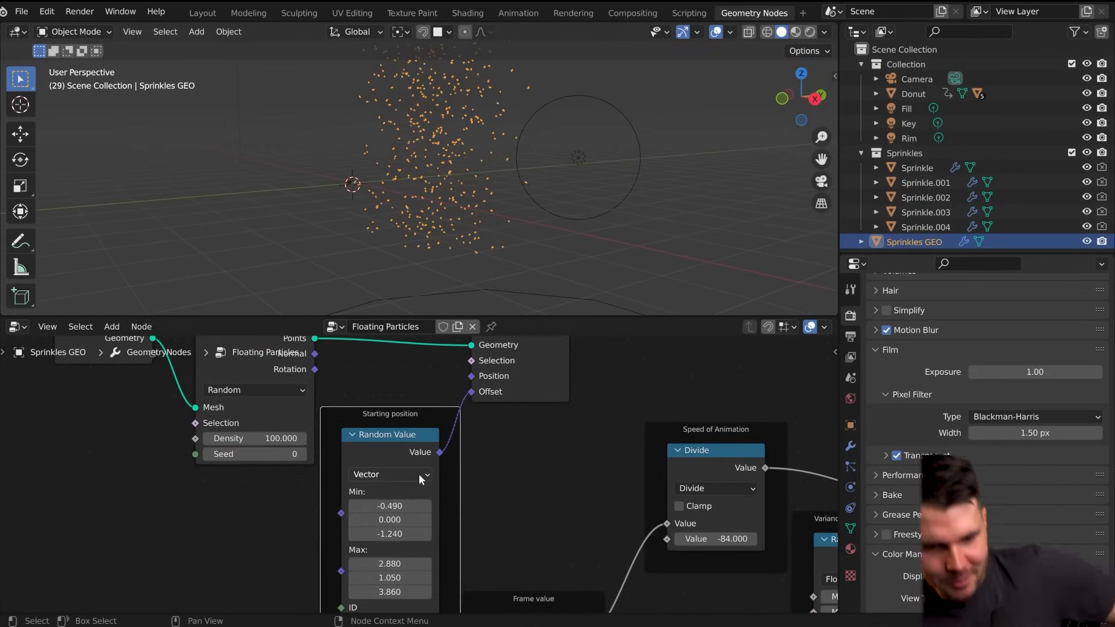
# - Set the Max Y of the Starting position frame's Random Value node to 8.450 so the particles spread deeper
pyautogui.moveTo(419, 562); pyautogui.dragTo(435, 502, button='middle')
pyautogui.scroll(2, 435, 501)
pyautogui.scroll(5, 401, 525)
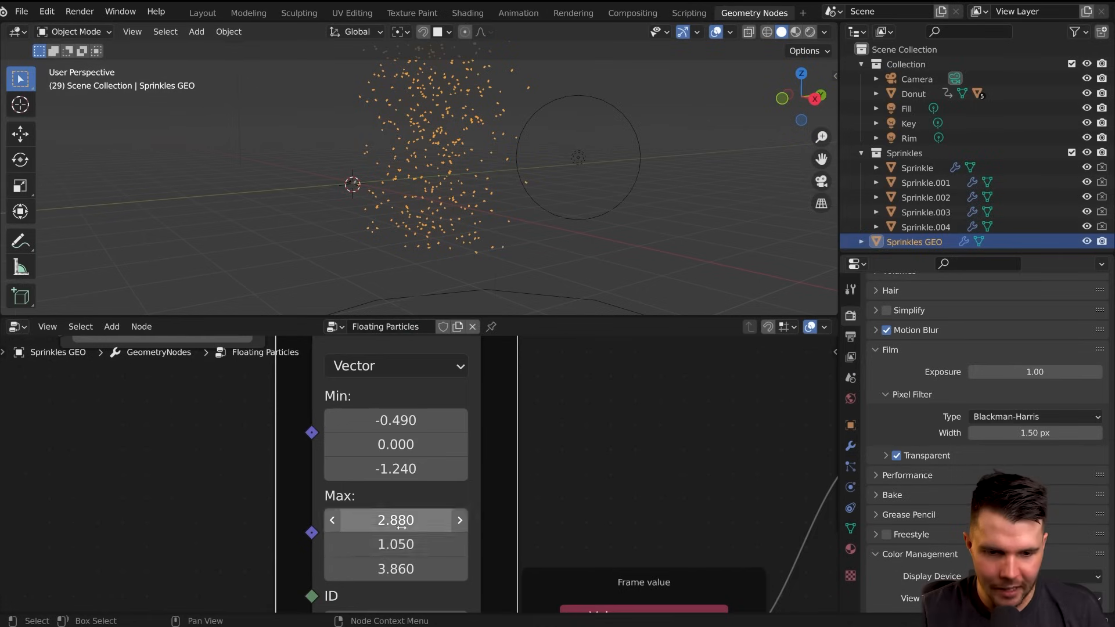
pyautogui.moveTo(401, 545)
pyautogui.mouseDown()
pyautogui.moveTo(438, 544)
pyautogui.moveTo(400, 545)
pyautogui.mouseUp()
# - Examine the widened particle spread from several angles, then play the animation from the first frame and watch it through the camera
pyautogui.scroll(-2, 648, 230)
pyautogui.moveTo(648, 230); pyautogui.dragTo(555, 235, button='middle')
pyautogui.scroll(-4, 555, 235)
pyautogui.moveTo(555, 235); pyautogui.dragTo(675, 227, button='middle')
pyautogui.scroll(3, 603, 235)
pyautogui.scroll(-5, 658, 472)
pyautogui.scroll(2, 464, 249)
pyautogui.hotkey('shift', 'Left')
pyautogui.press('space')
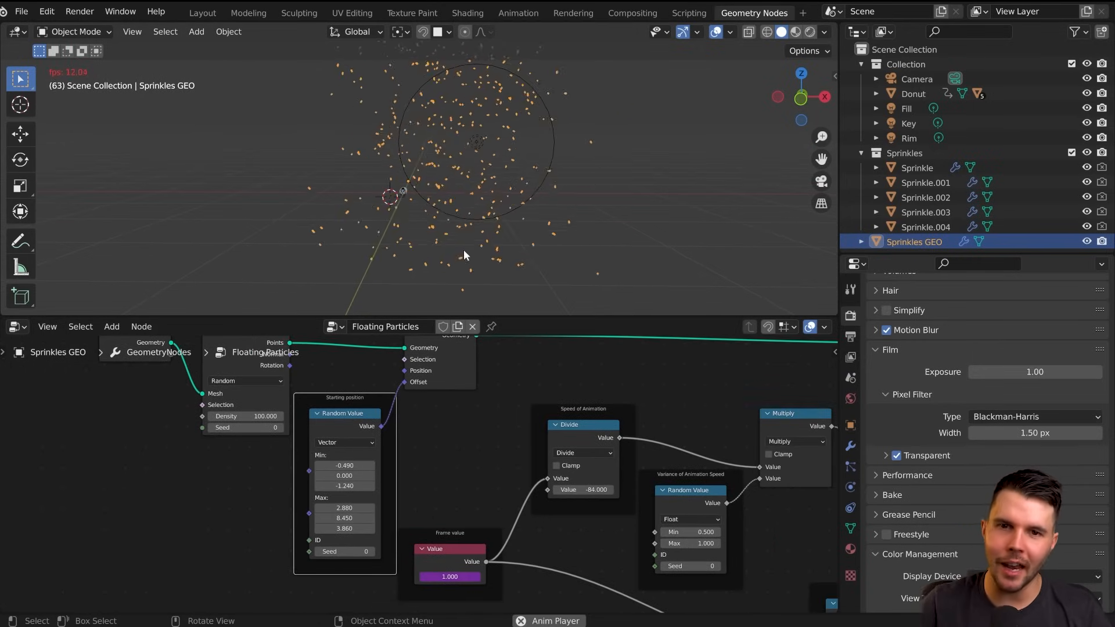
pyautogui.press('KP_0')
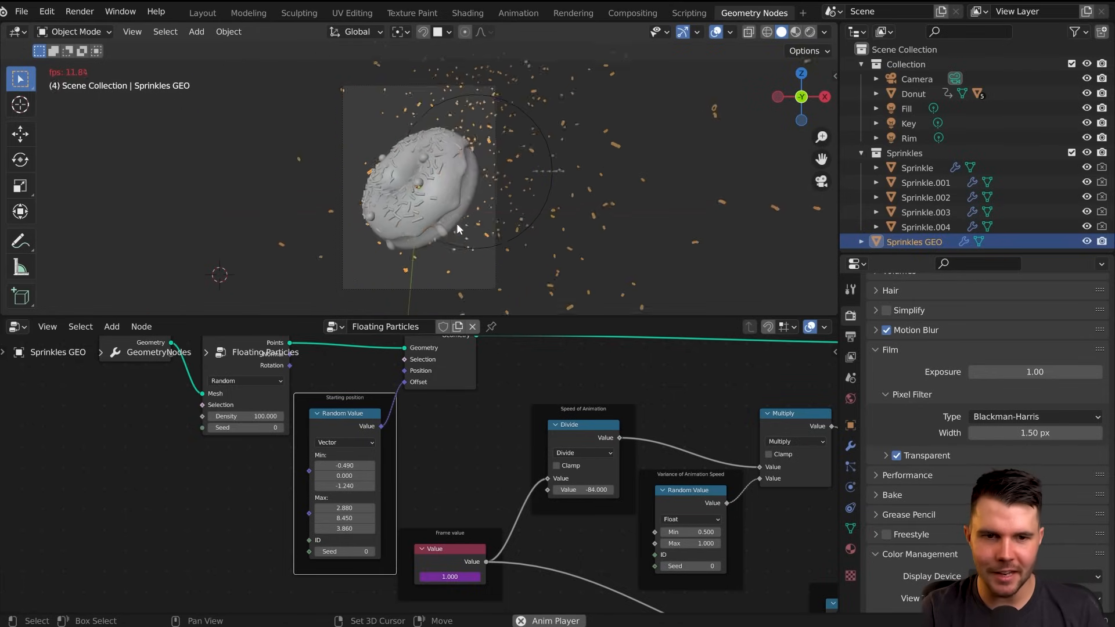
# - Box-select the nodes at the output end of the Floating Particles tree and move them along X to make room
pyautogui.moveTo(601, 372); pyautogui.dragTo(200, 393, button='middle')
pyautogui.scroll(5, 476, 430)
pyautogui.moveTo(475, 431); pyautogui.dragTo(364, 451, button='middle')
pyautogui.scroll(-10, 413, 471)
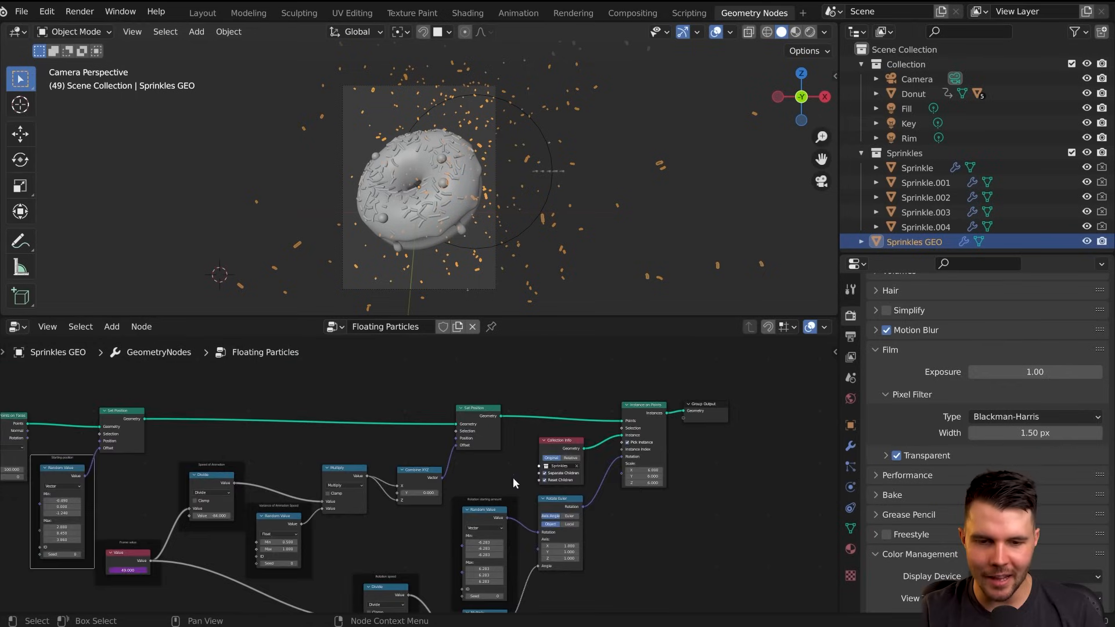
pyautogui.moveTo(514, 478); pyautogui.dragTo(355, 389, button='middle')
pyautogui.scroll(1, 388, 372)
pyautogui.press('b')
pyautogui.moveTo(405, 343); pyautogui.dragTo(757, 599)
pyautogui.press('g')
pyautogui.press('x')
pyautogui.click(712, 491)
# - Move the Combine XYZ node away from the Multiply node to open a gap between them
pyautogui.scroll(7, 436, 469)
pyautogui.moveTo(444, 470); pyautogui.dragTo(670, 522, button='middle')
pyautogui.click(481, 440)
pyautogui.press('g')
pyautogui.press('x')
pyautogui.click(597, 435)
pyautogui.scroll(-2, 475, 449)
pyautogui.moveTo(334, 476); pyautogui.dragTo(325, 434, button='middle')
pyautogui.scroll(1, 421, 447)
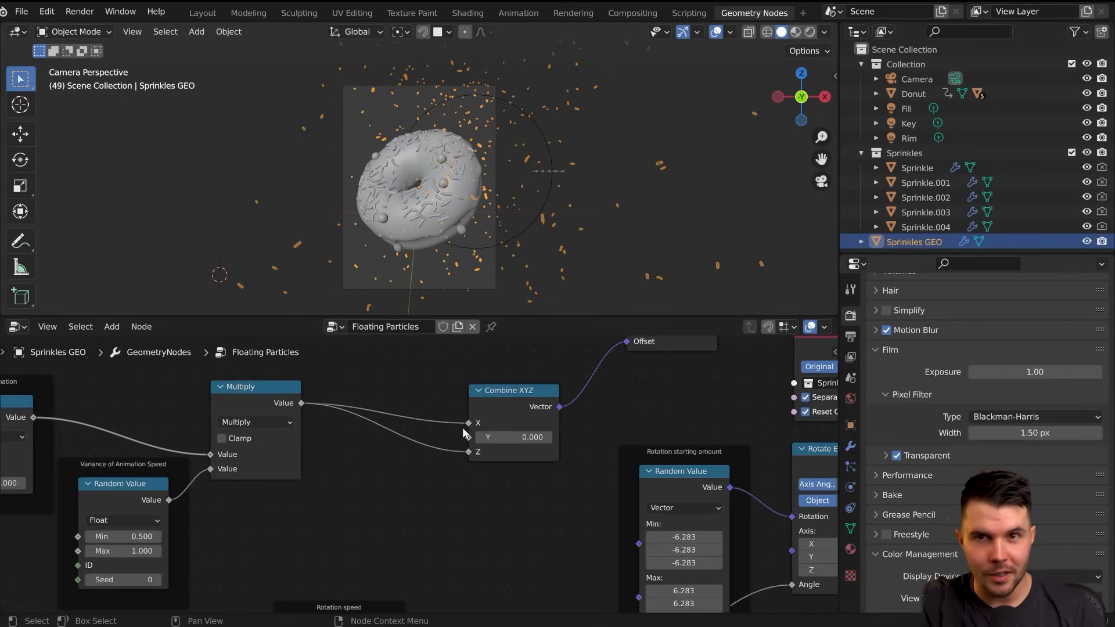
pyautogui.moveTo(503, 395); pyautogui.dragTo(539, 375)
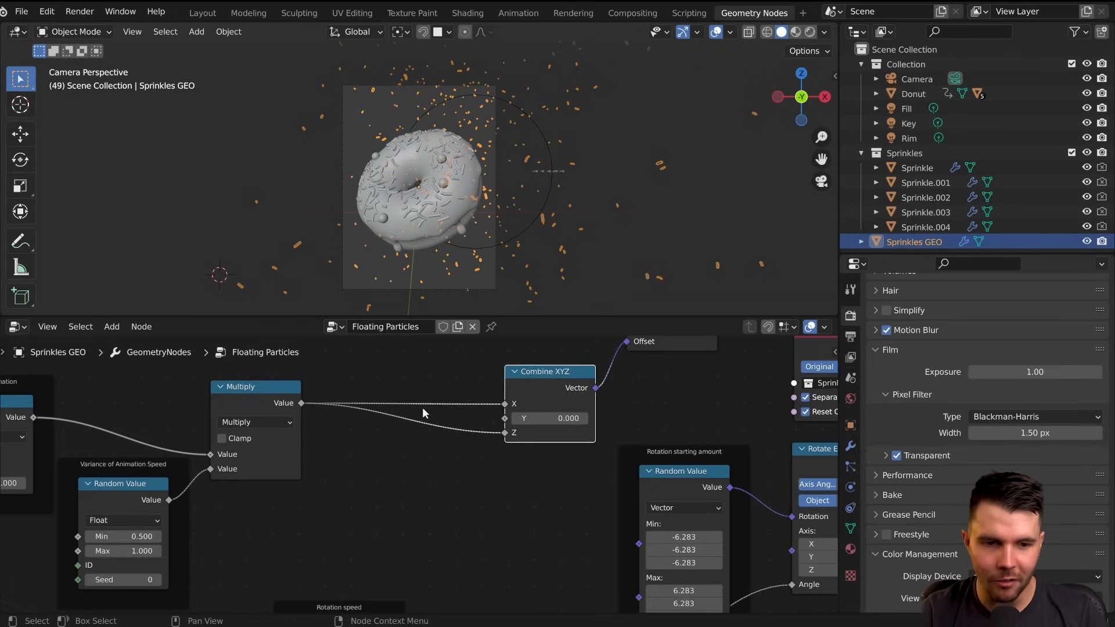
# - Duplicate the Multiply node and insert the copy into the link feeding Combine XYZ's X input
pyautogui.moveTo(423, 408); pyautogui.dragTo(460, 411, button='middle')
pyautogui.click(305, 402)
pyautogui.moveTo(426, 462); pyautogui.dragTo(360, 496, button='middle')
pyautogui.hotkey('shift', 'd')
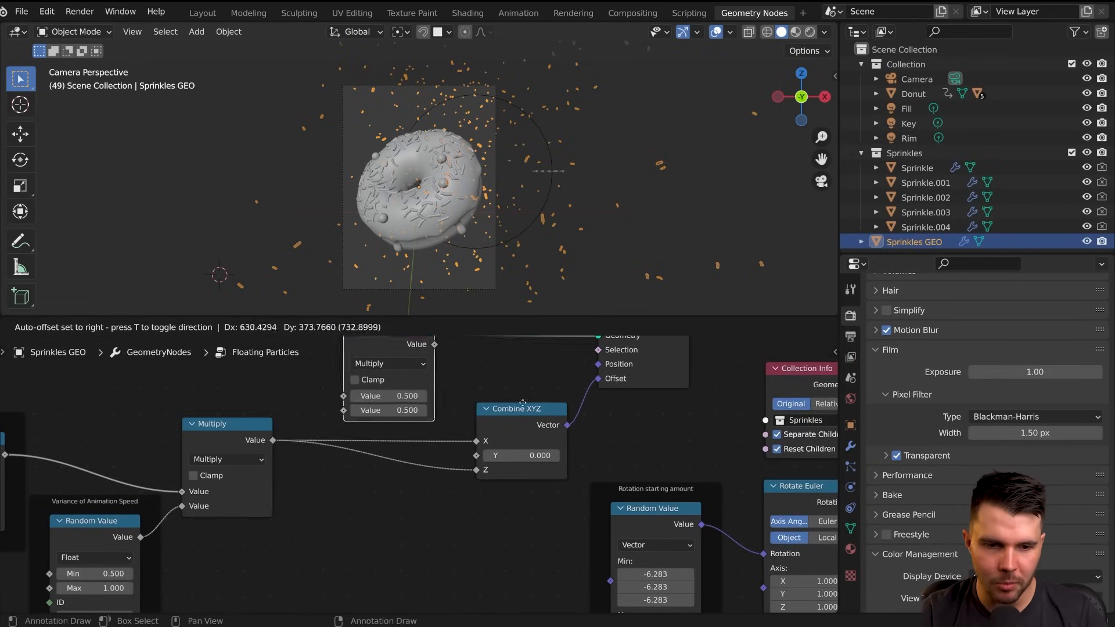
pyautogui.click(490, 444)
# - Try -0.890 and -1.830 as the new Multiply node's second value during playback, and settle on -0.430
pyautogui.scroll(3, 427, 448)
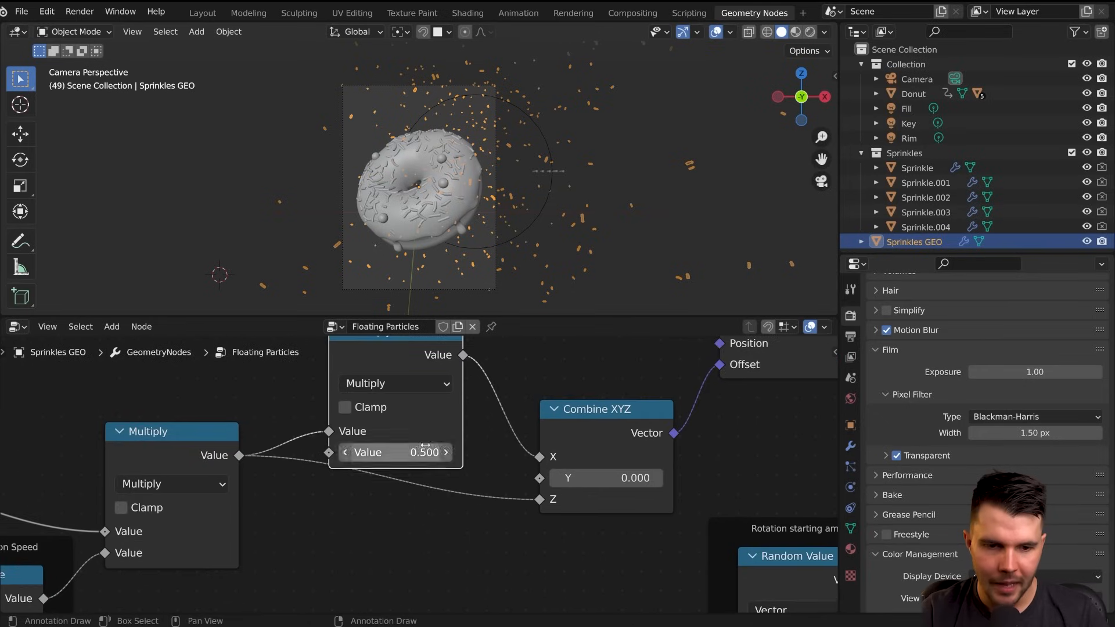
pyautogui.moveTo(401, 453); pyautogui.dragTo(377, 452)
pyautogui.press('space')
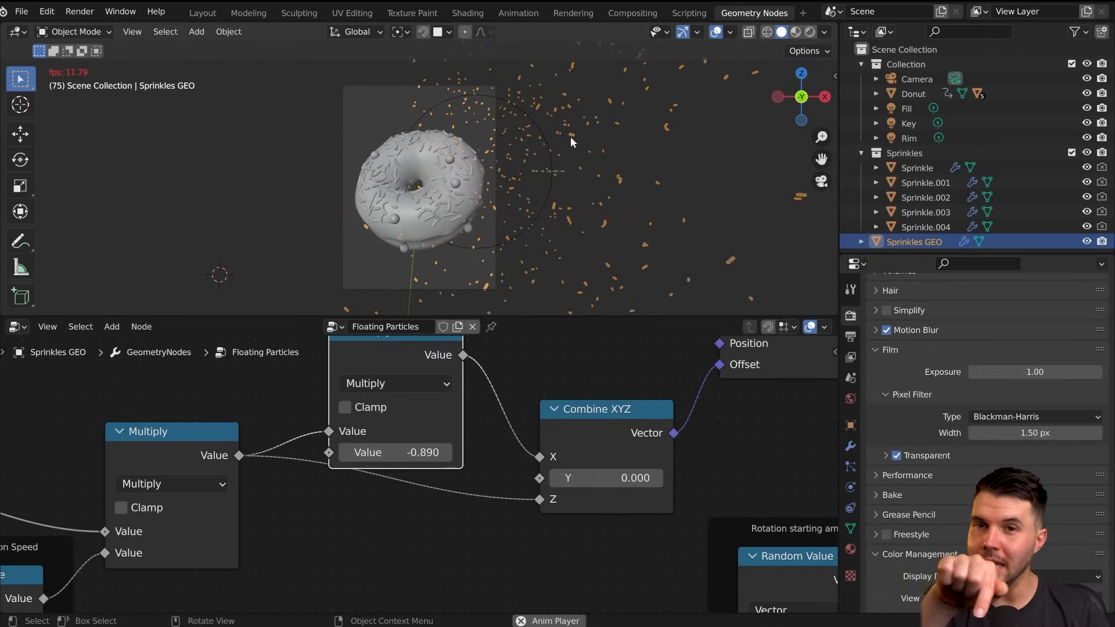
pyautogui.moveTo(395, 452); pyautogui.dragTo(372, 453)
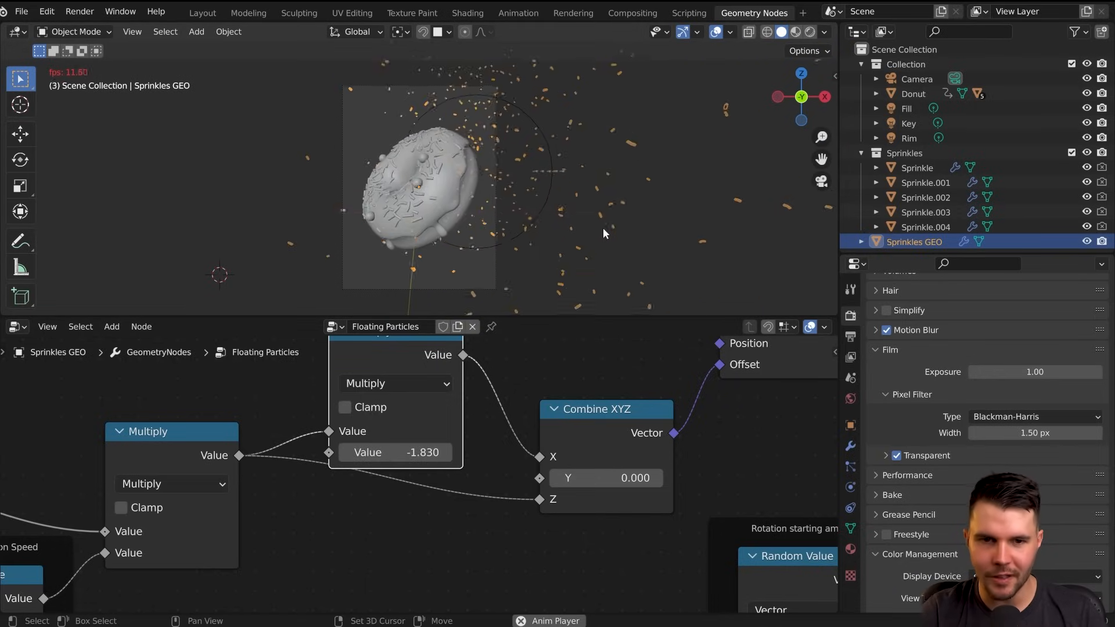
pyautogui.moveTo(395, 452); pyautogui.dragTo(439, 453)
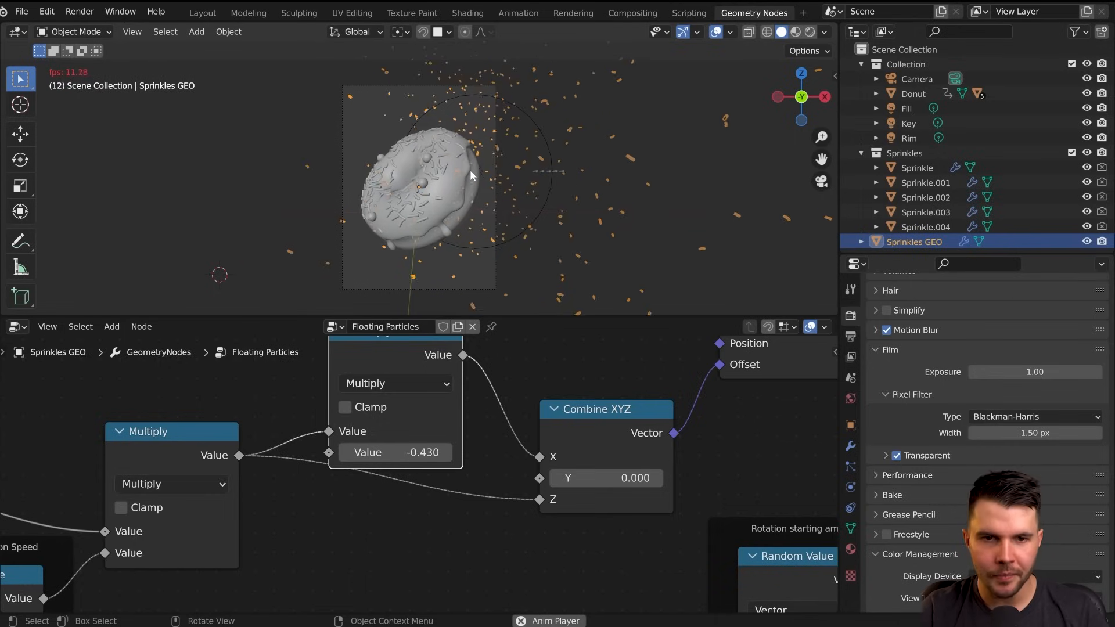
pyautogui.press('space')
# - Look over the nodes around Combine XYZ and Rotate Euler, play back the drifting particles briefly, and return to the first frame
pyautogui.scroll(-5, 647, 448)
pyautogui.moveTo(773, 482); pyautogui.dragTo(619, 405, button='middle')
pyautogui.scroll(3, 563, 498)
pyautogui.scroll(-1, 563, 498)
pyautogui.moveTo(620, 579); pyautogui.dragTo(382, 529, button='middle')
pyautogui.scroll(-7, 384, 478)
pyautogui.moveTo(384, 478); pyautogui.dragTo(606, 522, button='middle')
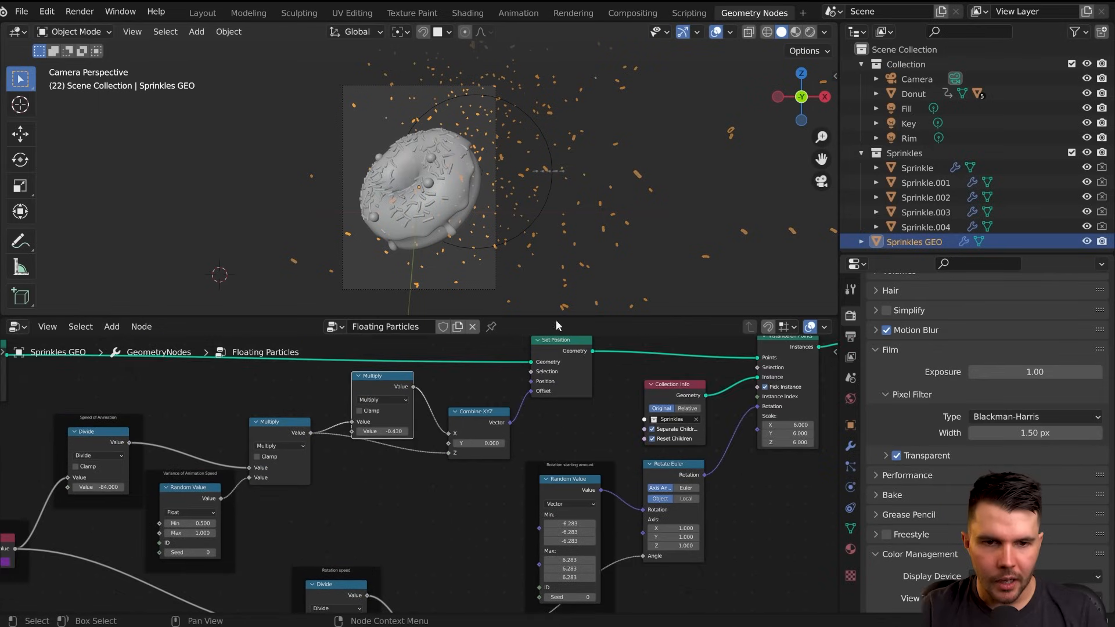
pyautogui.scroll(-1, 512, 229)
pyautogui.press('space')
pyautogui.press('space')
pyautogui.hotkey('shift', 'Left')
# - Set the Min X of the Starting position's Random Value node to -2.270, checking the spread in playback
pyautogui.moveTo(174, 511); pyautogui.dragTo(655, 513, button='middle')
pyautogui.scroll(2, 513, 495)
pyautogui.scroll(3, 437, 487)
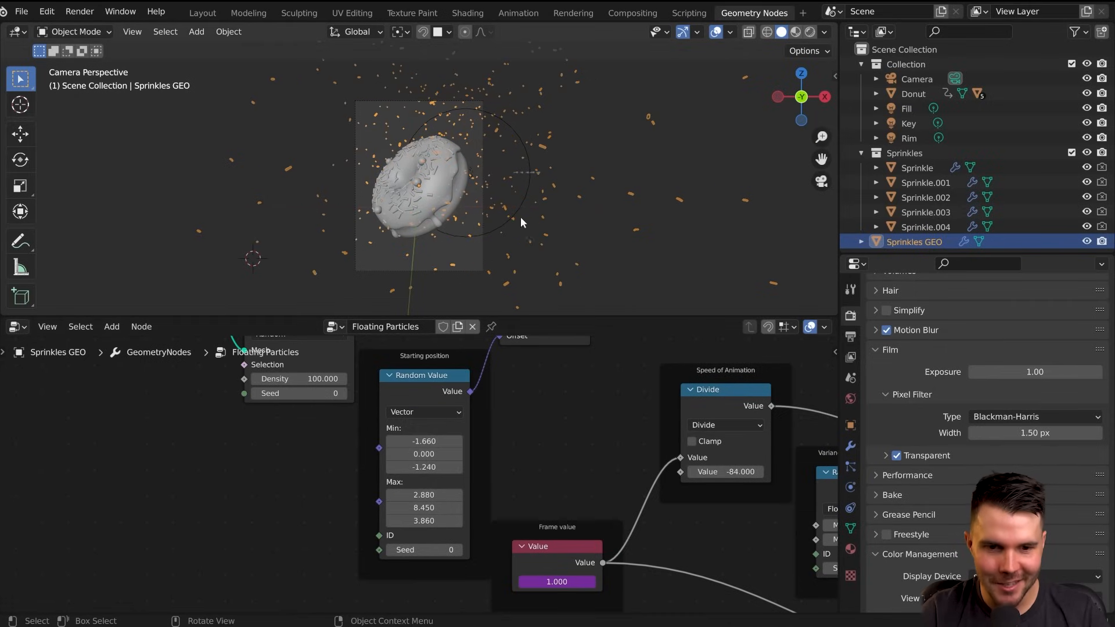
pyautogui.press('space')
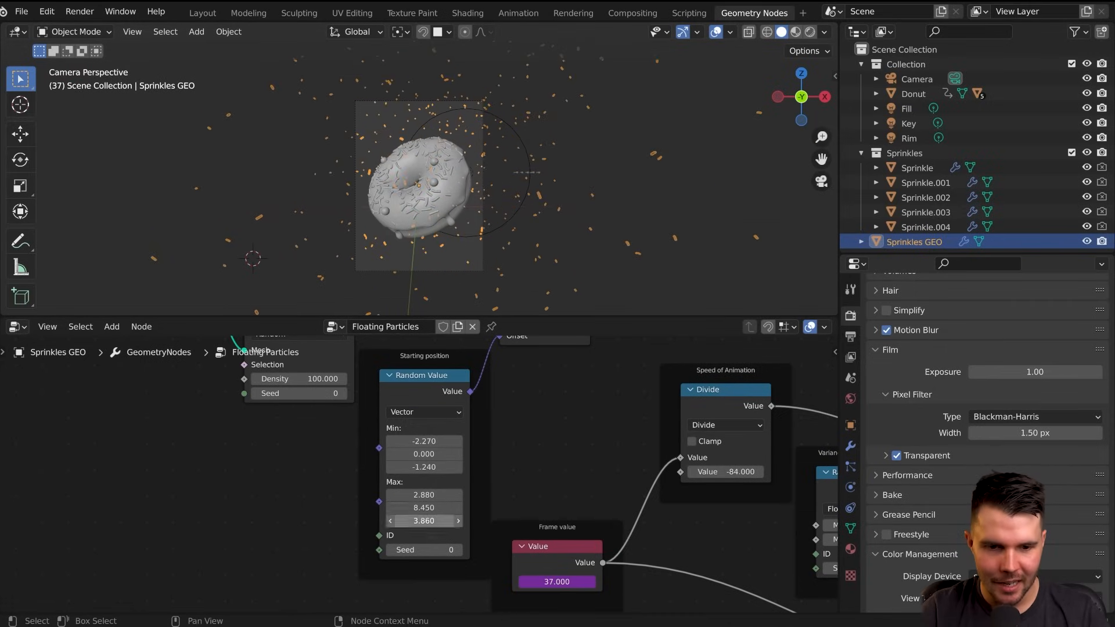
# - Set the Max Z of the Starting position's Random Value node to 7.260 and play back the particles
pyautogui.moveTo(424, 520); pyautogui.dragTo(407, 521)
pyautogui.press('space')
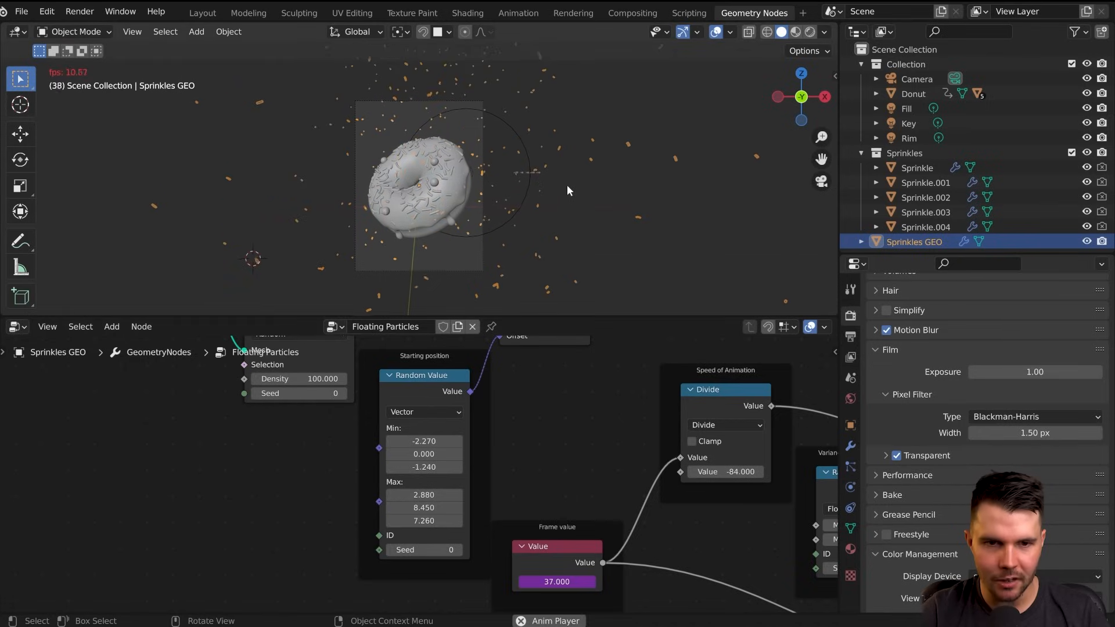
pyautogui.press('space')
# - At the last frame, reposition the Sprinkles GEO object around the camera frame and fine-tune its placement along X
pyautogui.hotkey('shift', 'Right')
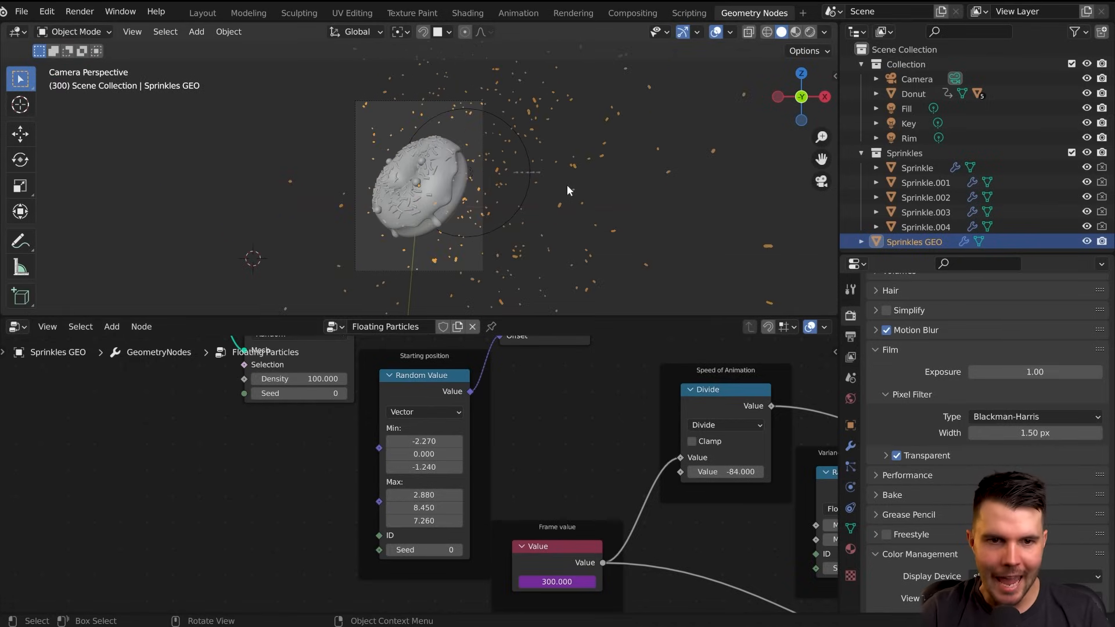
pyautogui.press('g')
pyautogui.click(401, 166)
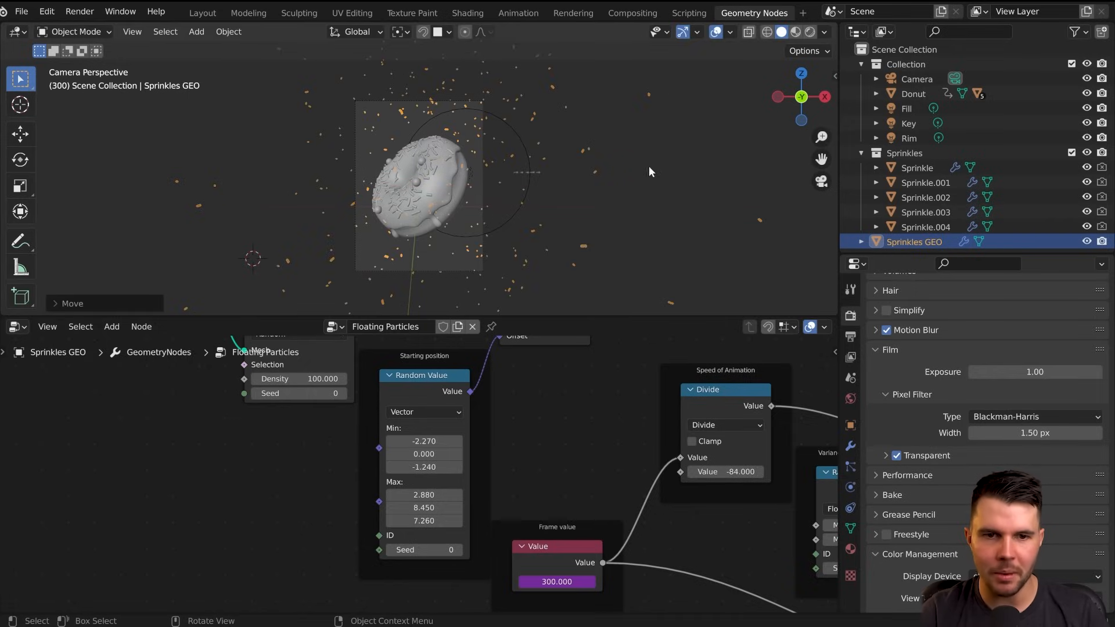
pyautogui.press('g')
pyautogui.press('x')
pyautogui.click(622, 170)
# - Compare the particle column's placement at the first and last frames from outside, then play it back through the camera
pyautogui.moveTo(622, 170); pyautogui.dragTo(495, 168, button='middle')
pyautogui.scroll(-5, 518, 206)
pyautogui.hotkey('shift', 'Left')
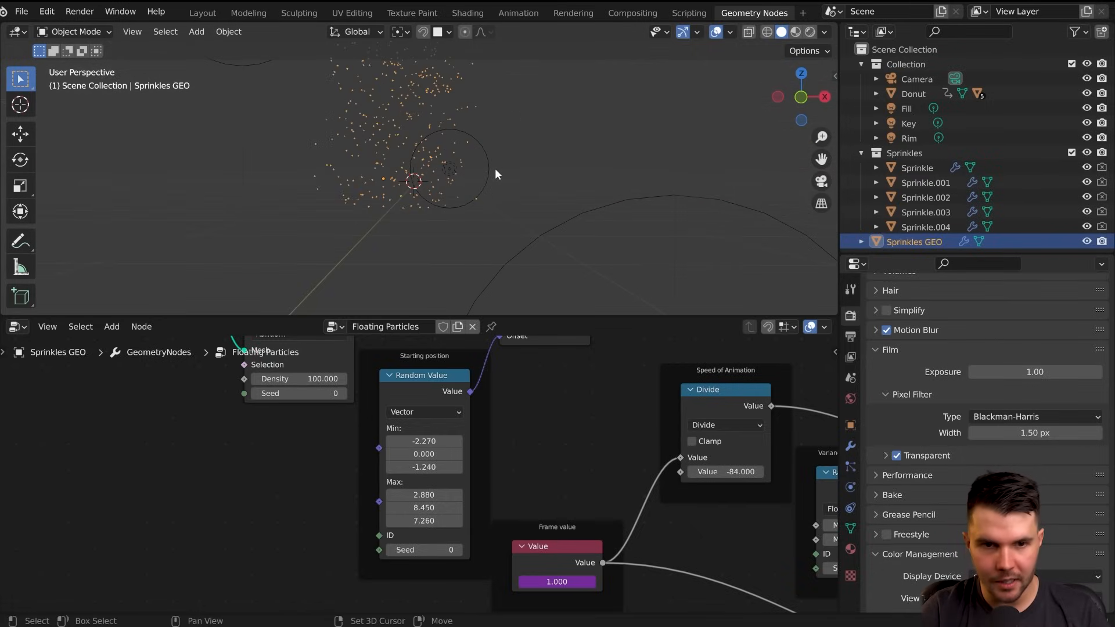
pyautogui.hotkey('shift', 'Right')
pyautogui.hotkey('shift', 'Left')
pyautogui.hotkey('shift', 'Right')
pyautogui.hotkey('shift', 'Left')
pyautogui.press('KP_0')
pyautogui.press('space')
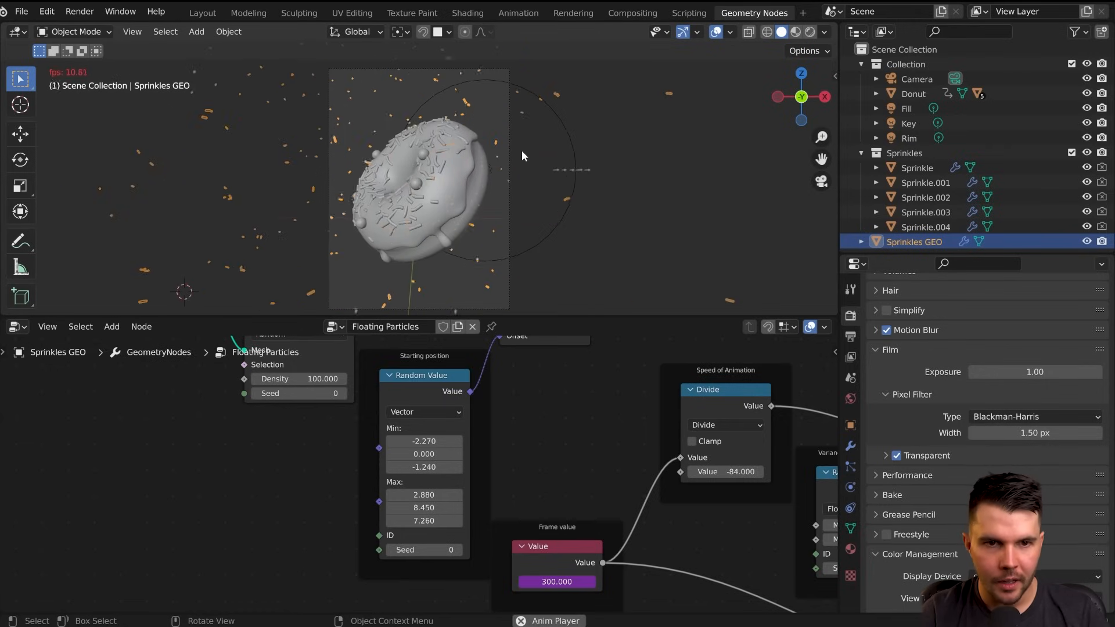
pyautogui.click(518, 211)
pyautogui.press('space')
# - Reselect the Sprinkles GEO object and set the point distribution's Density to 128.700 during playback
pyautogui.moveTo(335, 396); pyautogui.dragTo(350, 455, button='middle')
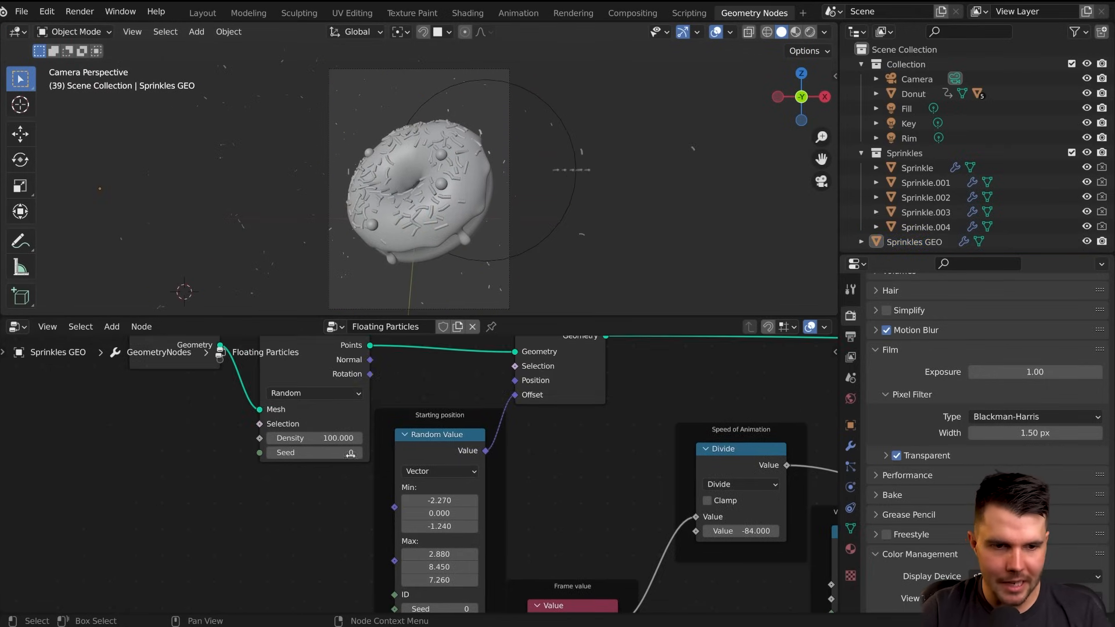
pyautogui.press('space')
pyautogui.click(610, 215)
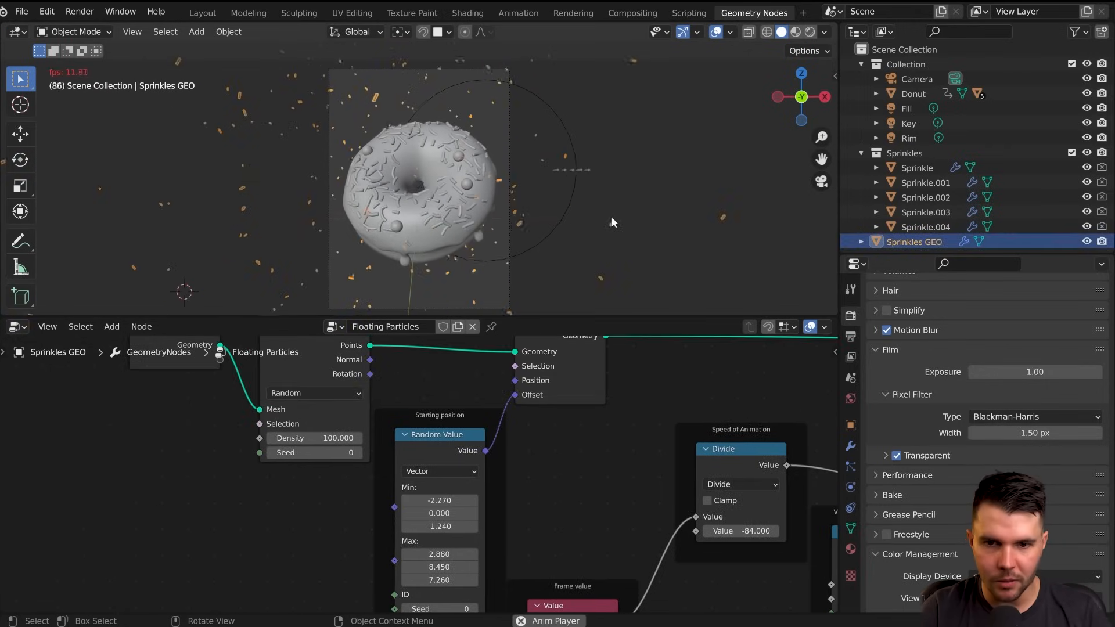
pyautogui.moveTo(314, 439); pyautogui.dragTo(407, 439)
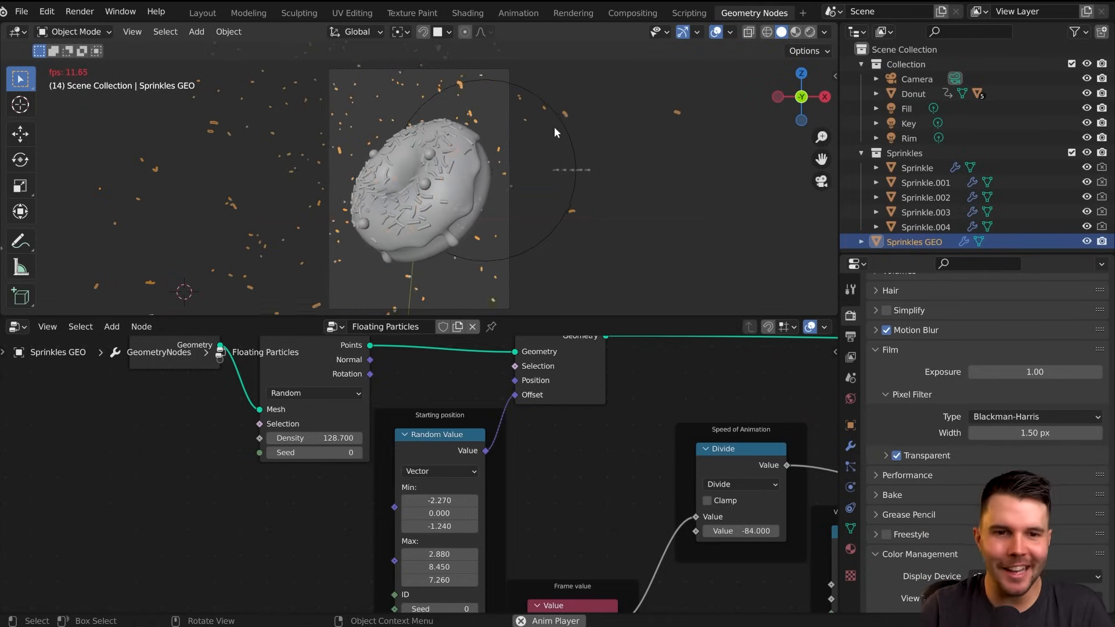
# - Shift the Sprinkles GEO object along X to rebalance the particles around the donut, and play back the result
pyautogui.press('space')
pyautogui.press('g')
pyautogui.press('x')
pyautogui.click(630, 176)
pyautogui.press('space')
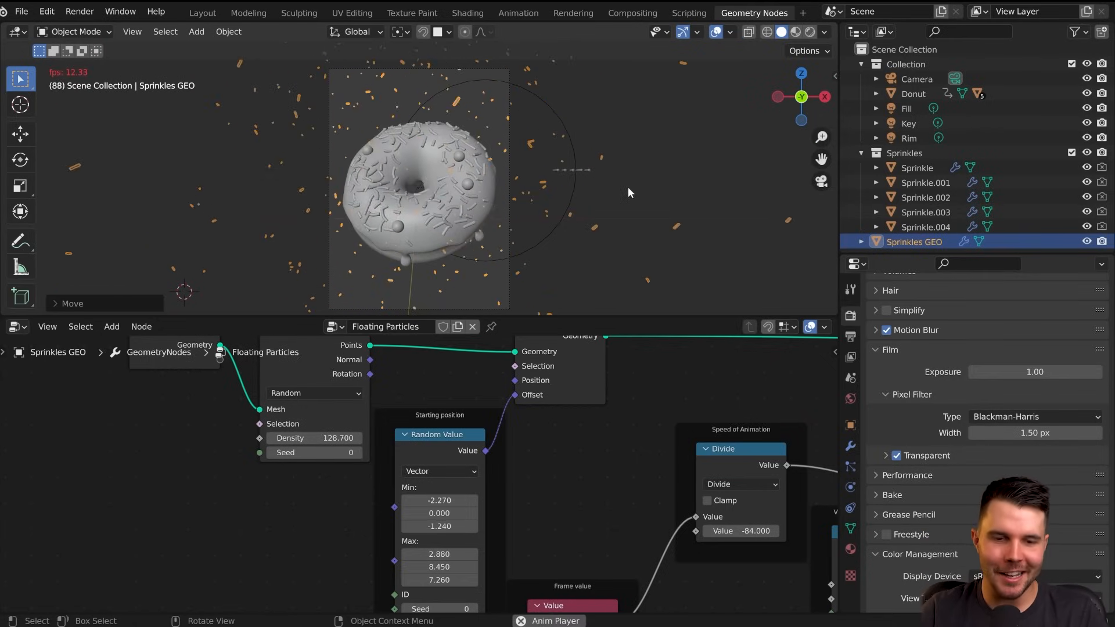
pyautogui.scroll(-1, 632, 184)
pyautogui.press('space')
pyautogui.press('space')
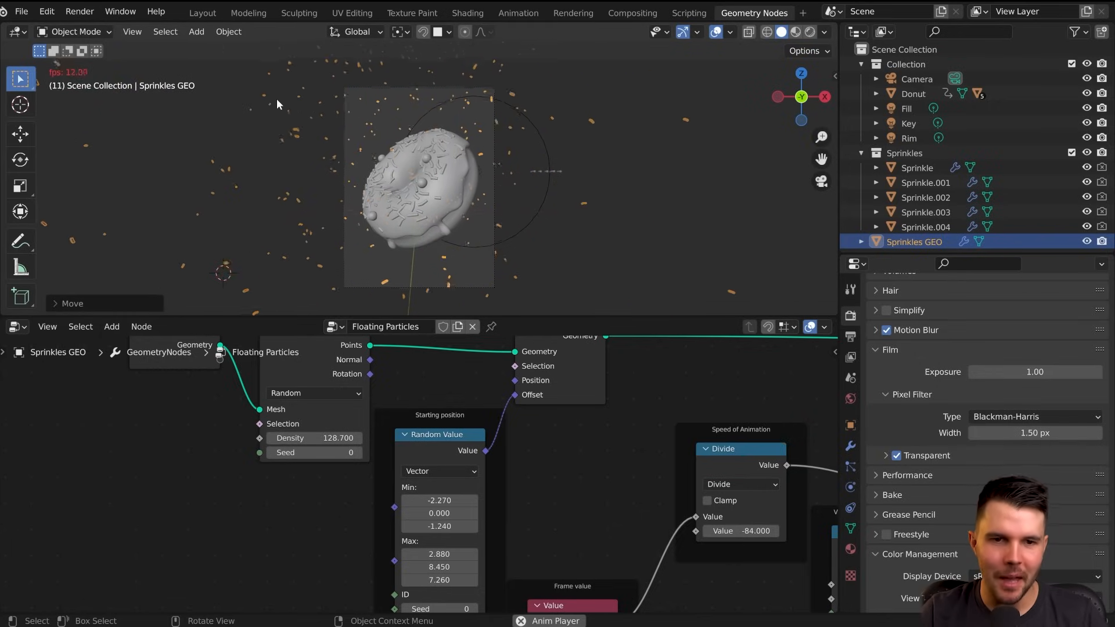
# - Select the camera in the Layout workspace, look through it in Material Preview shading, and show its Depth of Field settings
pyautogui.click(202, 12)
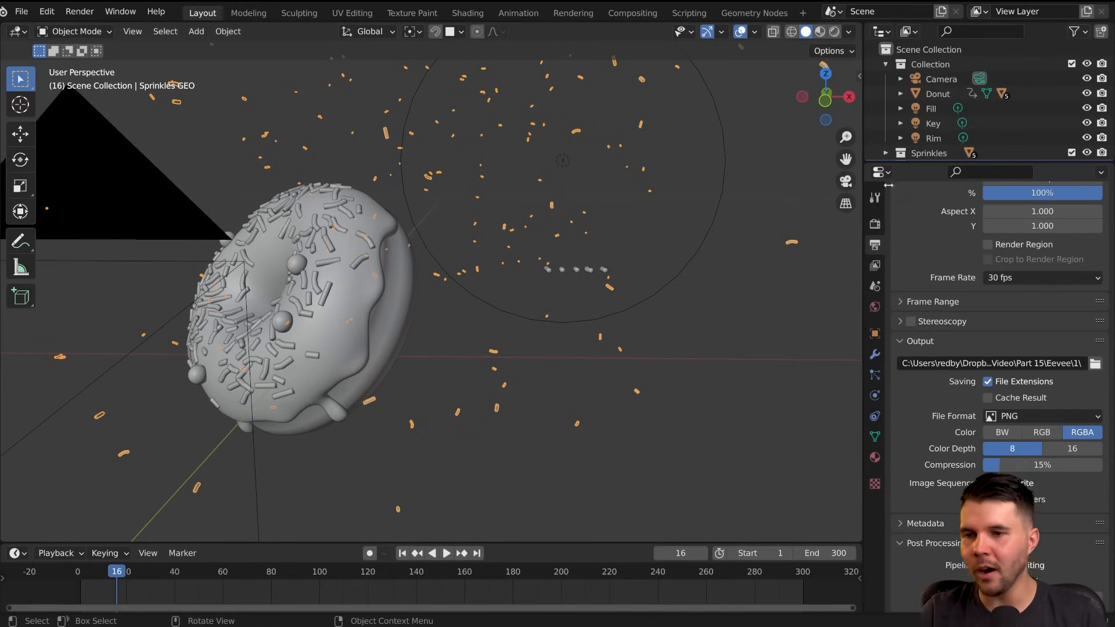
pyautogui.click(963, 79)
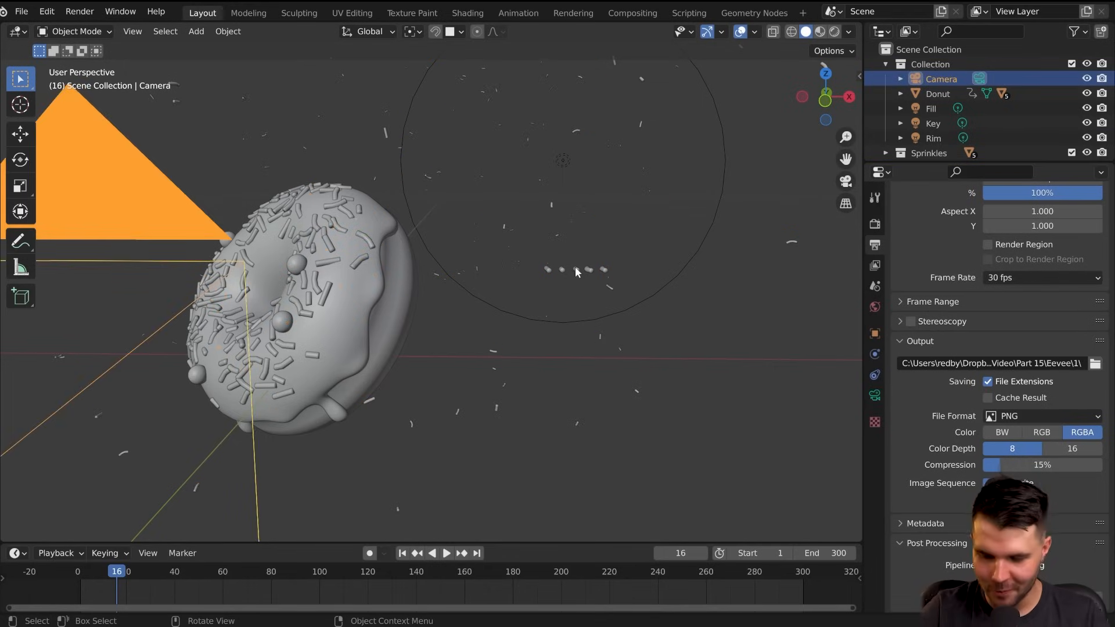
pyautogui.press('KP_0')
pyautogui.click(875, 395)
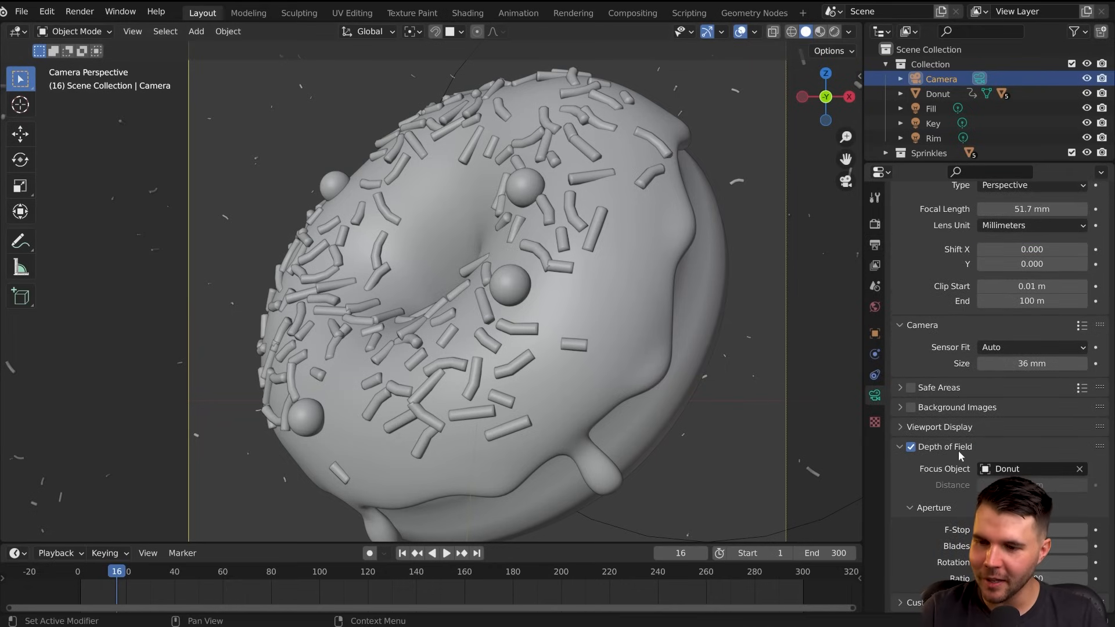
pyautogui.press('Home')
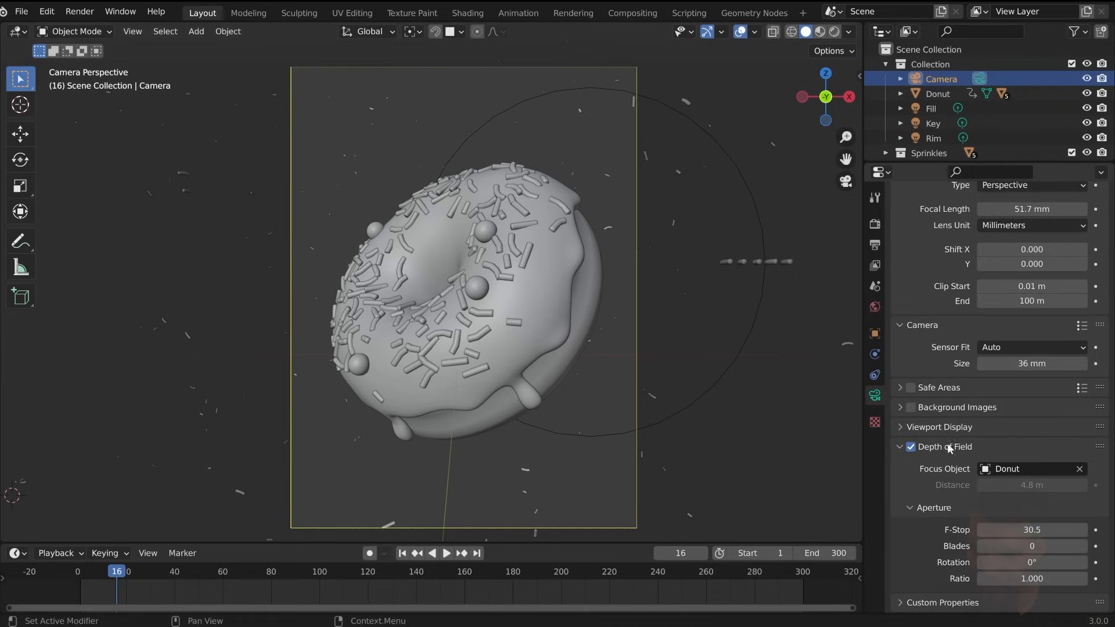
pyautogui.click(635, 247)
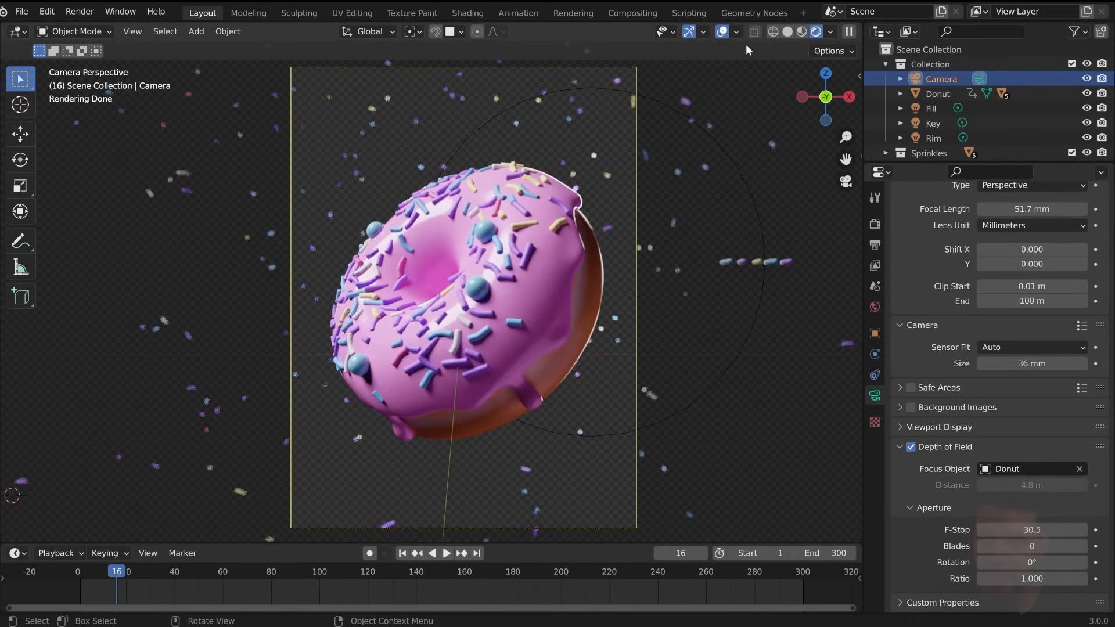
pyautogui.click(804, 33)
# - Try an F-Stop of 5 on the camera and inspect the blur on the floating sprinkles and donut up close
pyautogui.doubleClick(1032, 530)
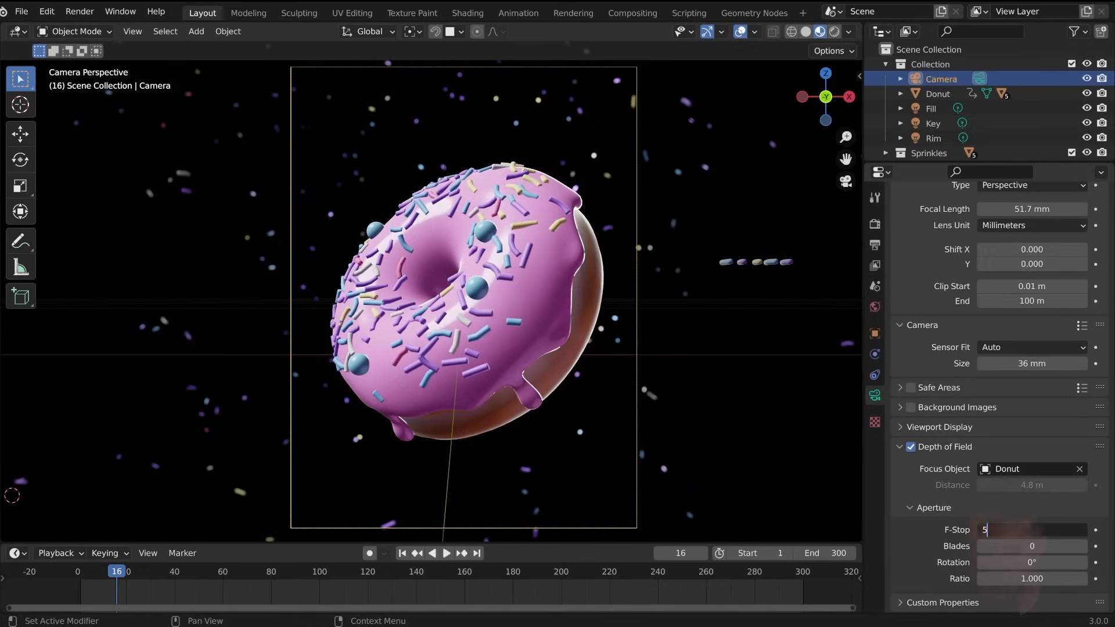
pyautogui.press('Return')
pyautogui.moveTo(598, 152); pyautogui.dragTo(591, 192, button='middle')
pyautogui.press('KP_0')
pyautogui.scroll(10, 678, 238)
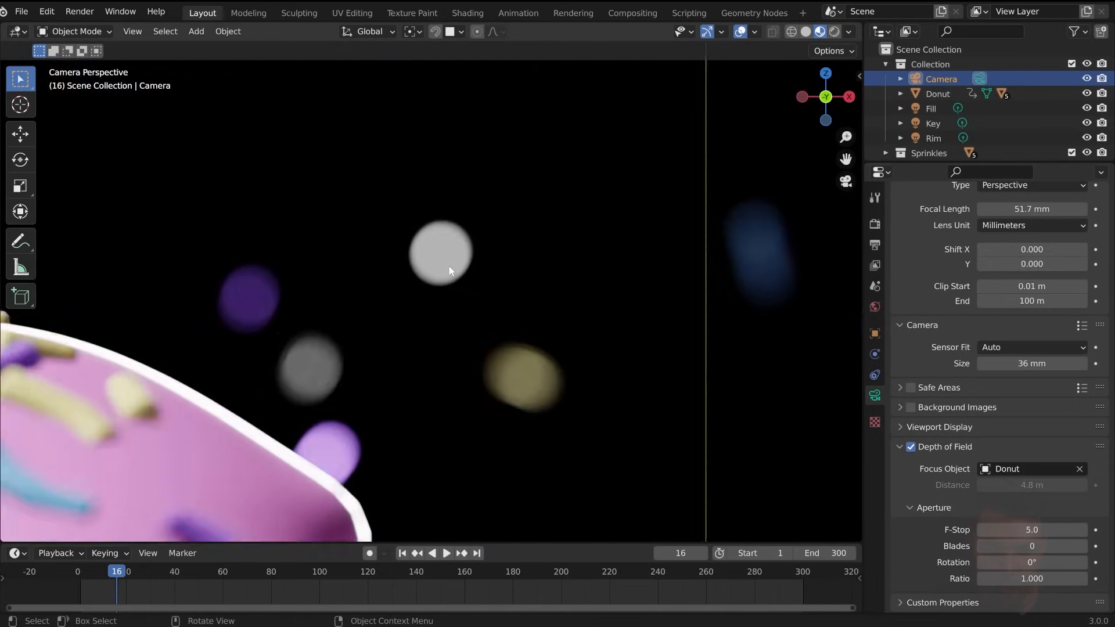
pyautogui.scroll(-8, 448, 266)
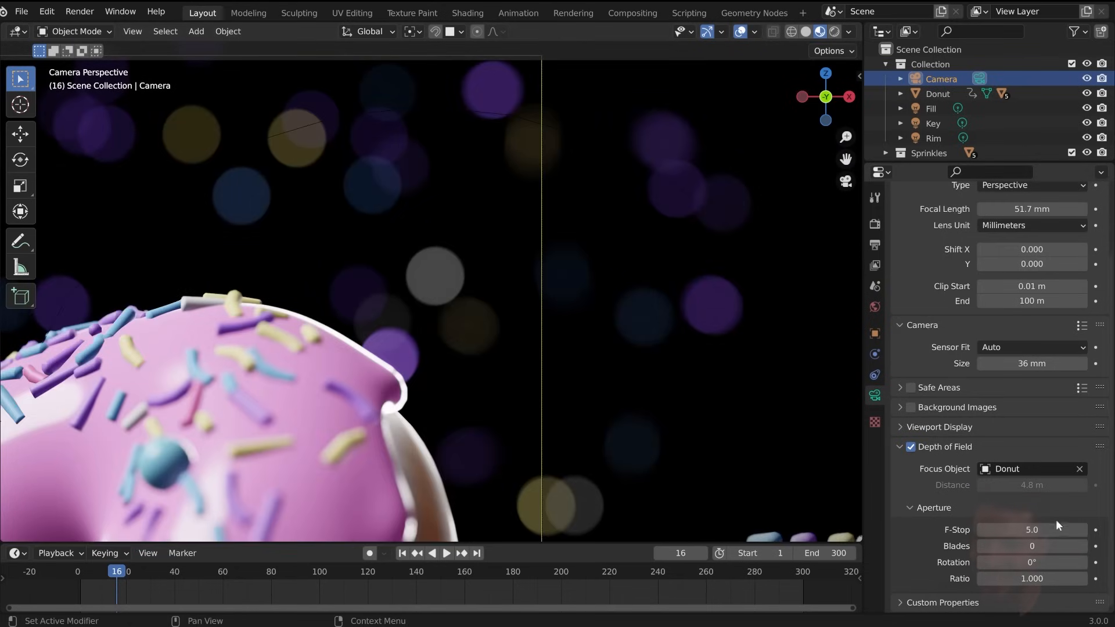
pyautogui.scroll(-3, 557, 354)
pyautogui.keyDown('shift'); pyautogui.moveTo(557, 354); pyautogui.dragTo(711, 234, button='middle'); pyautogui.keyUp('shift')
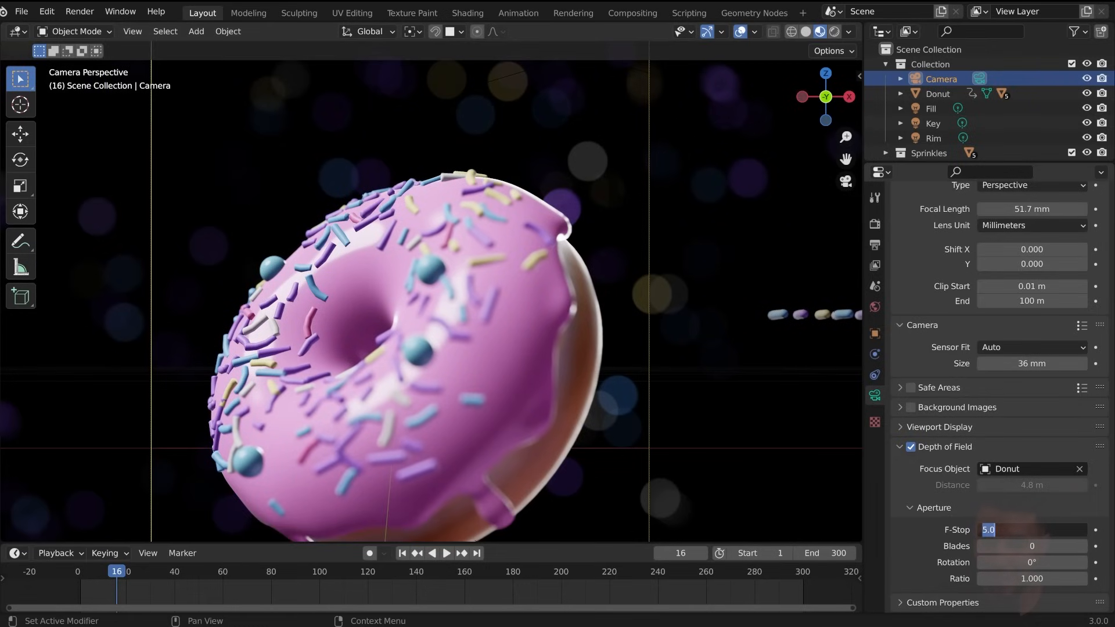
# - Set the camera's F-Stop to 60 and view the whole camera frame
pyautogui.write('60')
pyautogui.press('Return')
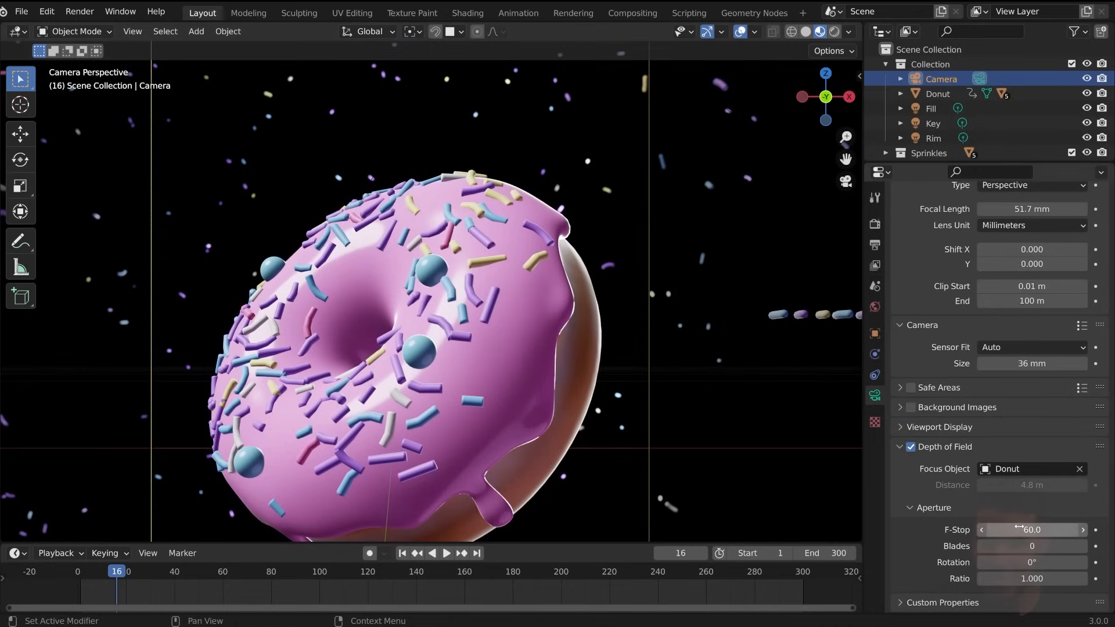
pyautogui.scroll(-3, 606, 311)
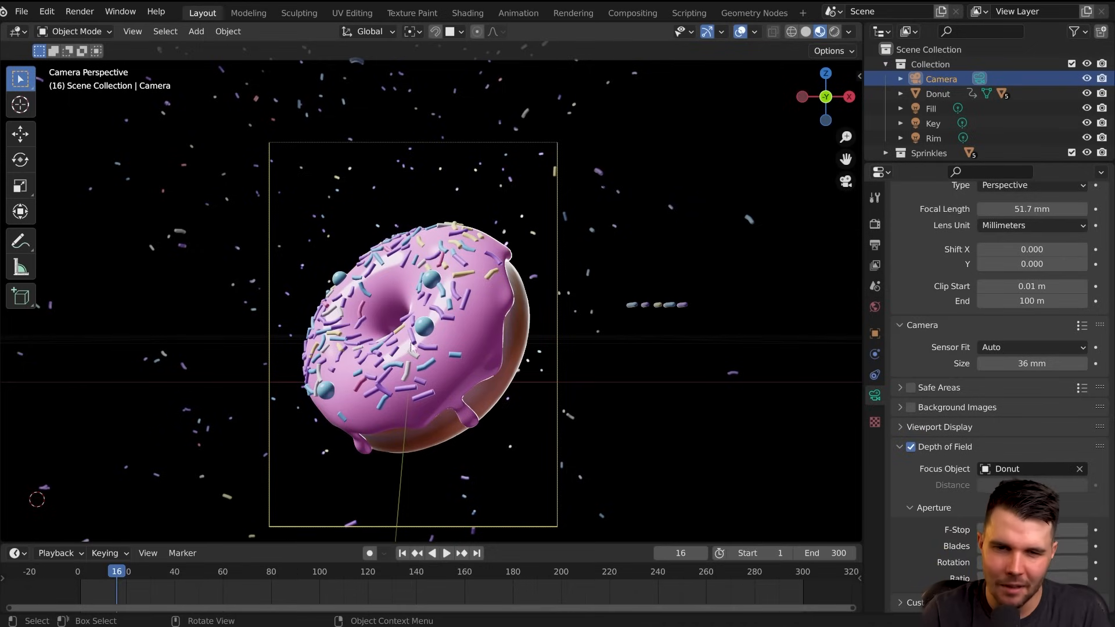
# - Leave the camera view, switch to Solid shading, select the Rim light and move it along X
pyautogui.scroll(4, 539, 354)
pyautogui.scroll(-6, 539, 353)
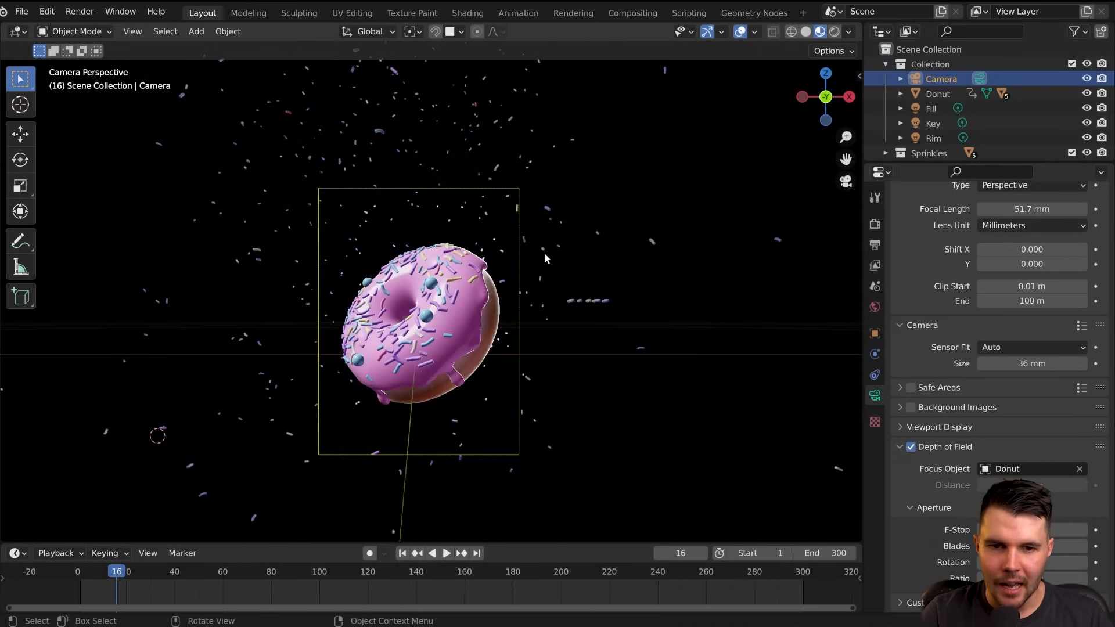
pyautogui.moveTo(545, 253); pyautogui.dragTo(437, 294, button='middle')
pyautogui.scroll(-16, 507, 297)
pyautogui.press('z')
pyautogui.click(682, 272)
pyautogui.keyDown('shift'); pyautogui.moveTo(692, 283); pyautogui.dragTo(430, 268, button='middle'); pyautogui.keyUp('shift')
pyautogui.click(603, 256)
pyautogui.scroll(5, 462, 277)
pyautogui.press('g')
pyautogui.press('x')
pyautogui.click(695, 268)
# - Move the Rim light further along X from another viewing angle and set its radius to 2.86 m
pyautogui.moveTo(695, 269); pyautogui.dragTo(499, 258, button='middle')
pyautogui.press('g')
pyautogui.press('x')
pyautogui.click(583, 244)
pyautogui.moveTo(1022, 343); pyautogui.dragTo(1023, 347)
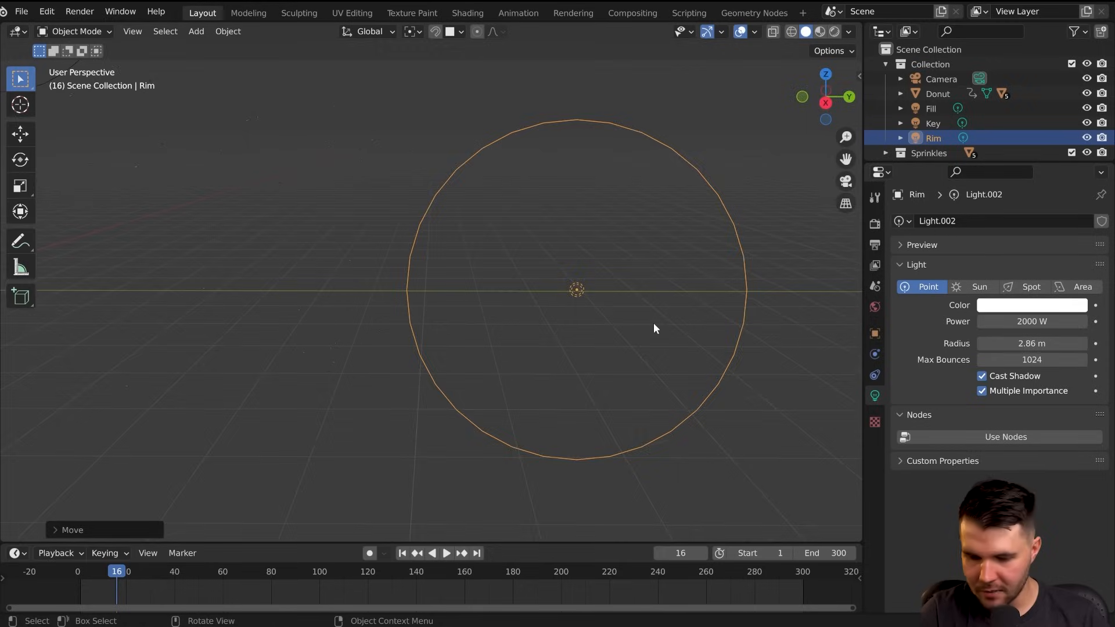
# - Reposition the Rim light behind the donut's upper edge while looking through the camera in Rendered shading
pyautogui.press('KP_0')
pyautogui.press('g')
pyautogui.click(592, 233)
pyautogui.press('z')
pyautogui.click(607, 351)
pyautogui.press('g')
pyautogui.click(552, 332)
# - Set the Rim light's power to 4000 W and view the whole donut in the camera frame
pyautogui.doubleClick(1032, 322)
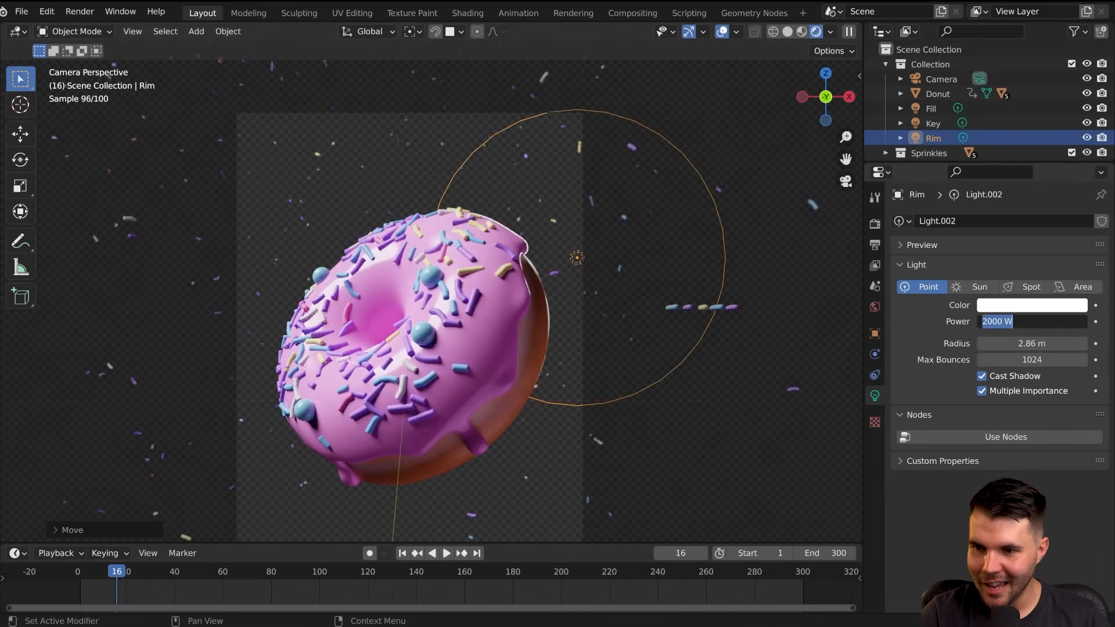
pyautogui.press('Return')
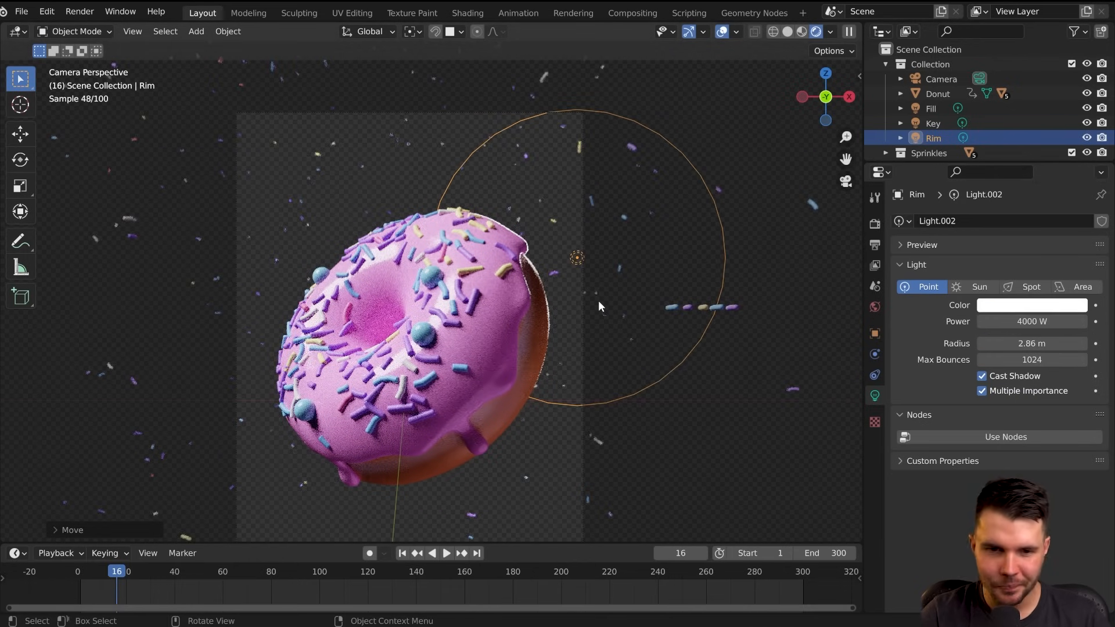
pyautogui.scroll(-1, 542, 288)
pyautogui.keyDown('shift'); pyautogui.moveTo(542, 288); pyautogui.dragTo(570, 236, button='middle'); pyautogui.keyUp('shift')
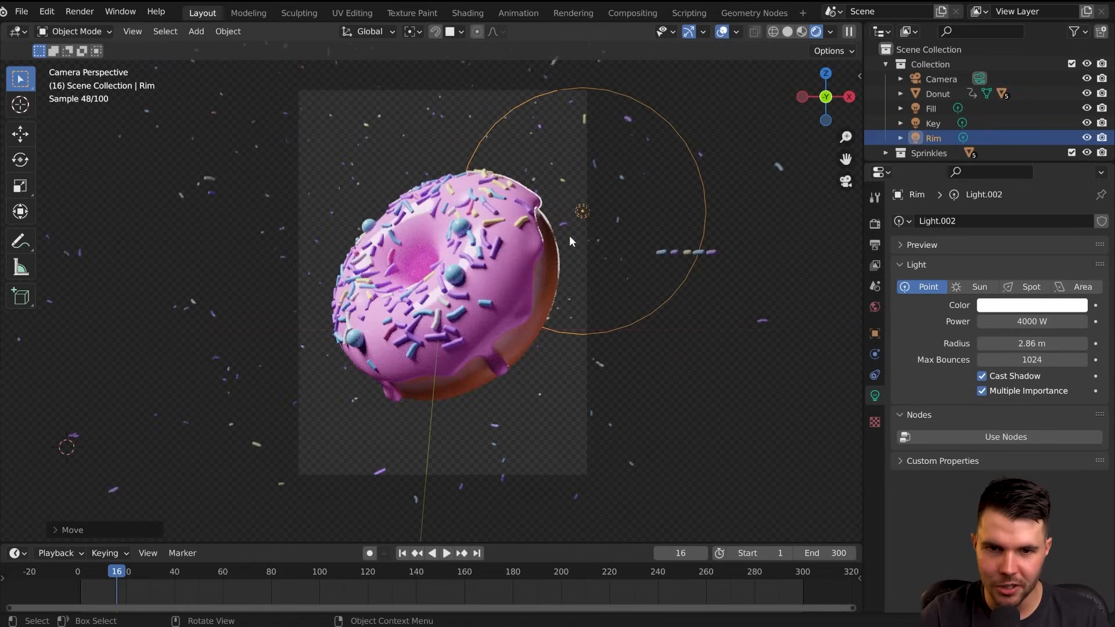
# - Exclude the Sprinkles collection from the view layer and leave nothing selected
pyautogui.click(570, 237)
pyautogui.keyDown('shift'); pyautogui.moveTo(649, 165); pyautogui.dragTo(624, 184, button='middle'); pyautogui.keyUp('shift')
pyautogui.scroll(-1, 1048, 132)
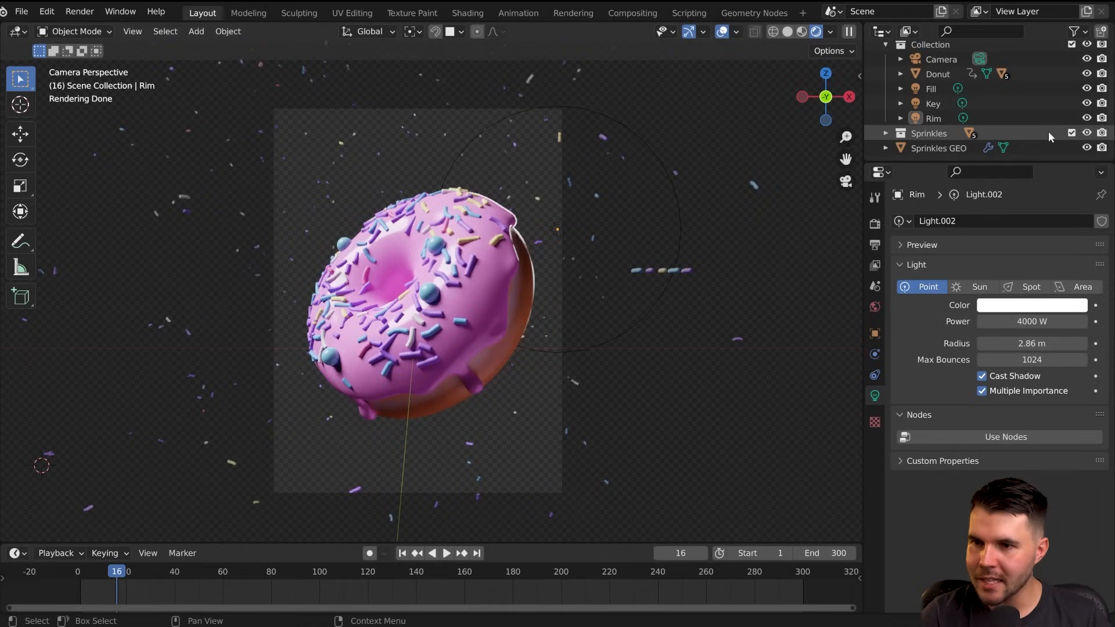
pyautogui.click(1071, 133)
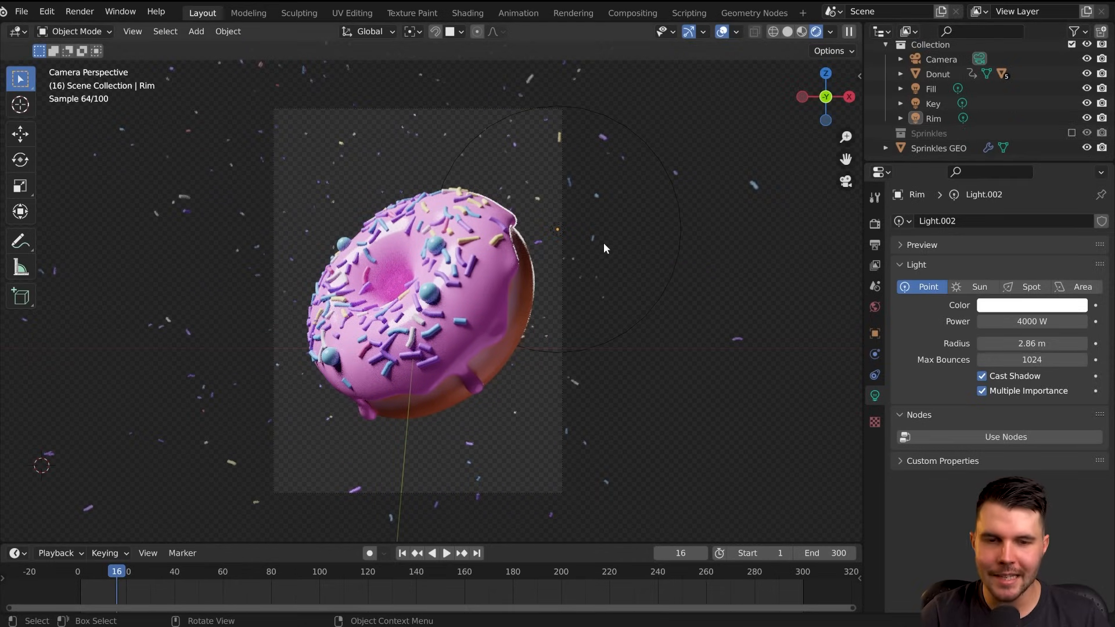
pyautogui.click(677, 186)
pyautogui.hotkey('alt', 'a')
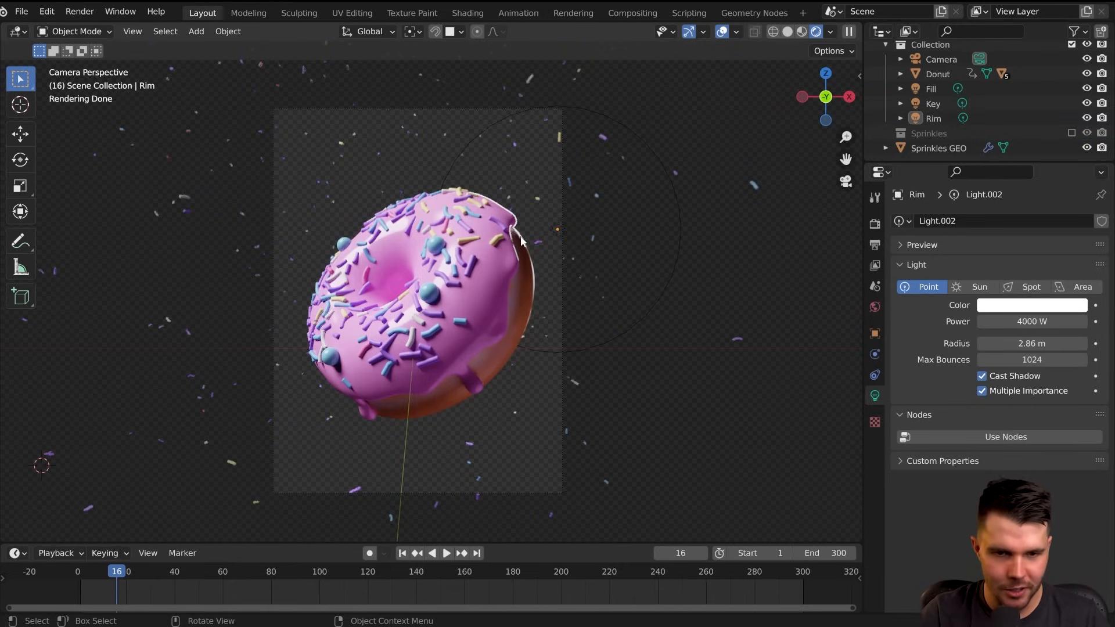
# - Return the viewport to Solid shading and clear the Rim light selection
pyautogui.click(607, 224)
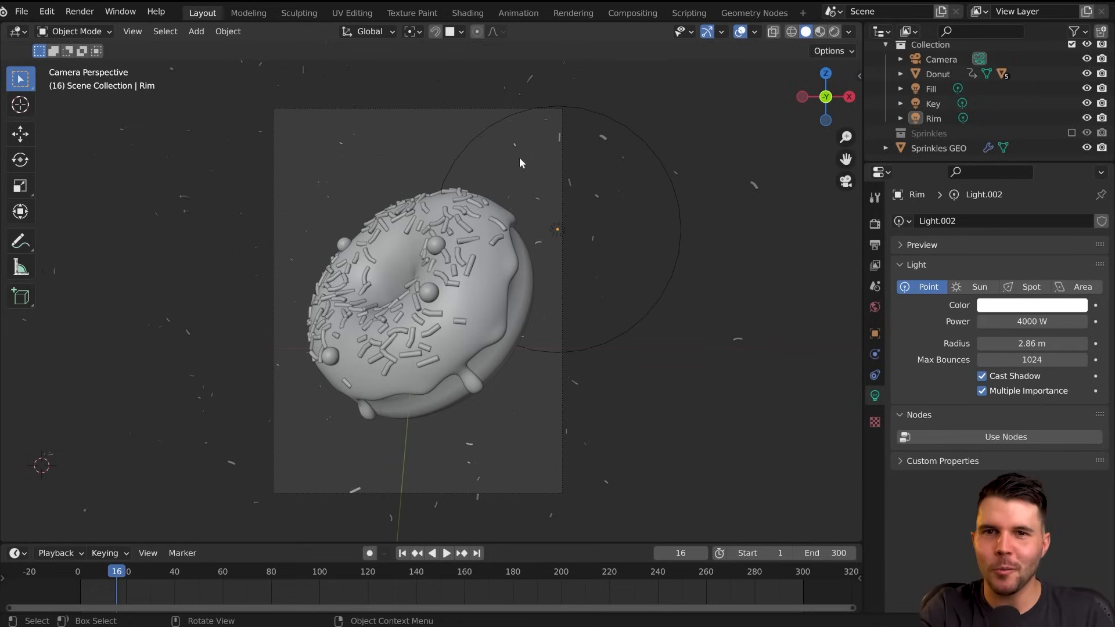
pyautogui.click(506, 121)
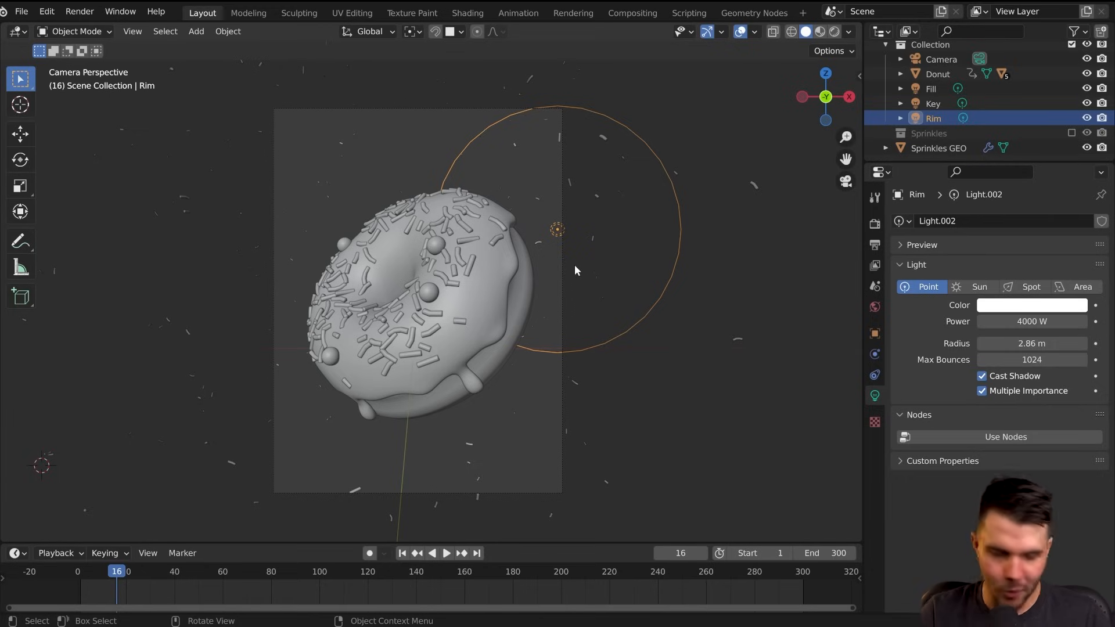
pyautogui.click(624, 229)
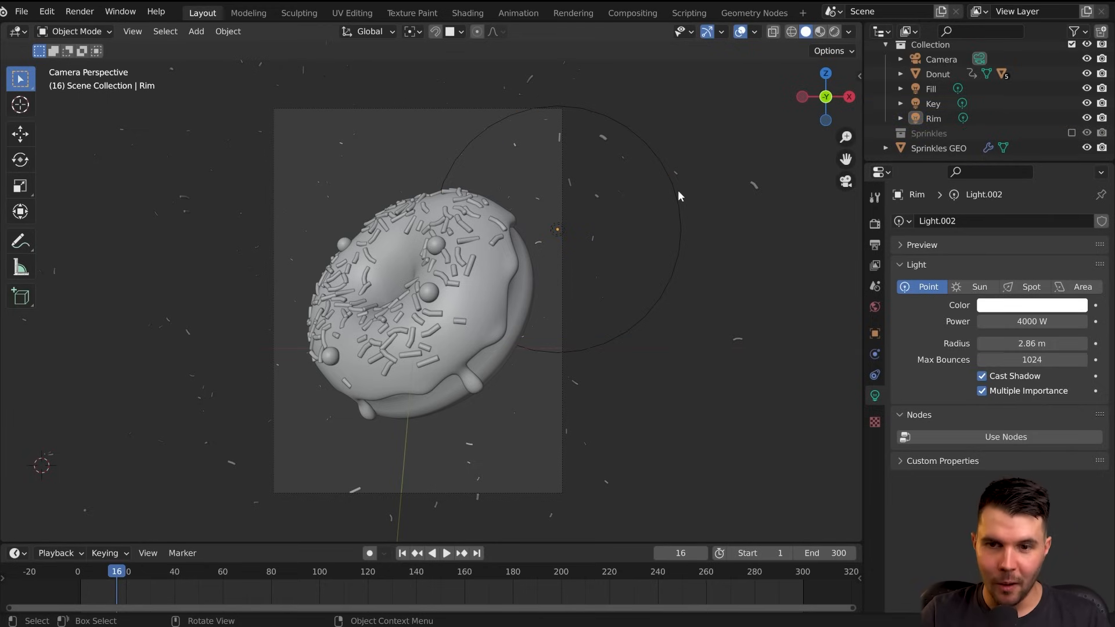
# - Open the folder browser for the render output path and look through the frames in the Part 15 Eevee folder
pyautogui.click(875, 244)
pyautogui.scroll(-6, 854, 378)
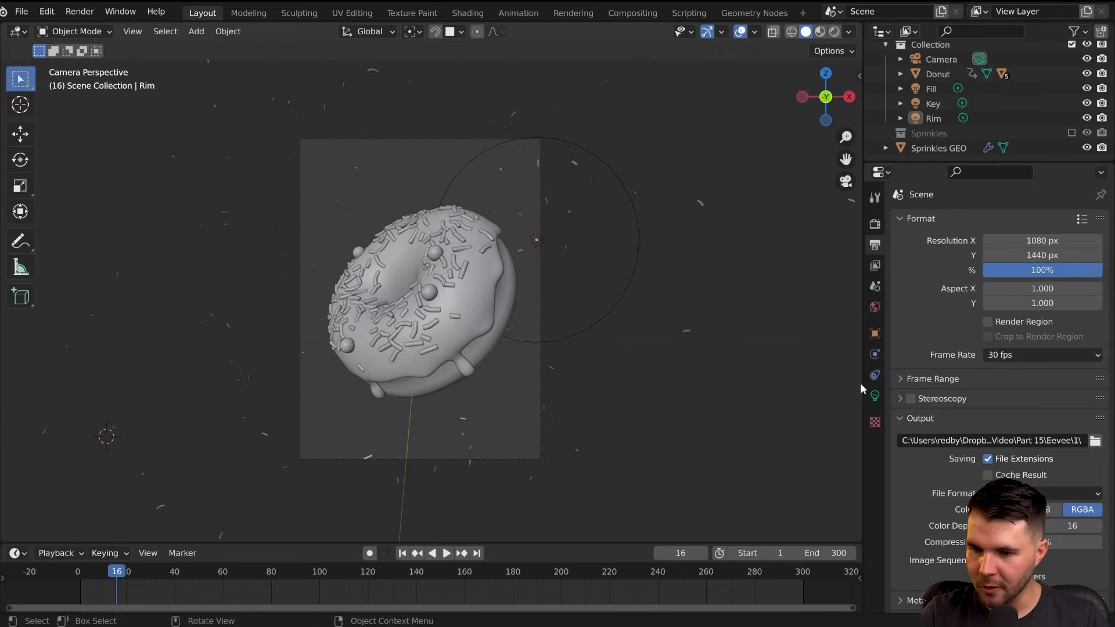
pyautogui.scroll(5, 603, 321)
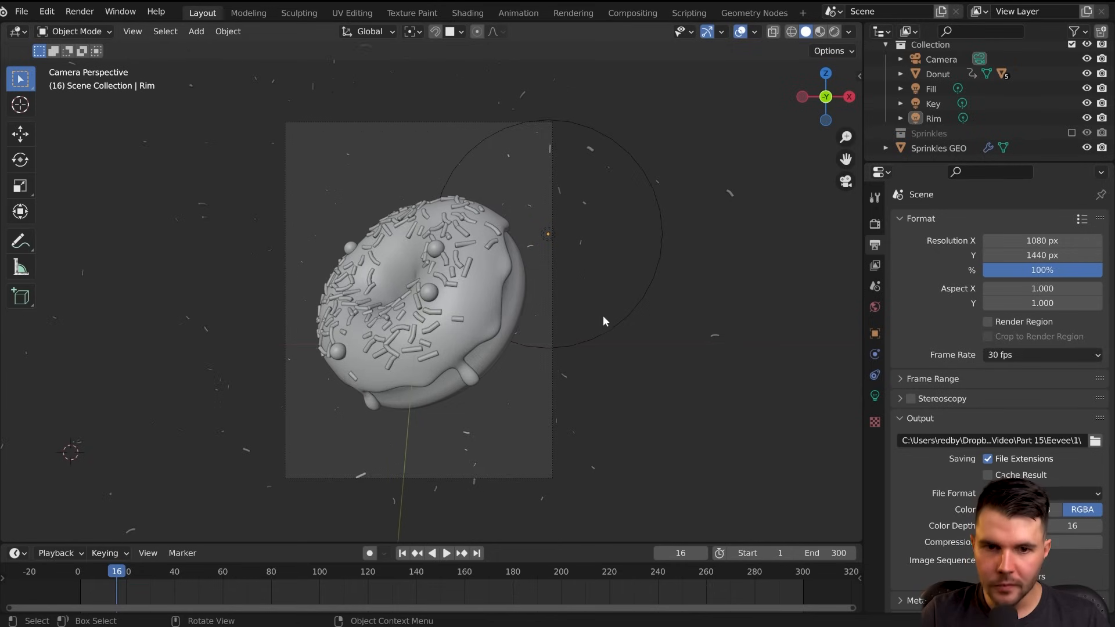
pyautogui.scroll(1, 603, 321)
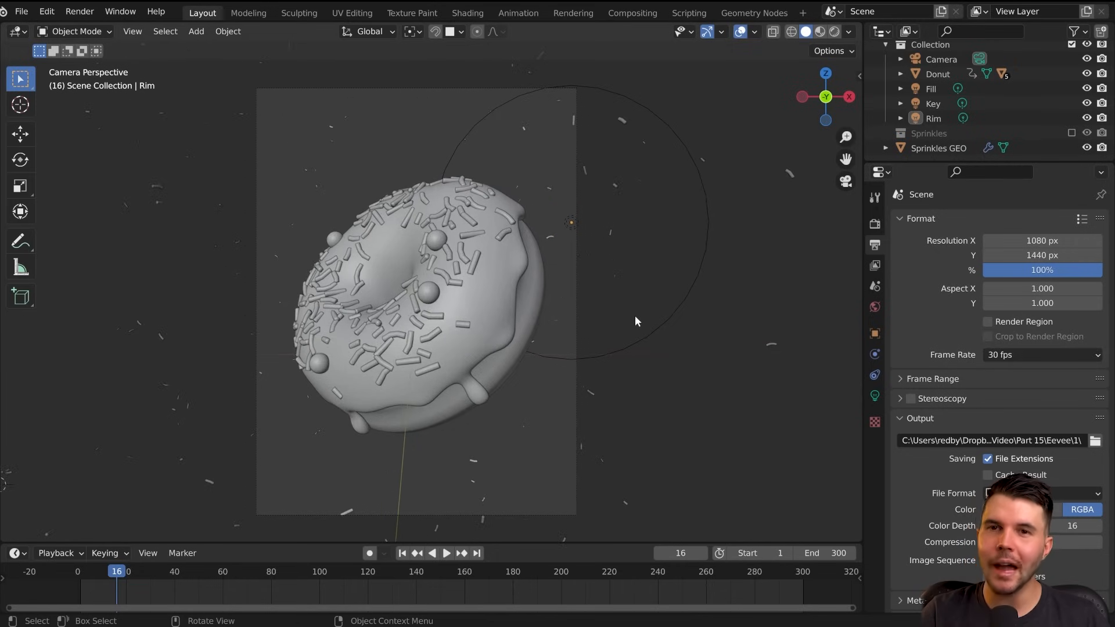
pyautogui.keyDown('shift'); pyautogui.moveTo(661, 322); pyautogui.dragTo(676, 310, button='middle'); pyautogui.keyUp('shift')
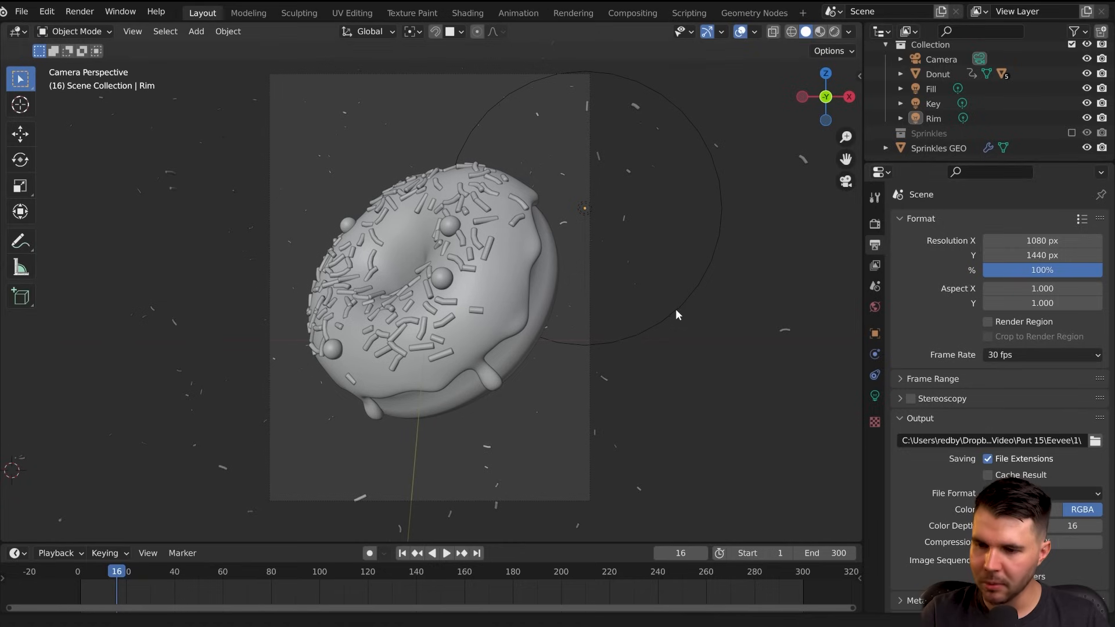
pyautogui.scroll(-3, 959, 299)
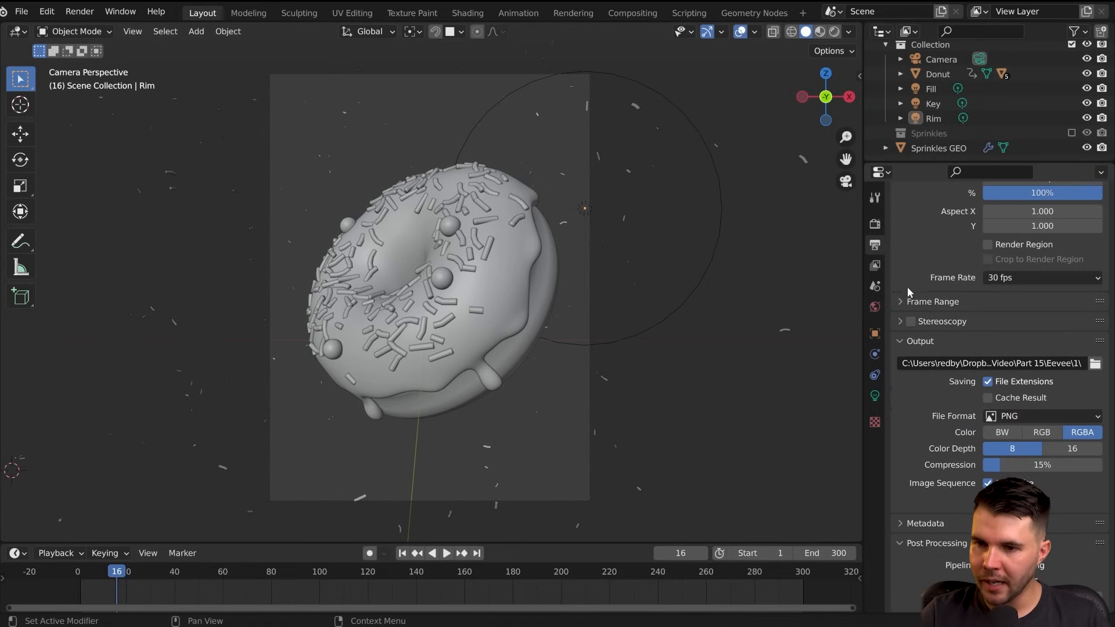
pyautogui.click(1094, 364)
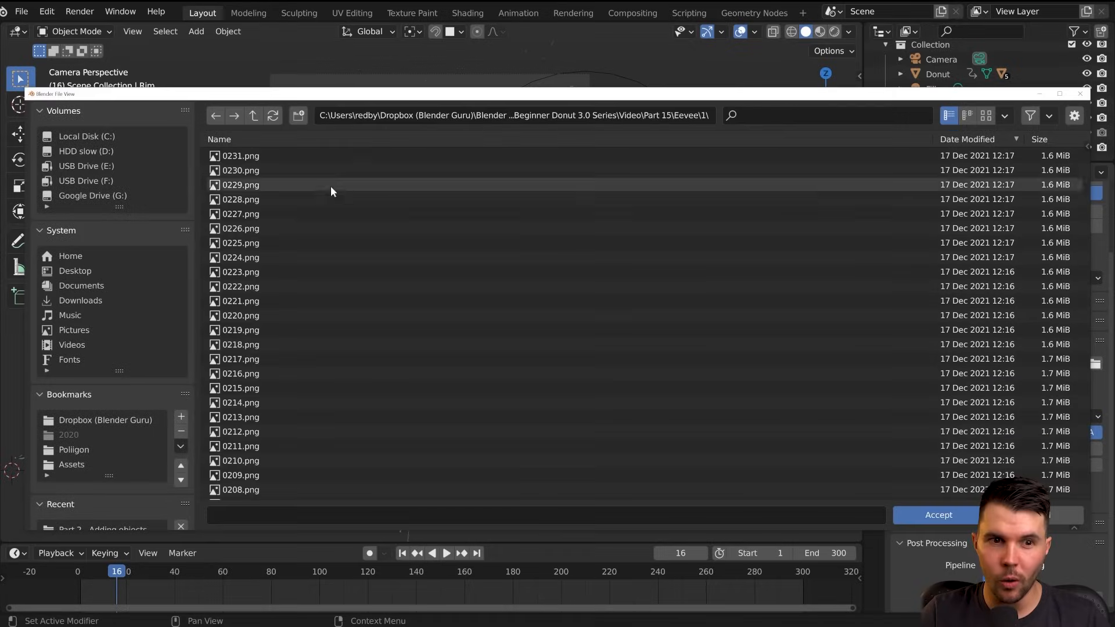
pyautogui.scroll(-20, 303, 347)
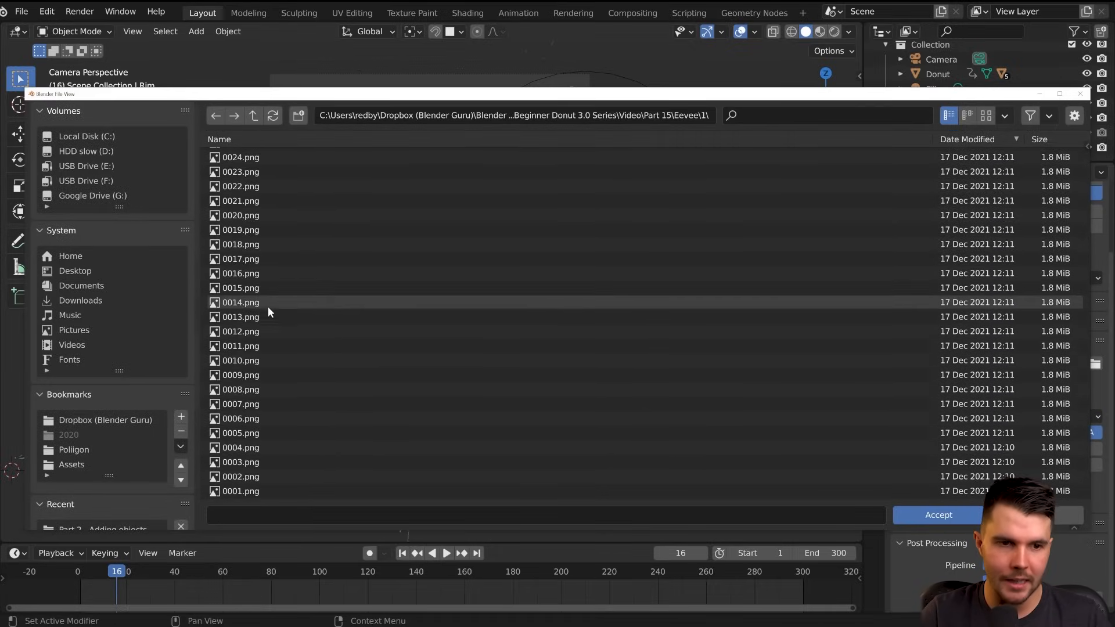
# - Browse from the Part 15 output folder to the Frames folder inside Part 16
pyautogui.click(253, 117)
pyautogui.click(254, 116)
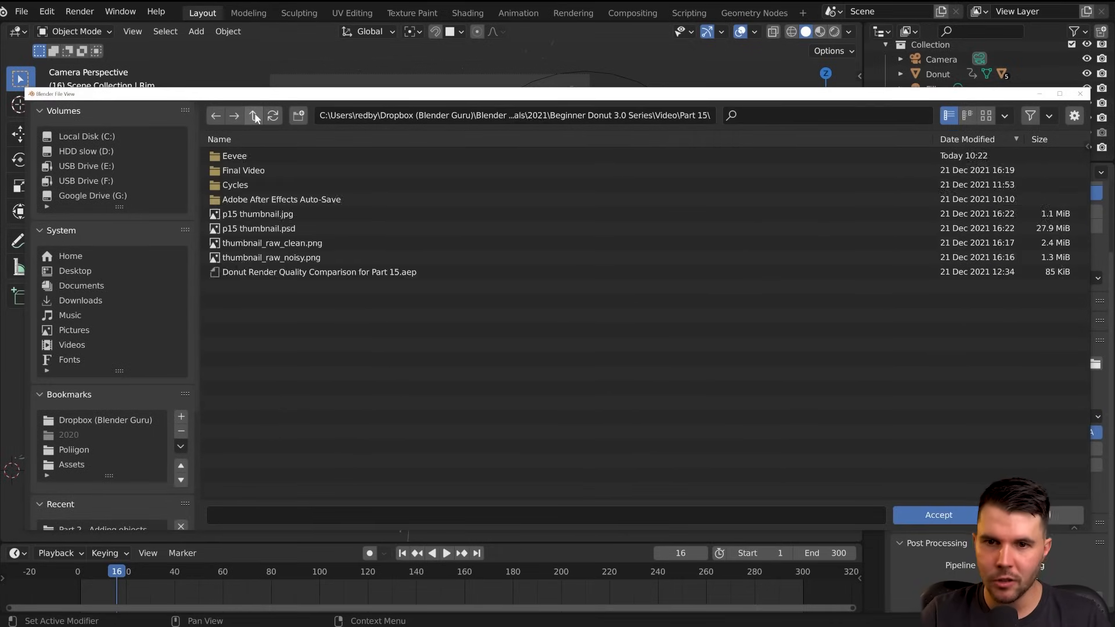
pyautogui.click(254, 117)
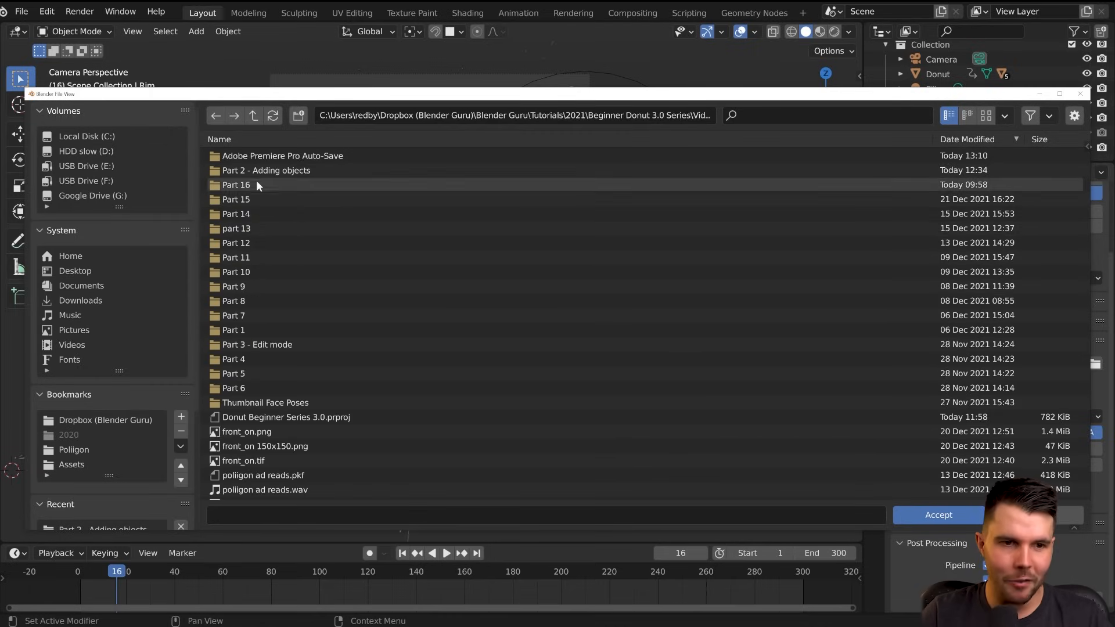
pyautogui.doubleClick(256, 180)
pyautogui.doubleClick(244, 156)
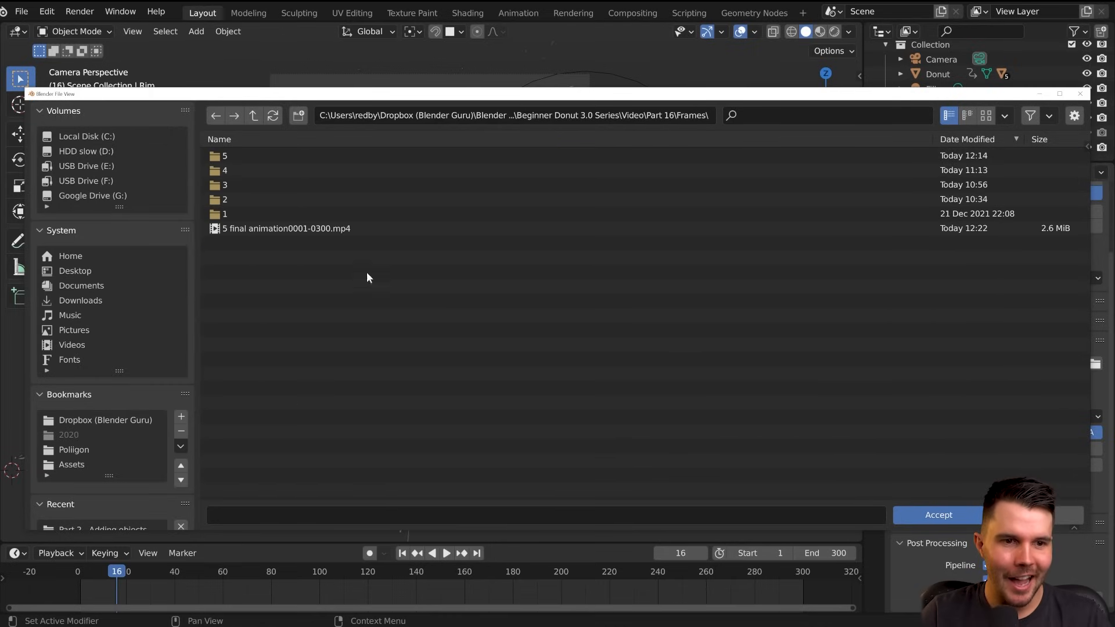
pyautogui.click(254, 115)
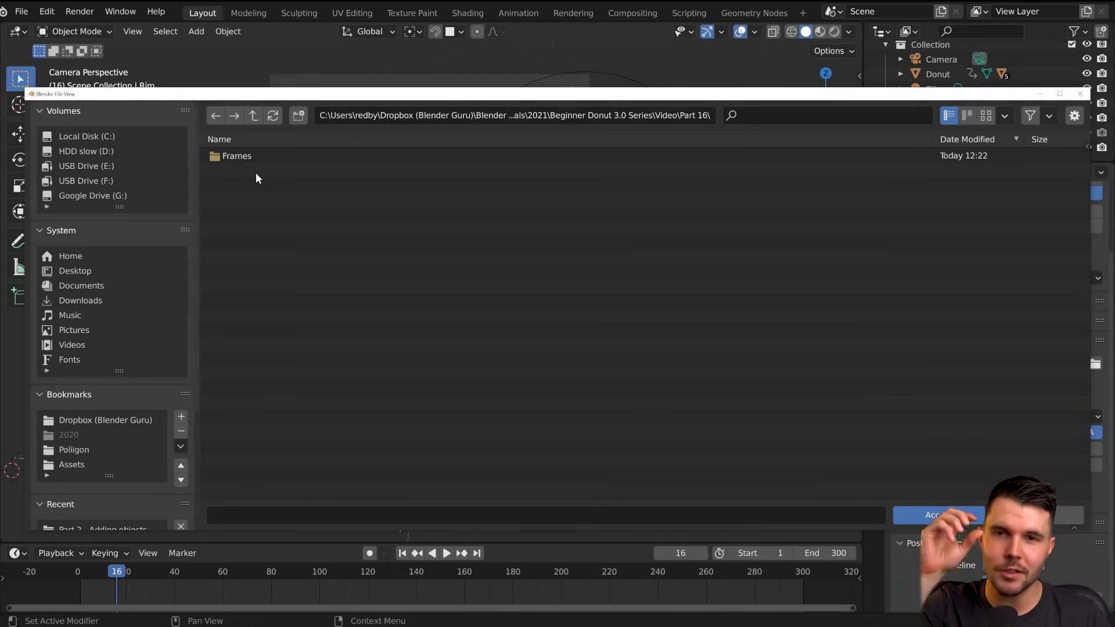
pyautogui.doubleClick(247, 155)
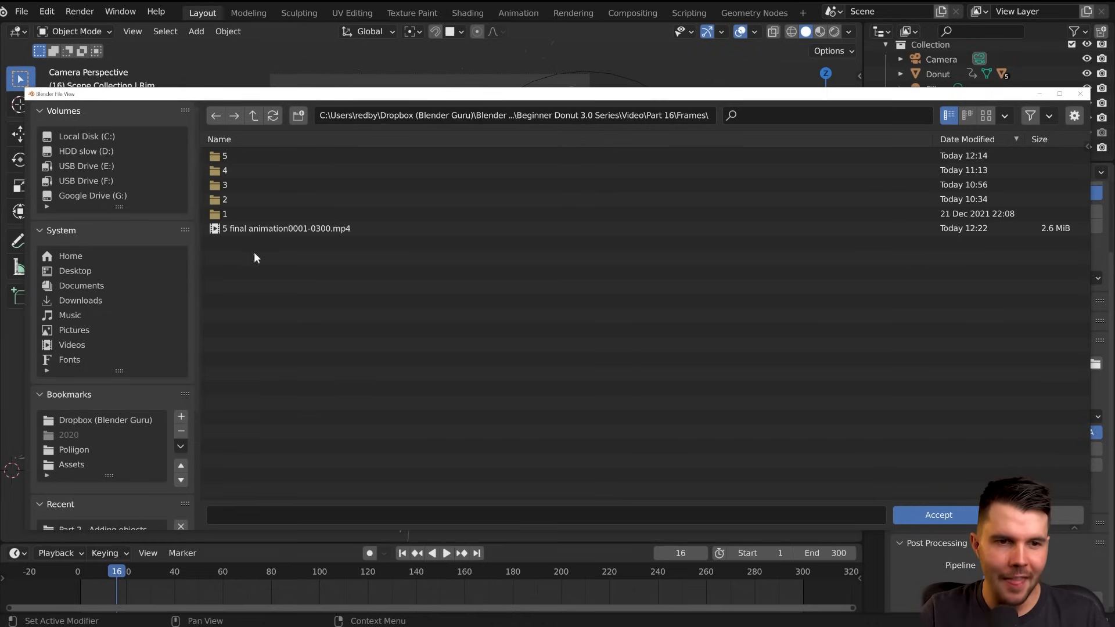
# - Create a folder named 6 inside Frames and accept it as the render output path
pyautogui.click(299, 116)
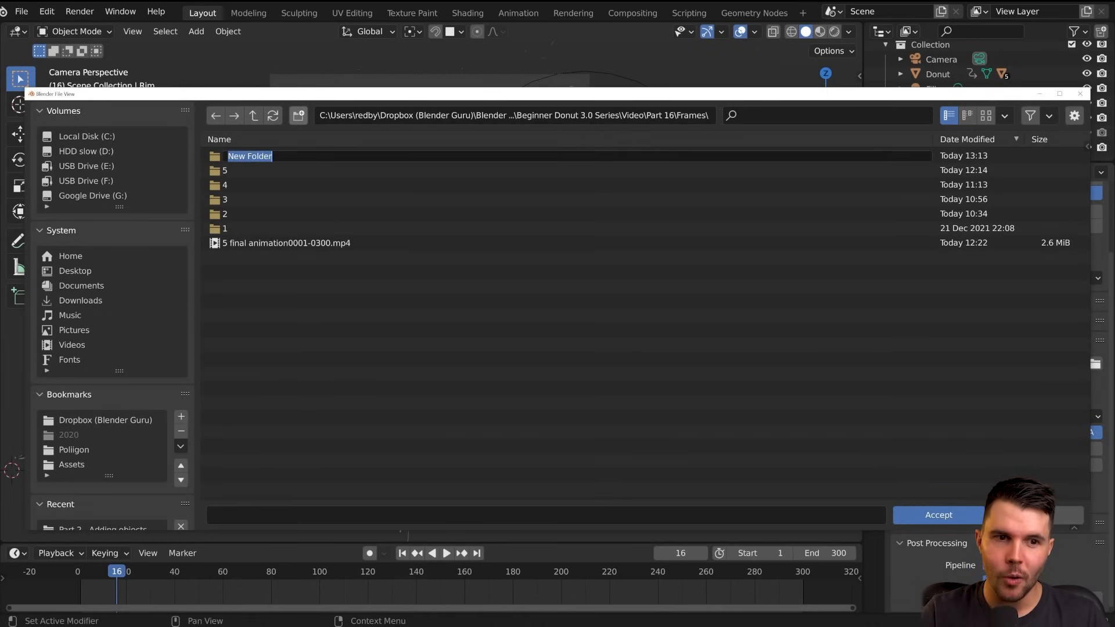
pyautogui.write('6')
pyautogui.press('Return')
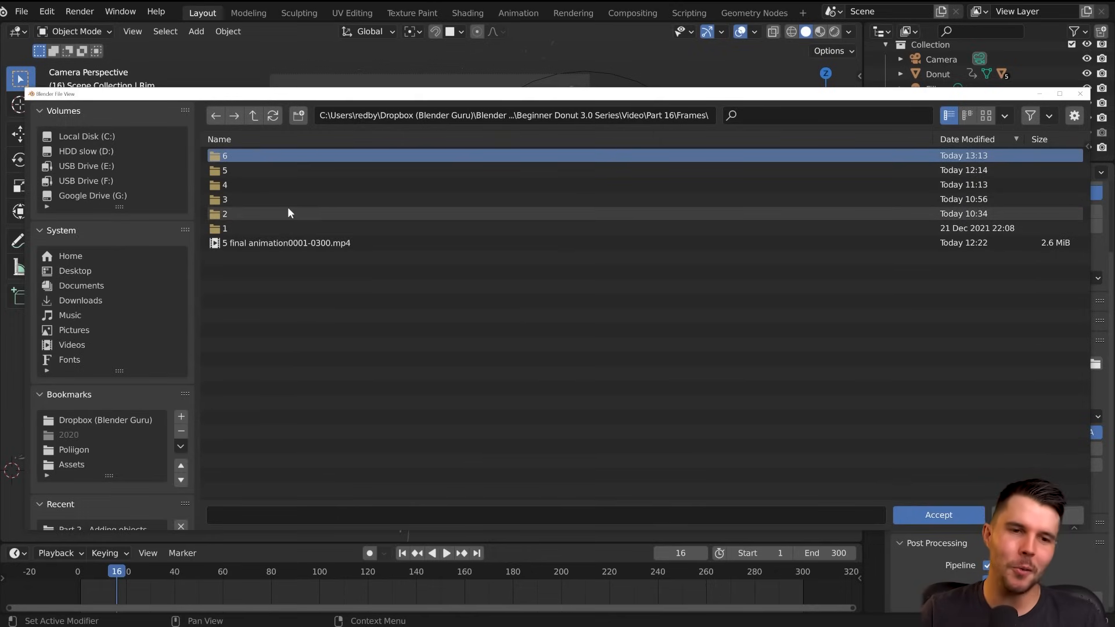
pyautogui.rightClick(239, 159)
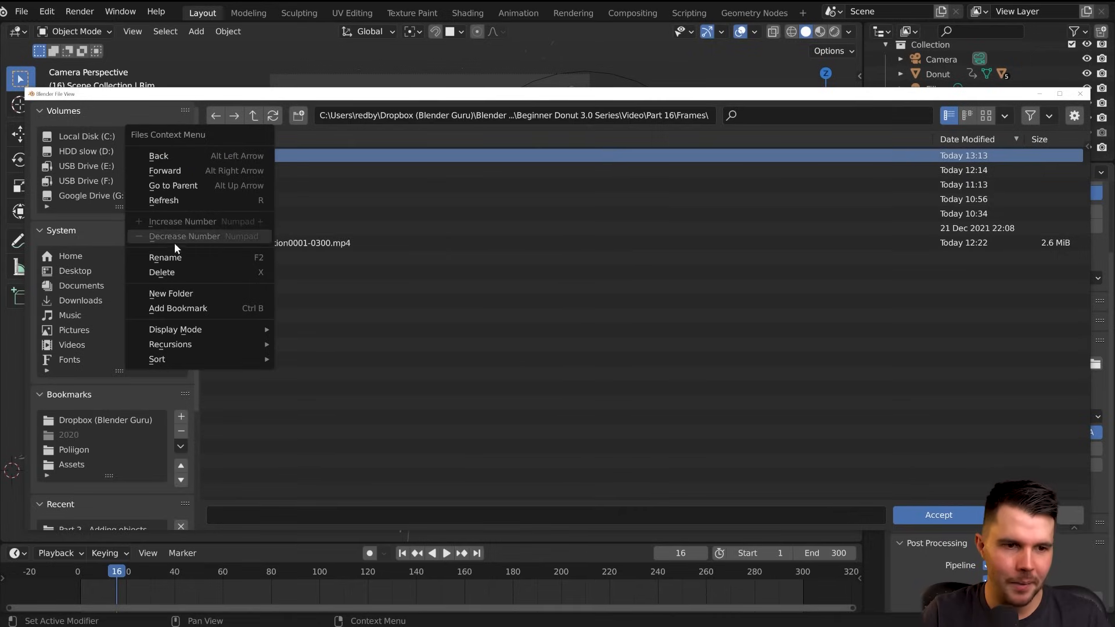
pyautogui.doubleClick(325, 155)
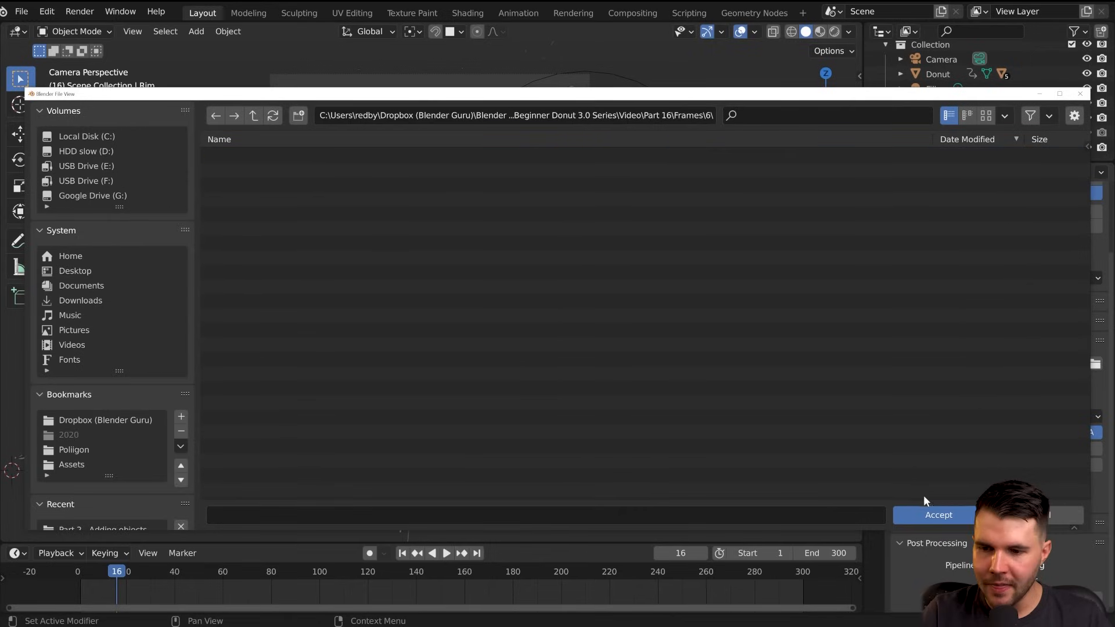
pyautogui.click(929, 515)
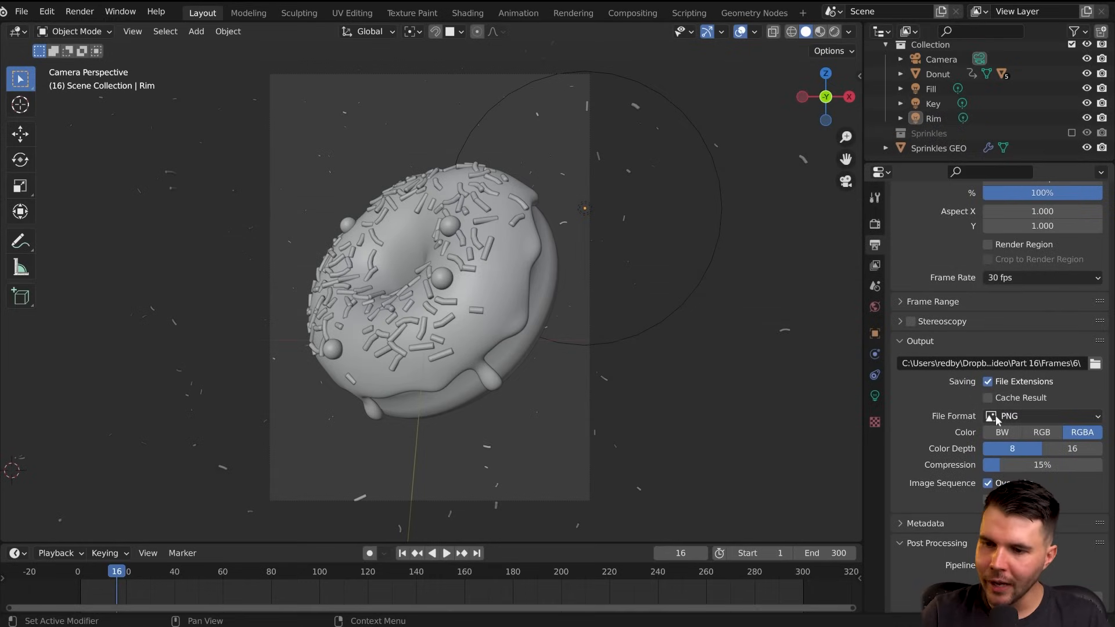
# - Try JPEG as the output file format and return it to PNG
pyautogui.click(1013, 416)
pyautogui.click(1013, 416)
pyautogui.click(1013, 416)
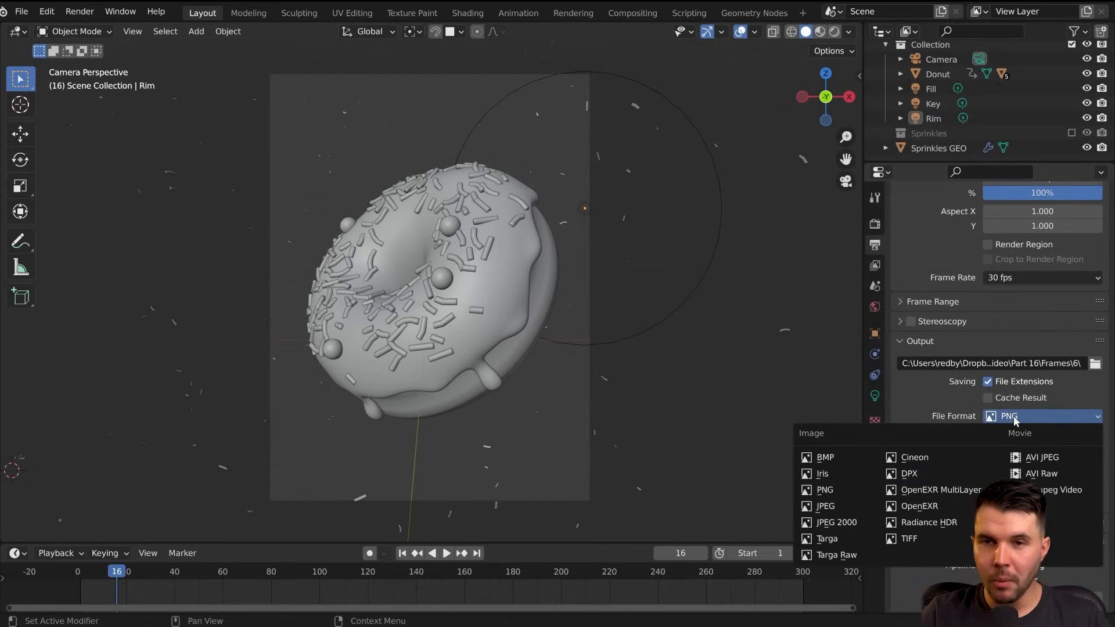
pyautogui.click(841, 503)
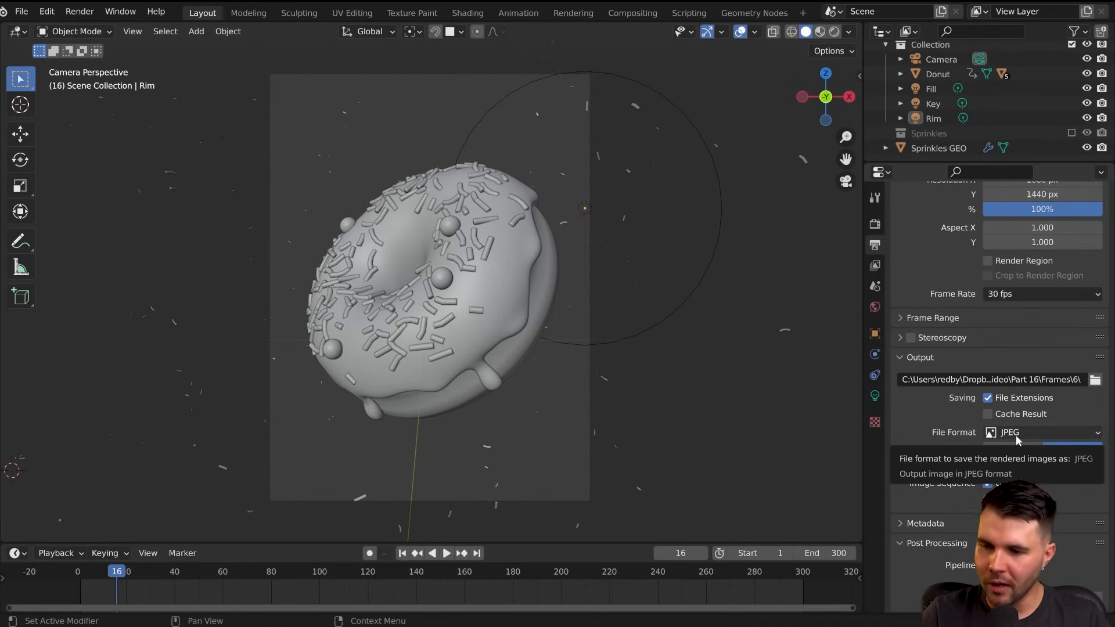
pyautogui.click(1017, 437)
pyautogui.click(824, 507)
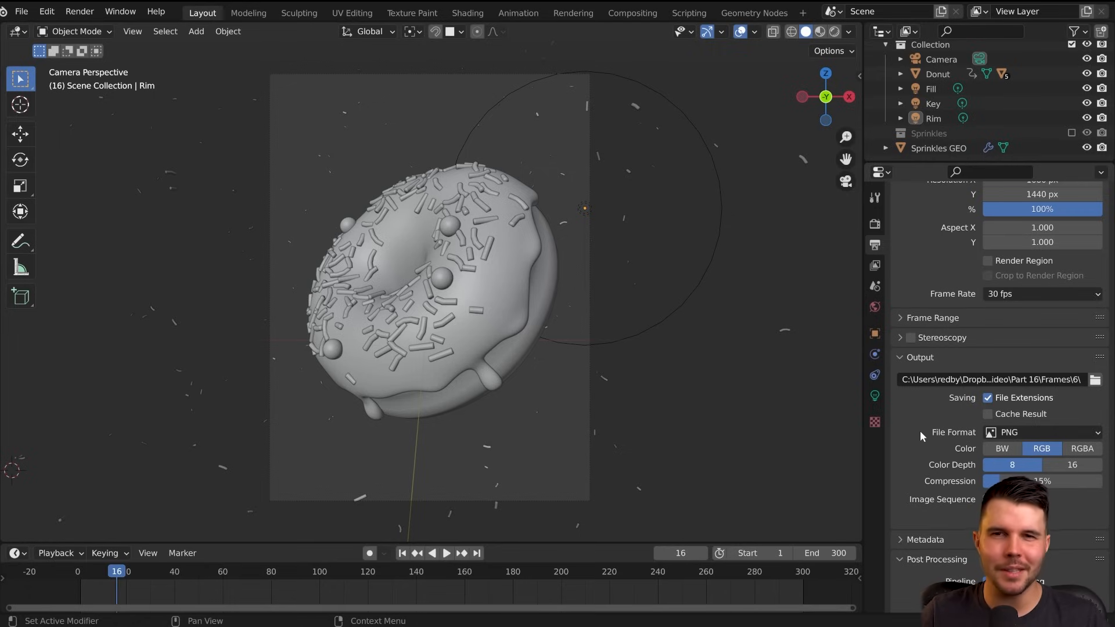
# - Set the output file format to TIFF
pyautogui.click(1020, 432)
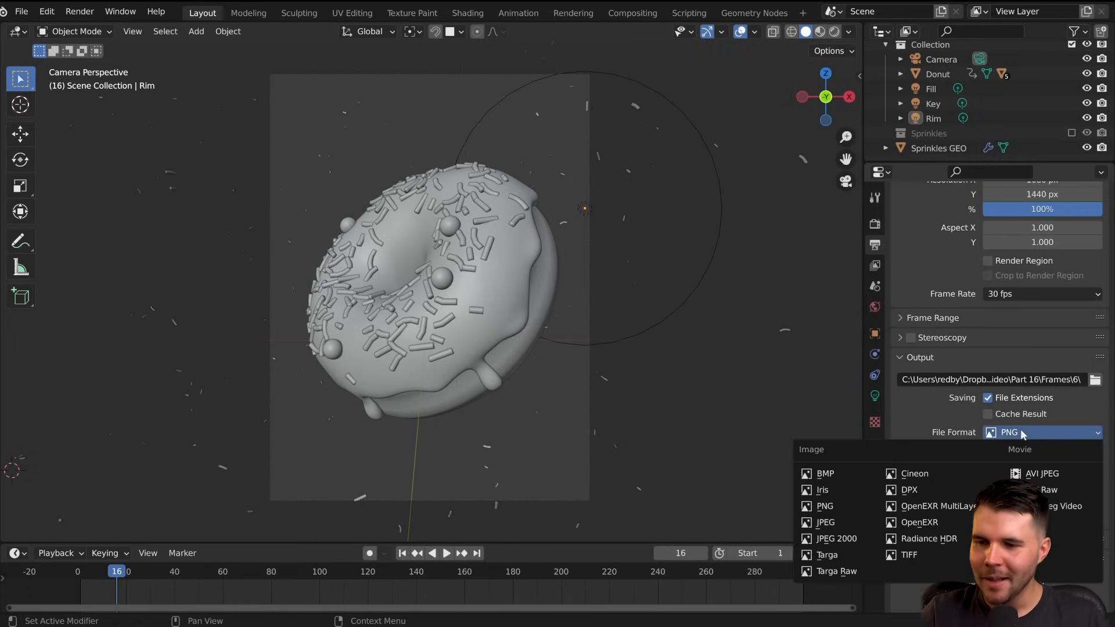
pyautogui.click(909, 555)
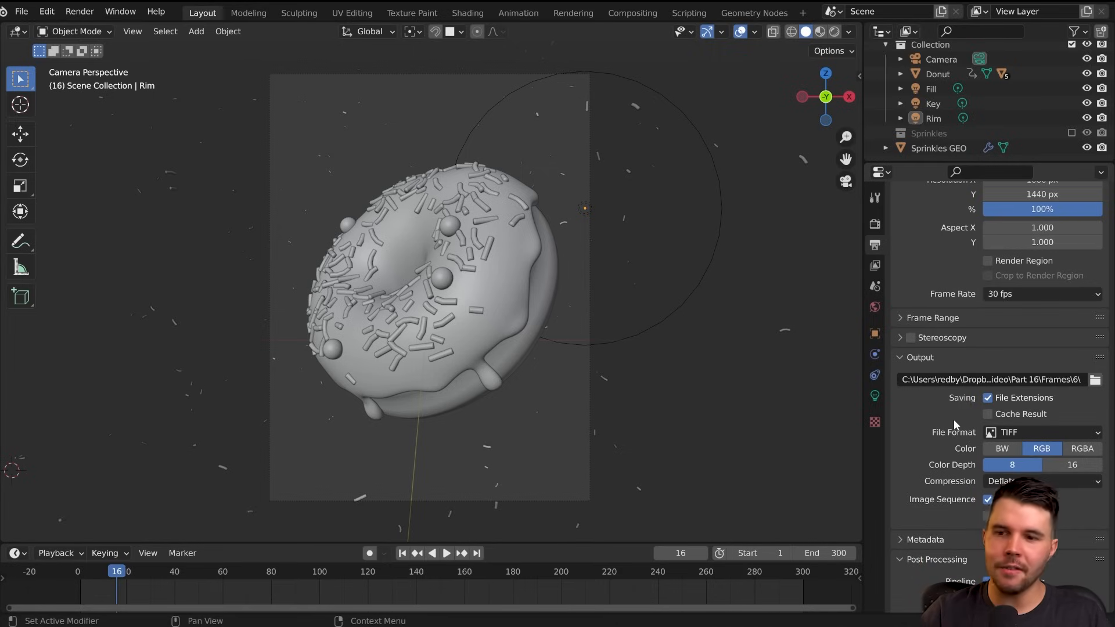
# - Review the scene's render settings for sampling, denoising, motion blur and persistent data
pyautogui.click(875, 223)
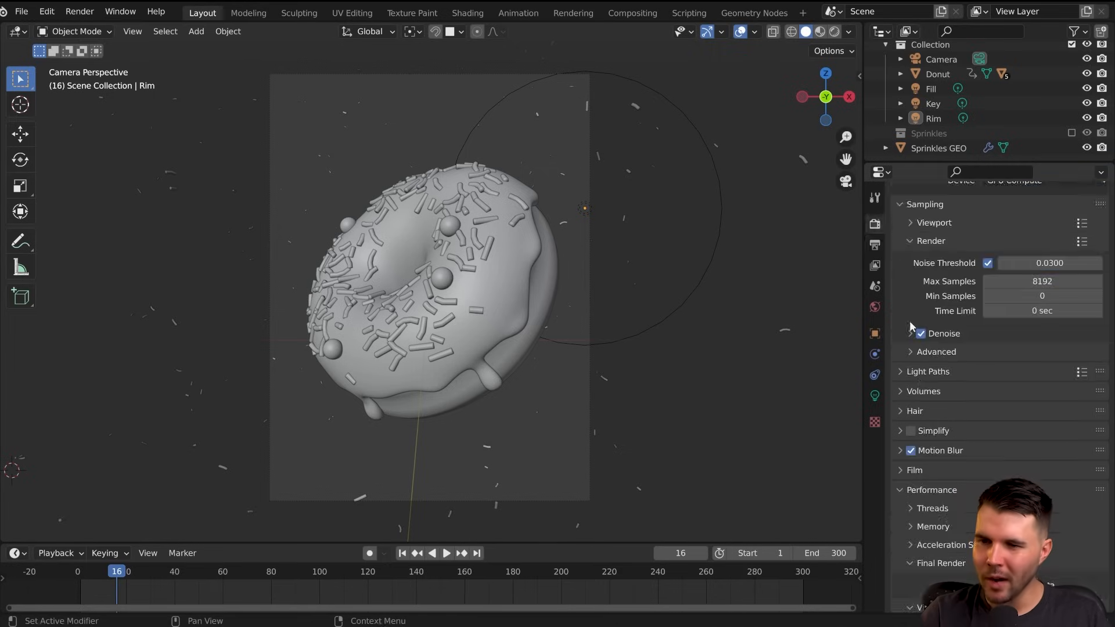
pyautogui.scroll(-5, 909, 320)
pyautogui.scroll(-5, 942, 553)
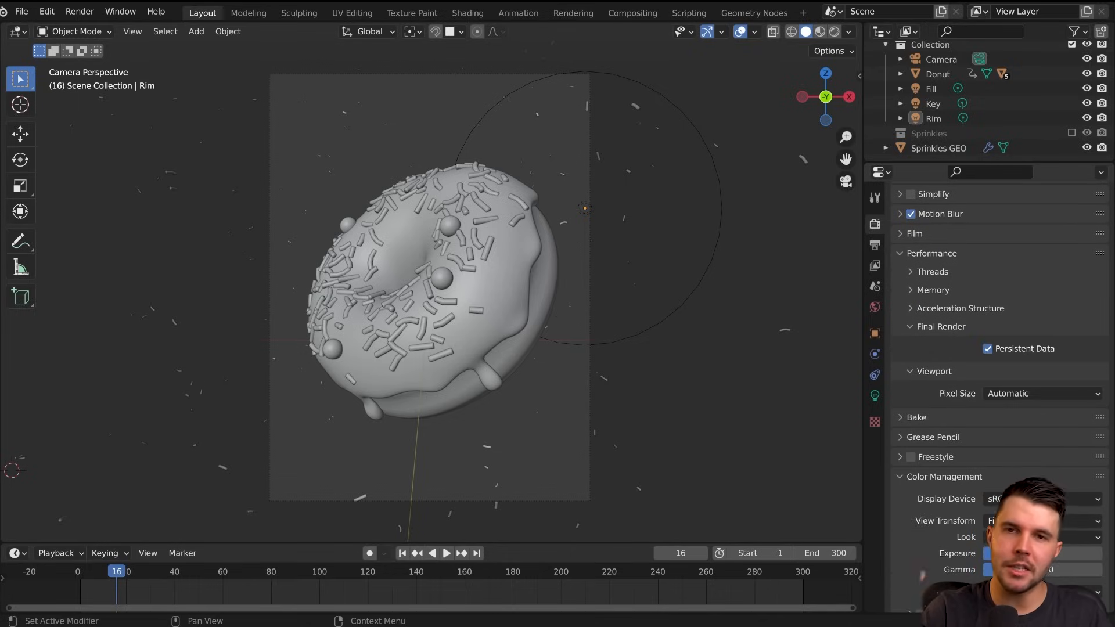
# - Set the output file format to OpenEXR and check the scene's color management settings
pyautogui.click(875, 246)
pyautogui.click(1008, 417)
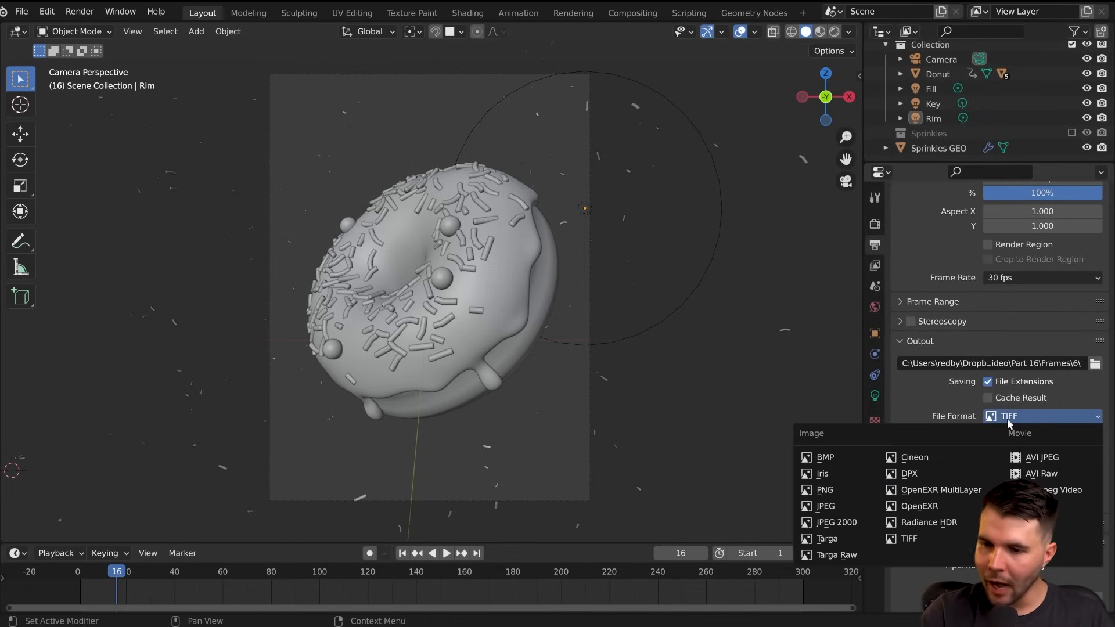
pyautogui.click(929, 506)
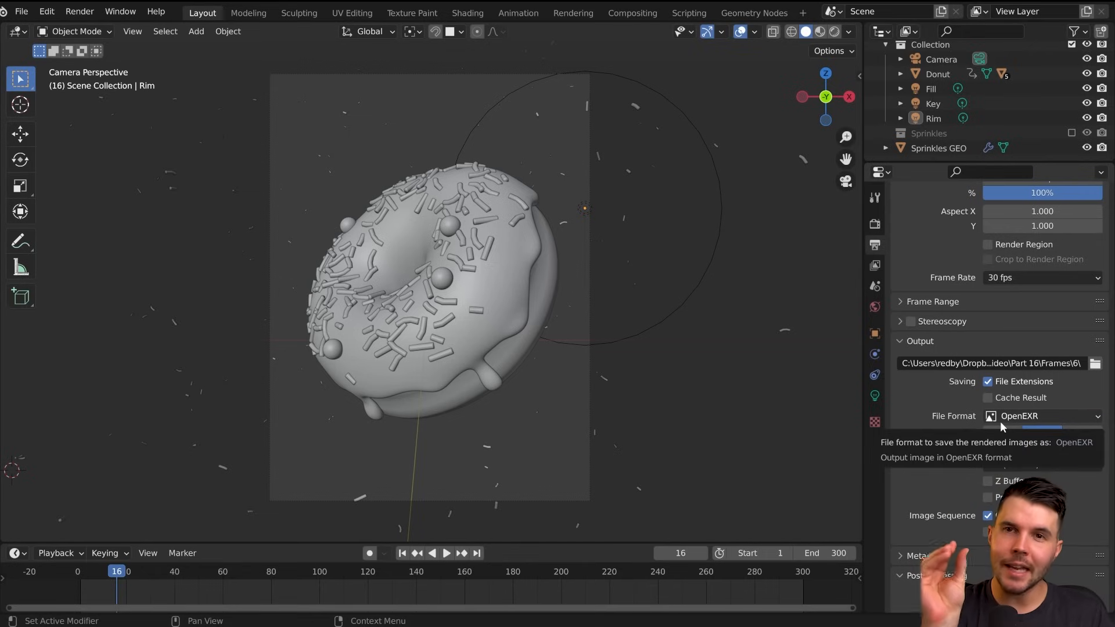
pyautogui.click(875, 224)
pyautogui.scroll(-5, 999, 406)
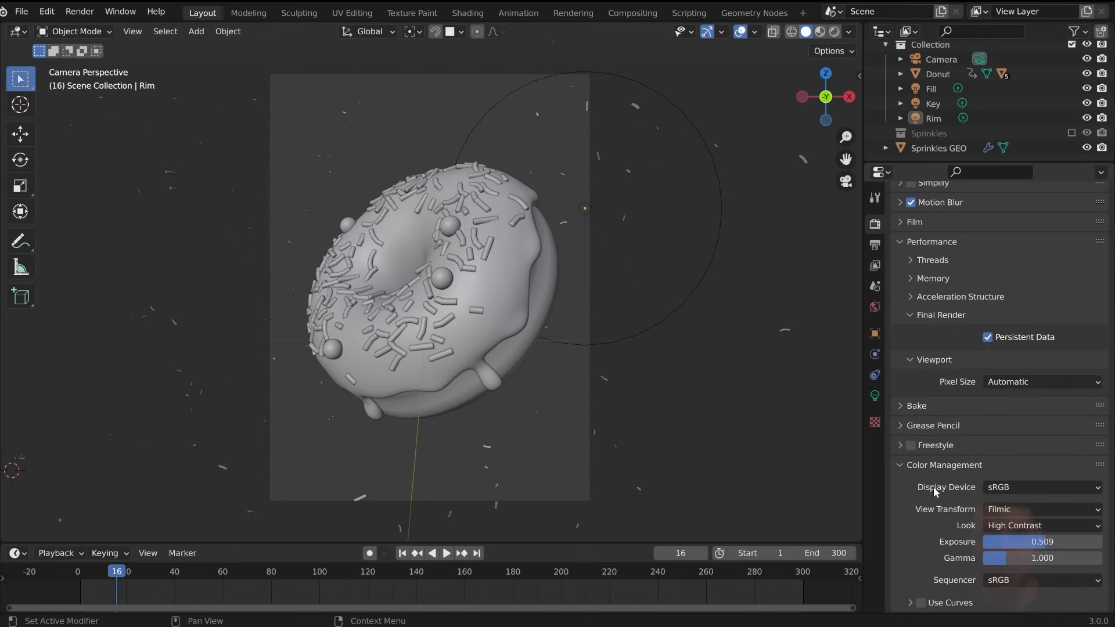
# - Keep OpenEXR as the output file format and set its color depth to Float (Half)
pyautogui.click(874, 245)
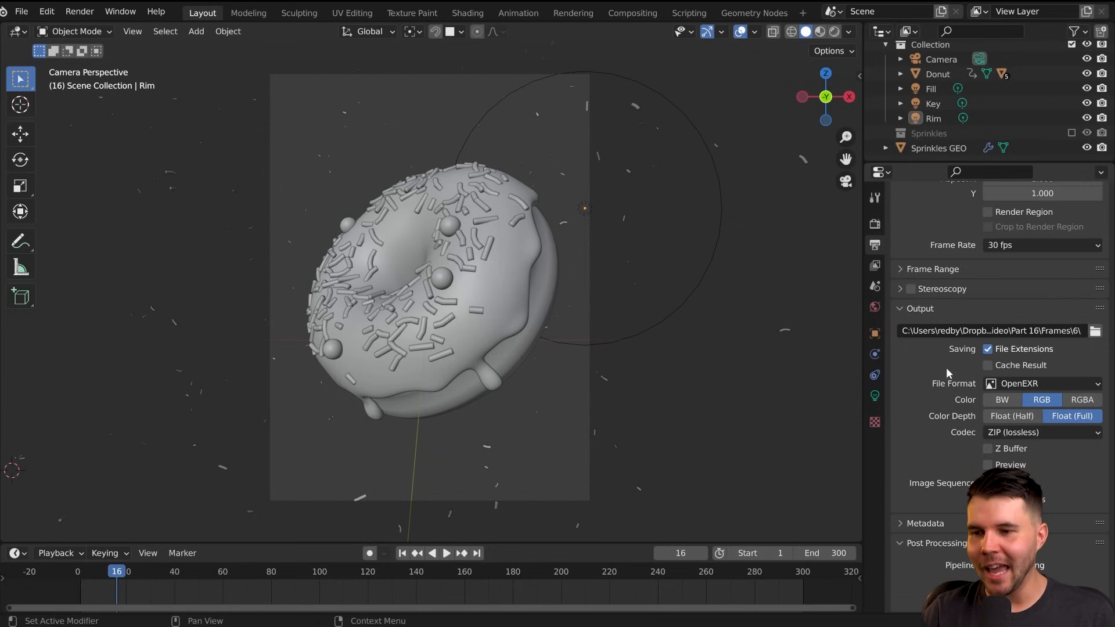
pyautogui.click(1015, 384)
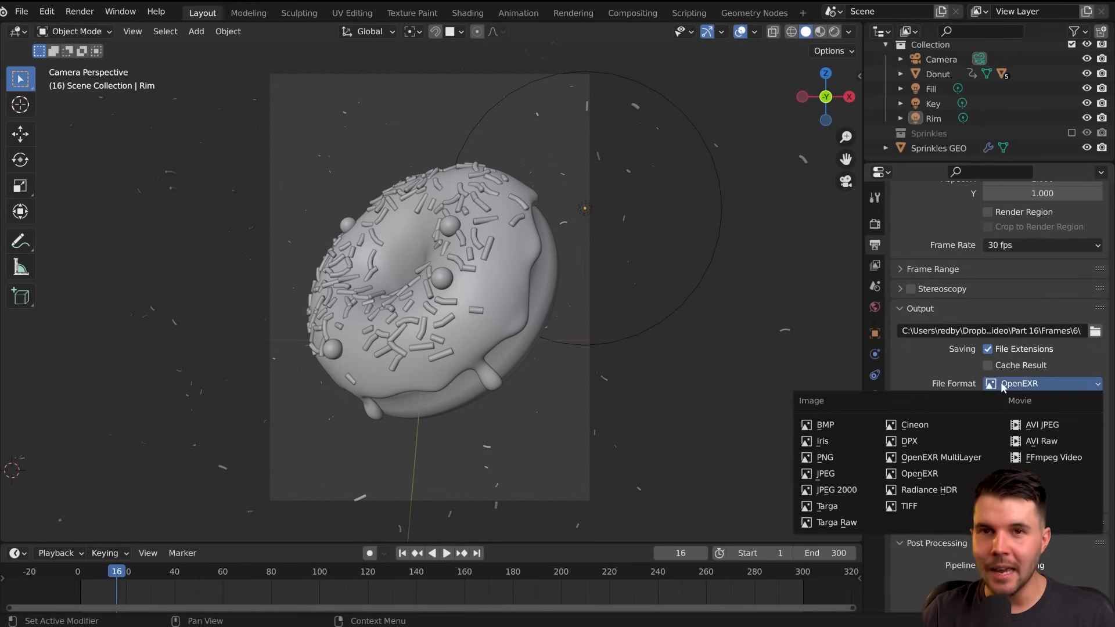
pyautogui.click(929, 474)
pyautogui.click(994, 384)
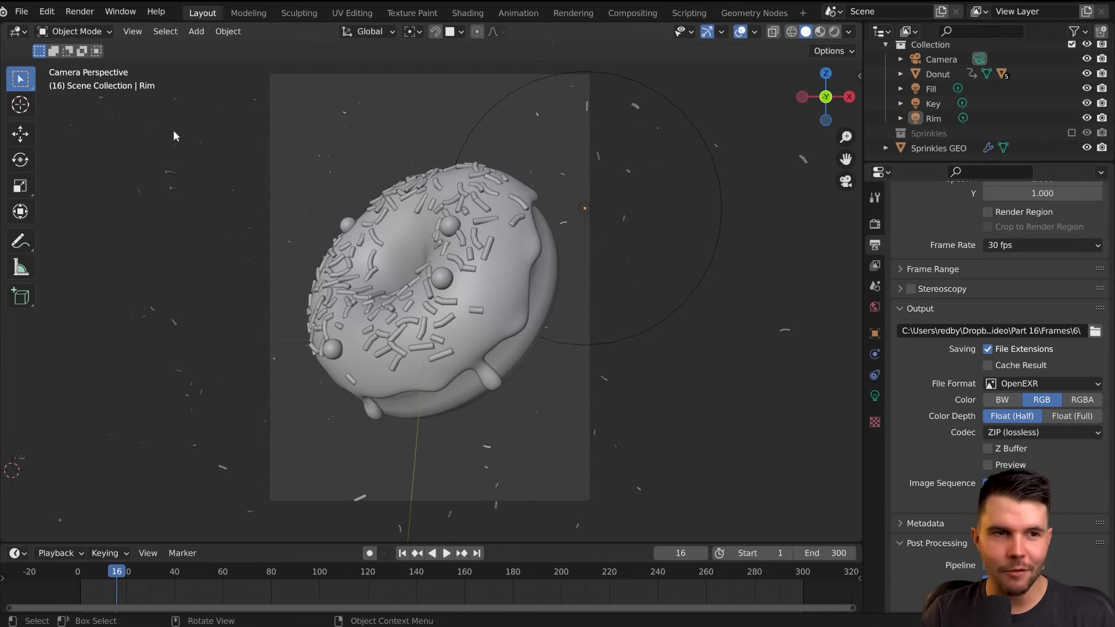
# - Check the output format settings, the render sampling values and the expanded denoising options before rendering the animation
pyautogui.click(79, 11)
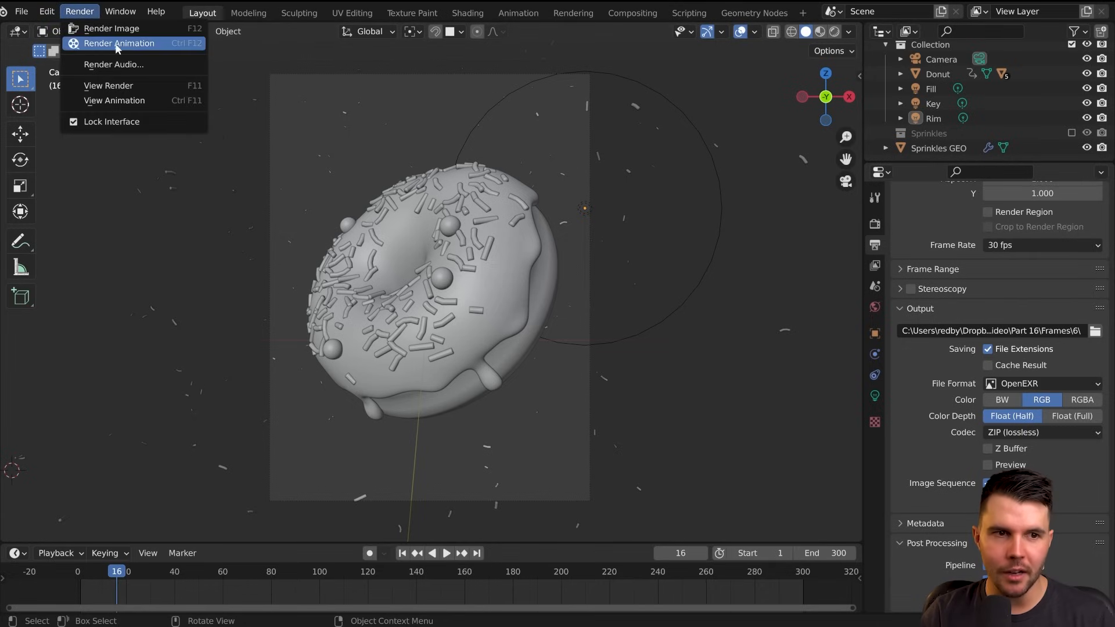
pyautogui.scroll(5, 1003, 360)
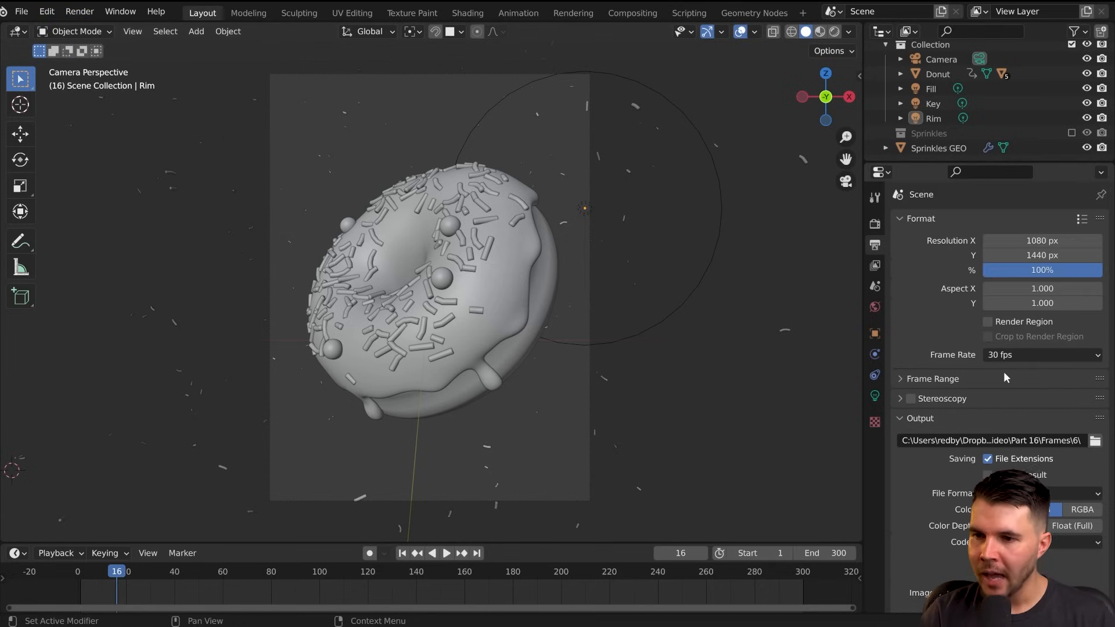
pyautogui.click(874, 225)
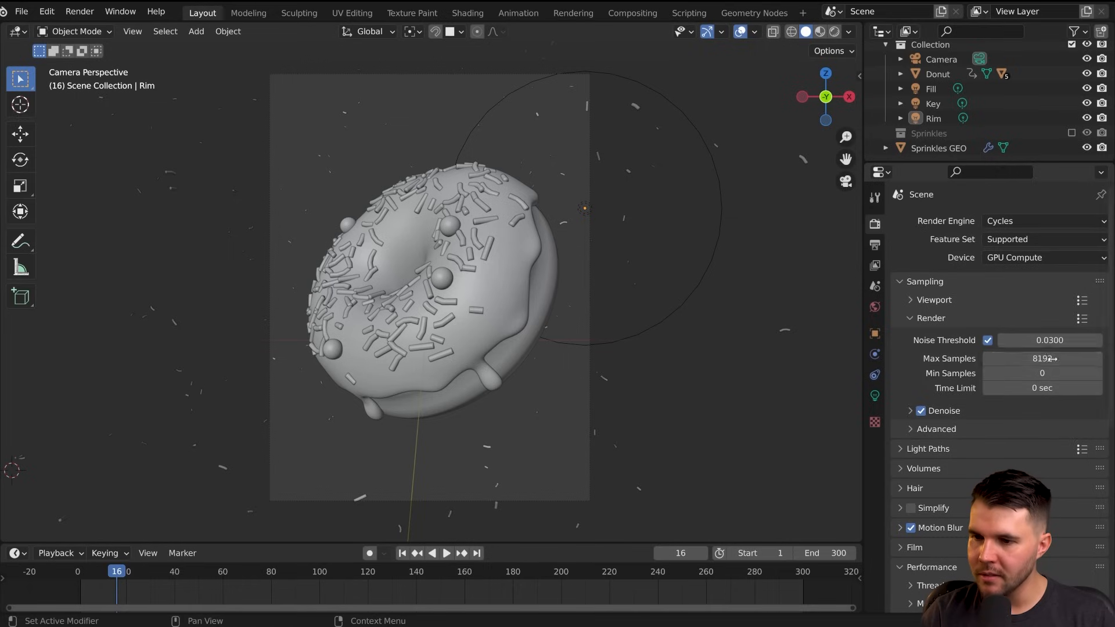
pyautogui.click(952, 412)
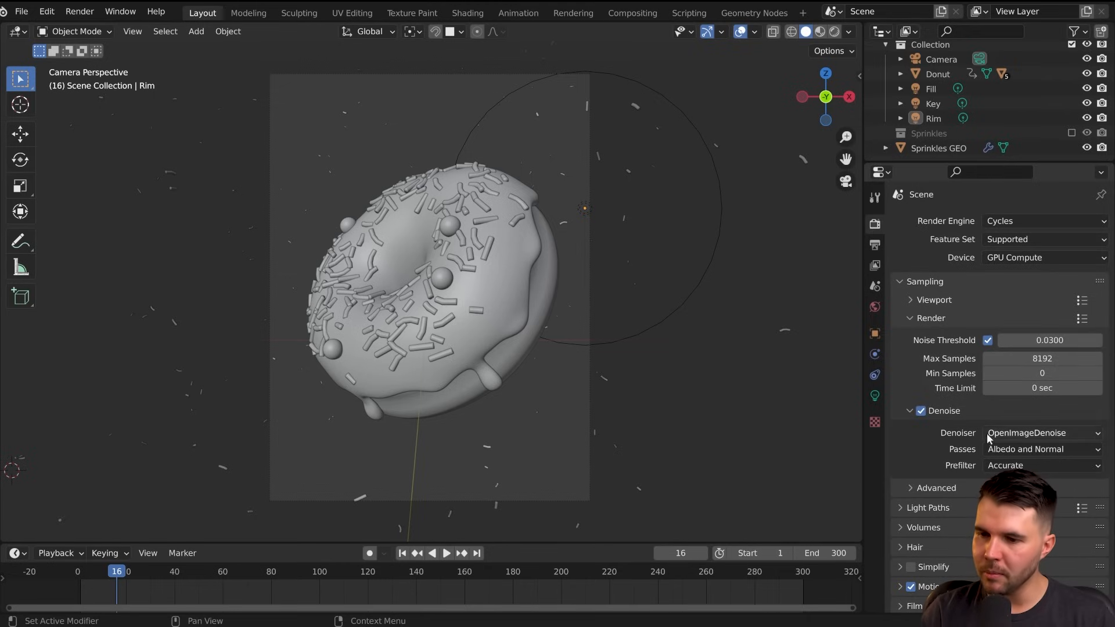
# - Try a render noise threshold of 0.01 with the max samples doubled to 16384, and undo both changes
pyautogui.click(1039, 340)
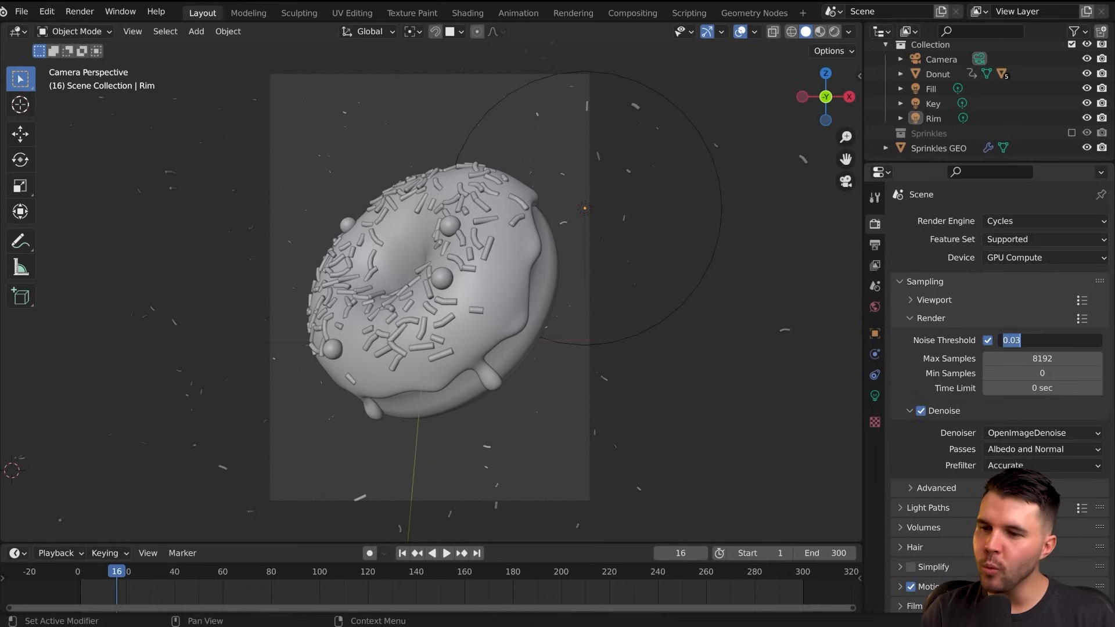
pyautogui.write('0.01')
pyautogui.press('Return')
pyautogui.doubleClick(1040, 358)
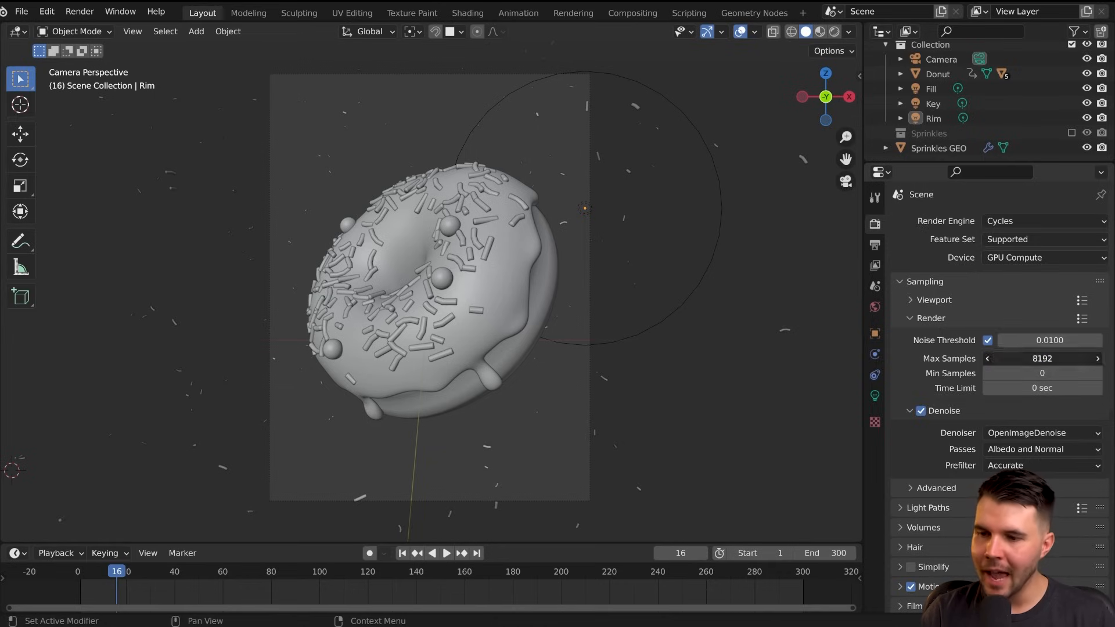
pyautogui.write('*2')
pyautogui.press('Return')
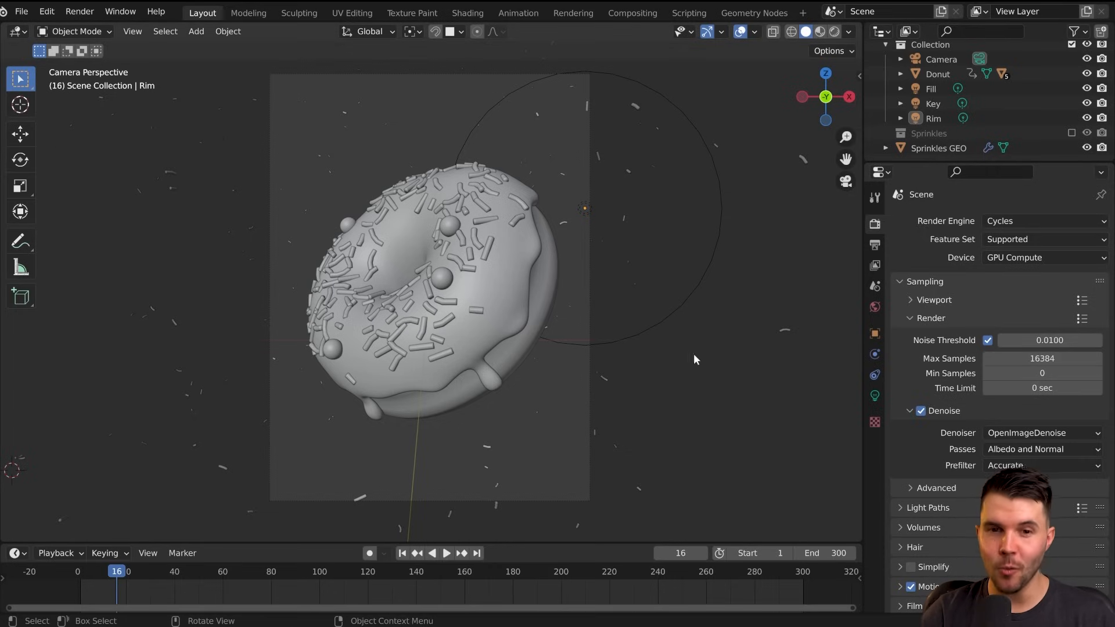
pyautogui.hotkey('ctrl', 'z')
pyautogui.hotkey('ctrl', 'z')
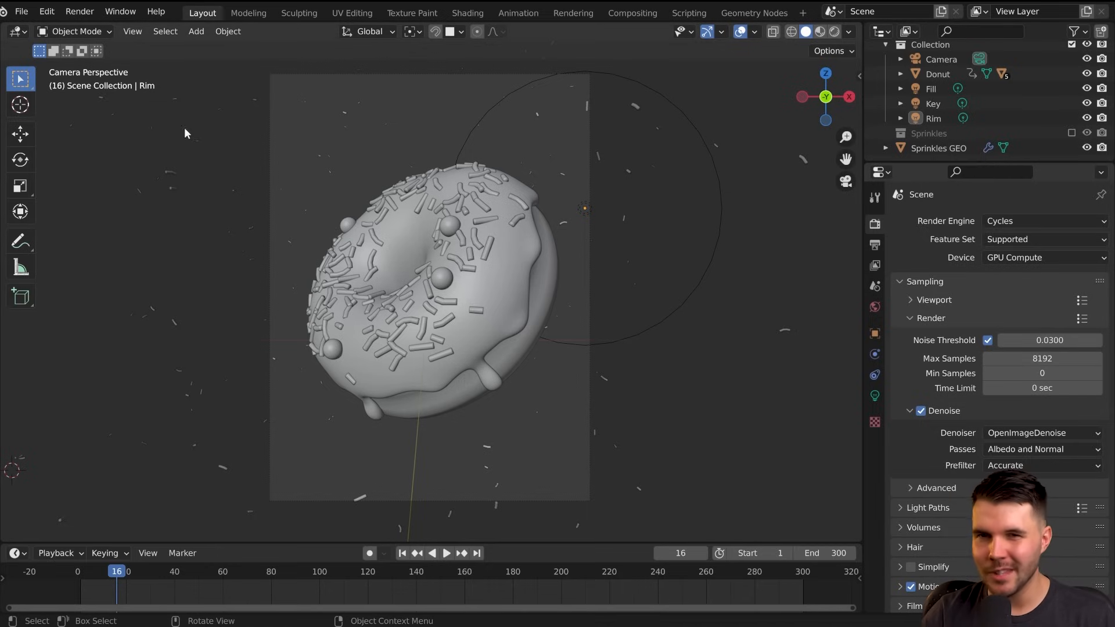
# - Start rendering the animation and stop it during the first frame
pyautogui.click(66, 12)
pyautogui.click(119, 45)
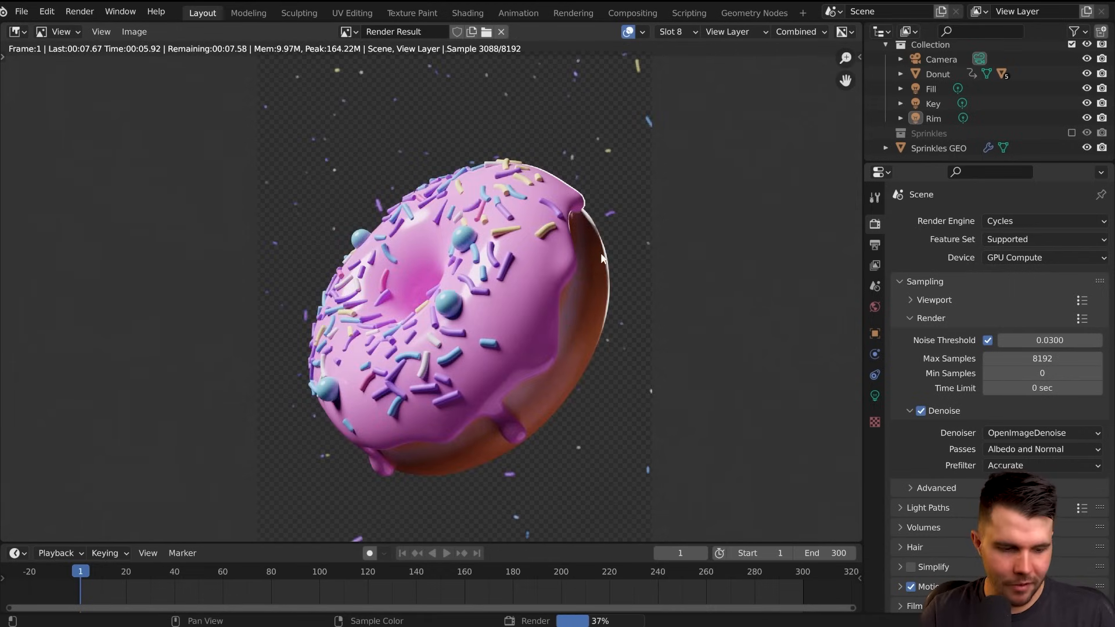
pyautogui.press('space')
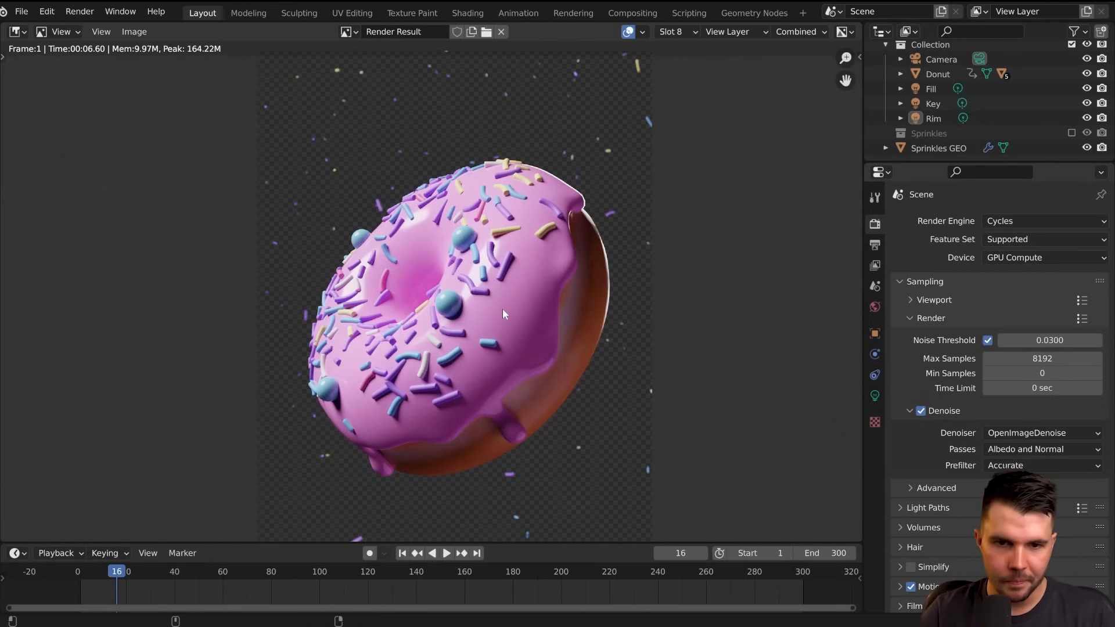
# - Switch to File Explorer and look through the rendered EXR frames in folder 5 inside Frames
pyautogui.hotkey('alt', 'Tab')
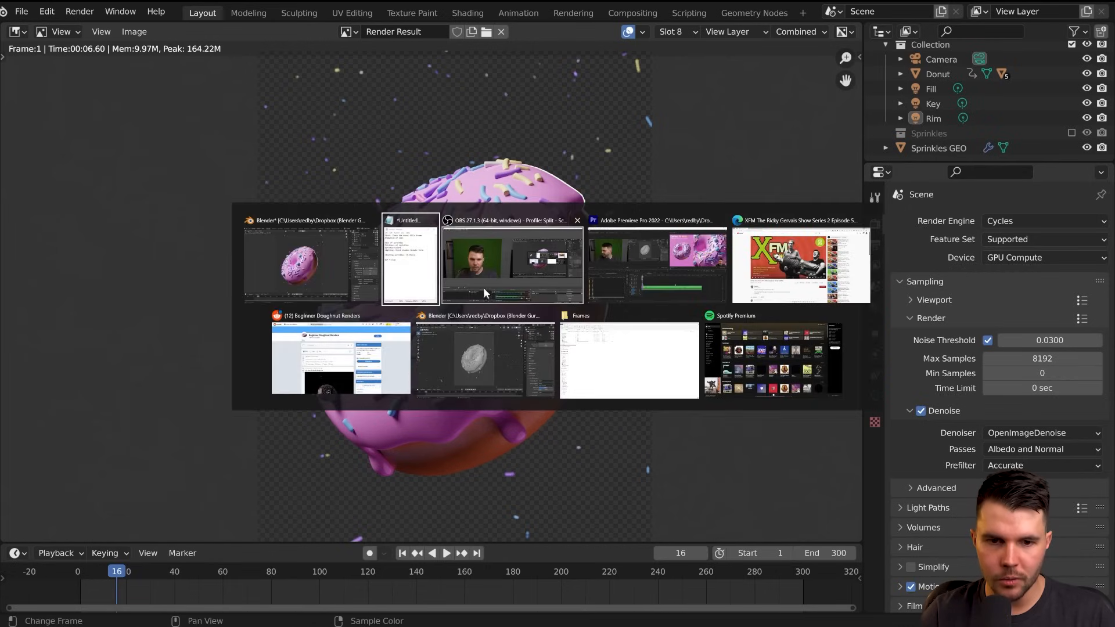
pyautogui.click(659, 360)
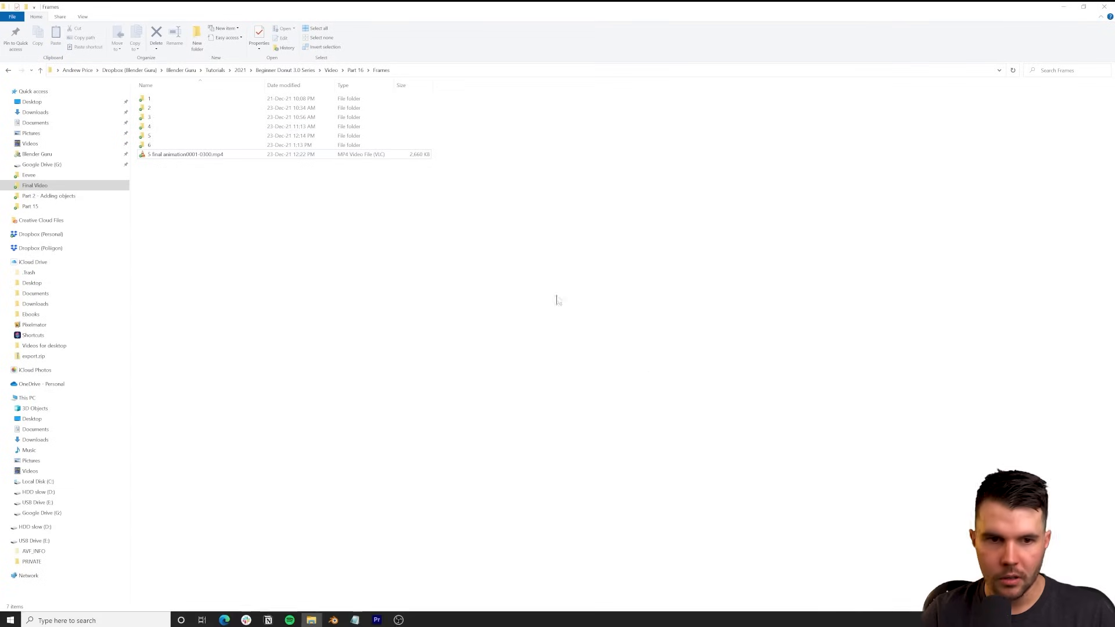
pyautogui.doubleClick(165, 137)
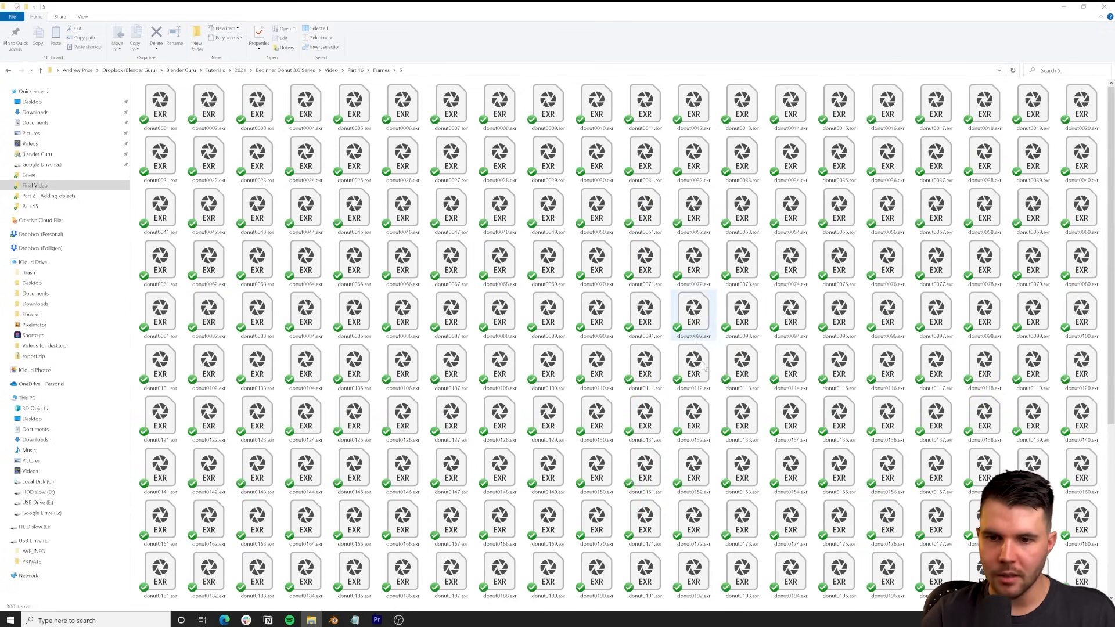
pyautogui.scroll(-5, 749, 388)
pyautogui.scroll(5, 749, 388)
# - View donut0001.exr in Photoshop, reading its alpha channel data as transparency, and minimize Photoshop
pyautogui.click(160, 104)
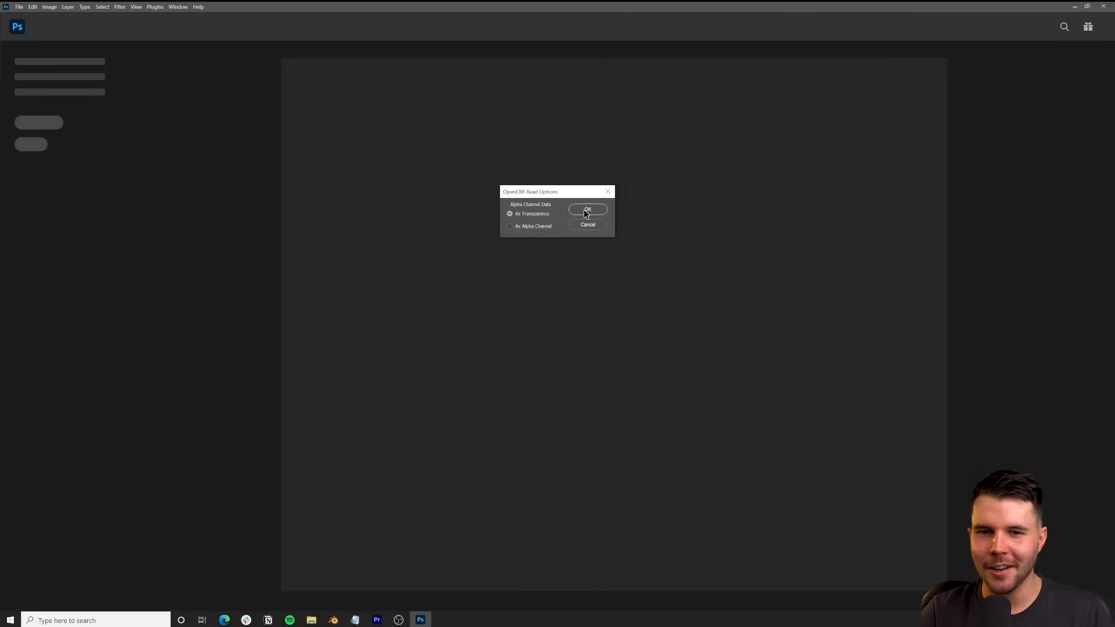
pyautogui.click(587, 210)
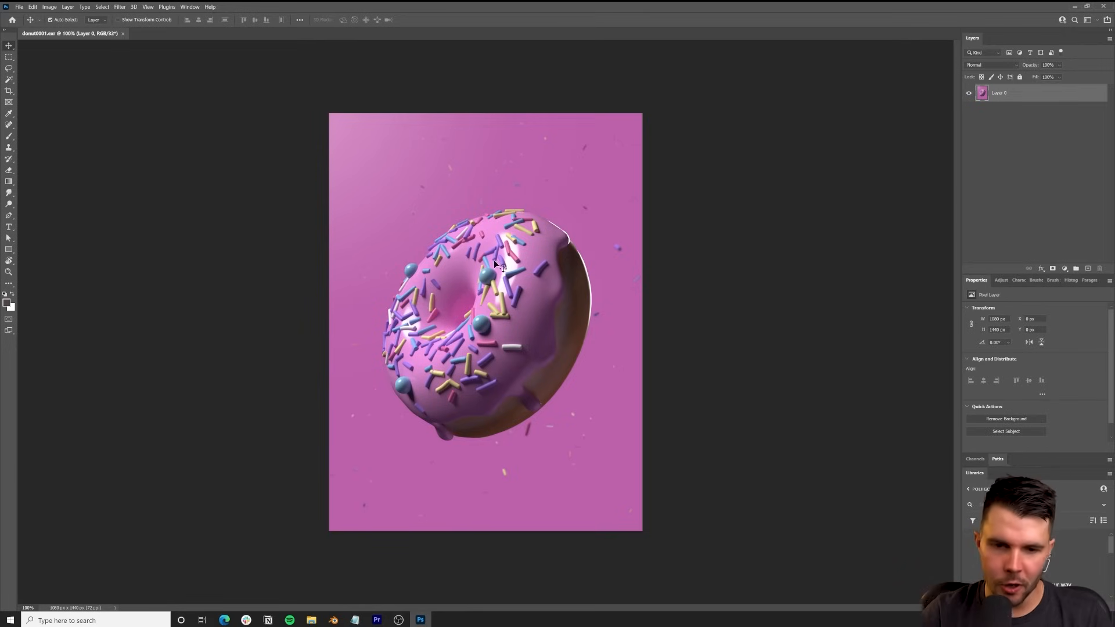
pyautogui.click(1076, 7)
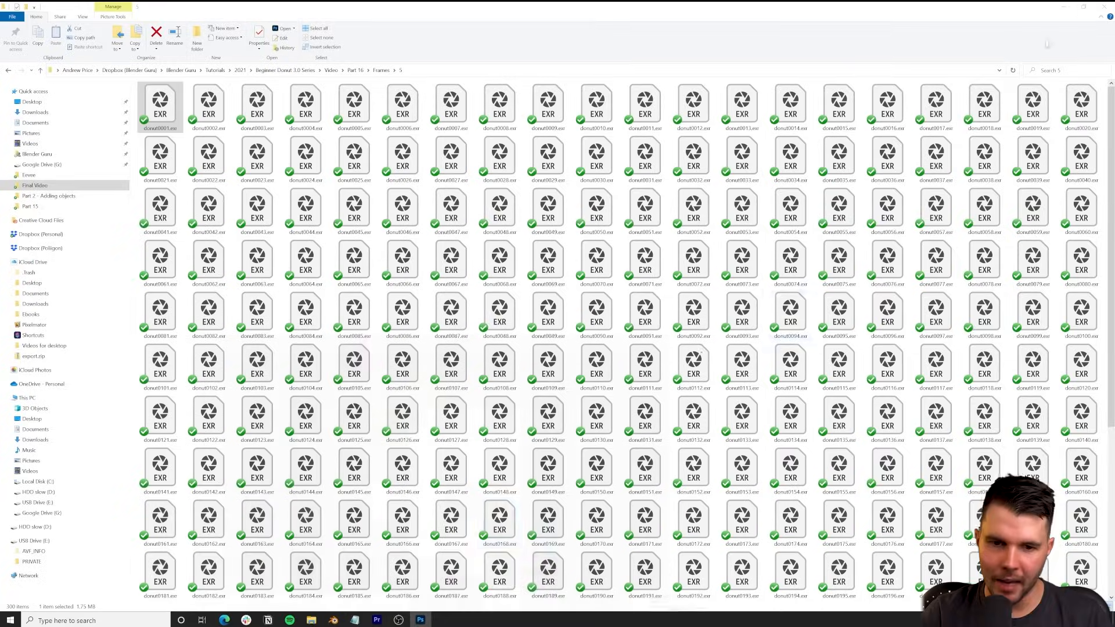
# - Switch back to the Blender window with the donut render and view the whole rendered frame
pyautogui.moveTo(338, 623)
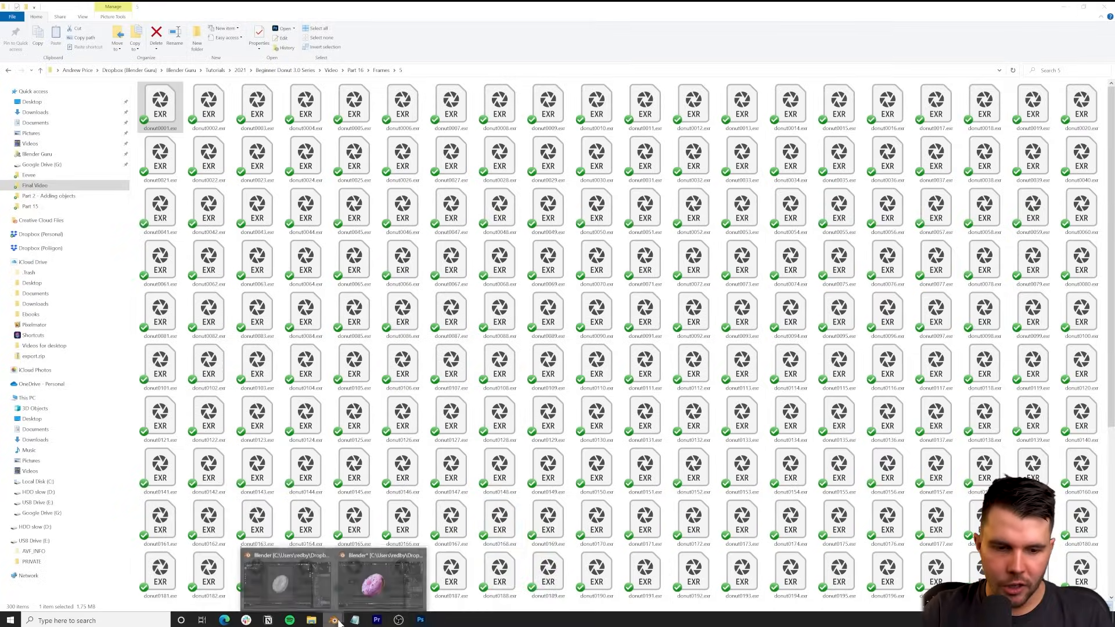
pyautogui.click(344, 584)
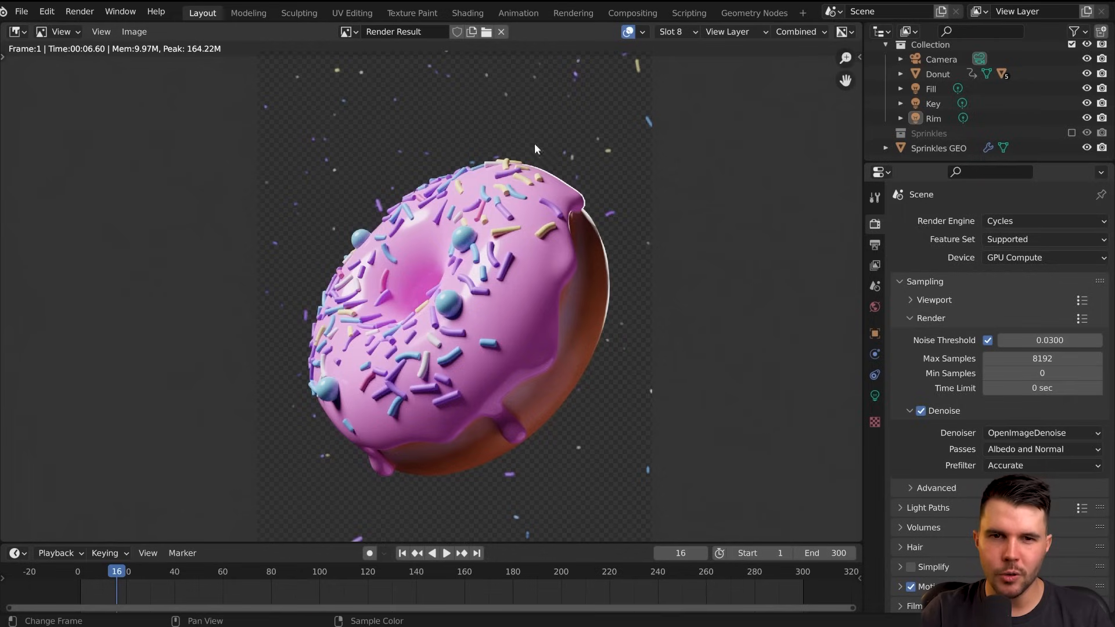
pyautogui.scroll(-1, 521, 308)
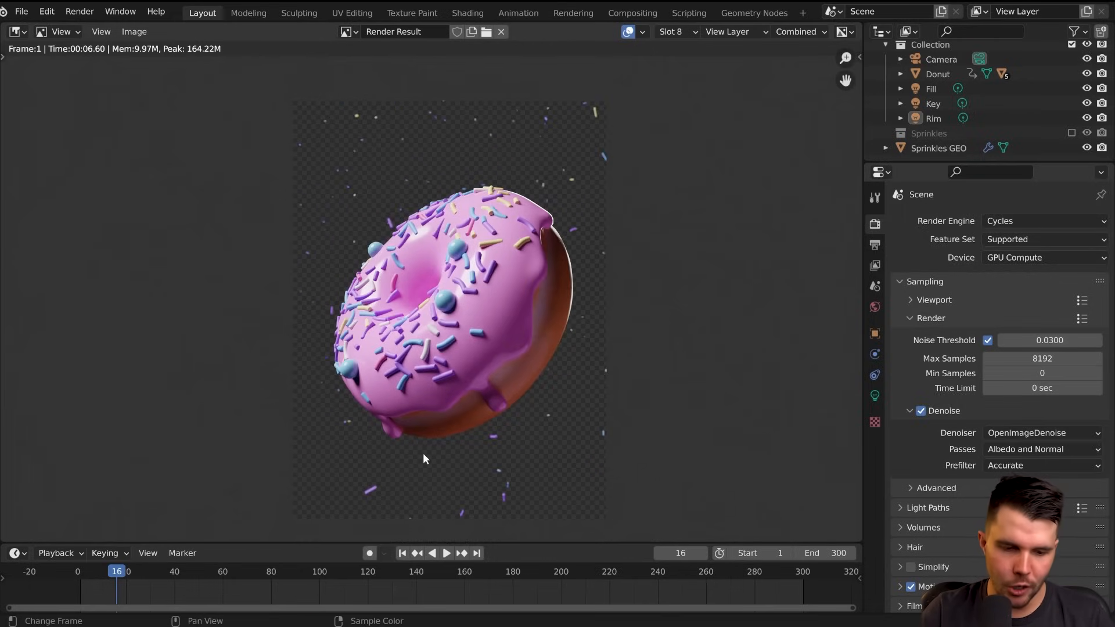
# - Launch a second Blender instance and create a new Video Editing file in it
pyautogui.press('super')
pyautogui.rightClick(337, 622)
pyautogui.click(326, 575)
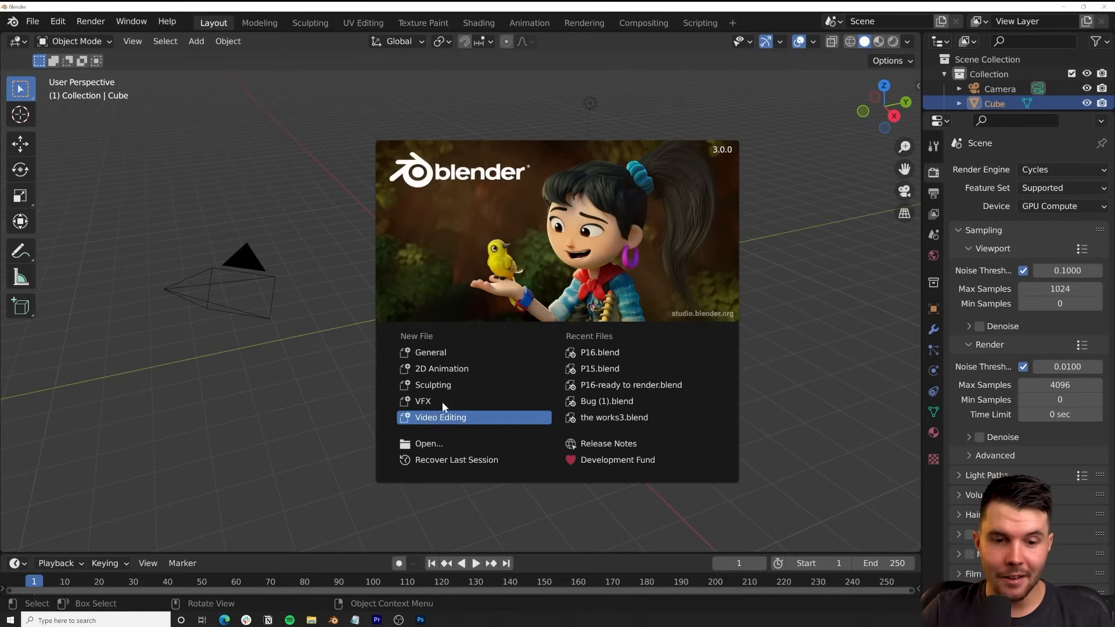
pyautogui.click(454, 417)
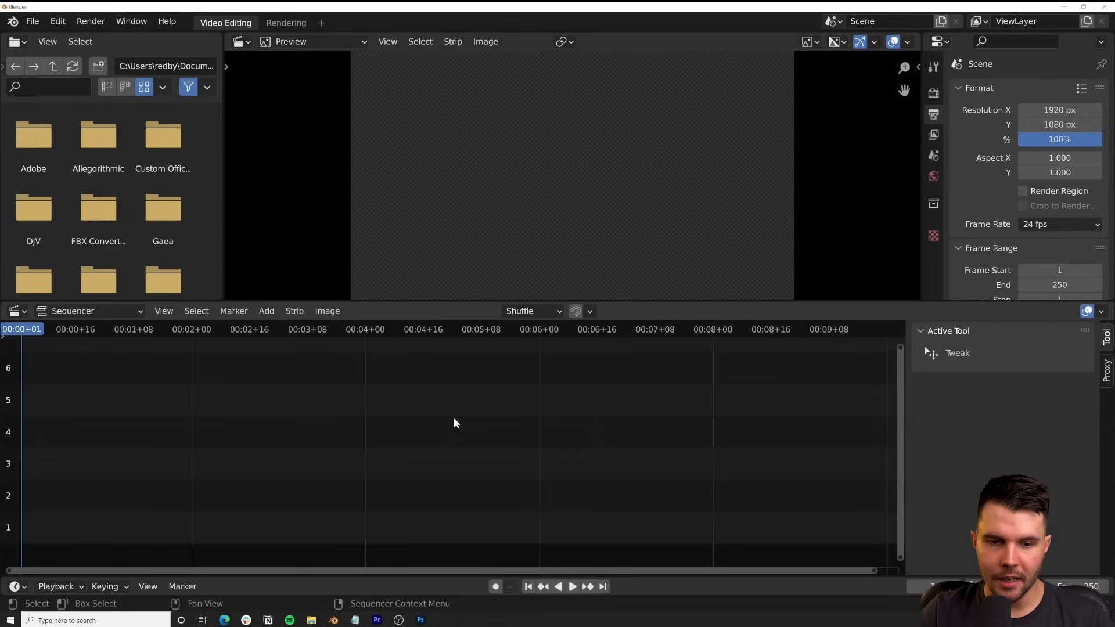
pyautogui.click(35, 26)
pyautogui.moveTo(116, 39)
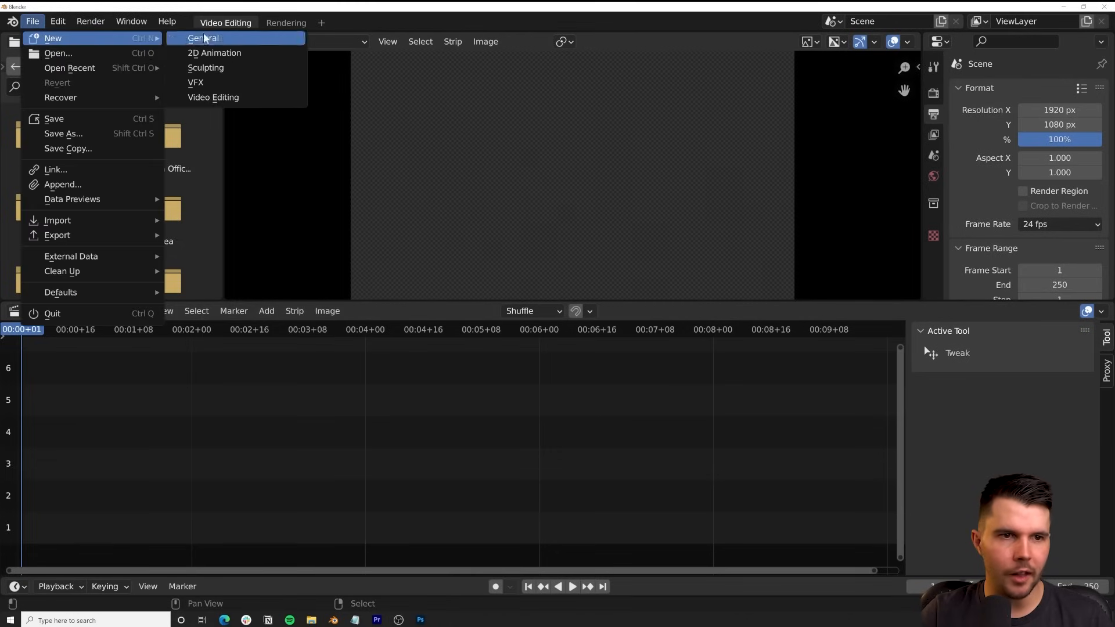
pyautogui.click(221, 97)
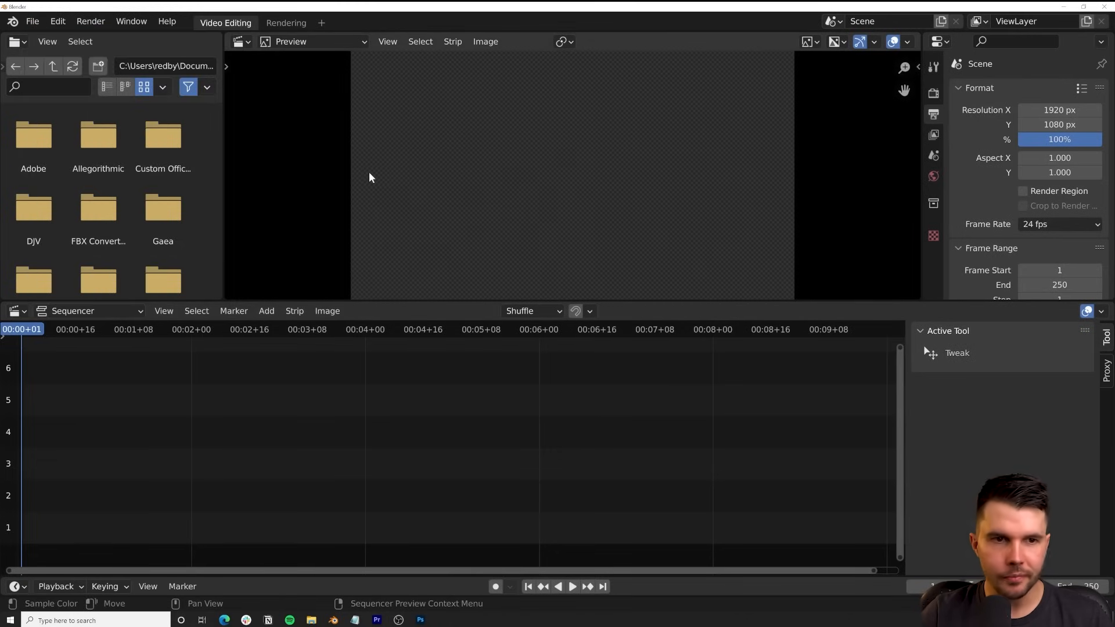
# - Frame the empty sequencer timeline and switch the video editing window to fullscreen
pyautogui.press('Home')
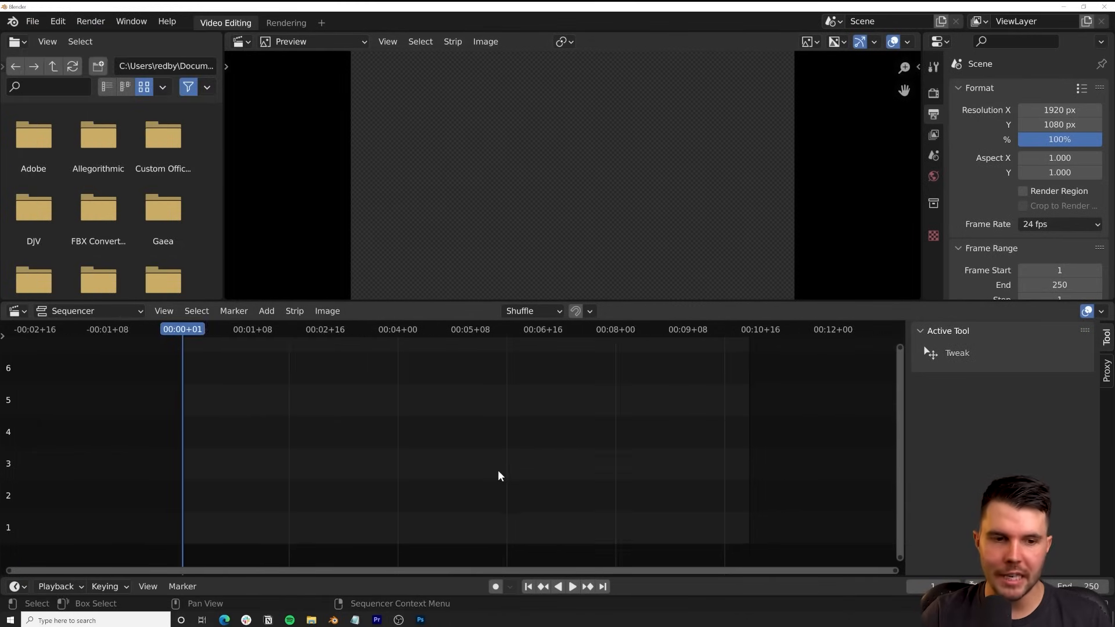
pyautogui.moveTo(548, 464); pyautogui.dragTo(536, 460, button='middle')
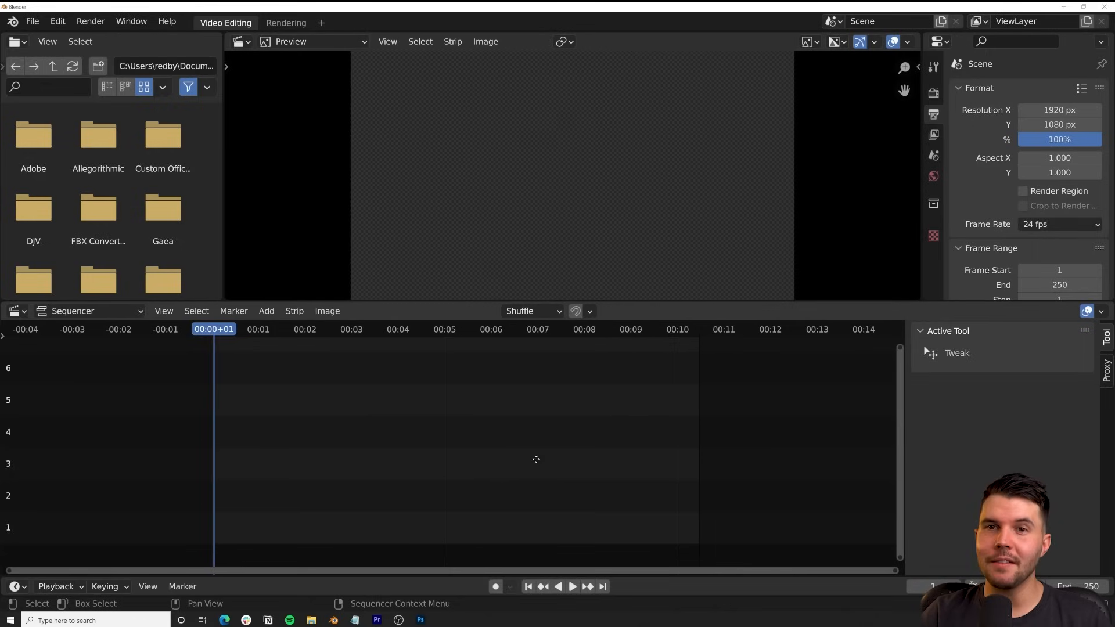
pyautogui.click(132, 21)
pyautogui.click(145, 75)
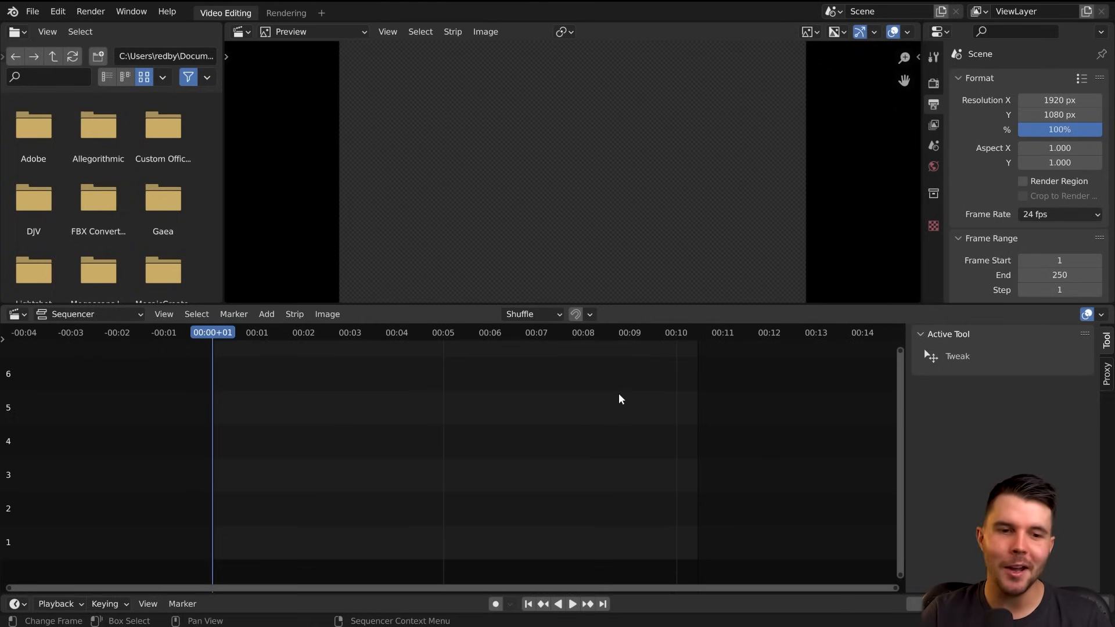
pyautogui.moveTo(535, 419); pyautogui.dragTo(470, 428, button='middle')
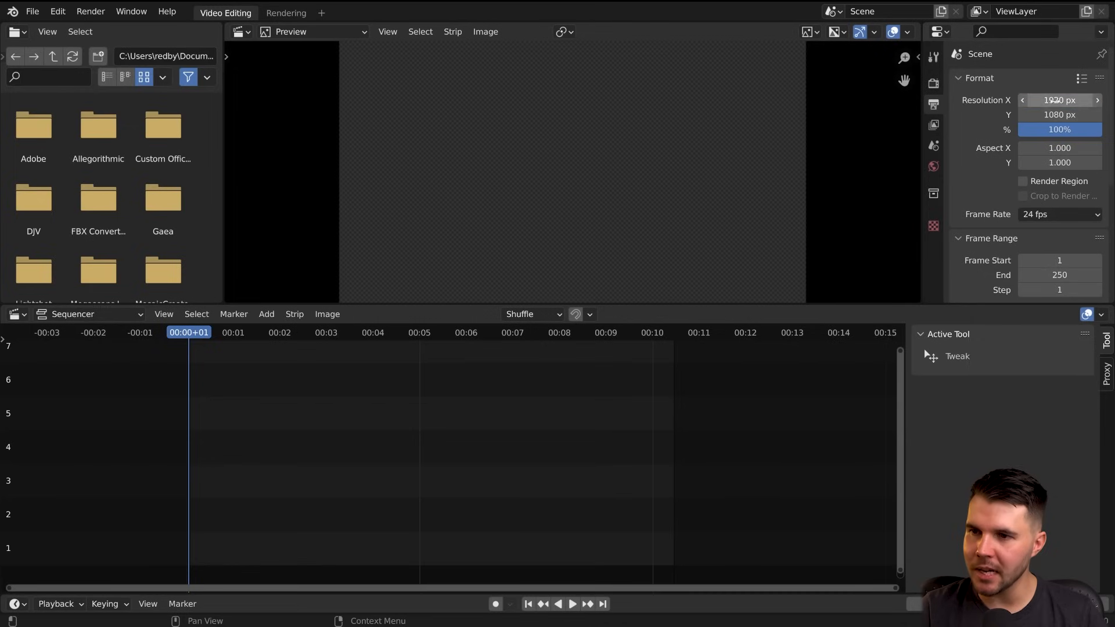
# - Check the donut project's output resolution and set the video editing project's resolution to 1080 by 1440 px
pyautogui.click(1054, 100)
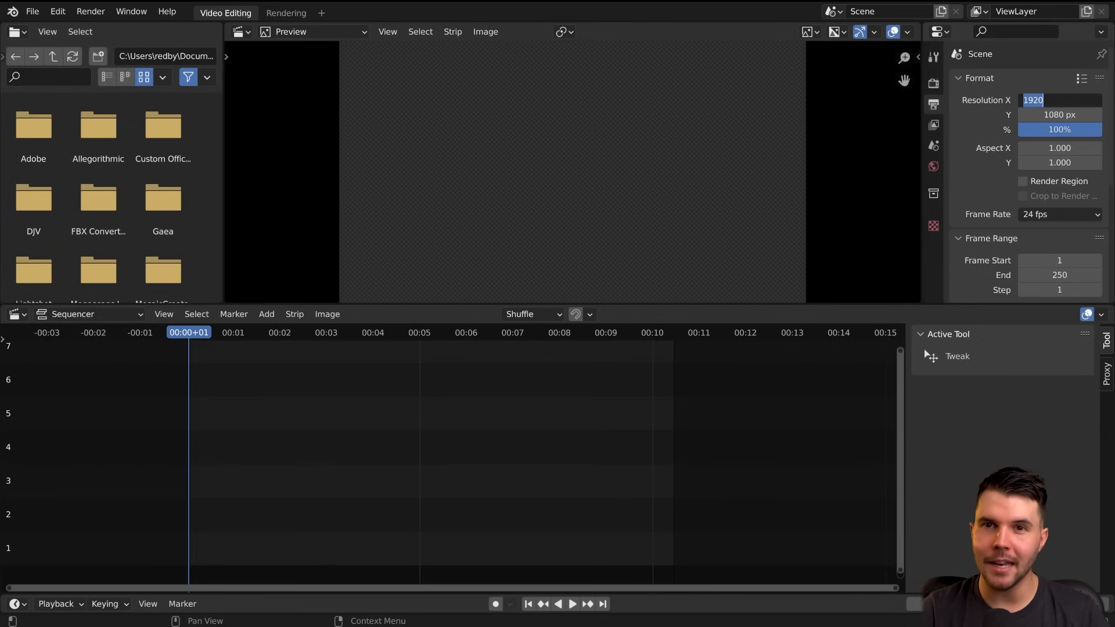
pyautogui.hotkey('alt', 'Tab')
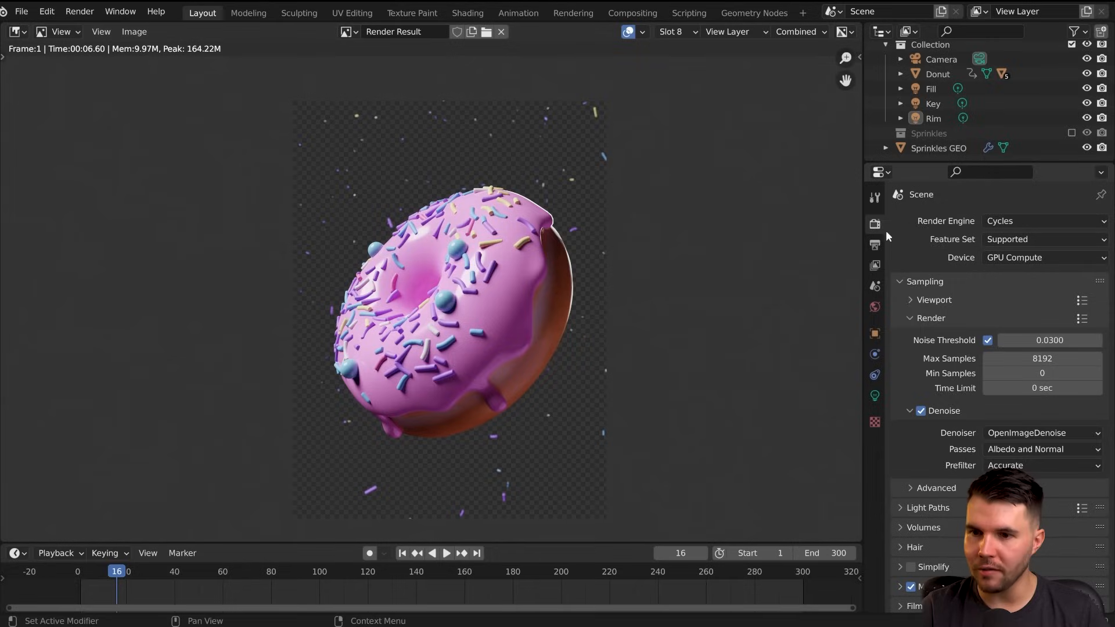
pyautogui.click(876, 244)
pyautogui.hotkey('alt', 'Tab')
pyautogui.click(1054, 100)
pyautogui.write('1080')
pyautogui.press('Tab')
pyautogui.write('144')
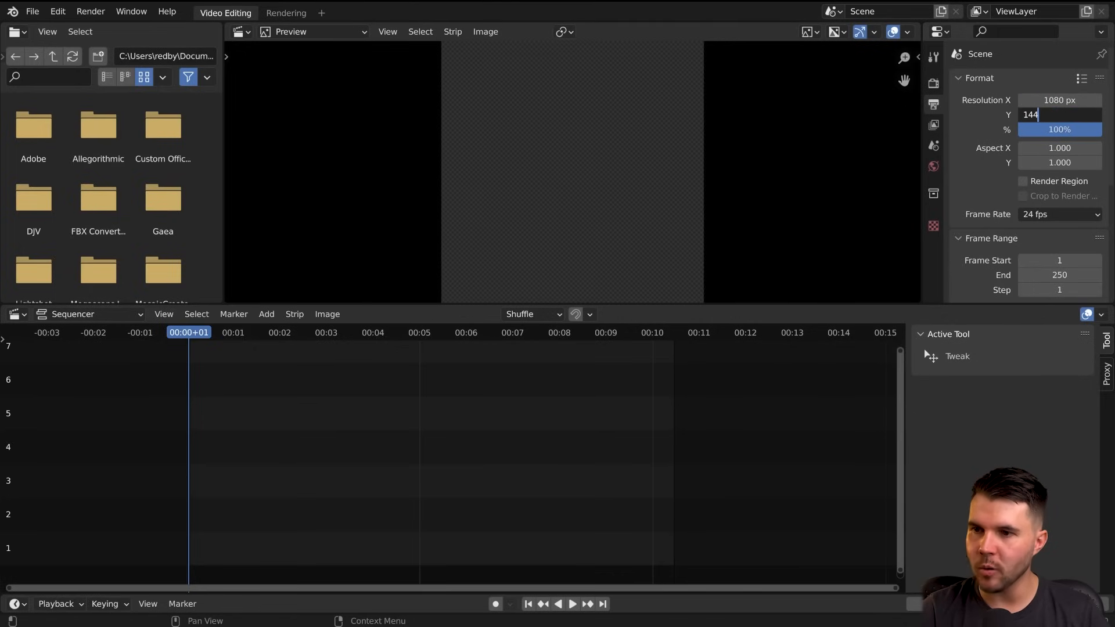
pyautogui.write('0')
pyautogui.press('Return')
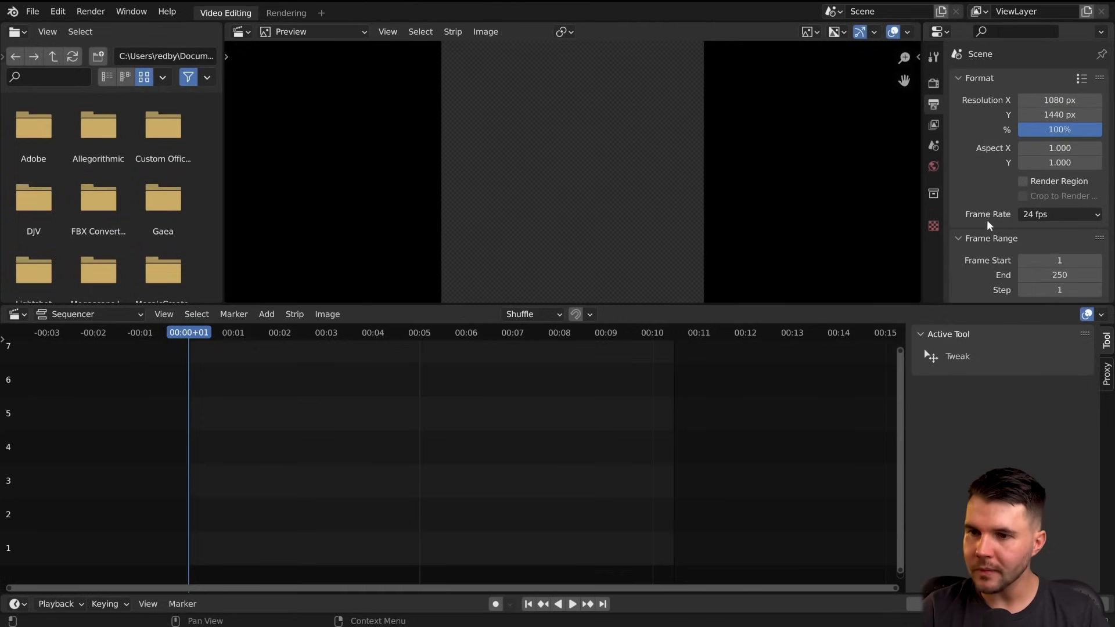
# - Set the video editing project's frame rate to 30 fps
pyautogui.scroll(-2, 990, 226)
pyautogui.click(1052, 169)
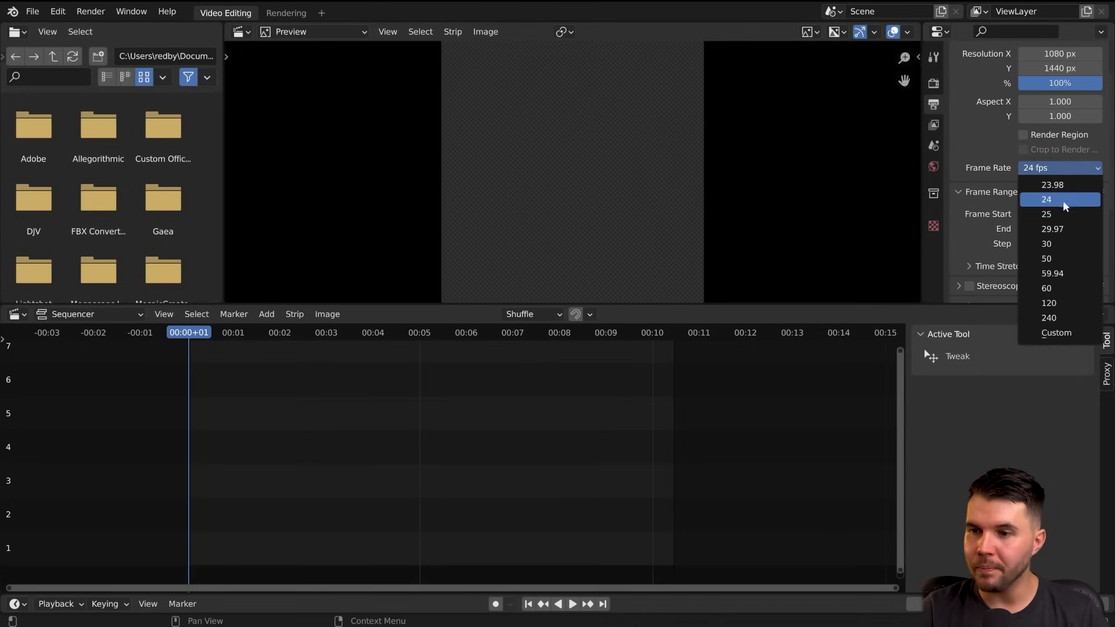
pyautogui.click(1046, 199)
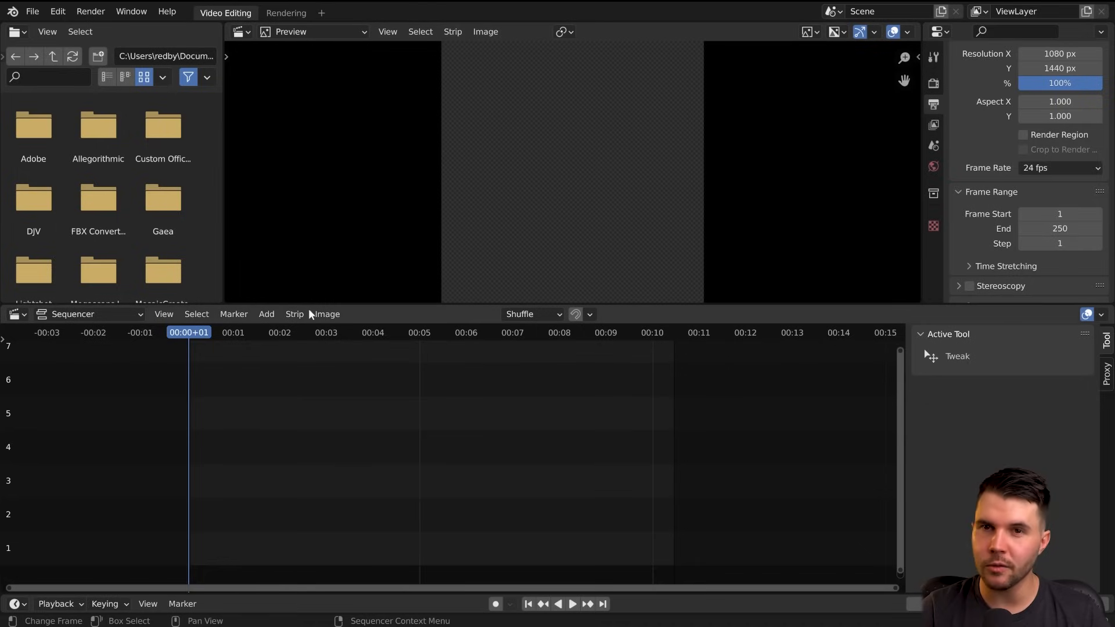
pyautogui.click(1065, 169)
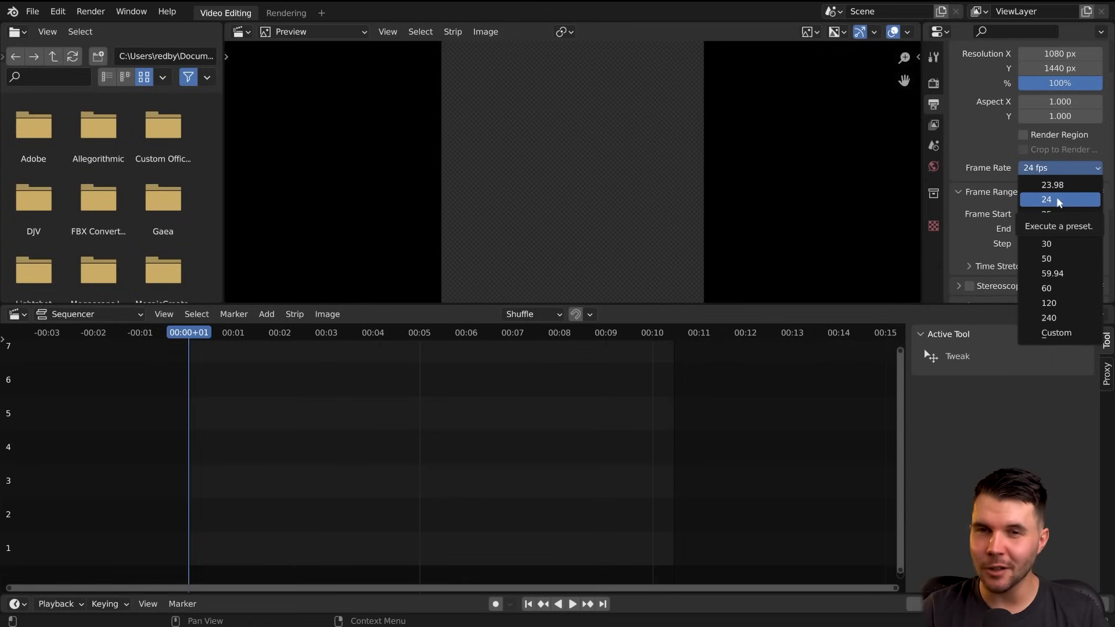
pyautogui.click(1068, 250)
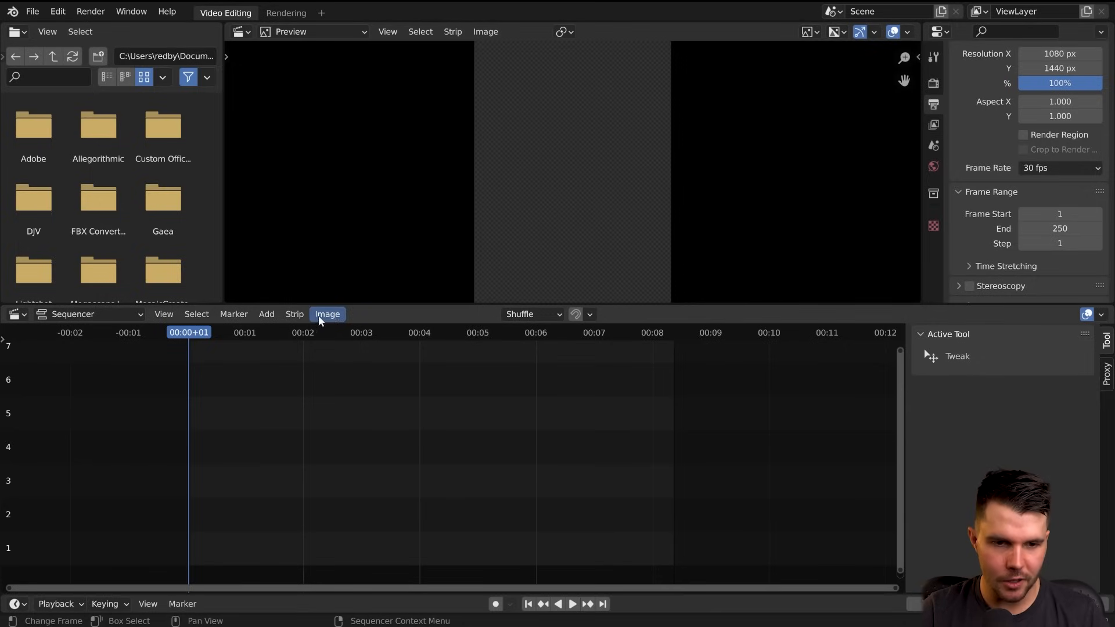
# - Add an image sequence strip to the sequencer using all the donut EXR frames from the Frames\5 folder
pyautogui.click(268, 314)
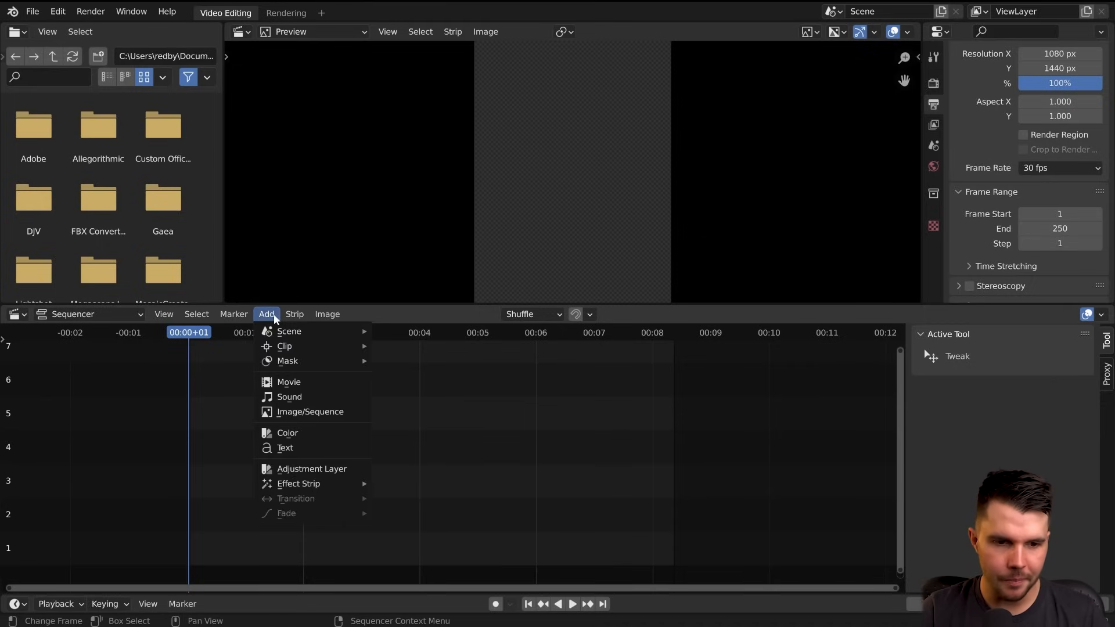
pyautogui.click(308, 414)
pyautogui.scroll(-3, 93, 453)
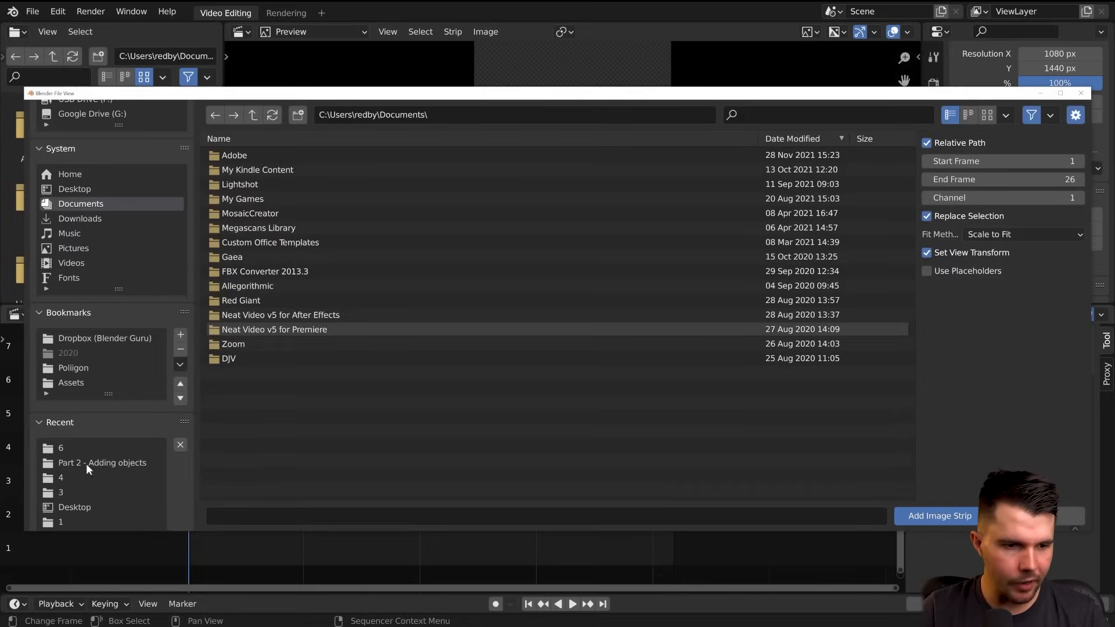
pyautogui.click(104, 448)
pyautogui.click(254, 114)
pyautogui.doubleClick(231, 172)
pyautogui.press('a')
pyautogui.click(914, 517)
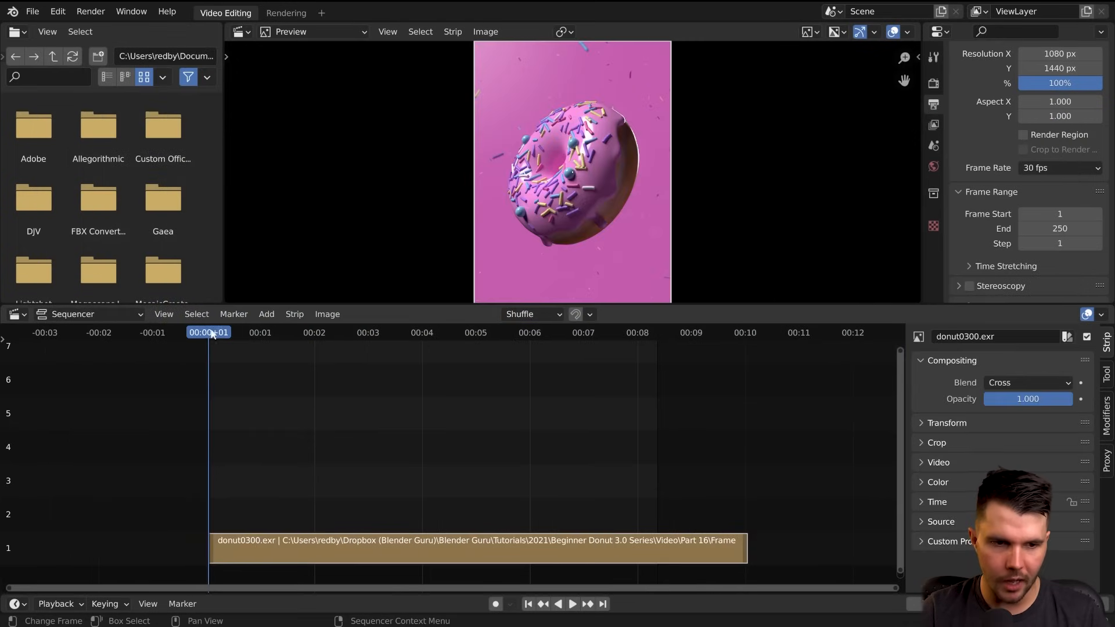
# - Play back the start of the new strip and look at the order of the frame files in the image sequence browser
pyautogui.press('space')
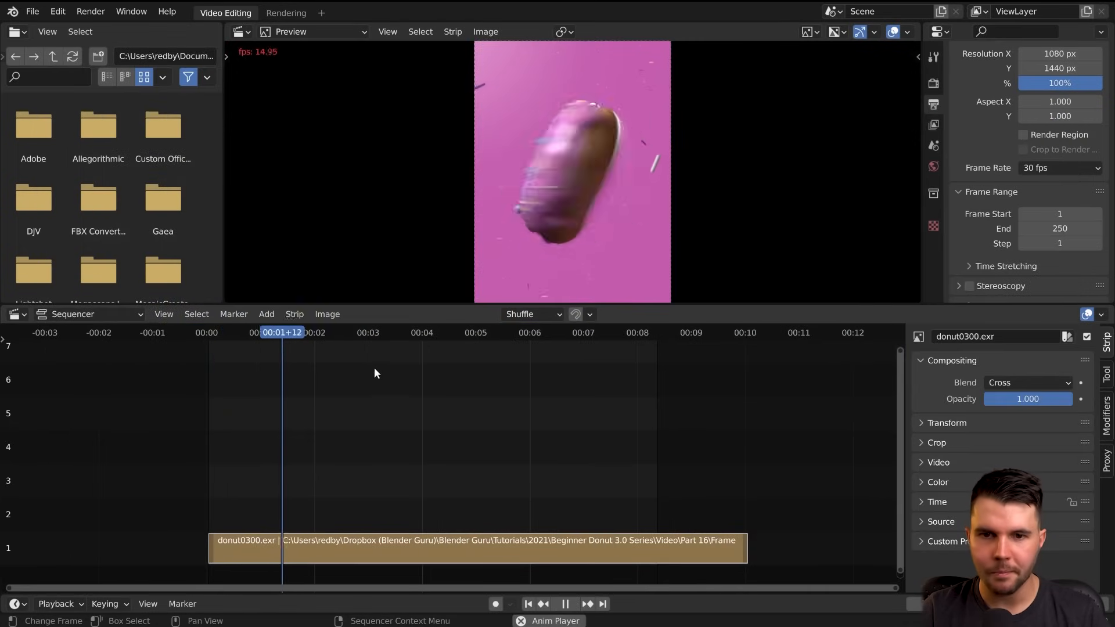
pyautogui.press('Escape')
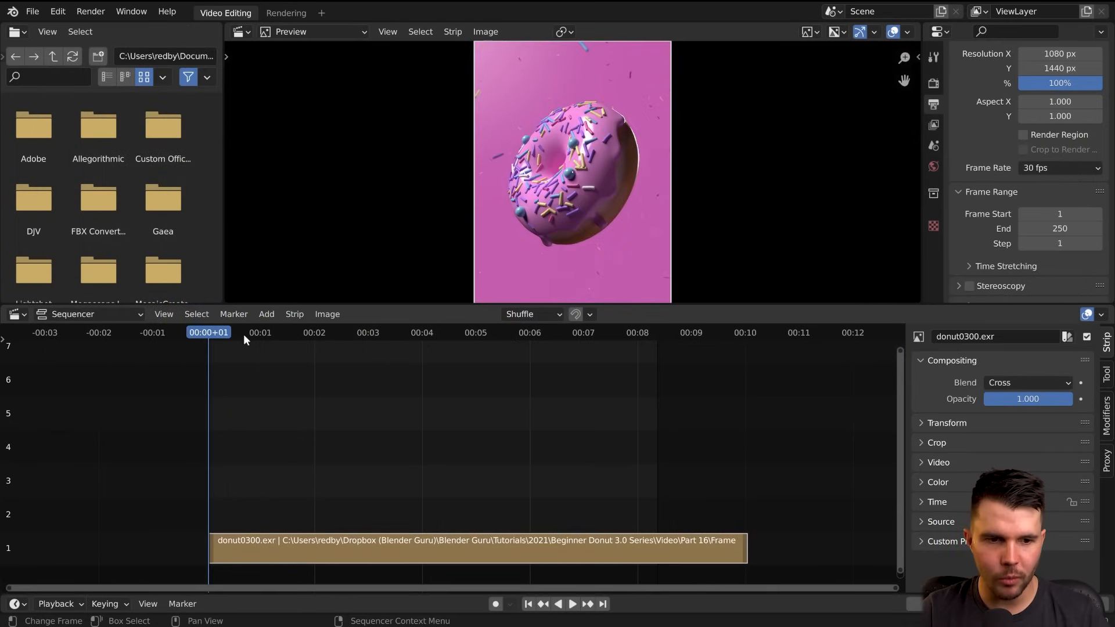
pyautogui.click(267, 313)
pyautogui.click(301, 407)
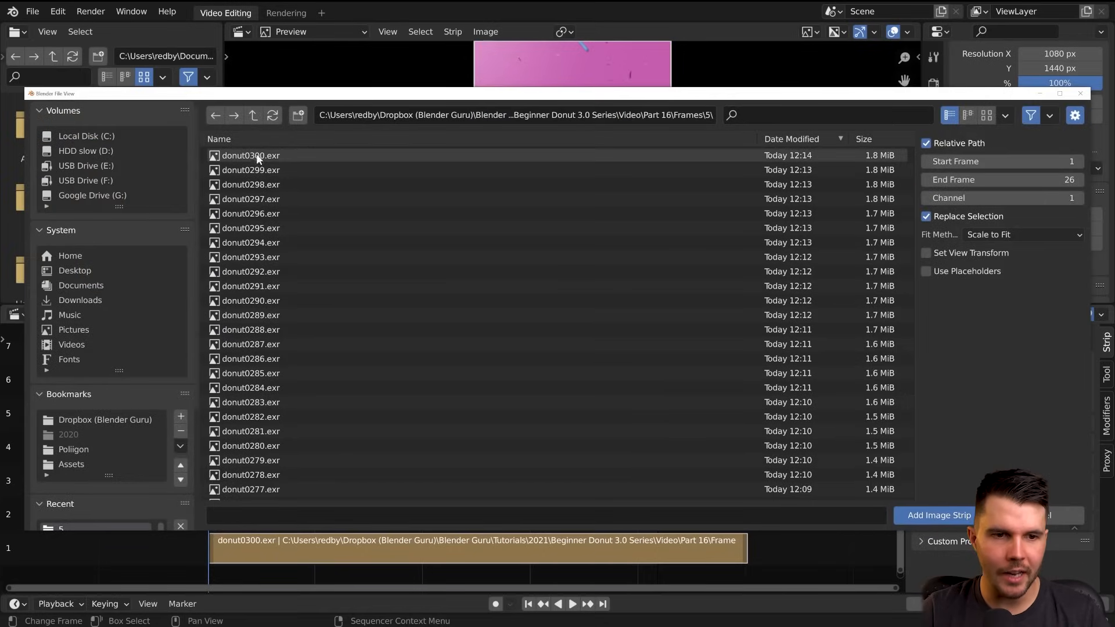
pyautogui.press('Escape')
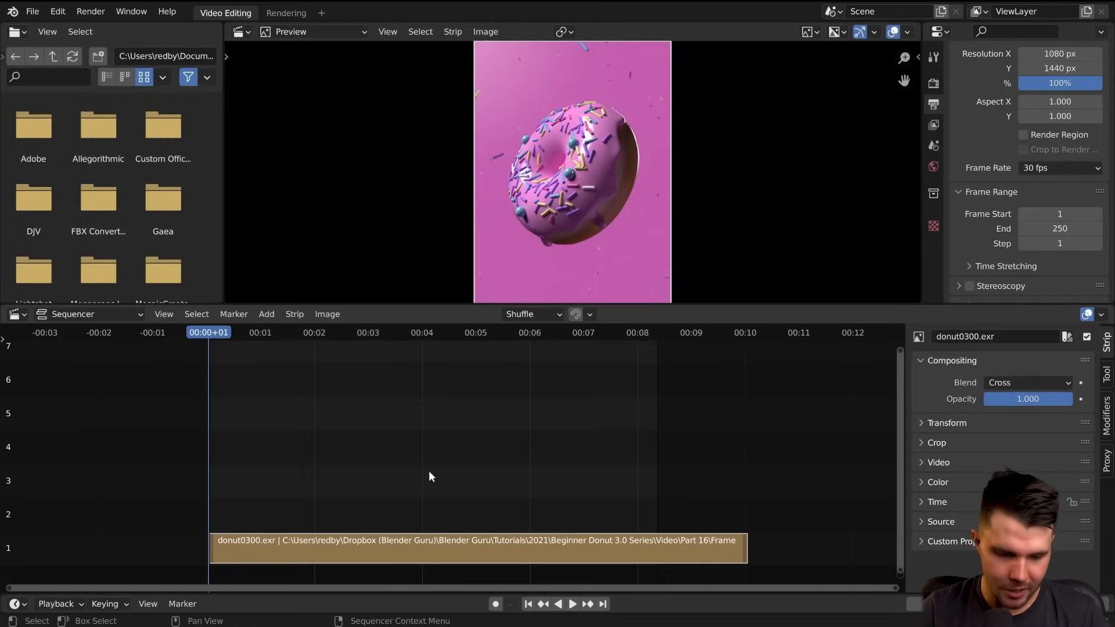
# - Reverse the frame order of the donut image strip in its Video settings and play the sequence
pyautogui.scroll(-1, 447, 458)
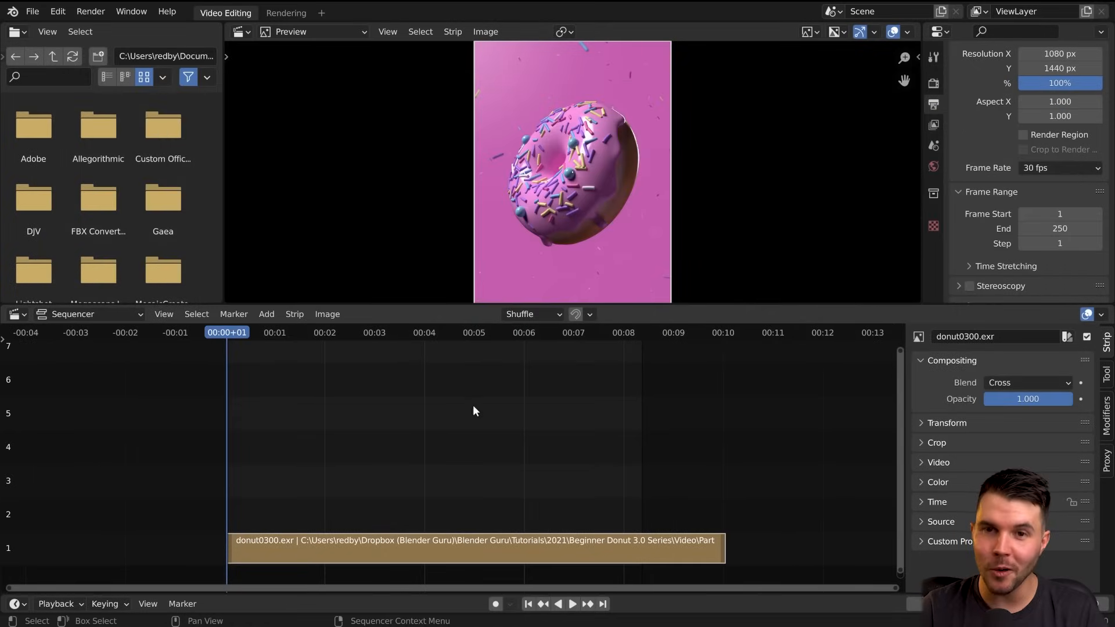
pyautogui.press('space')
pyautogui.press('n')
pyautogui.press('n')
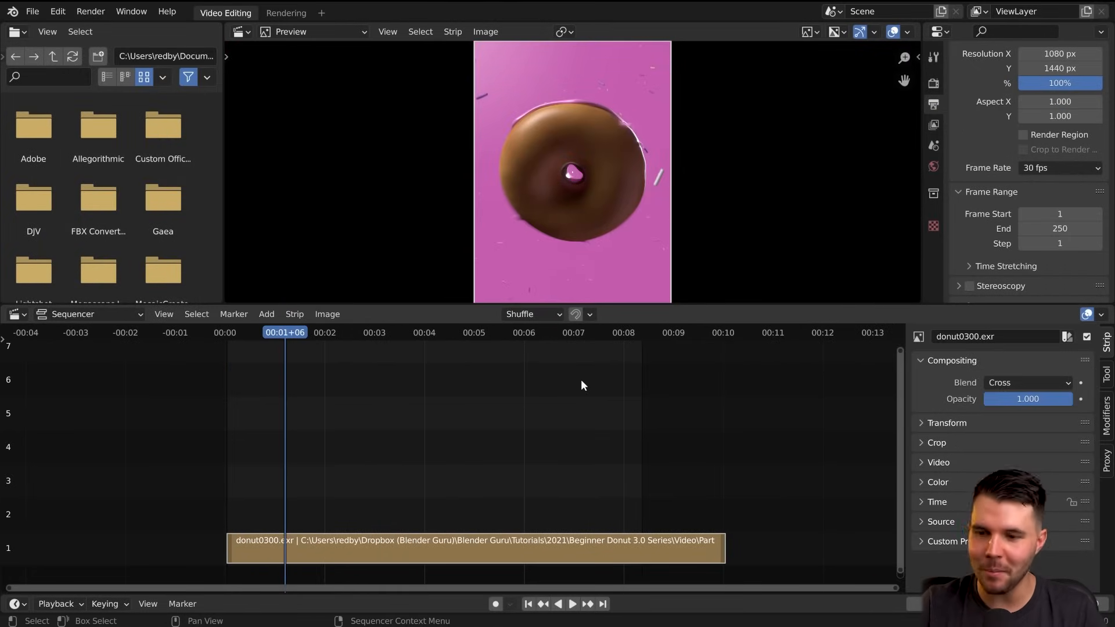
pyautogui.press('n')
pyautogui.press('n')
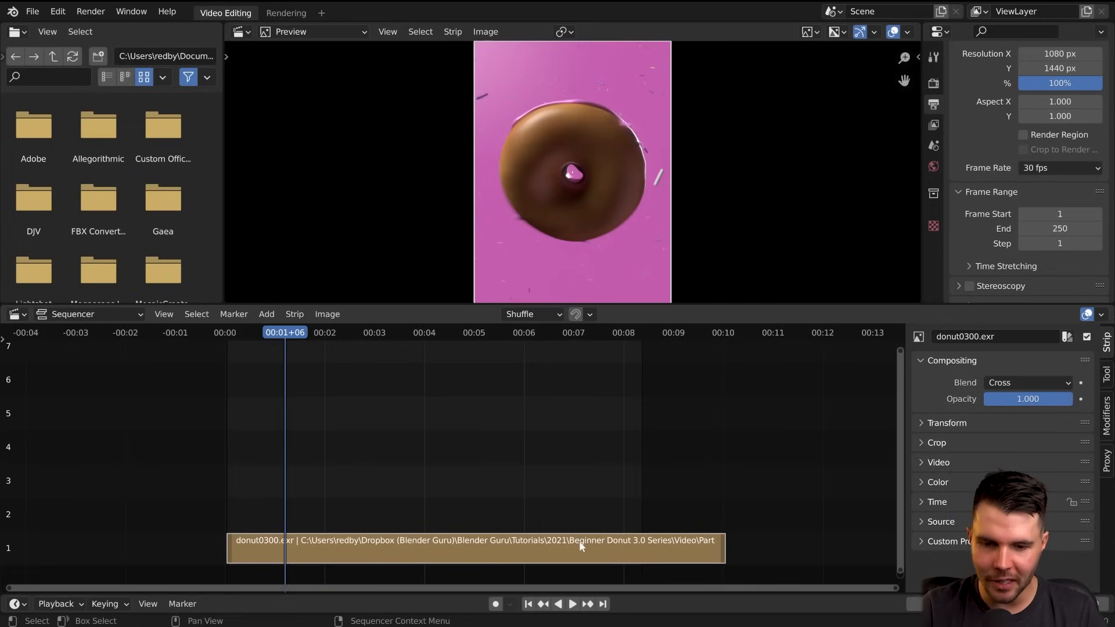
pyautogui.click(929, 462)
pyautogui.click(1024, 500)
pyautogui.press('space')
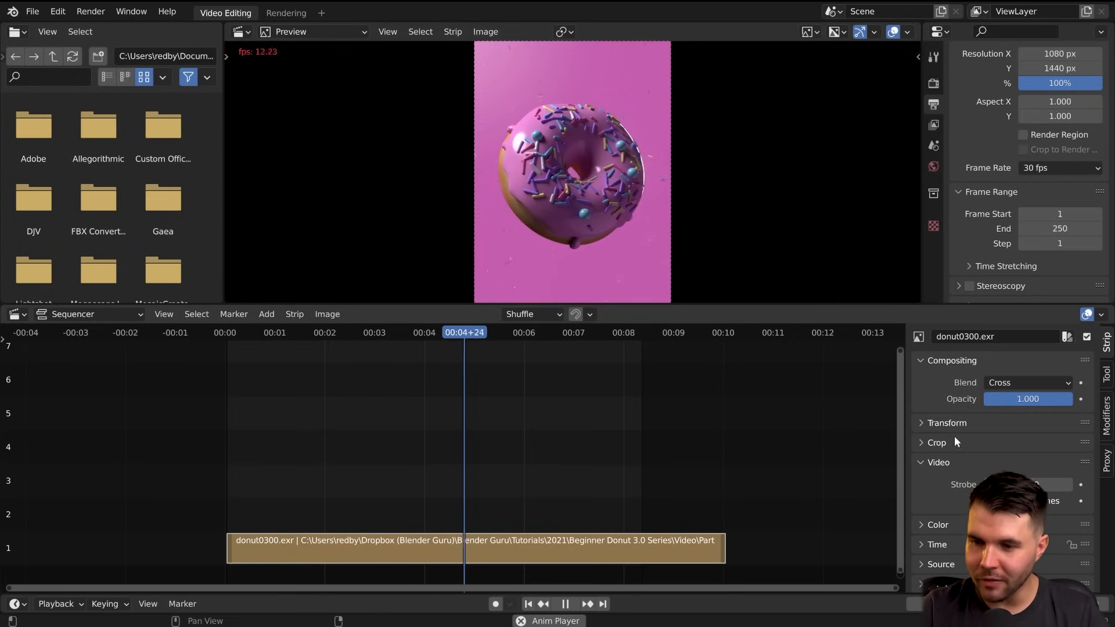
# - Stop playback and try out the strip's scale in its Transform settings, leaving it at 1, and hide the sidebar
pyautogui.click(947, 423)
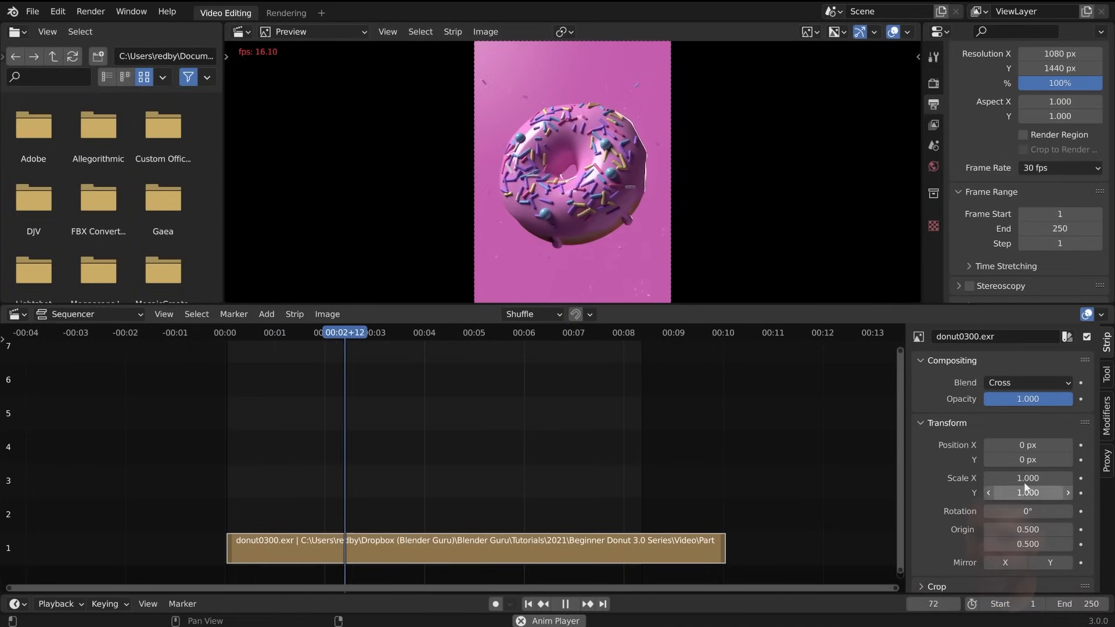
pyautogui.press('space')
pyautogui.write('1')
pyautogui.press('Return')
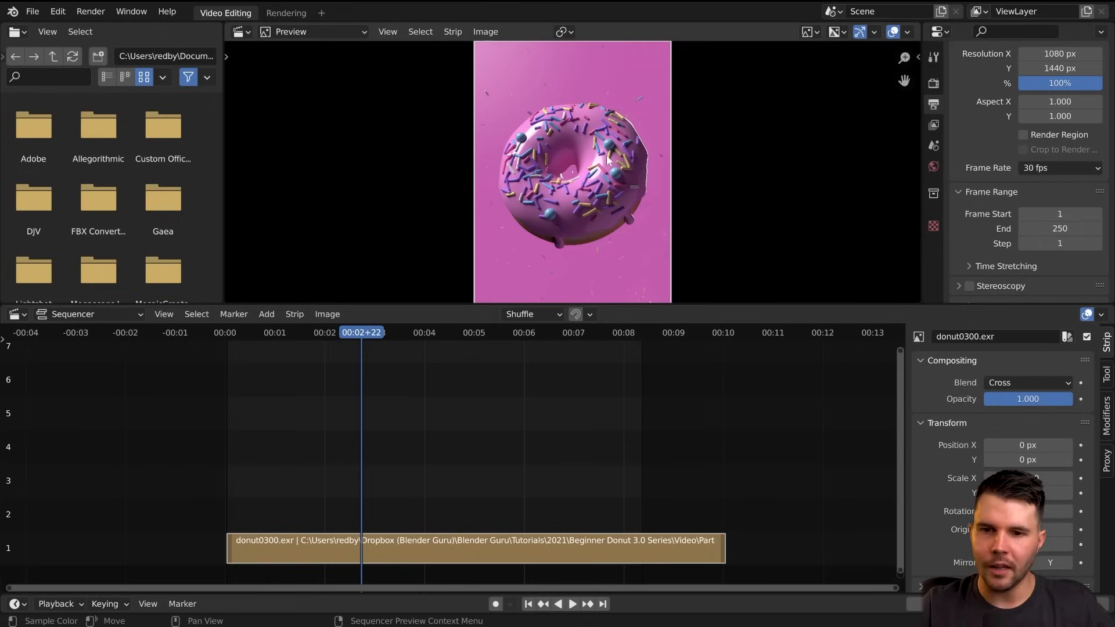
pyautogui.press('n')
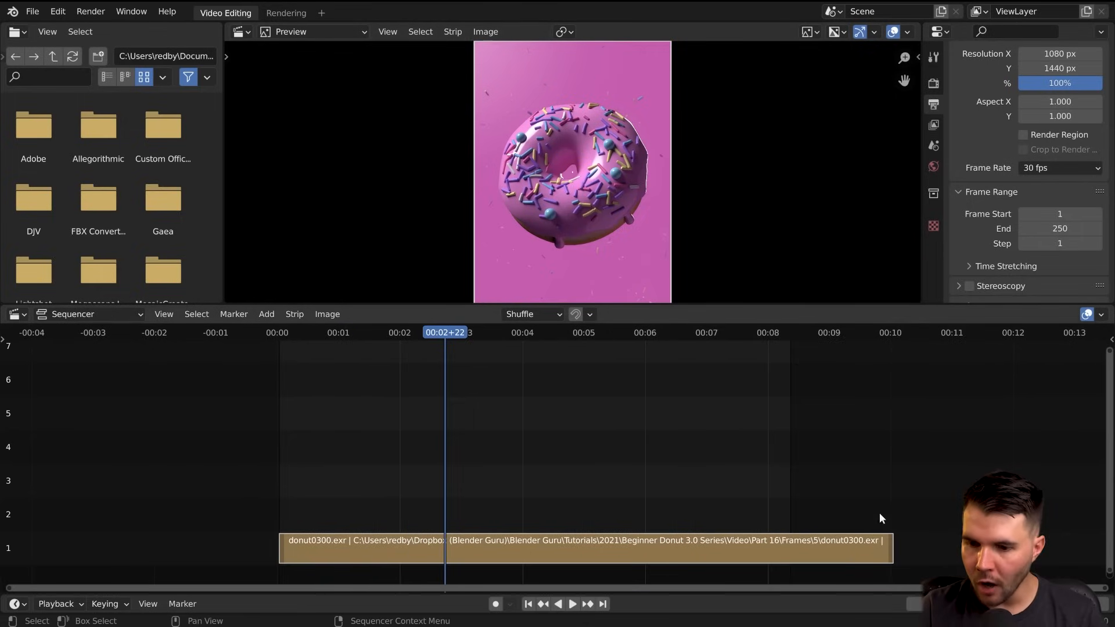
# - Move the playhead to the end of the donut strip and set the timeline's end frame to 300
pyautogui.press('Home')
pyautogui.moveTo(602, 335); pyautogui.dragTo(718, 349)
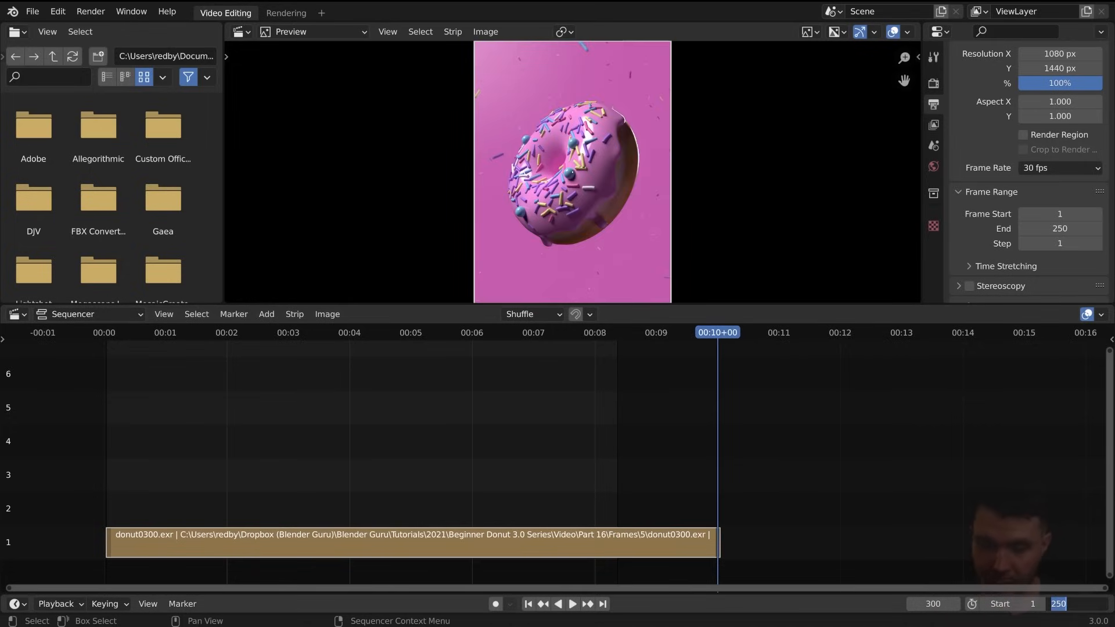
pyautogui.press('Return')
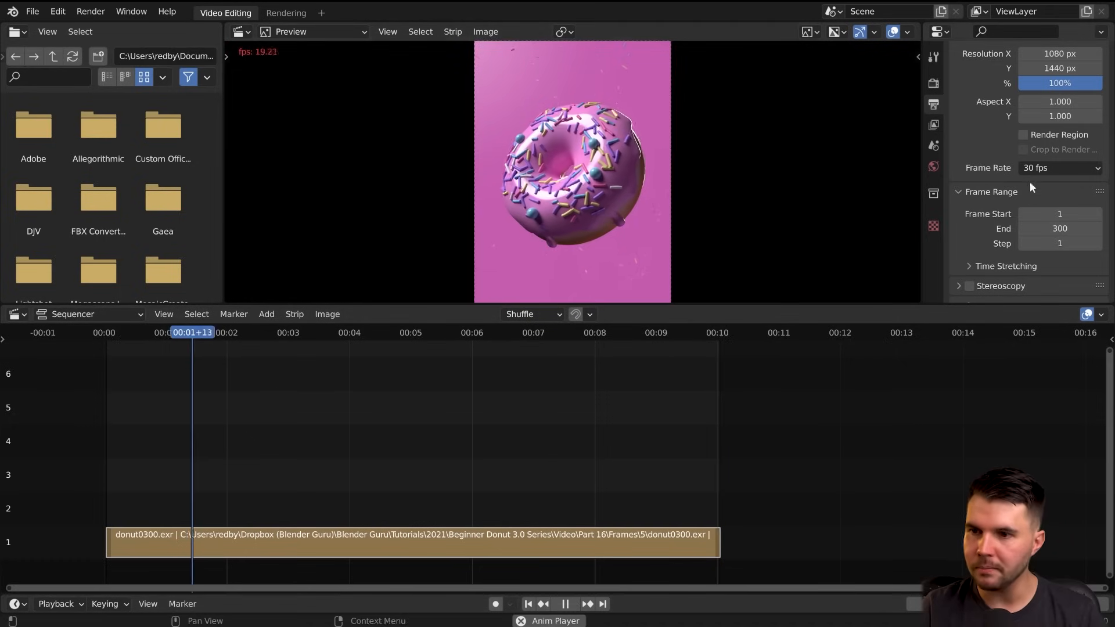
# - Open the render properties and replay the opening seconds of the donut sequence
pyautogui.click(934, 83)
pyautogui.scroll(-8, 996, 183)
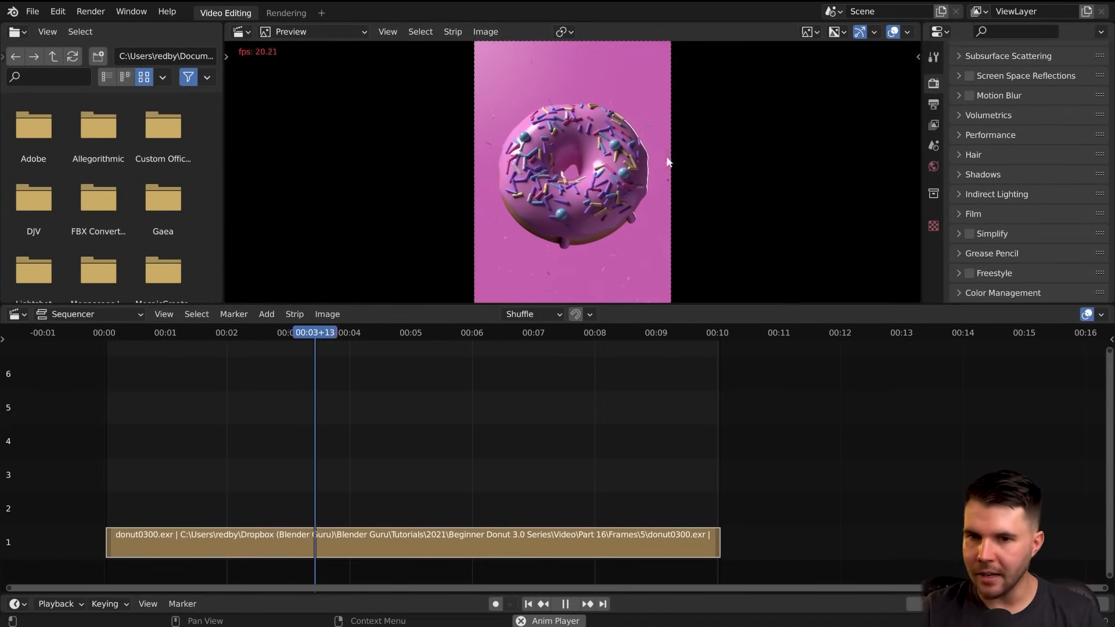
pyautogui.press('space')
pyautogui.moveTo(333, 332); pyautogui.dragTo(164, 331)
pyautogui.press('space')
pyautogui.press('Escape')
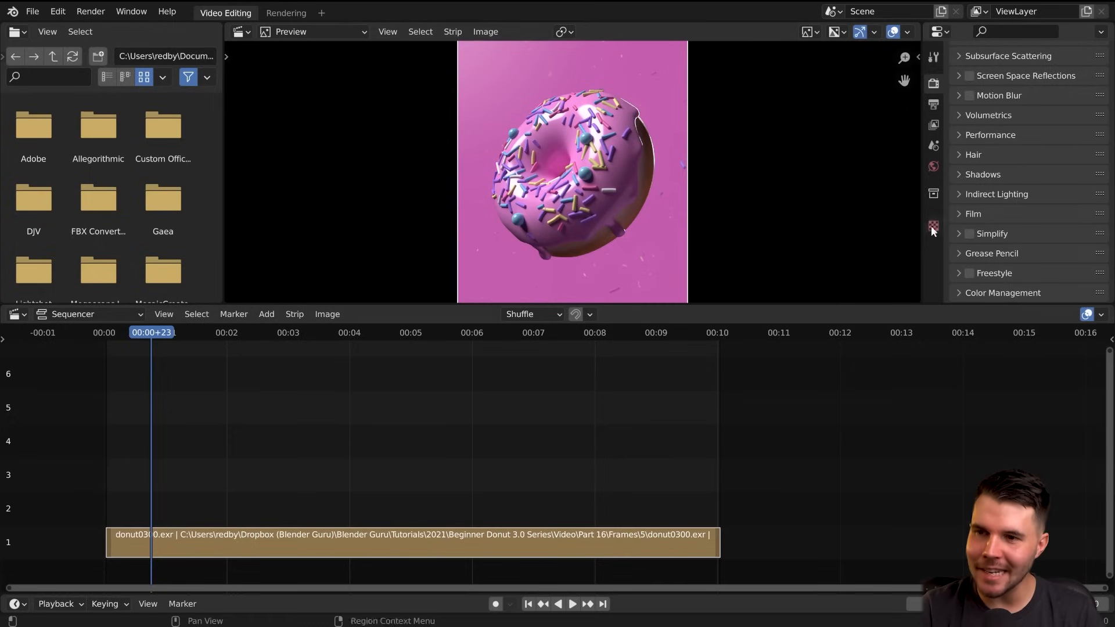
# - Set the Color Management view transform to Filmic and the look to High Contrast
pyautogui.click(964, 294)
pyautogui.scroll(-5, 1002, 227)
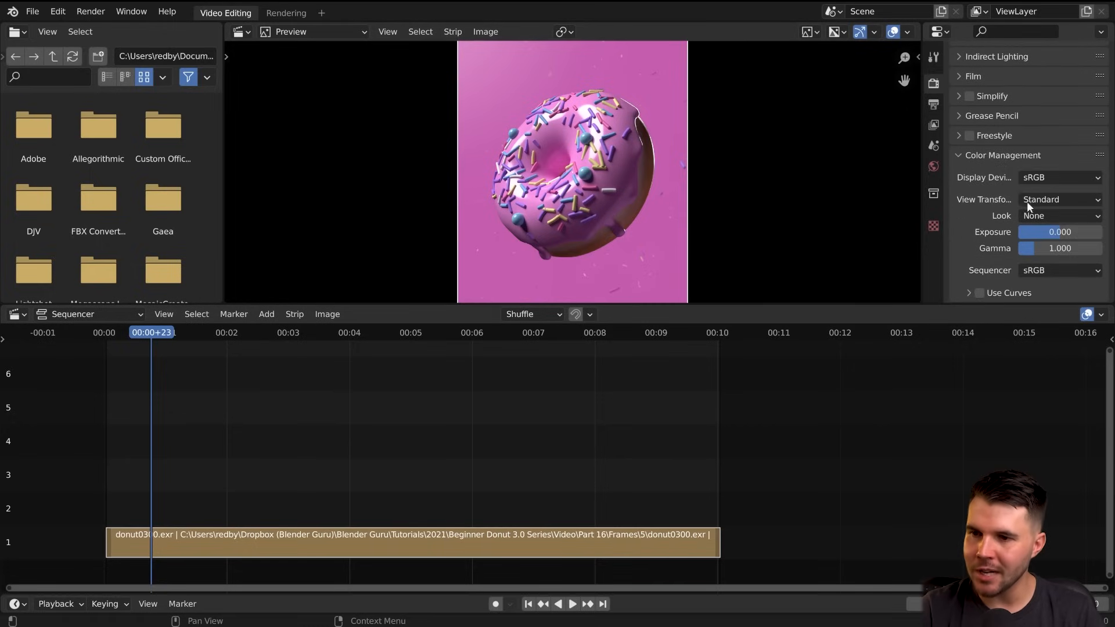
pyautogui.click(1027, 201)
pyautogui.click(1039, 233)
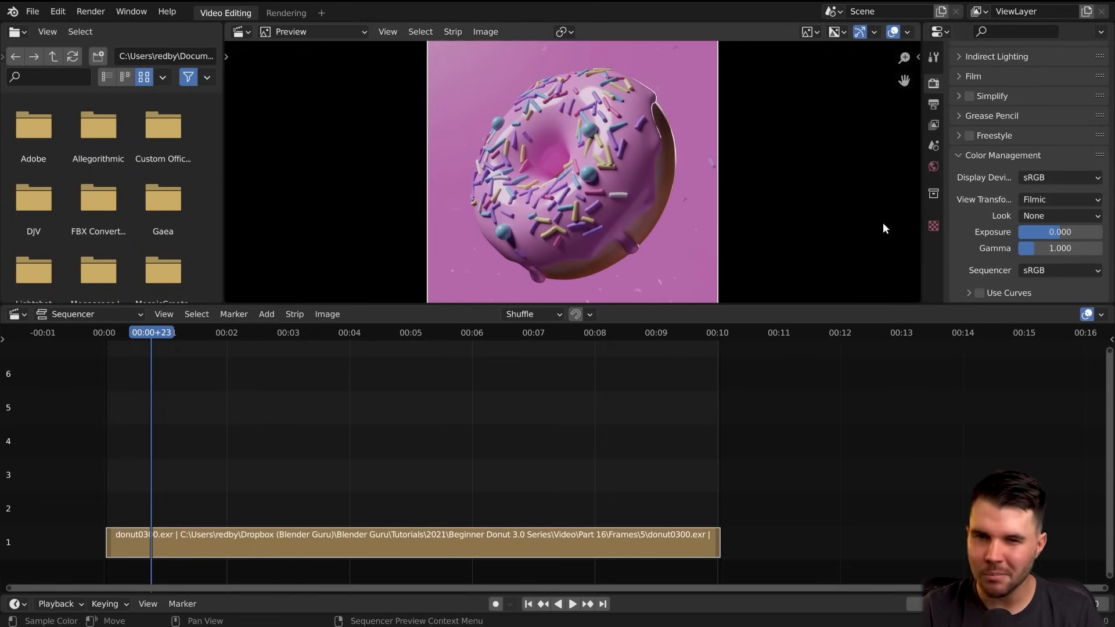
pyautogui.click(1029, 216)
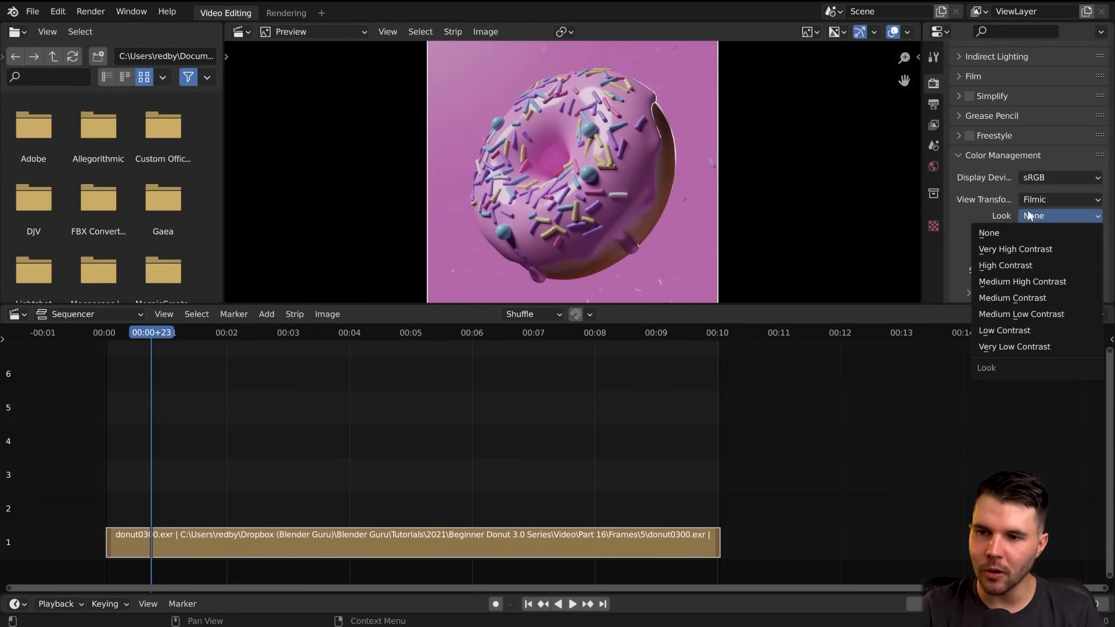
pyautogui.click(1009, 270)
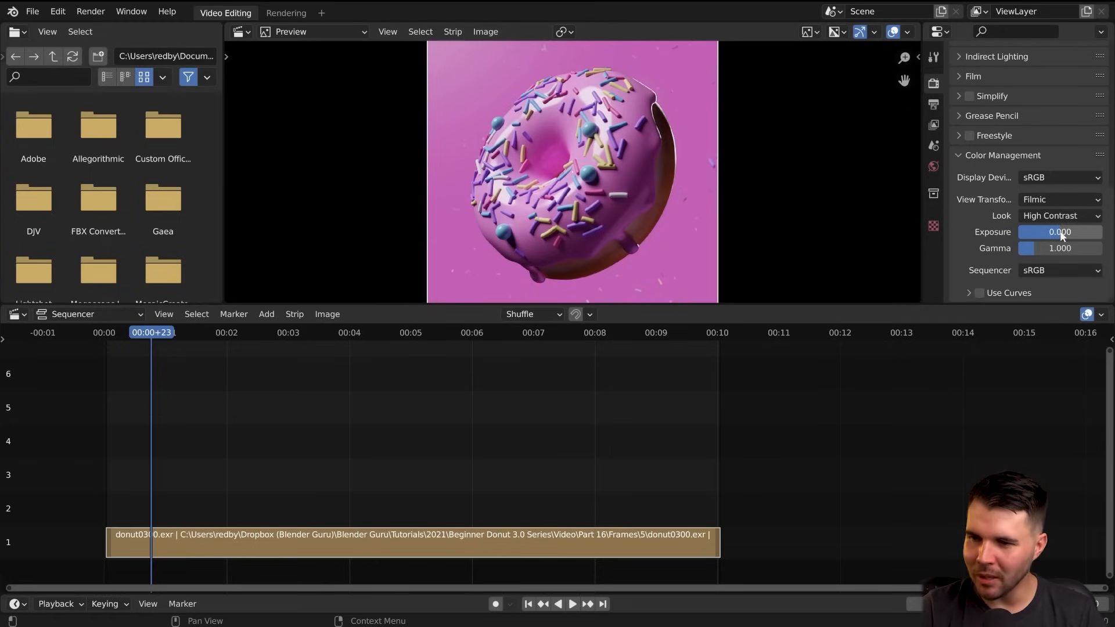
# - Check the exposure in the donut render project and adjust the video project's exposure, trying 0.5 and lowering it to 0.204
pyautogui.hotkey('alt', 'Tab')
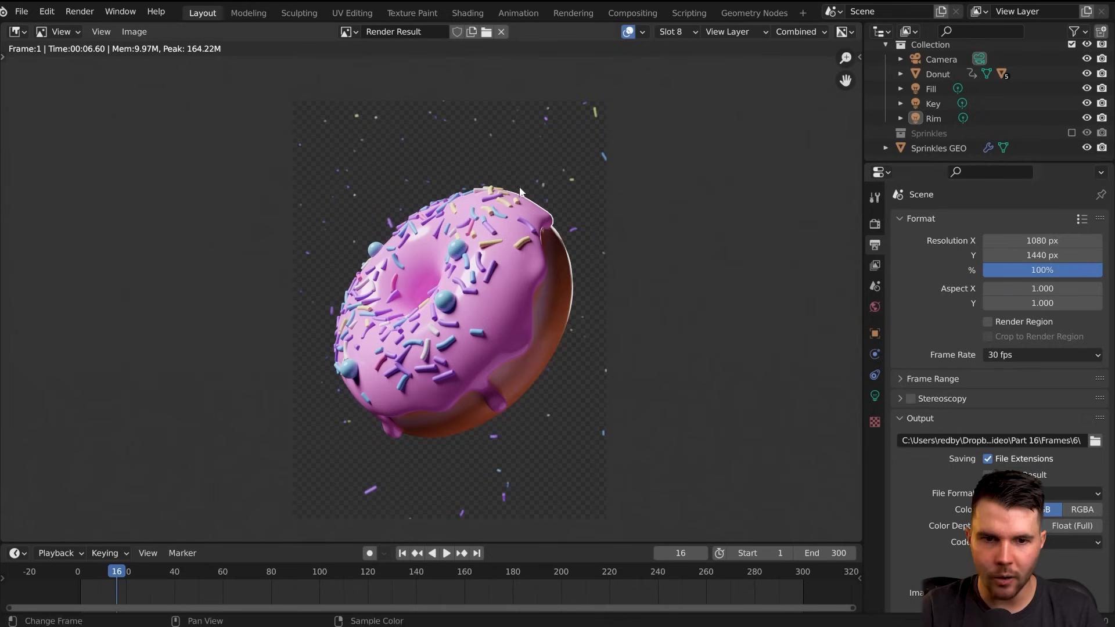
pyautogui.click(875, 224)
pyautogui.scroll(-12, 1049, 543)
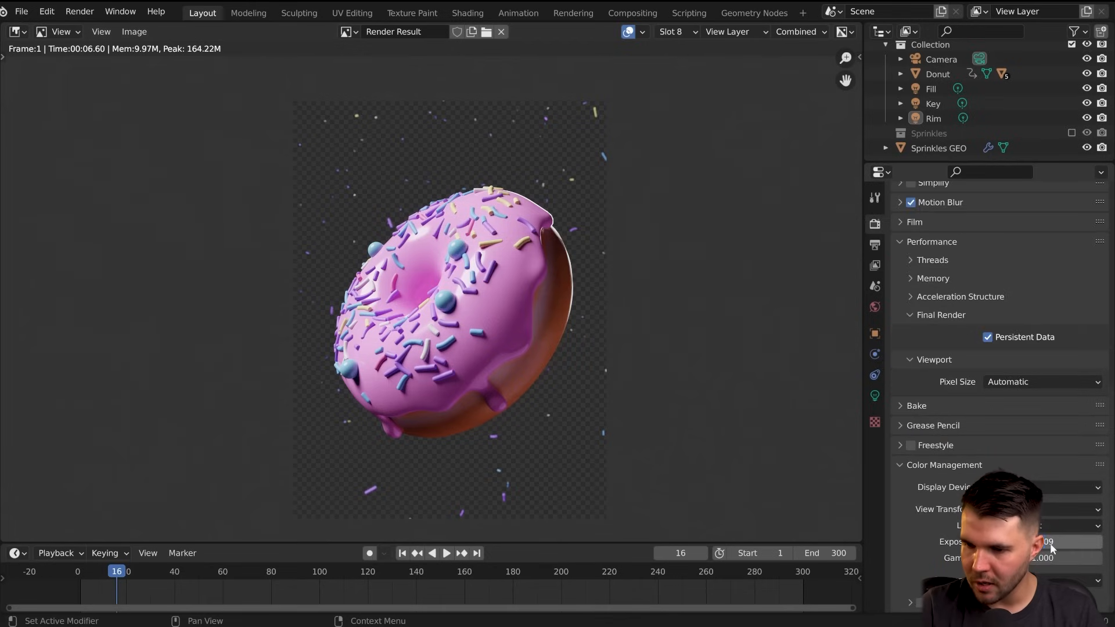
pyautogui.hotkey('alt', 'Tab')
pyautogui.click(1058, 233)
pyautogui.write('0.5')
pyautogui.press('Return')
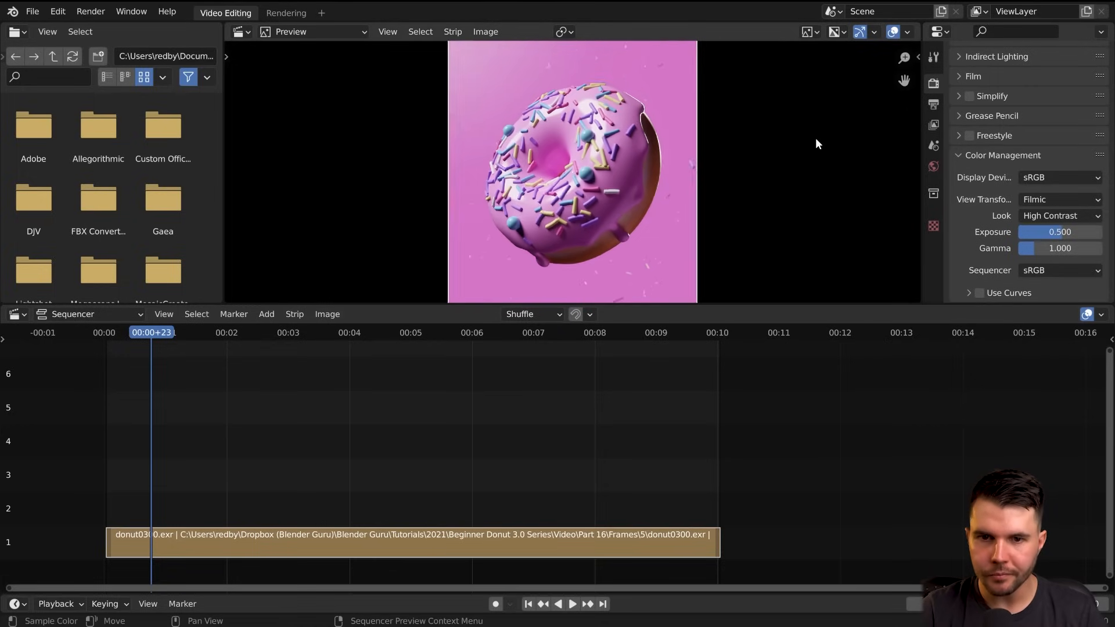
pyautogui.scroll(-2, 817, 138)
pyautogui.moveTo(1064, 234); pyautogui.dragTo(1061, 233)
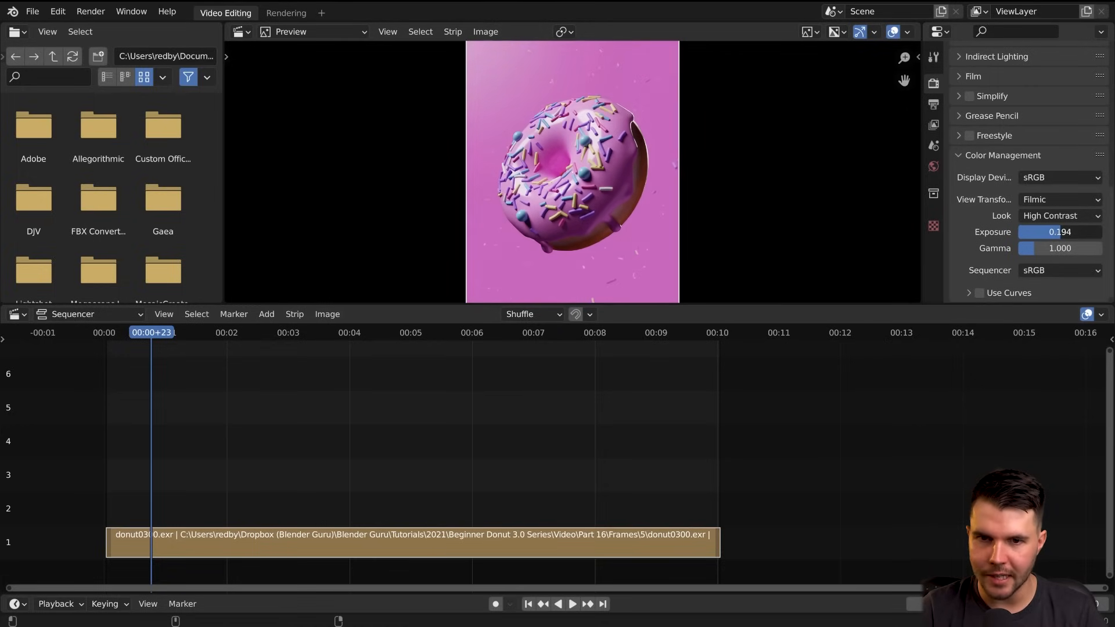
# - Switch the Color Management view transform to False Color to inspect the exposure of the donut frame
pyautogui.click(1047, 214)
pyautogui.click(1047, 198)
pyautogui.click(1027, 282)
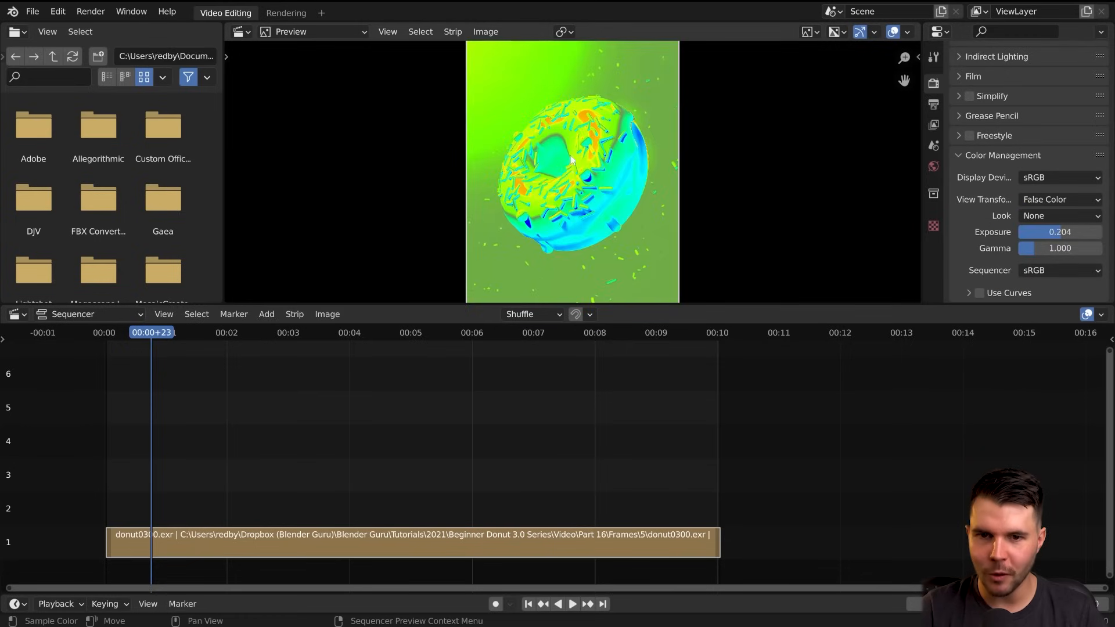
# - Set the look to High Contrast while in False Color and inspect the brightest areas of the donut icing up close
pyautogui.click(1048, 199)
pyautogui.click(1047, 216)
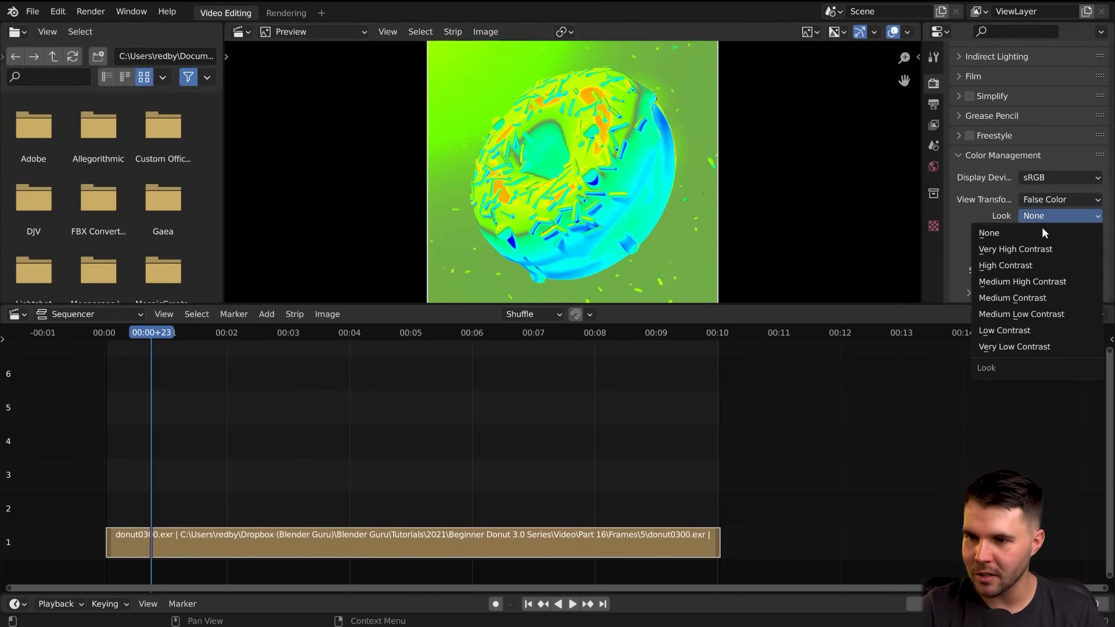
pyautogui.click(1019, 266)
pyautogui.scroll(2, 635, 107)
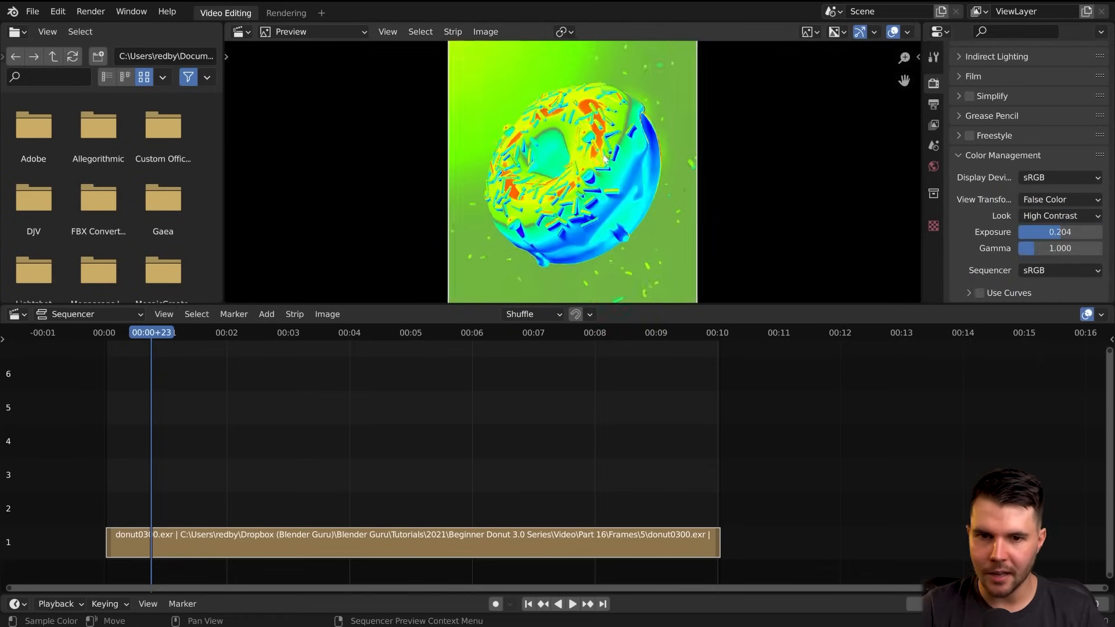
pyautogui.scroll(1, 635, 108)
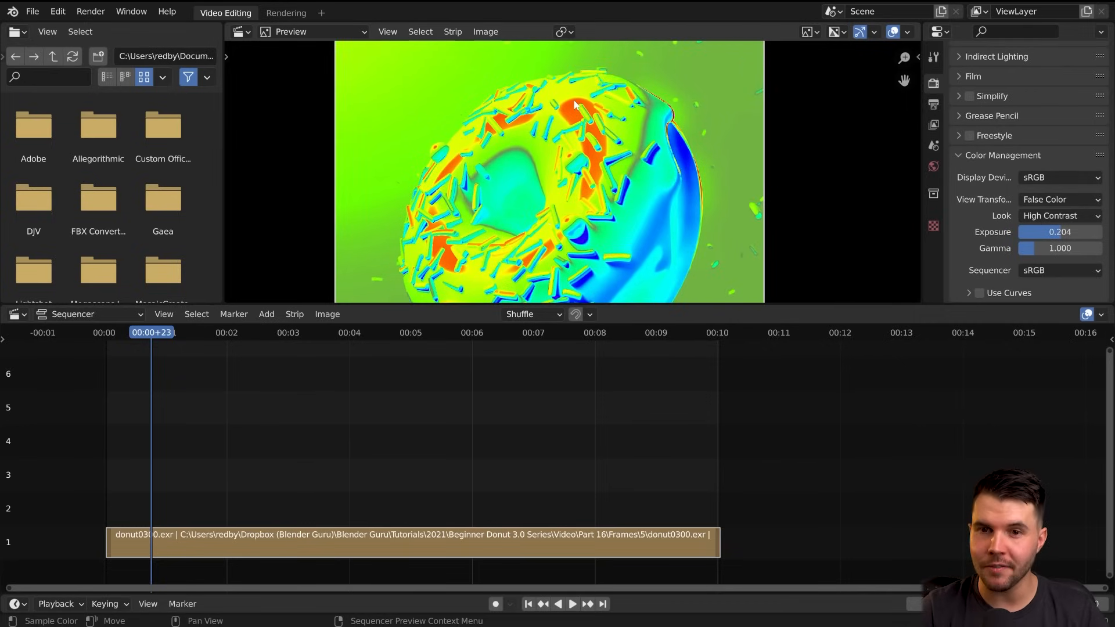
pyautogui.scroll(5, 574, 101)
pyautogui.moveTo(586, 103); pyautogui.dragTo(608, 156, button='middle')
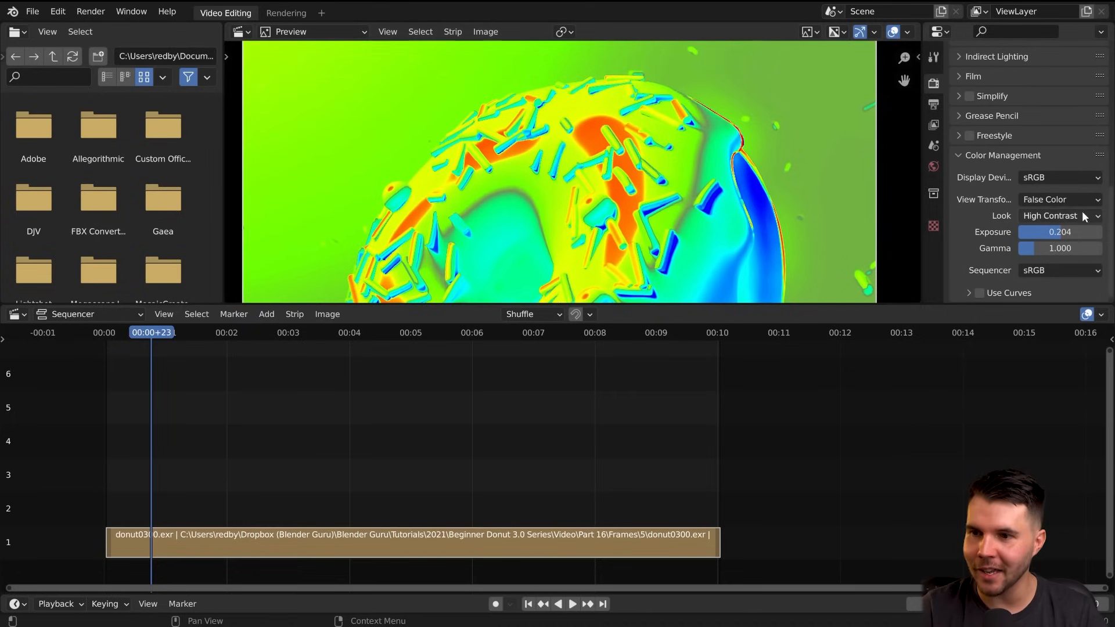
pyautogui.moveTo(586, 291); pyautogui.dragTo(530, 285, button='middle')
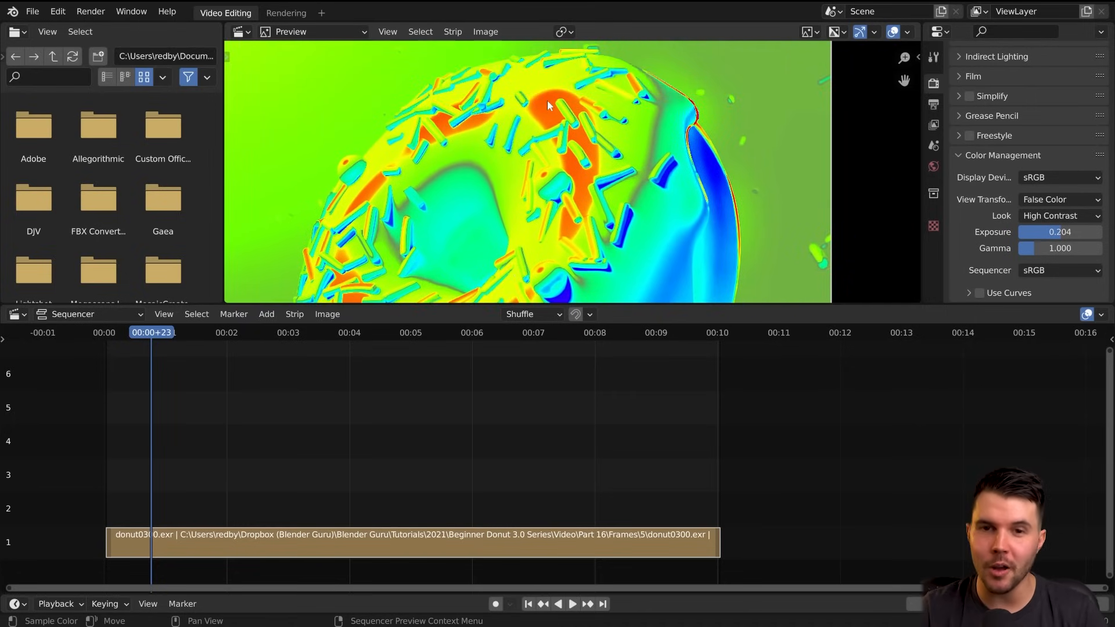
# - Switch the Color Management view transform back to Filmic
pyautogui.press('Home')
pyautogui.click(1036, 200)
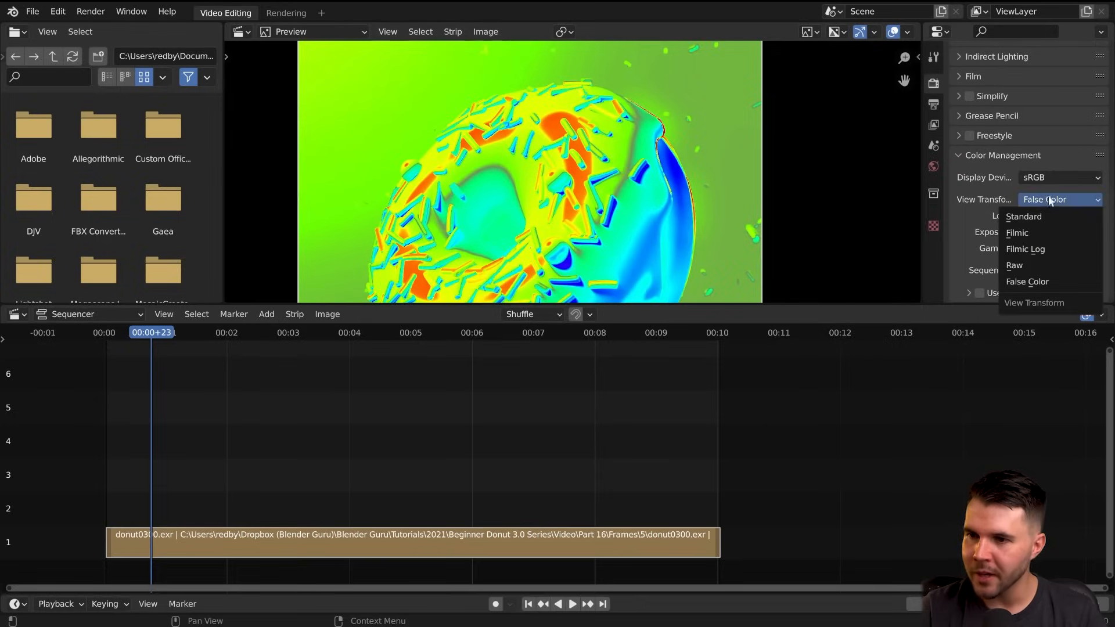
pyautogui.click(1026, 233)
pyautogui.scroll(-3, 573, 190)
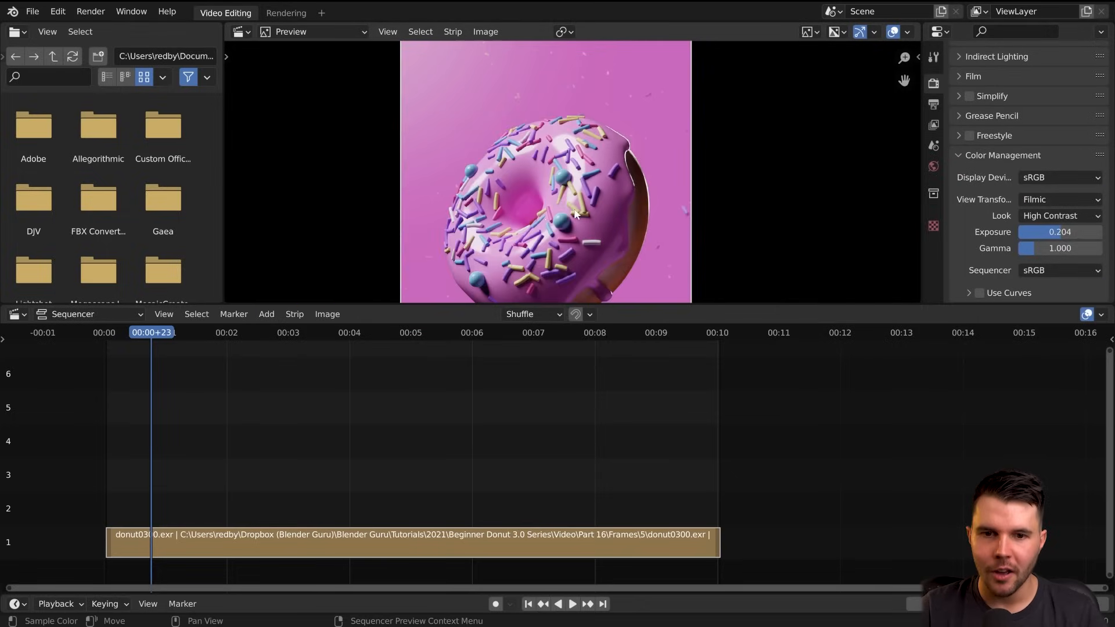
# - Play the donut sequence, check the render metadata around the frame, and return to the first frame
pyautogui.moveTo(586, 388); pyautogui.dragTo(630, 416, button='middle')
pyautogui.press('space')
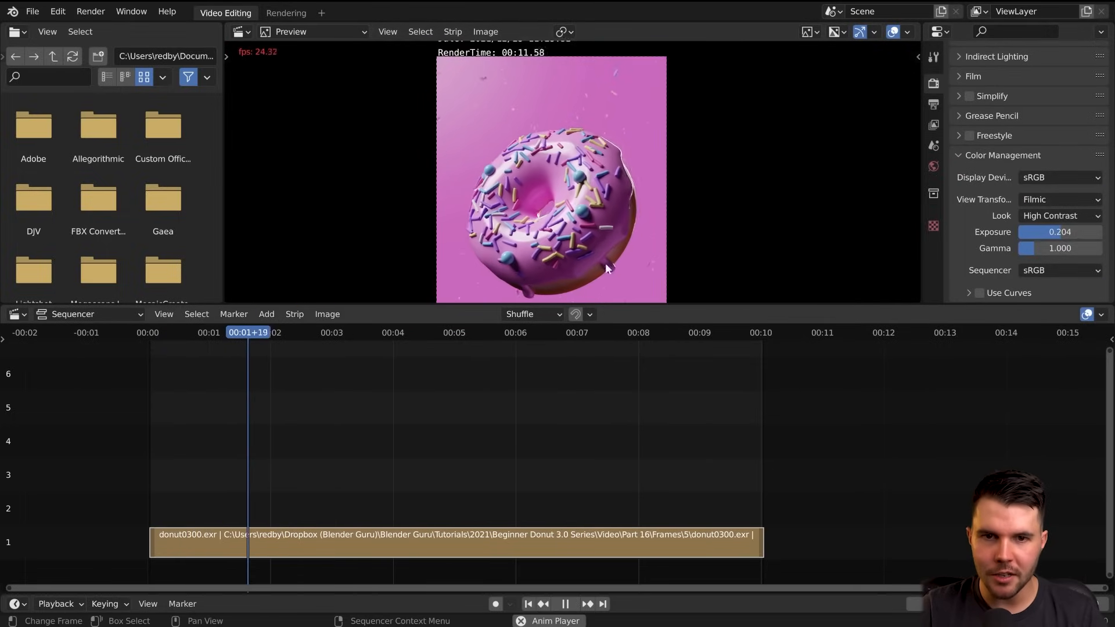
pyautogui.scroll(-5, 599, 203)
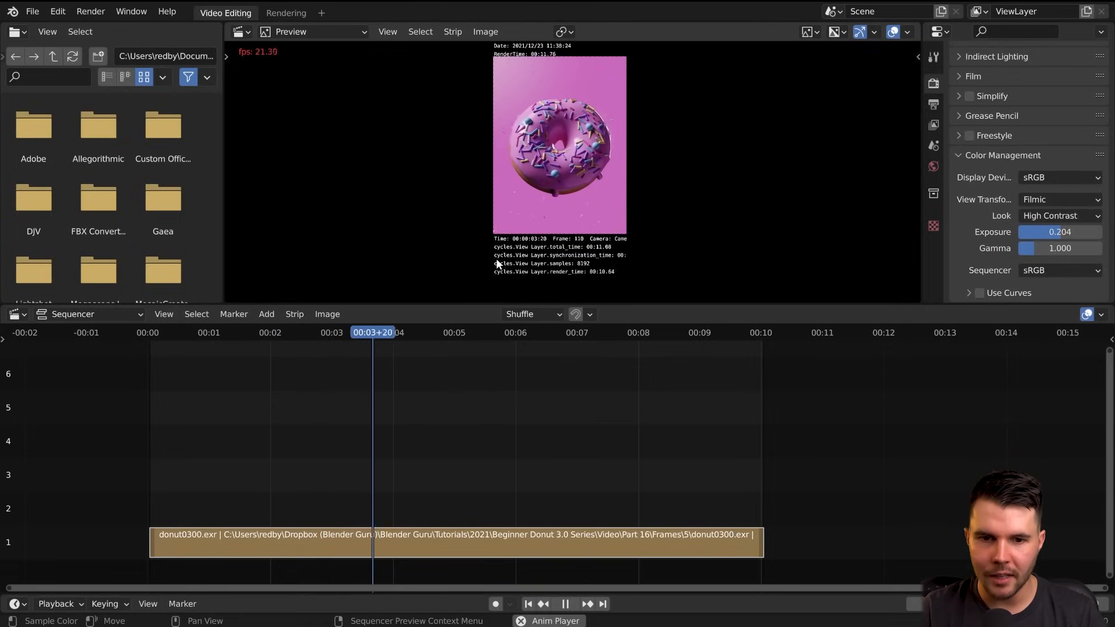
pyautogui.scroll(2, 540, 258)
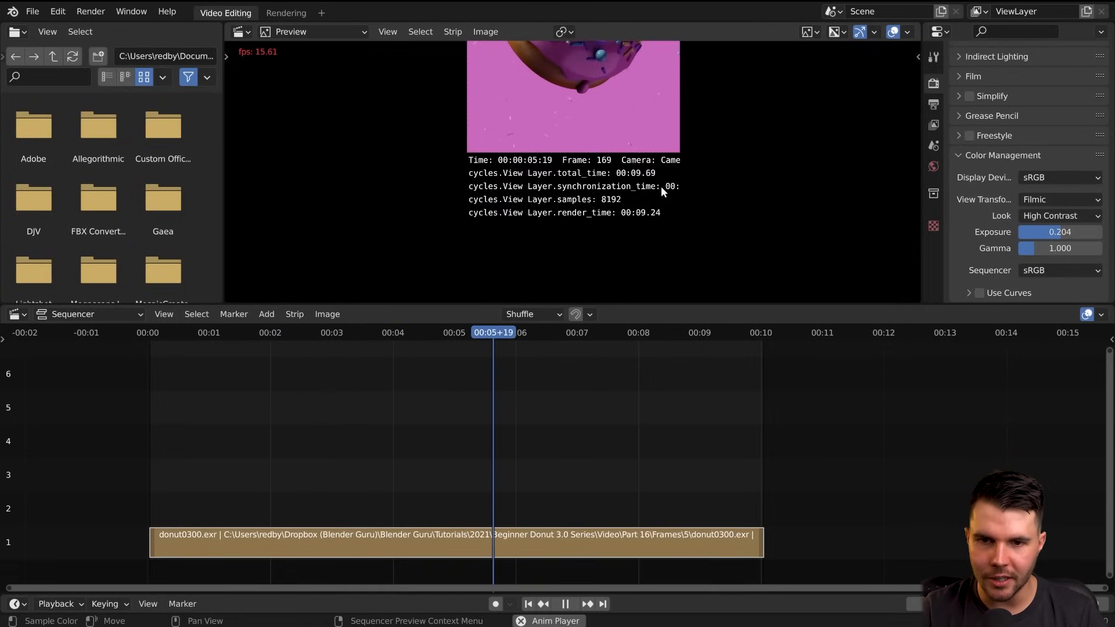
pyautogui.press('space')
pyautogui.press('space')
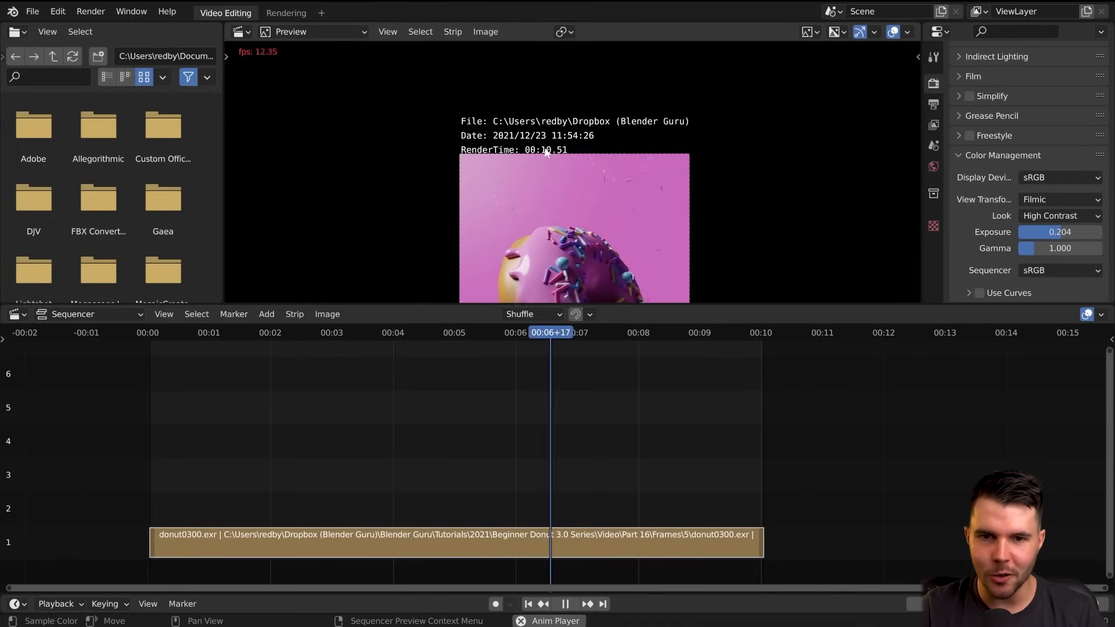
pyautogui.press('space')
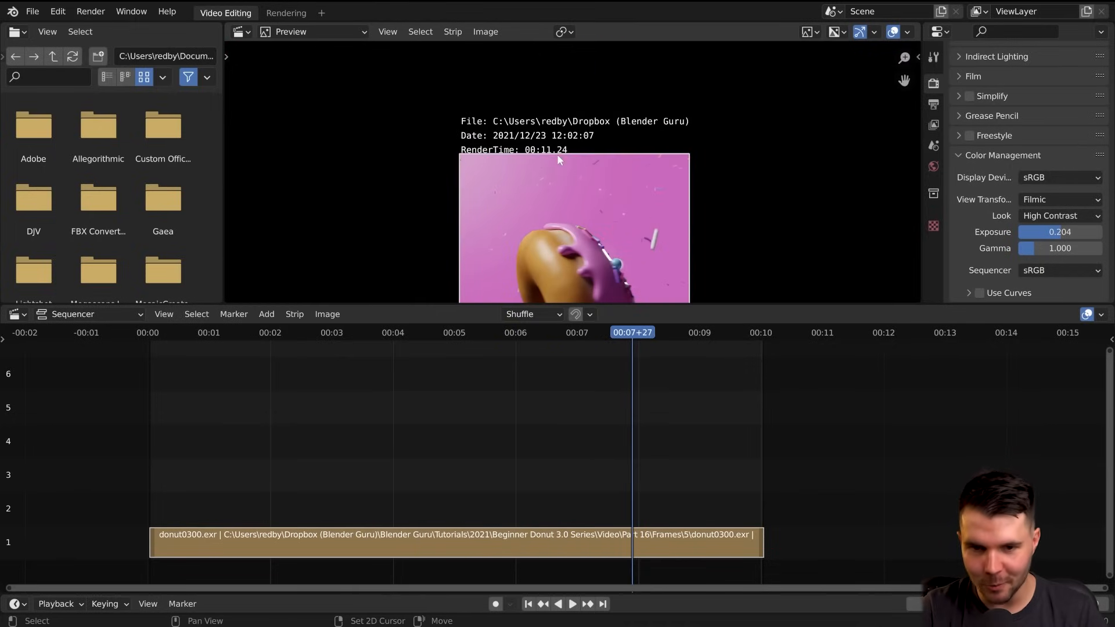
pyautogui.hotkey('shift', 'Left')
pyautogui.moveTo(558, 152); pyautogui.dragTo(494, 43, button='middle')
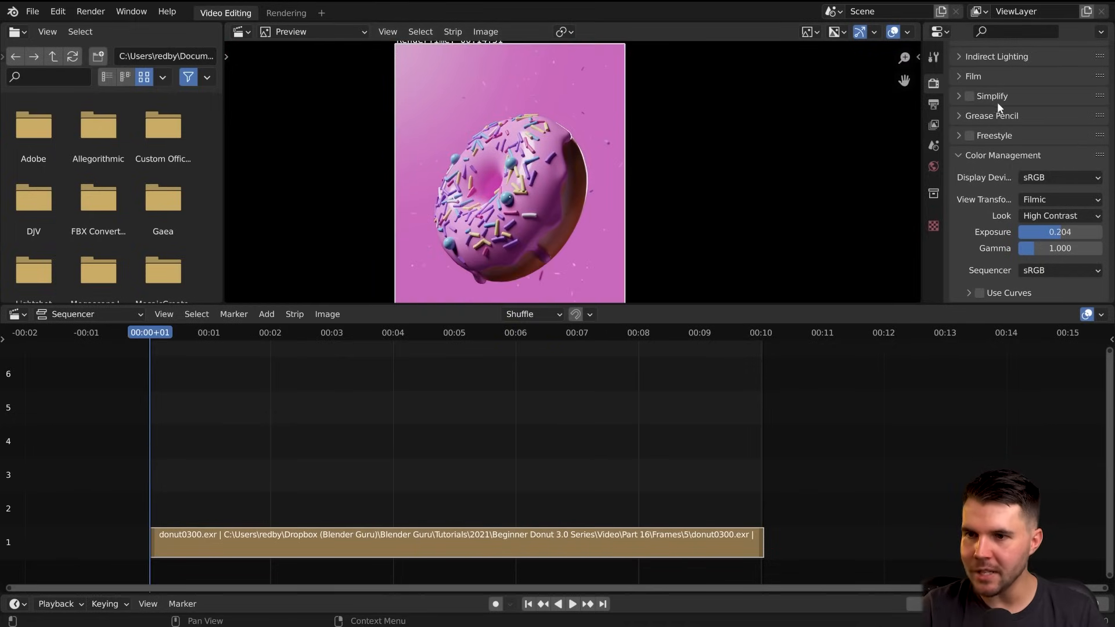
# - Open the output properties and browse to the Part 16 Frames folder for the output path
pyautogui.click(935, 105)
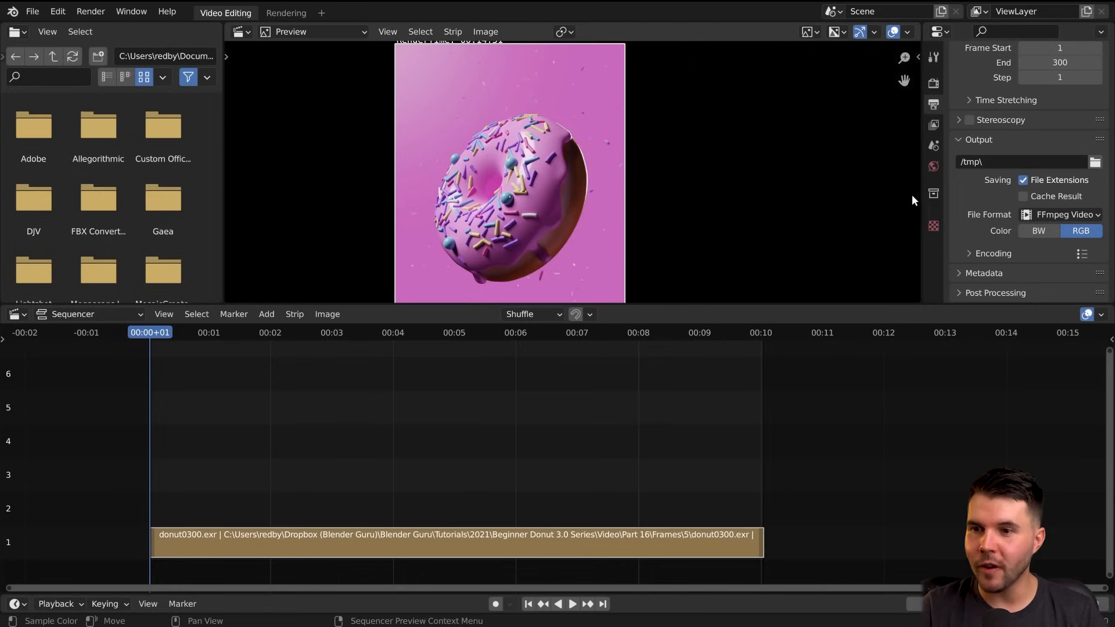
pyautogui.click(986, 140)
pyautogui.scroll(-4, 976, 251)
pyautogui.click(1096, 184)
pyautogui.scroll(-5, 110, 459)
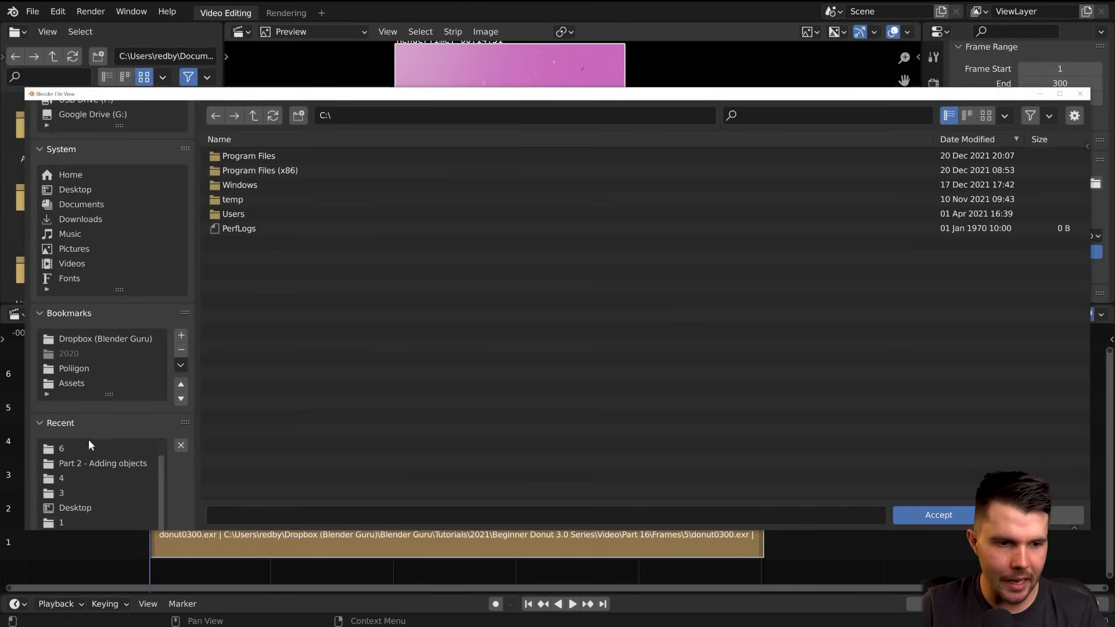
pyautogui.click(110, 449)
pyautogui.click(252, 115)
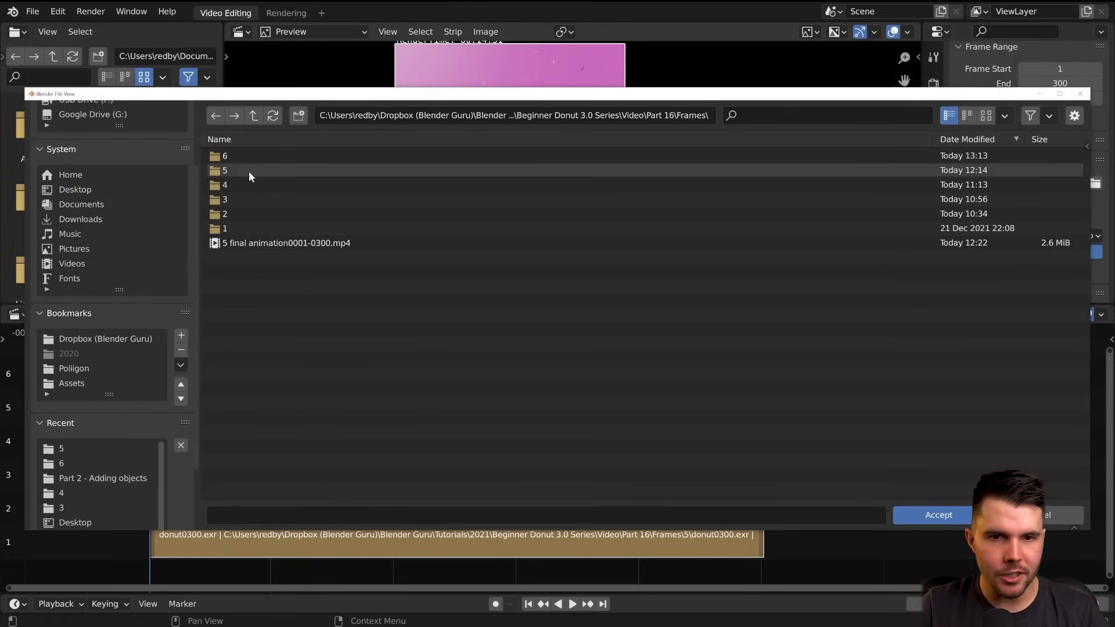
# - Name the output file "6 final animation" based on the existing mp4's name and accept the path
pyautogui.click(255, 243)
pyautogui.click(256, 517)
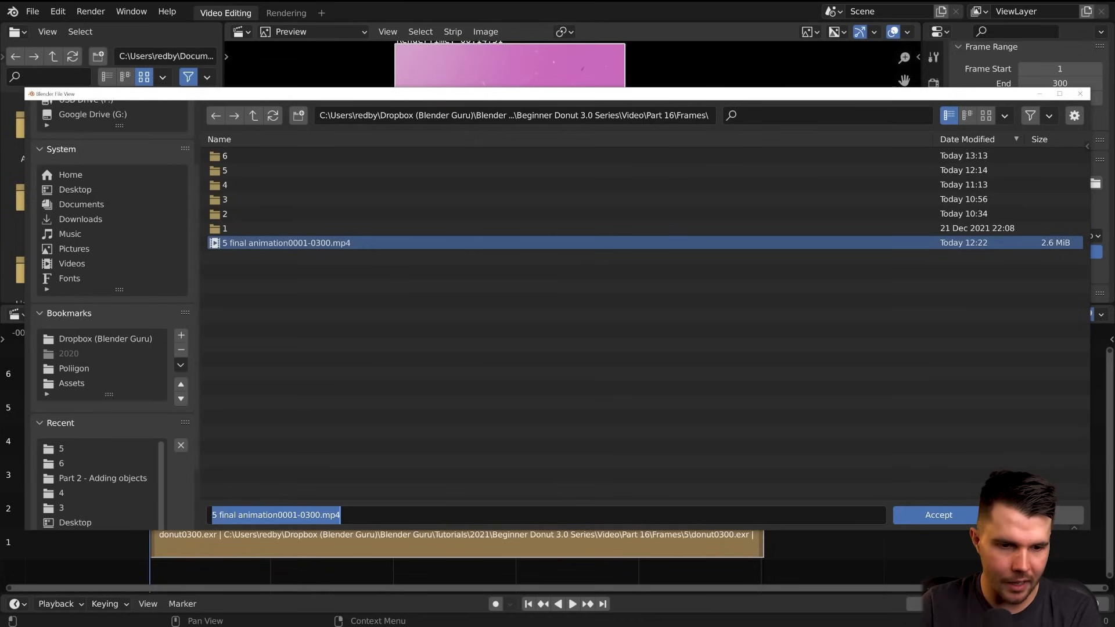
pyautogui.press('Return')
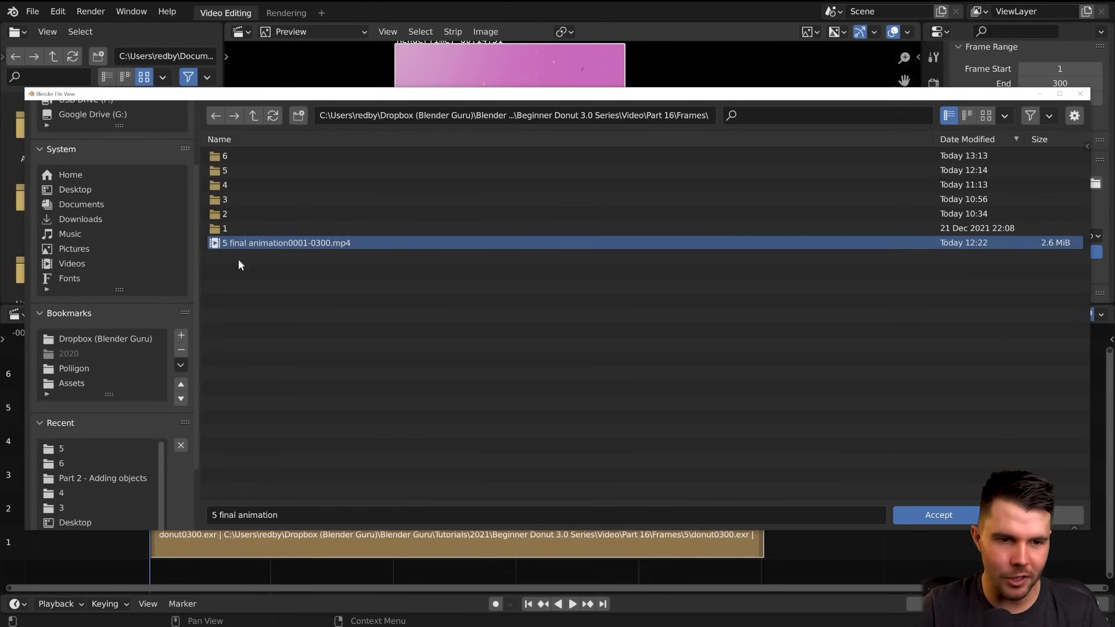
pyautogui.click(244, 515)
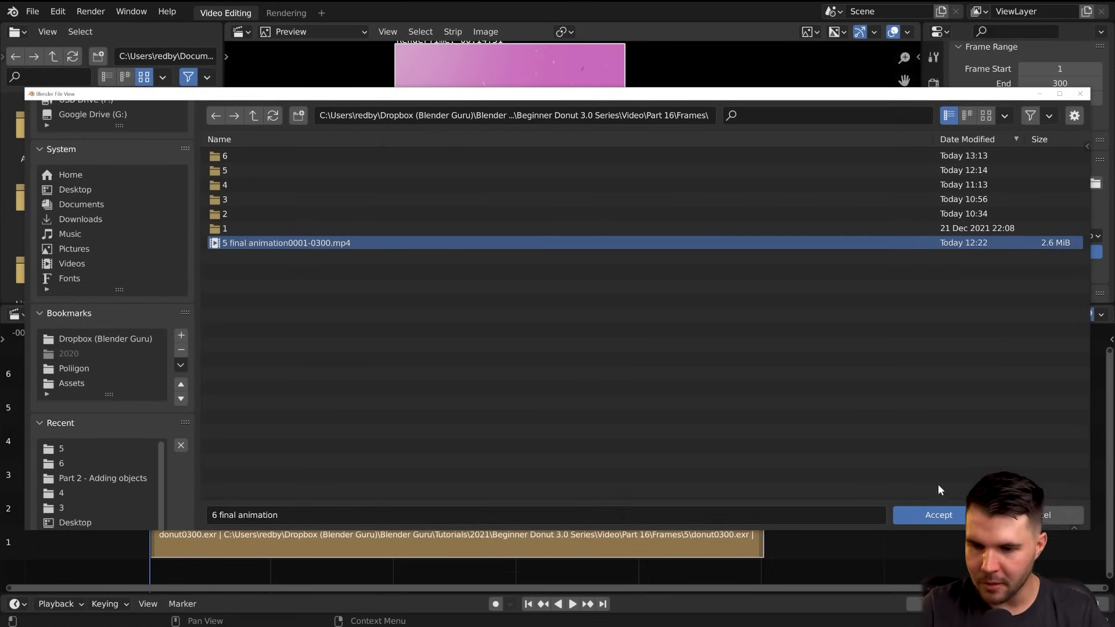
pyautogui.click(944, 518)
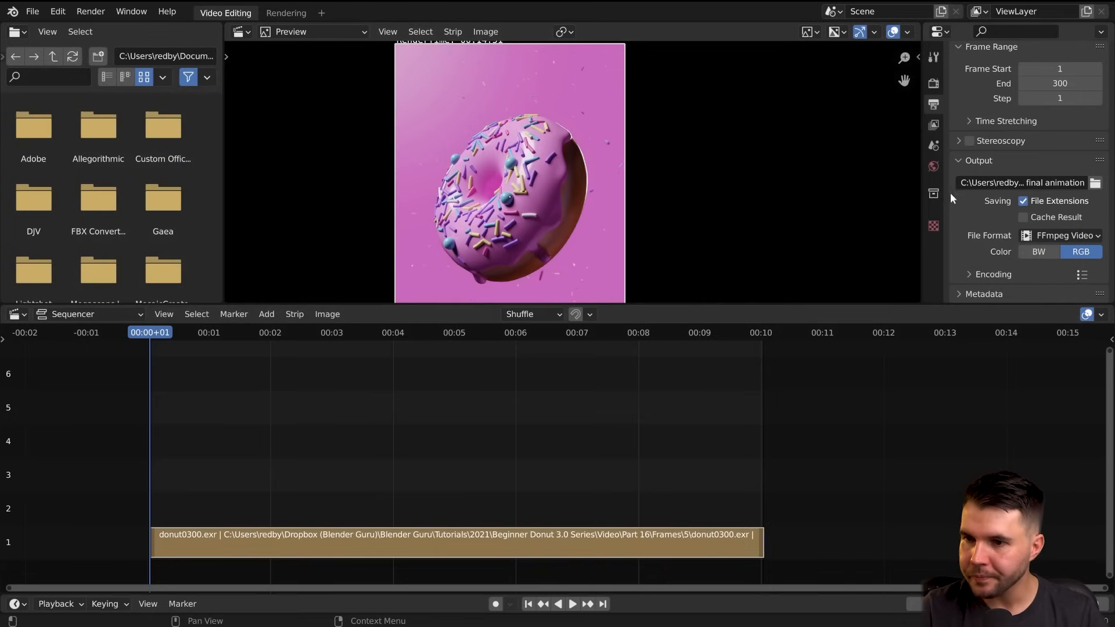
# - Widen the properties editor and expand the Encoding settings of the FFmpeg Video output
pyautogui.moveTo(903, 182); pyautogui.dragTo(876, 182)
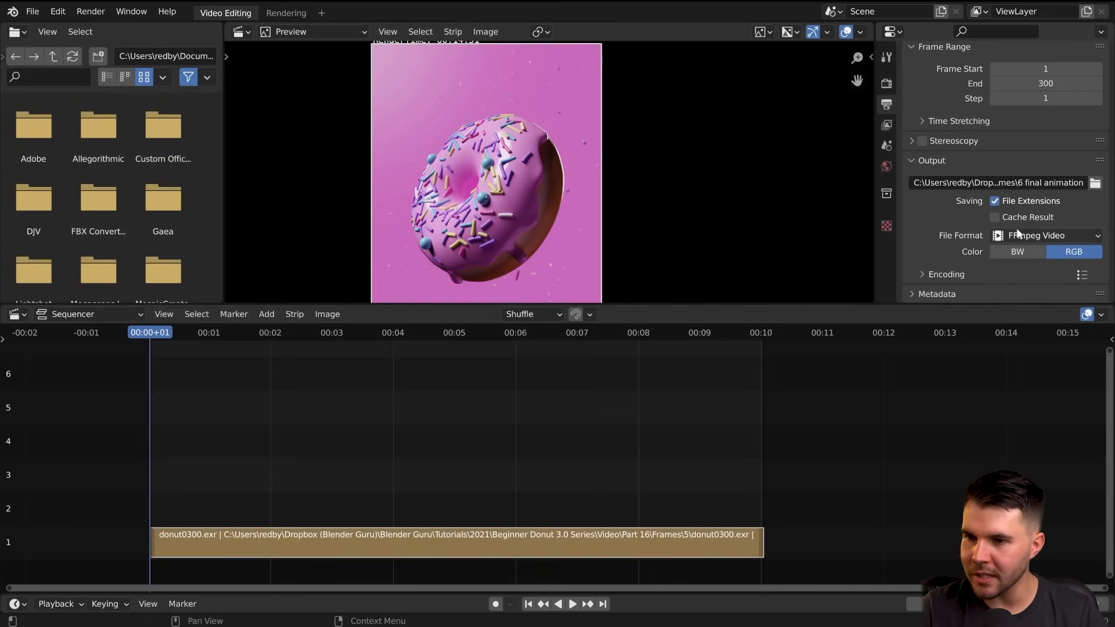
pyautogui.click(32, 12)
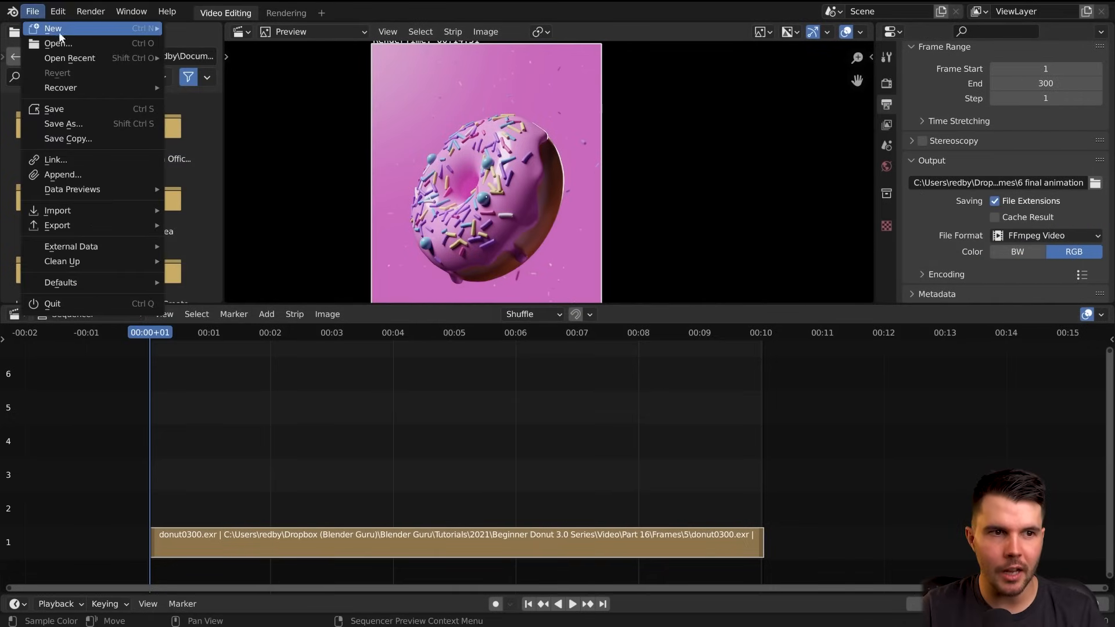
pyautogui.click(1007, 235)
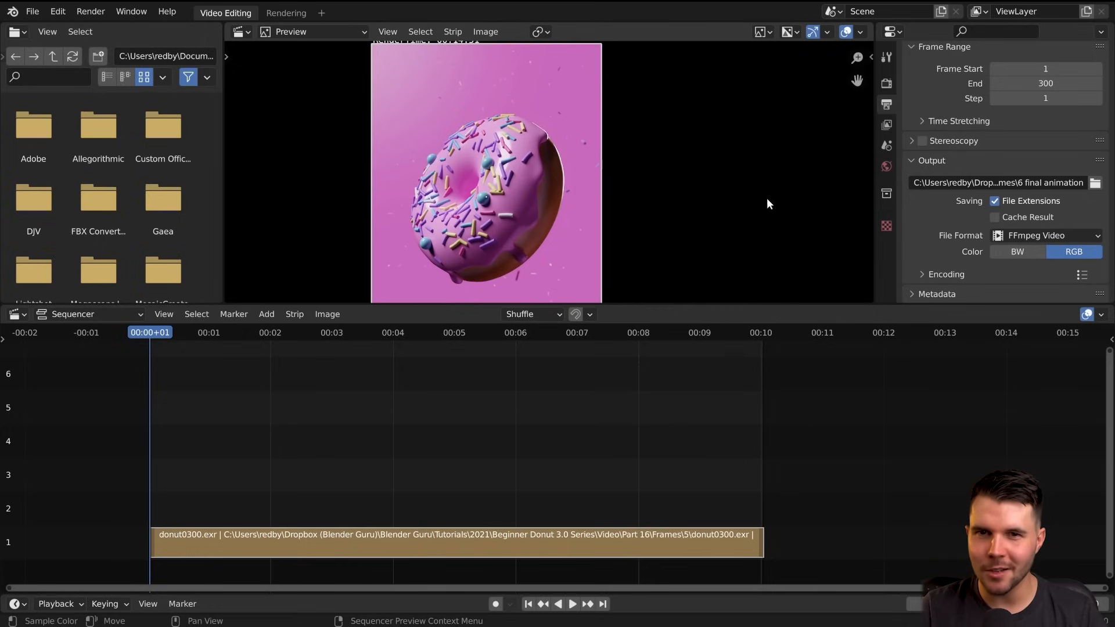
pyautogui.scroll(1, 768, 202)
pyautogui.scroll(-1, 988, 250)
pyautogui.click(941, 252)
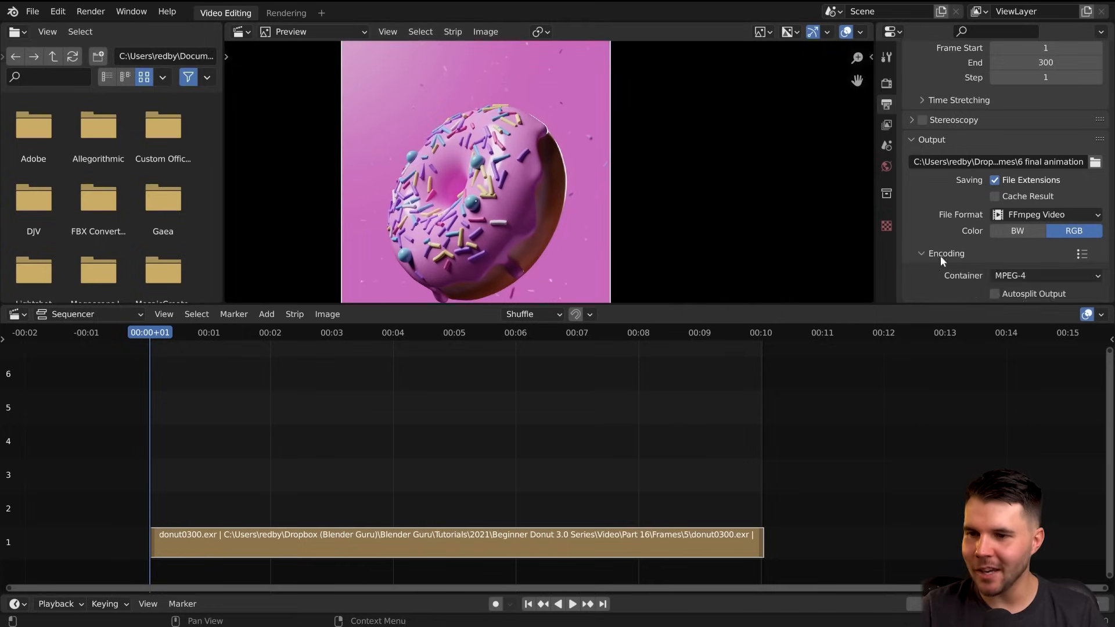
pyautogui.scroll(-5, 939, 244)
pyautogui.scroll(-1, 941, 200)
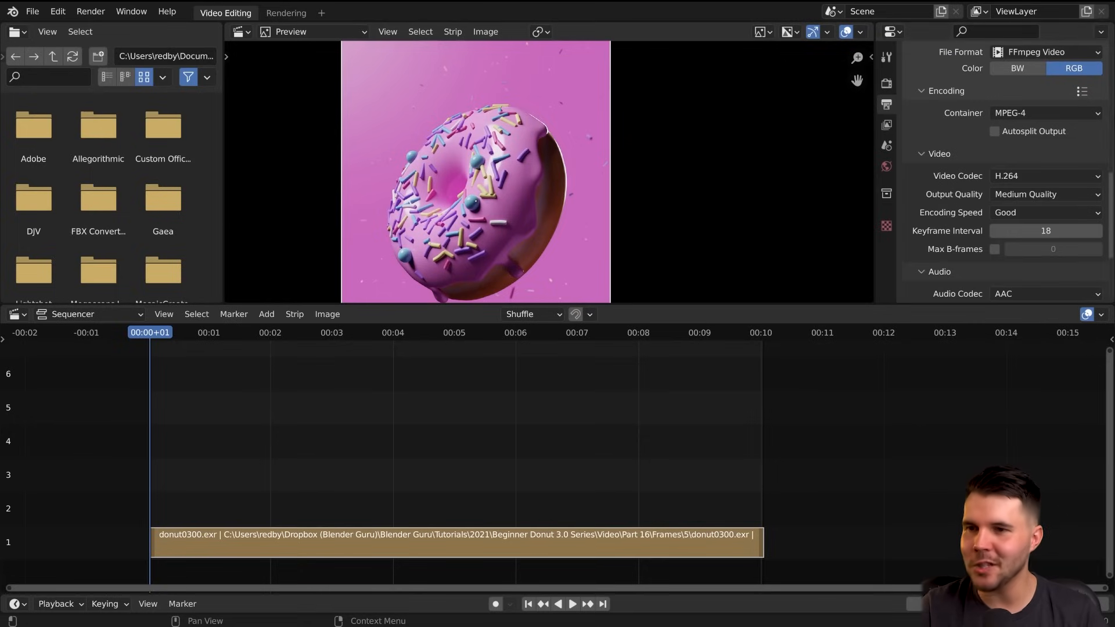
# - Set the output quality to Perceptually Lossless for the MPEG-4 container and render the animation
pyautogui.click(1030, 113)
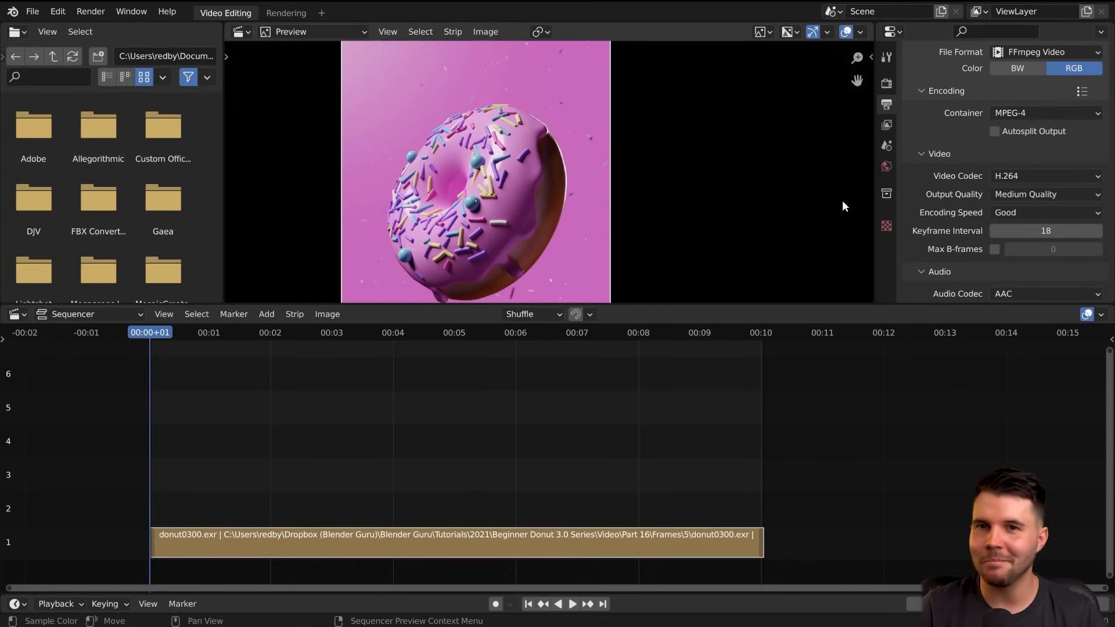
pyautogui.moveTo(657, 236); pyautogui.dragTo(682, 211, button='middle')
pyautogui.scroll(2, 678, 216)
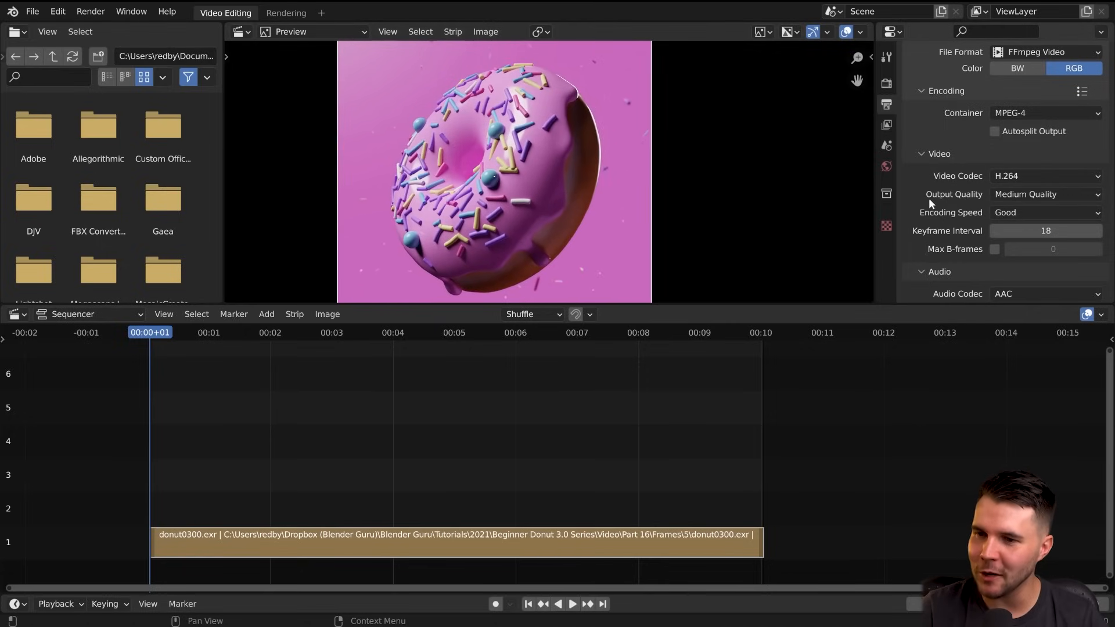
pyautogui.click(1026, 194)
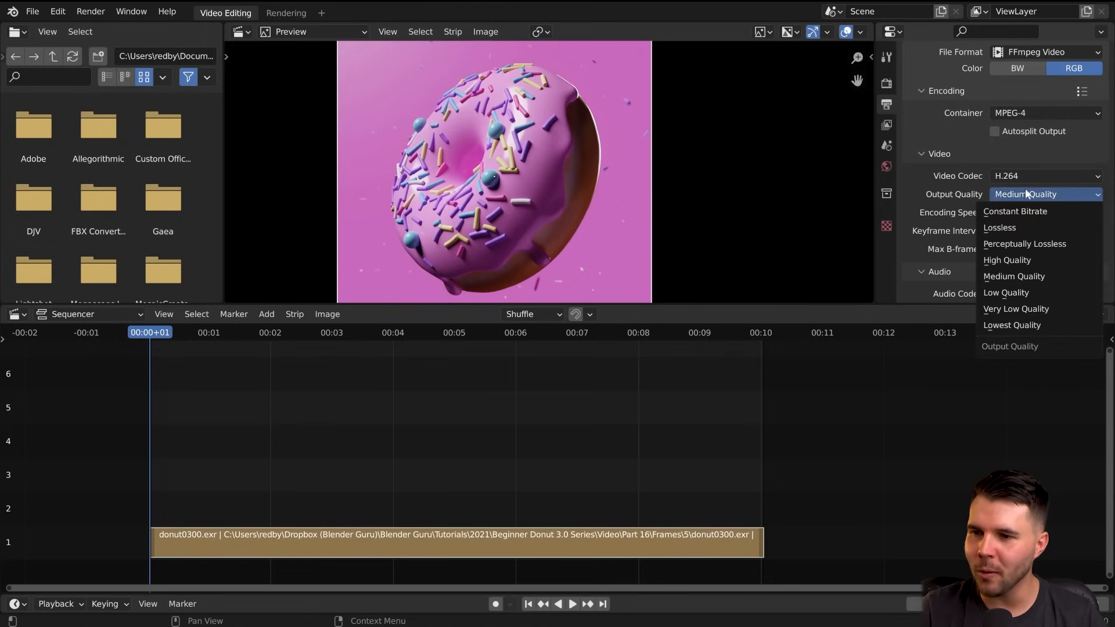
pyautogui.click(1047, 244)
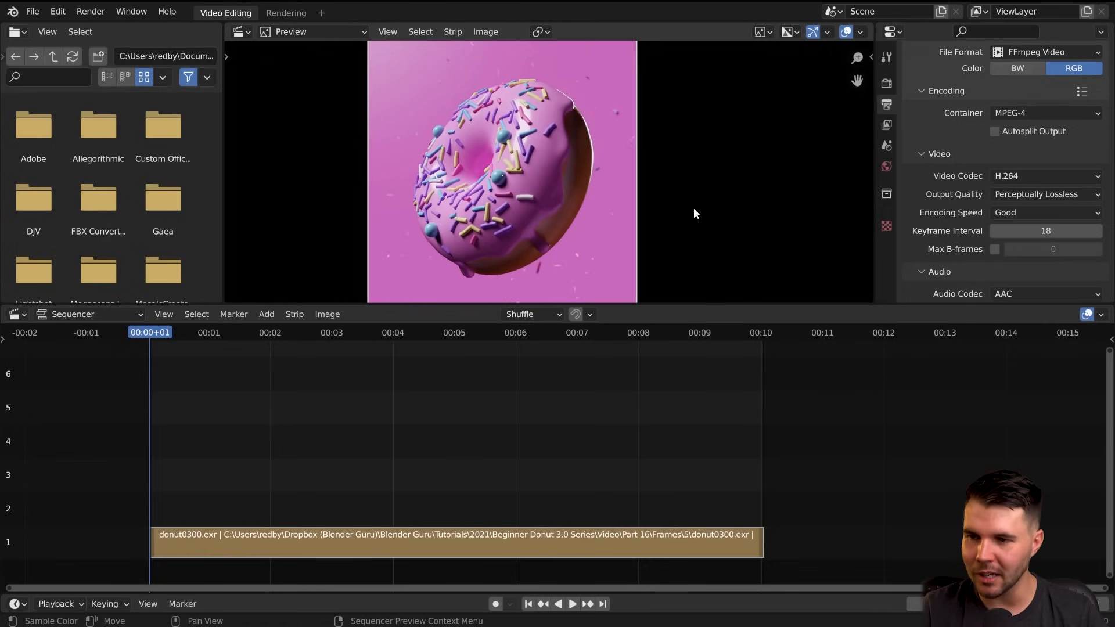
pyautogui.click(91, 11)
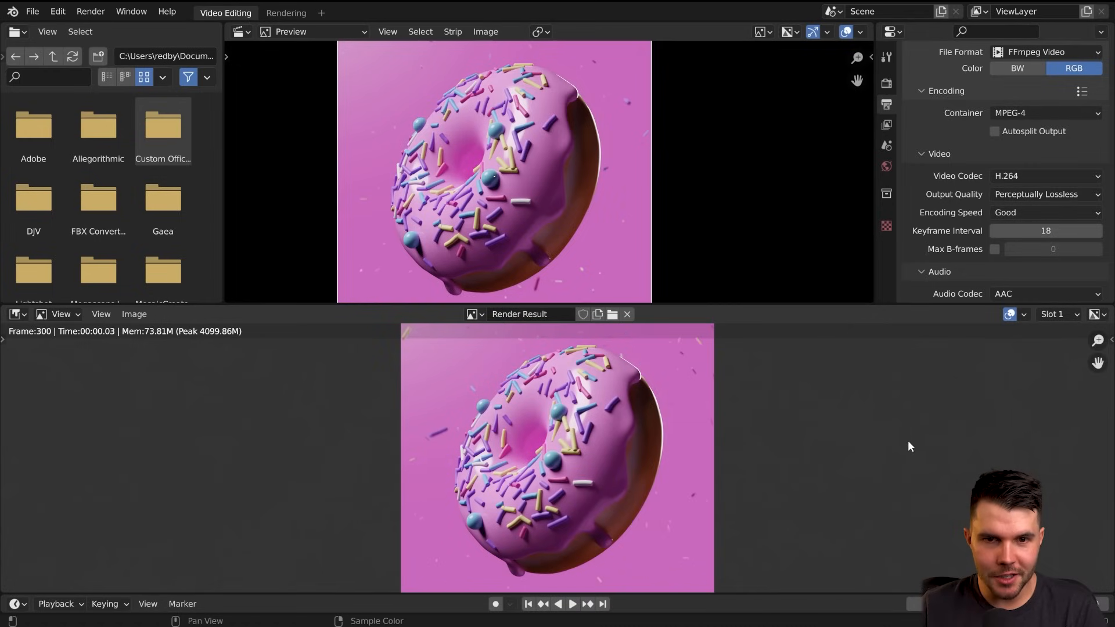
# - Switch to File Explorer, open 6 final animation0001-0300.mp4 from the Frames folder, and play it full screen in VLC
pyautogui.hotkey('alt', 'Tab')
pyautogui.click(422, 304)
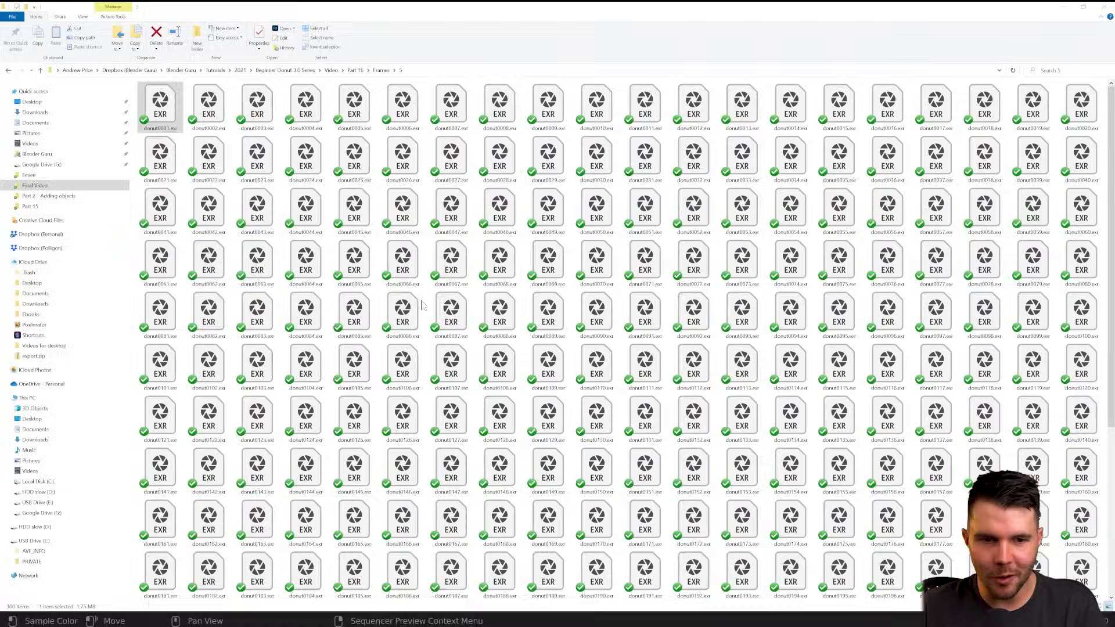
pyautogui.click(378, 70)
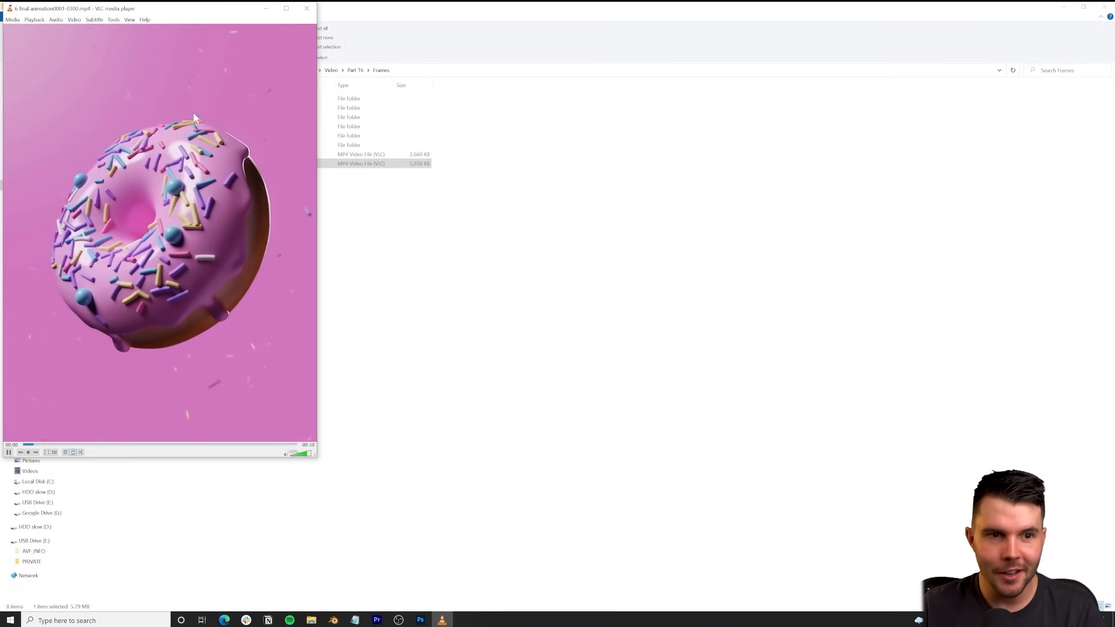
pyautogui.doubleClick(193, 105)
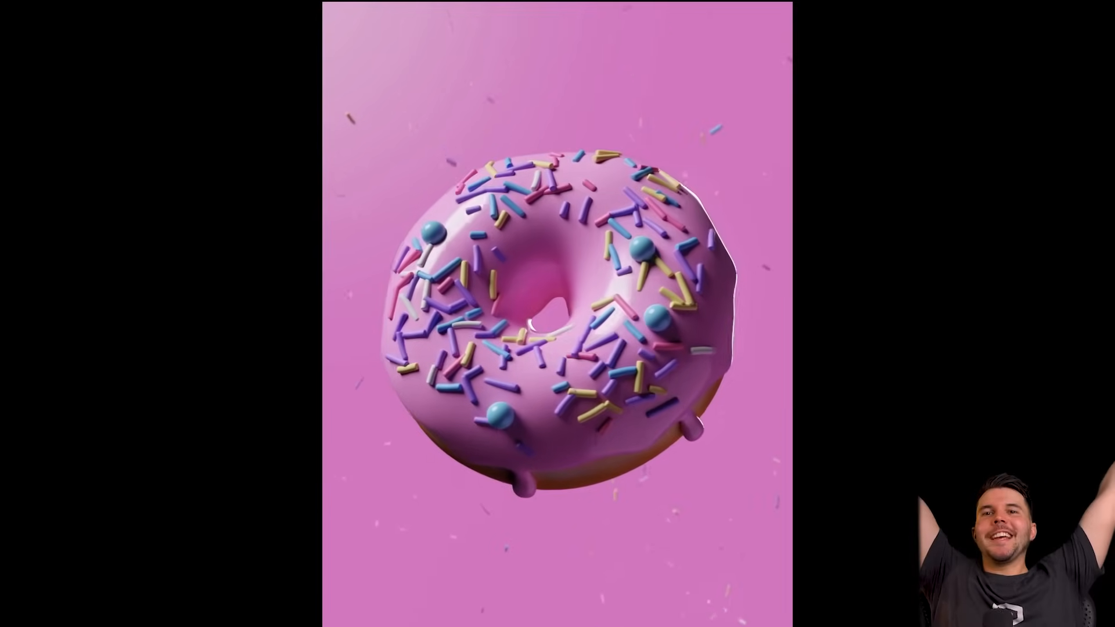